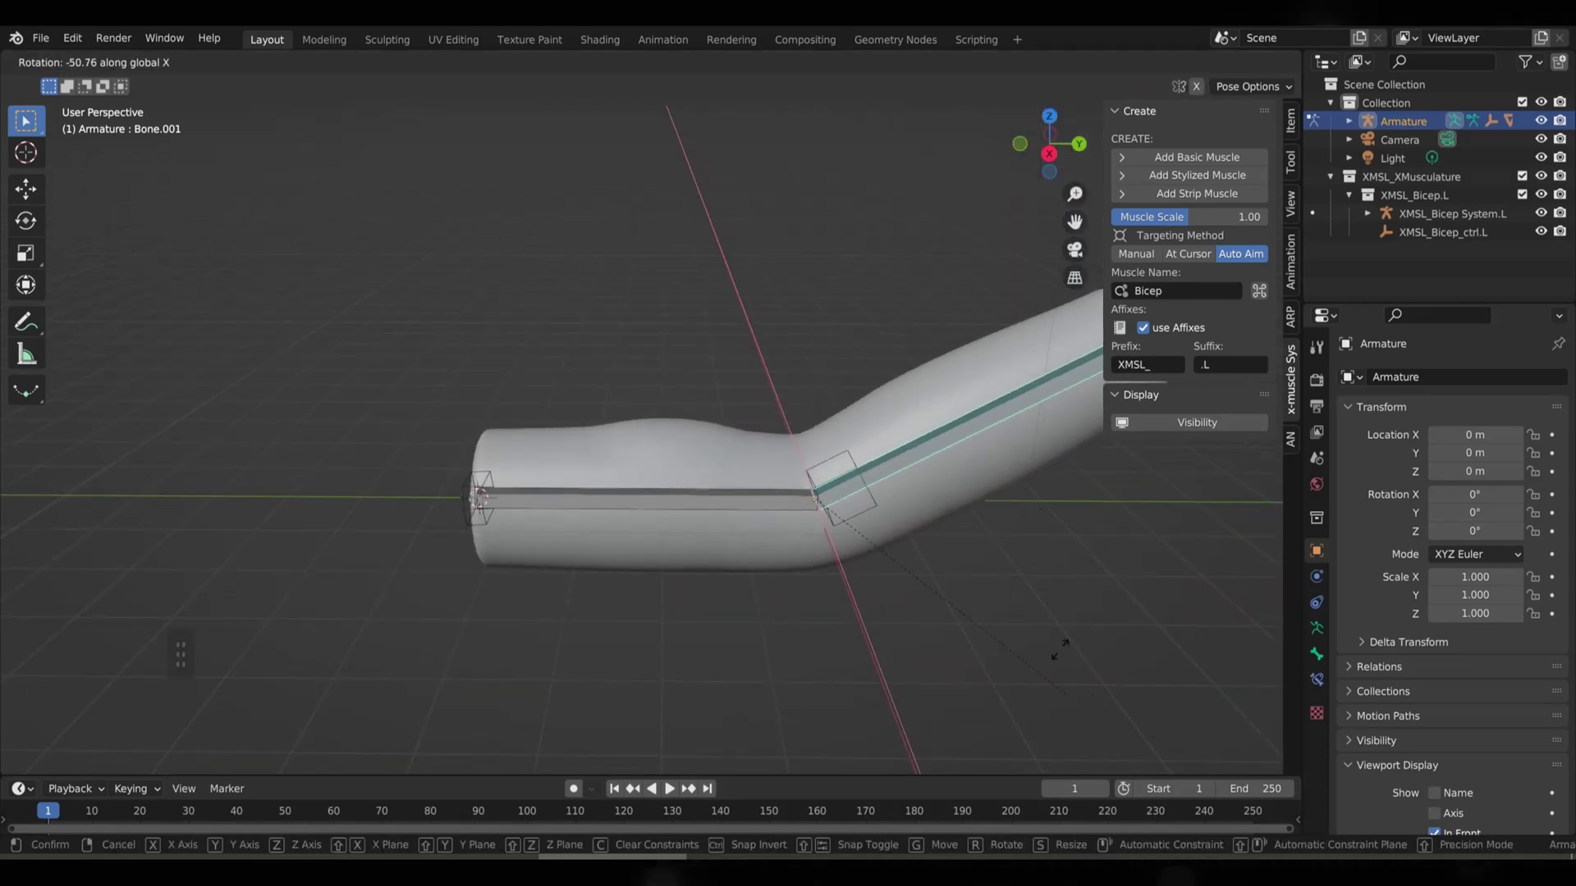
# - Cancel the pending bone rotation on the bent-arm demo before starting a new General file
pyautogui.rightClick(1018, 453)
pyautogui.moveTo(1011, 459); pyautogui.dragTo(718, 550, button='middle')
pyautogui.scroll(2, 702, 469)
pyautogui.scroll(2, 704, 483)
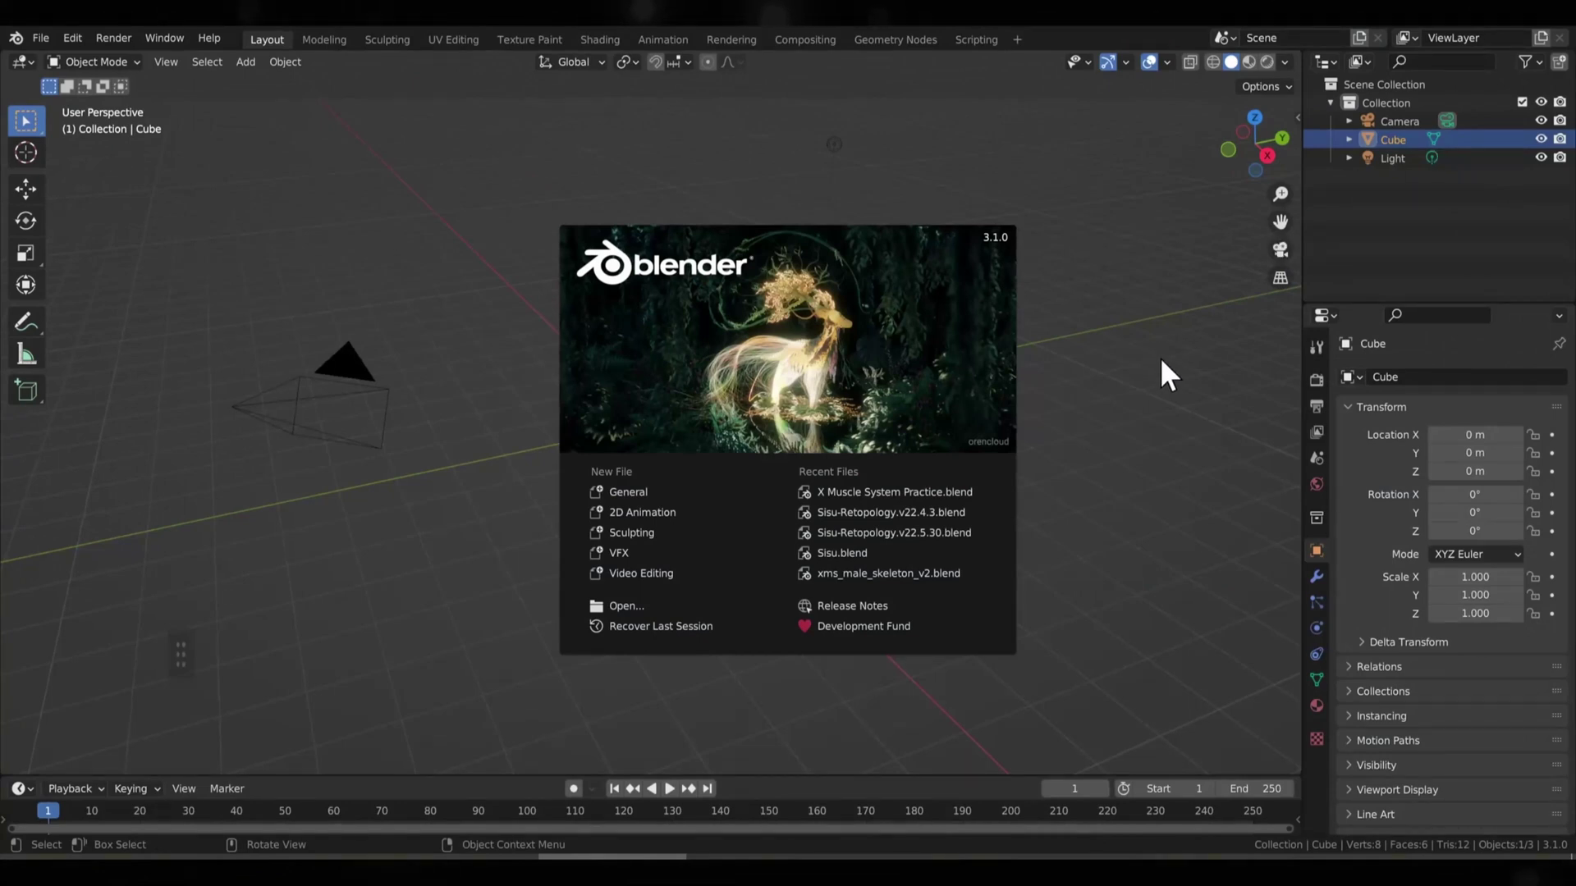
# - Dismiss the startup splash and delete the default cube
pyautogui.click(1160, 353)
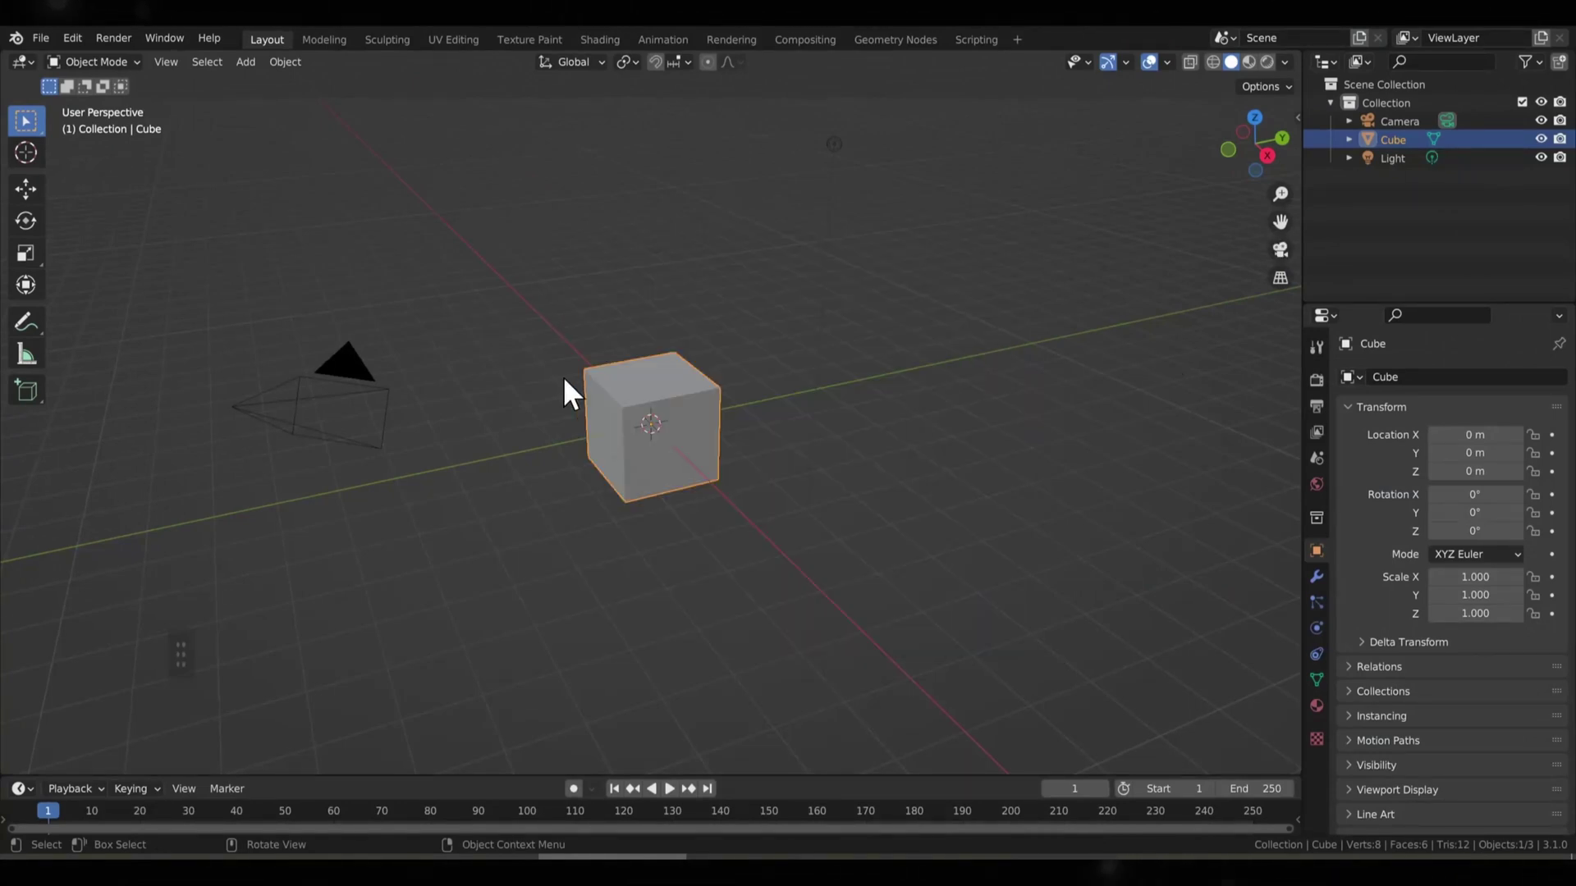
pyautogui.press('x')
pyautogui.click(647, 392)
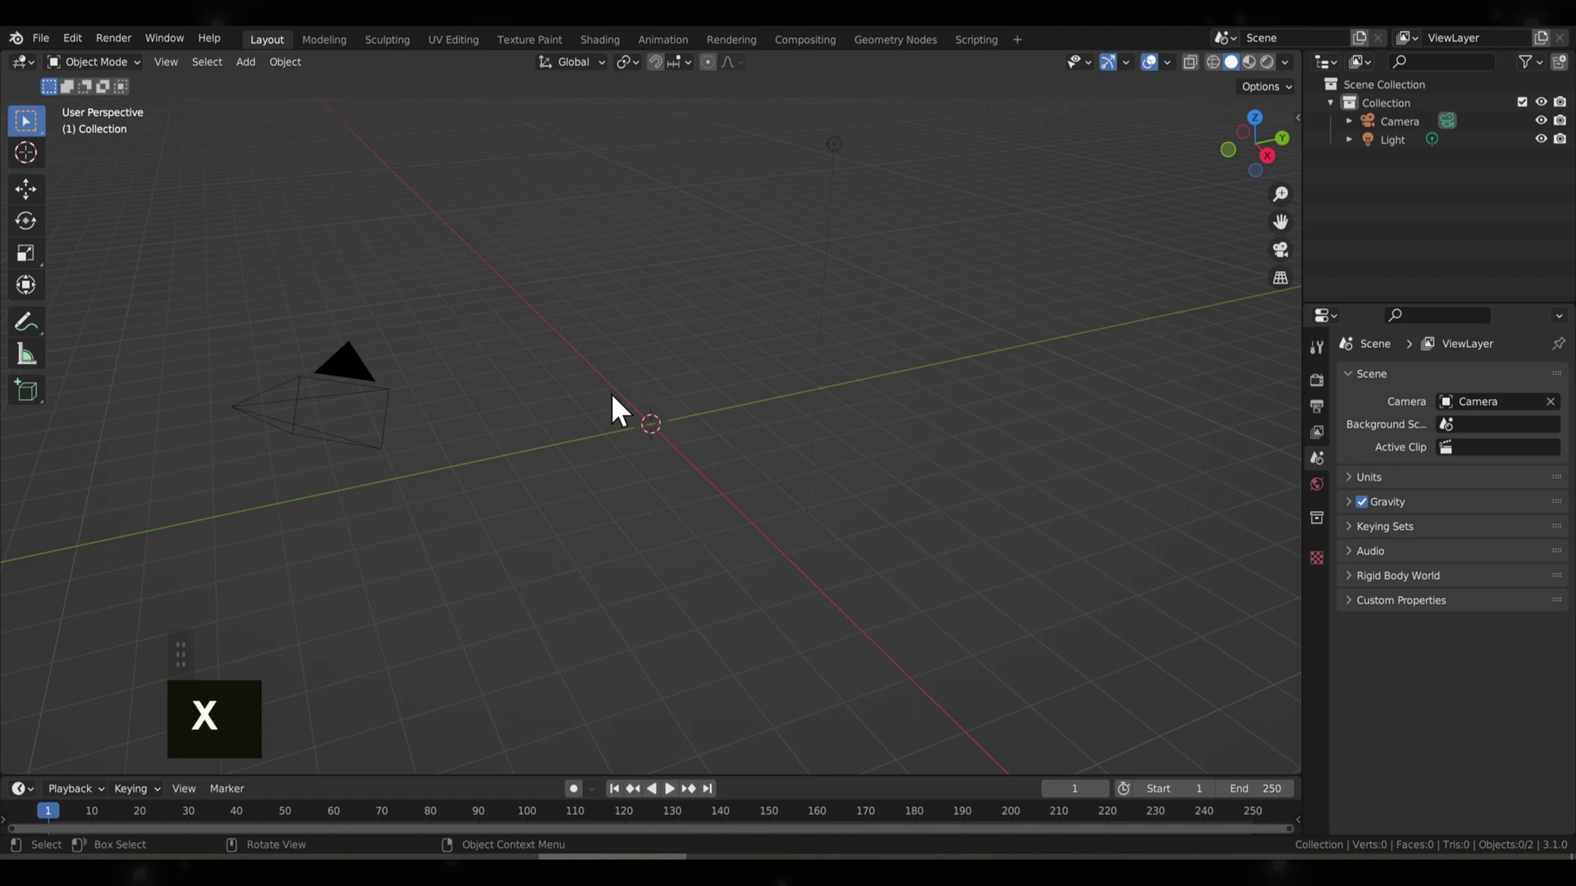
# - Open Edit > Preferences to check the installed add-ons
pyautogui.scroll(-3, 855, 328)
pyautogui.moveTo(852, 328); pyautogui.dragTo(798, 303, button='middle')
pyautogui.click(83, 38)
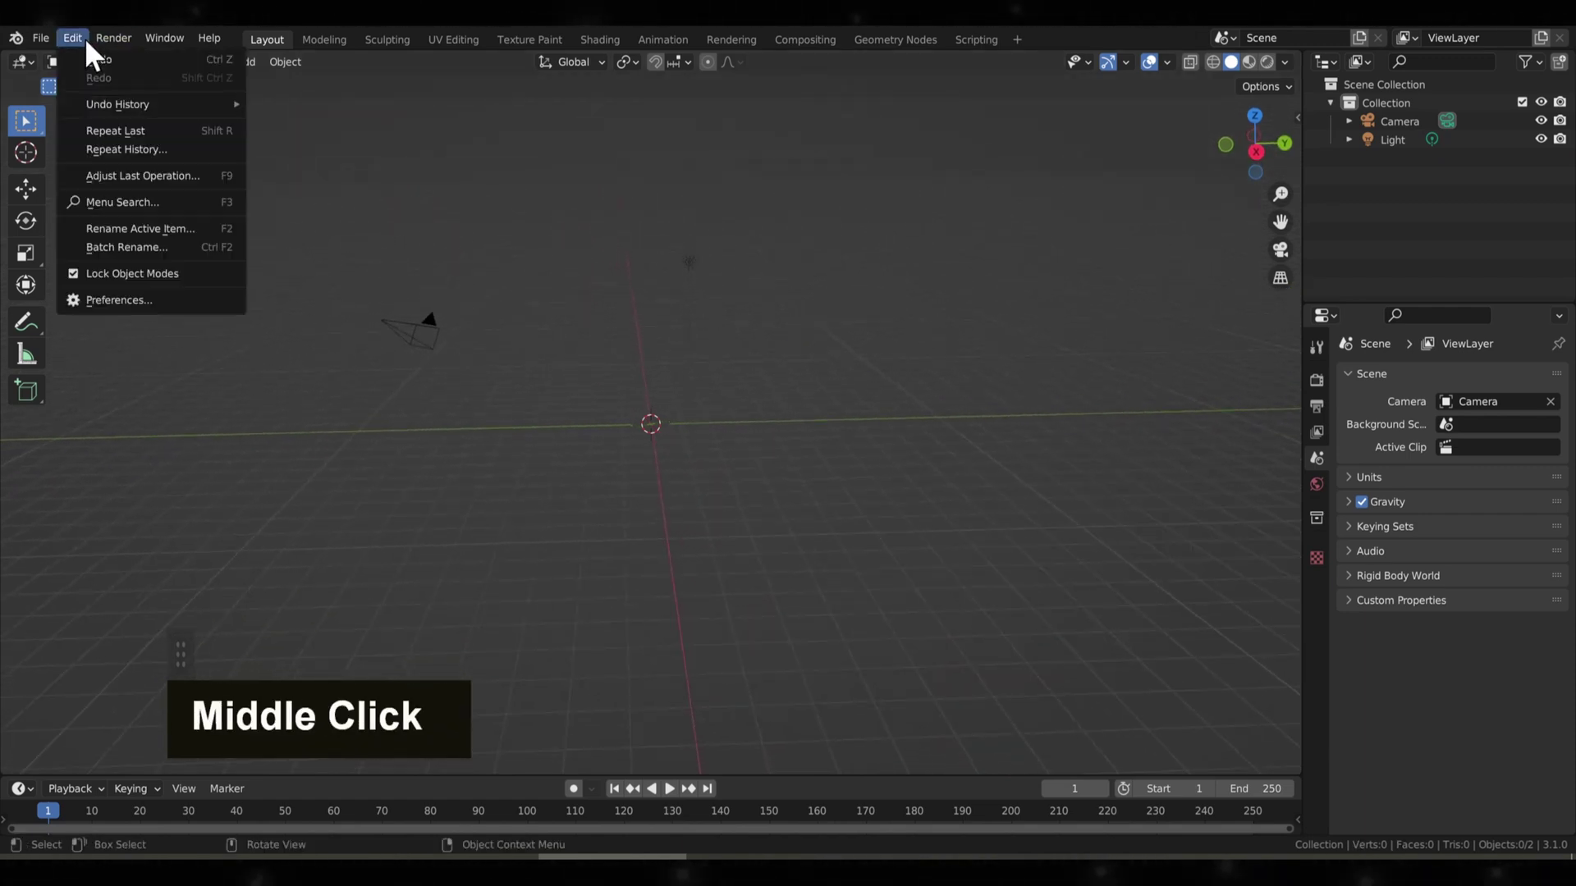
pyautogui.click(115, 301)
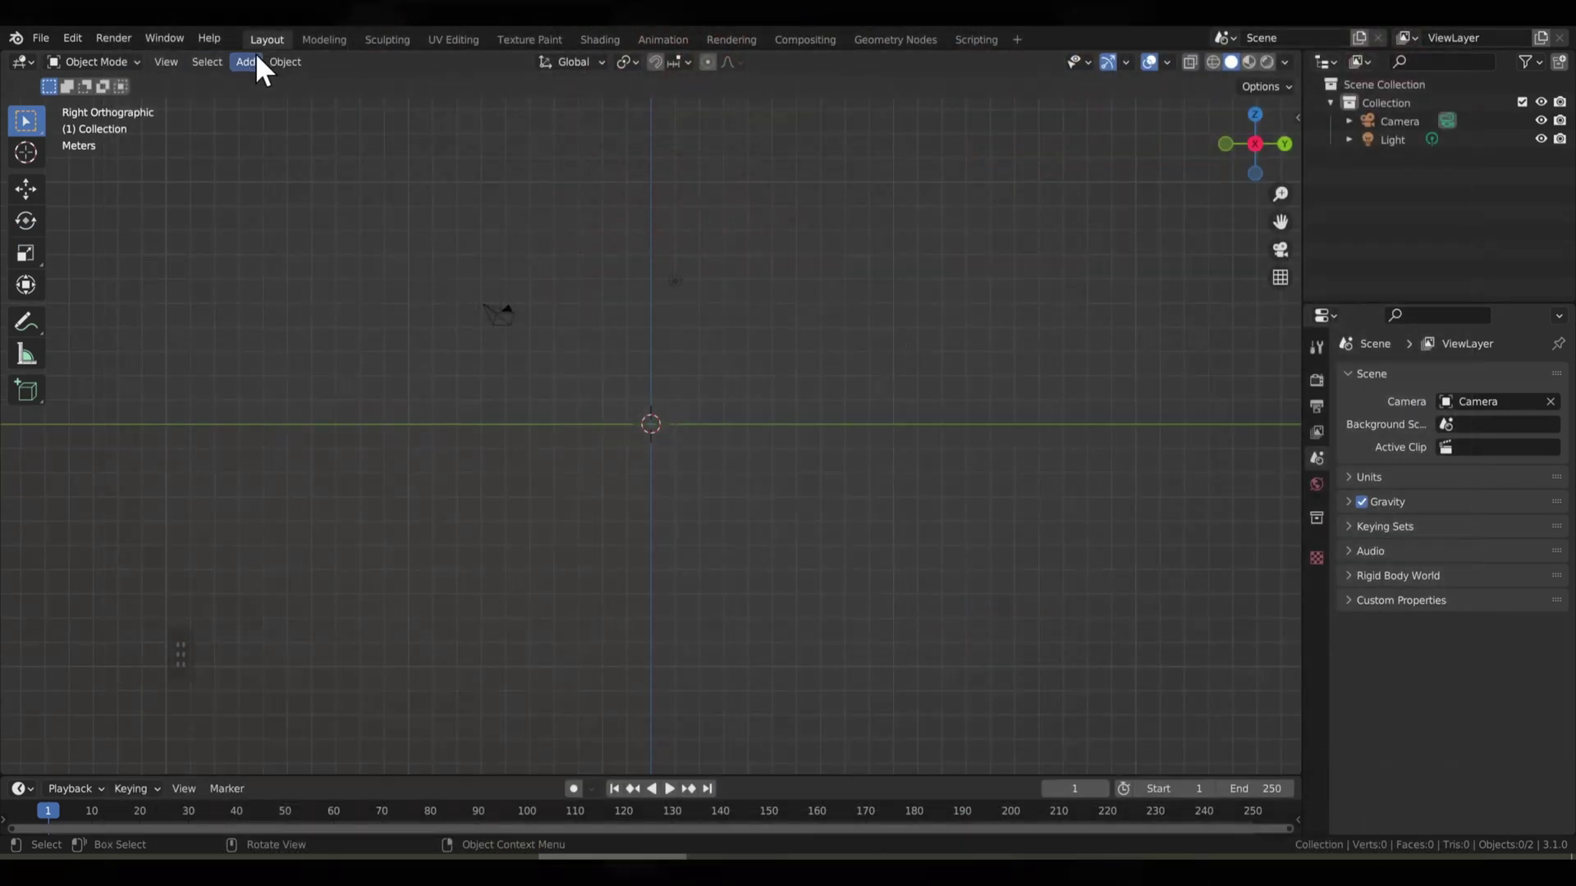
# - Add a cylinder mesh and rotate it 90° about X
pyautogui.click(253, 59)
pyautogui.moveTo(271, 83)
pyautogui.click(476, 174)
pyautogui.scroll(5, 720, 430)
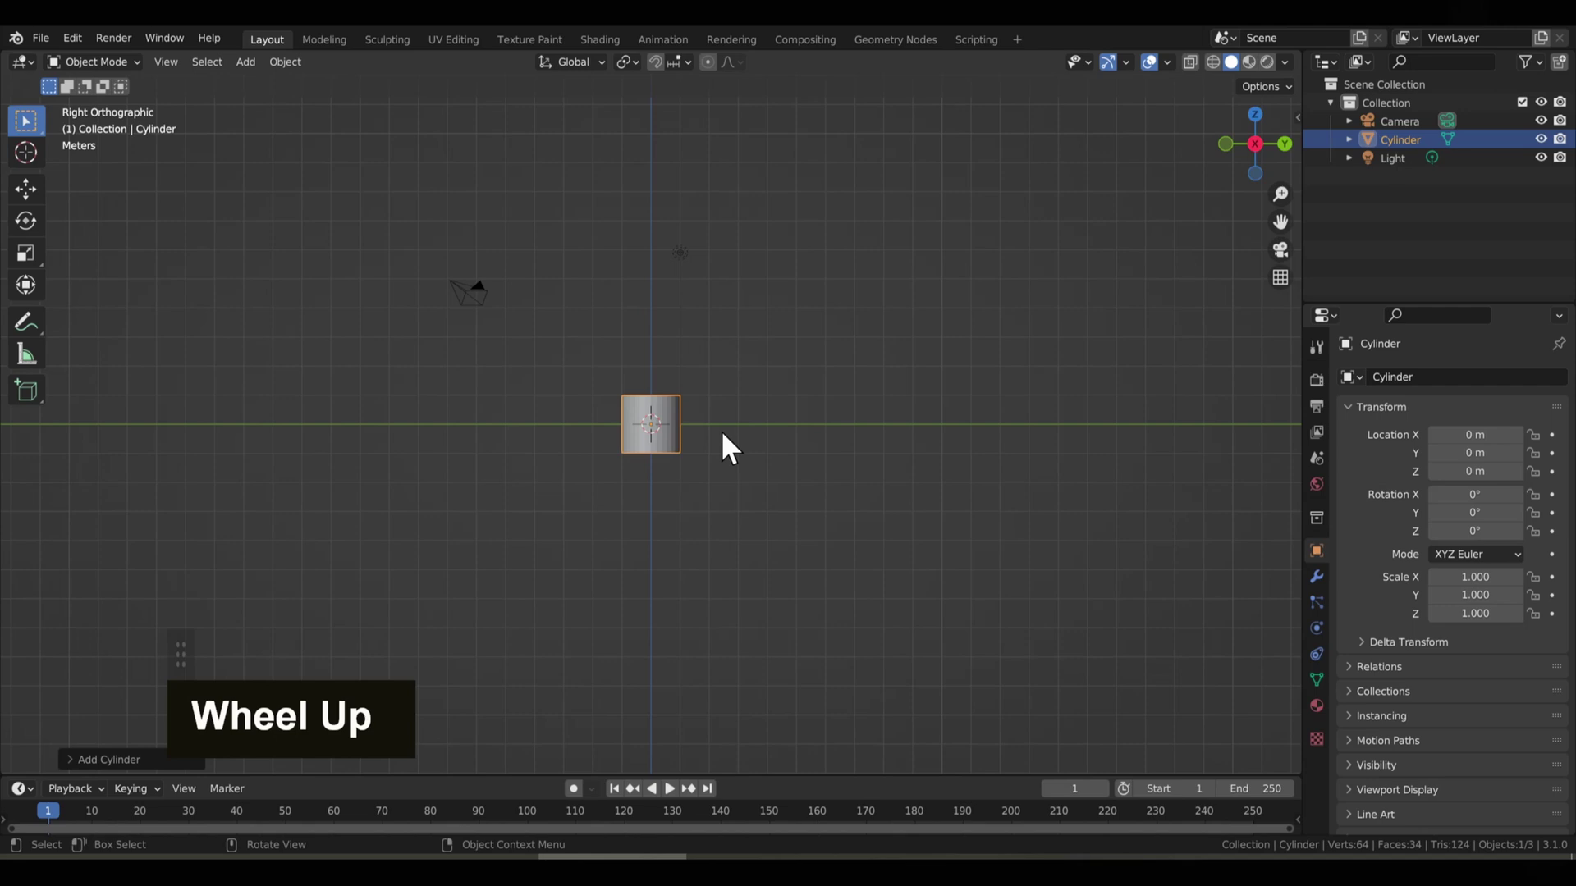
pyautogui.write('rx')
pyautogui.write('8')
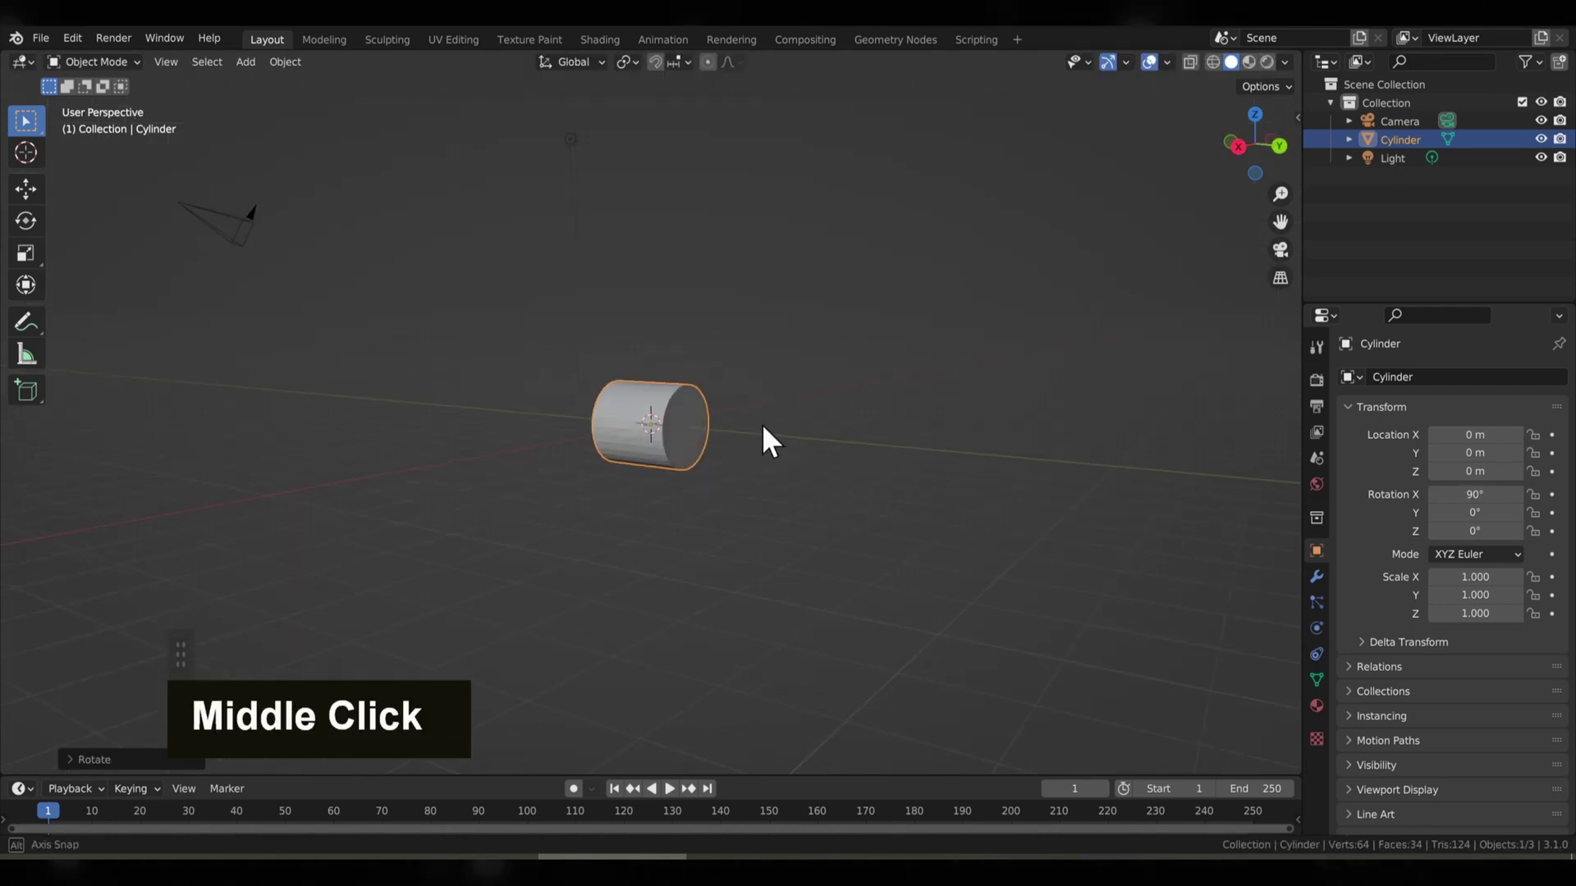
pyautogui.scroll(3, 785, 421)
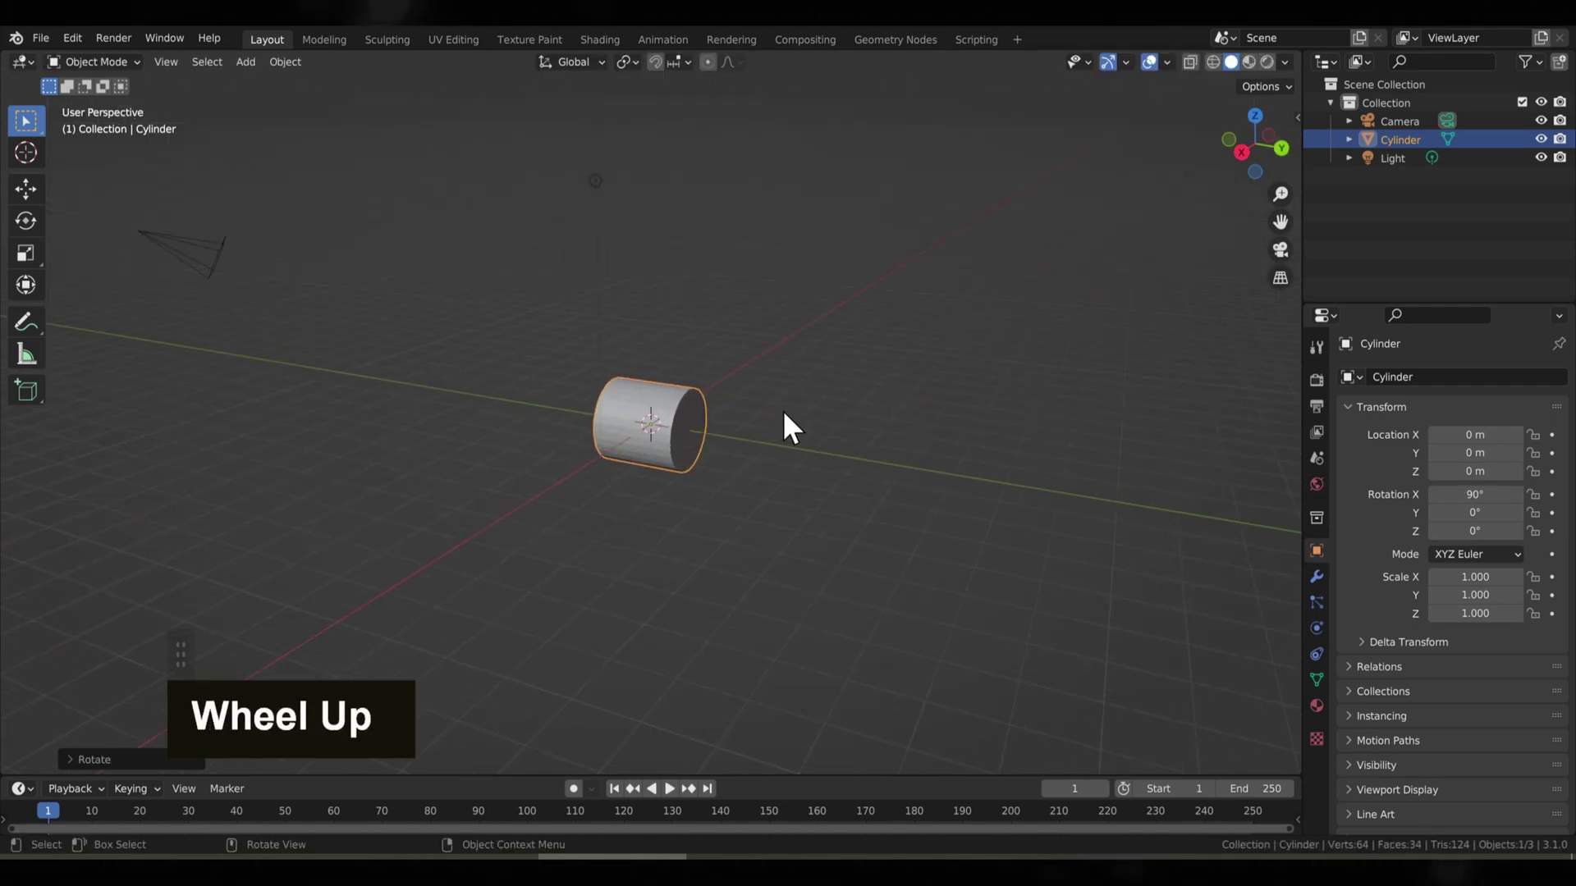
# - Stretch the cylinder into a long tube with Z scale 4.470
pyautogui.press('s')
pyautogui.press('y')
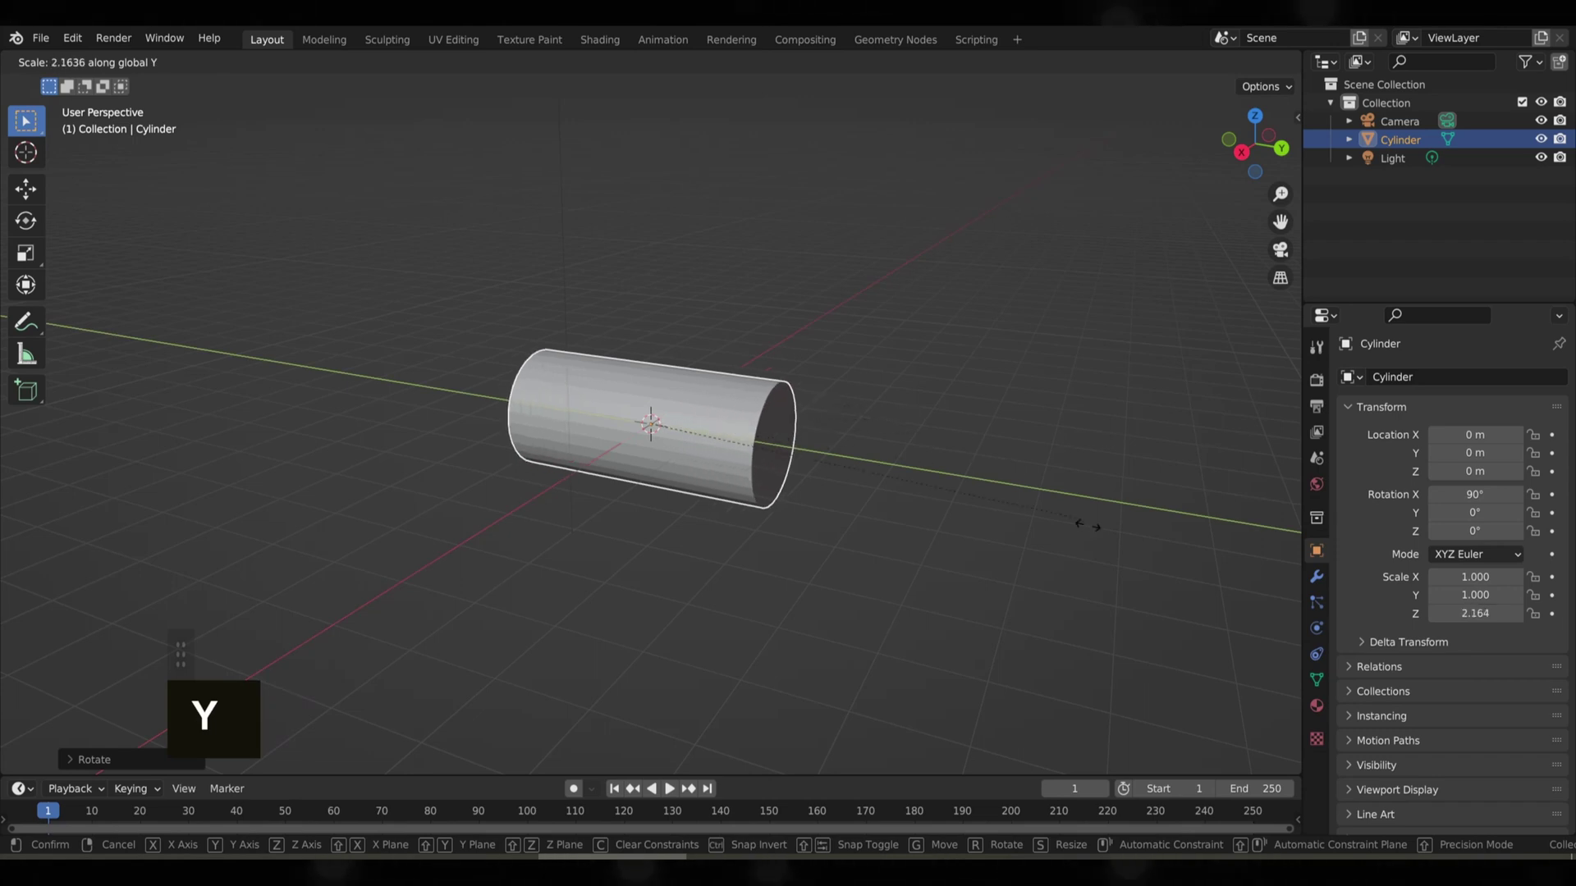
pyautogui.click(417, 566)
pyautogui.moveTo(417, 566); pyautogui.dragTo(499, 538, button='middle')
pyautogui.scroll(-2, 533, 517)
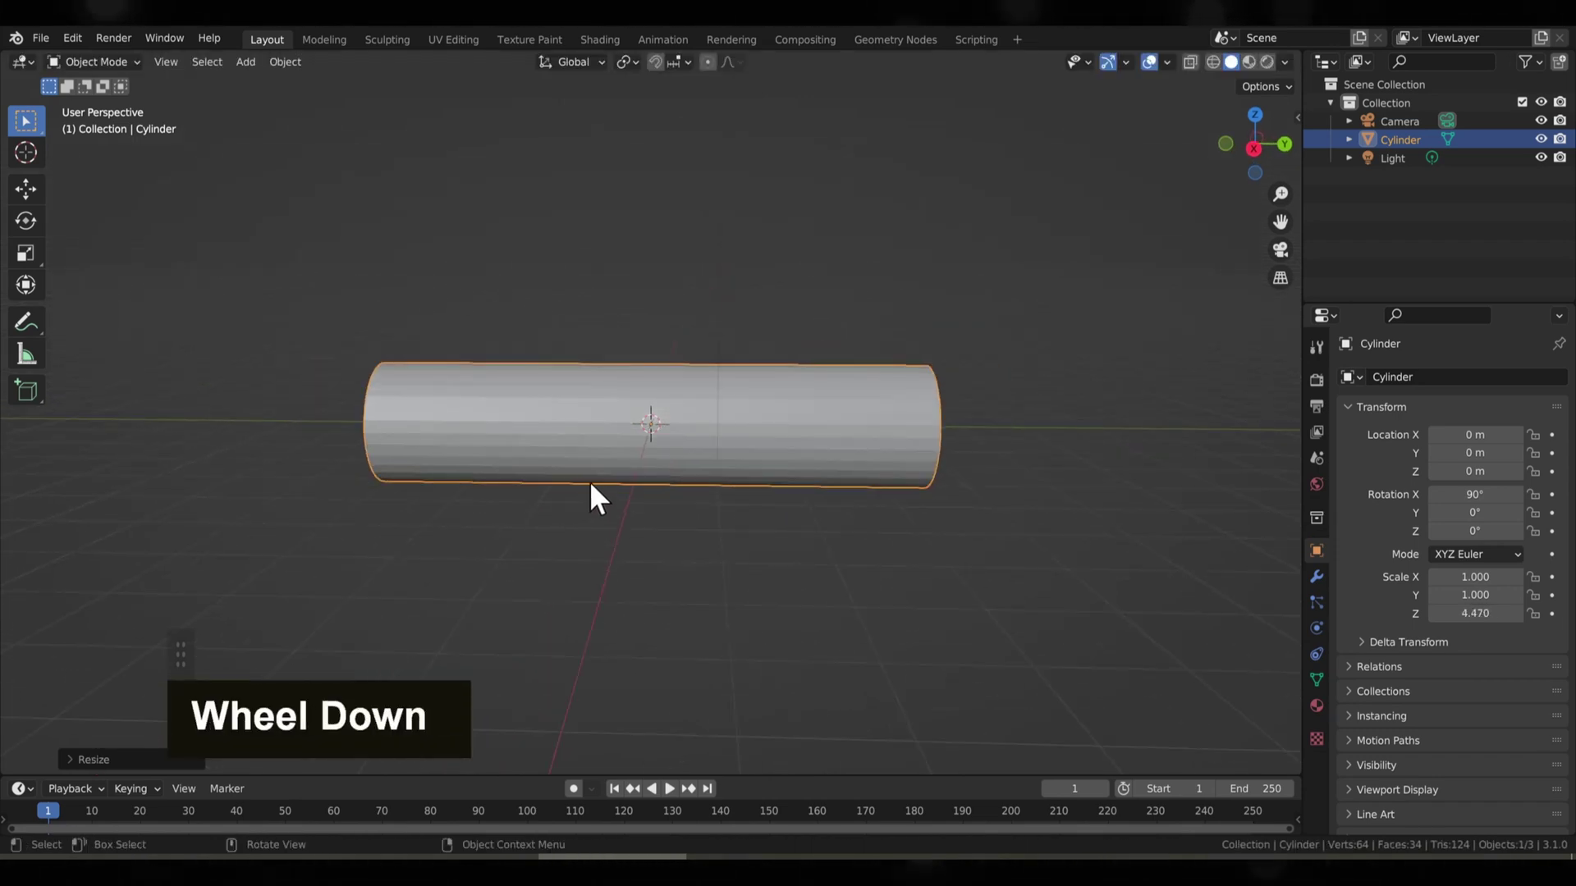
# - In Edit Mode, add many loop cuts along the length of the tube
pyautogui.moveTo(589, 481); pyautogui.dragTo(504, 255, button='middle')
pyautogui.press('Tab')
pyautogui.hotkey('ctrl', 'r')
pyautogui.scroll(20, 731, 394)
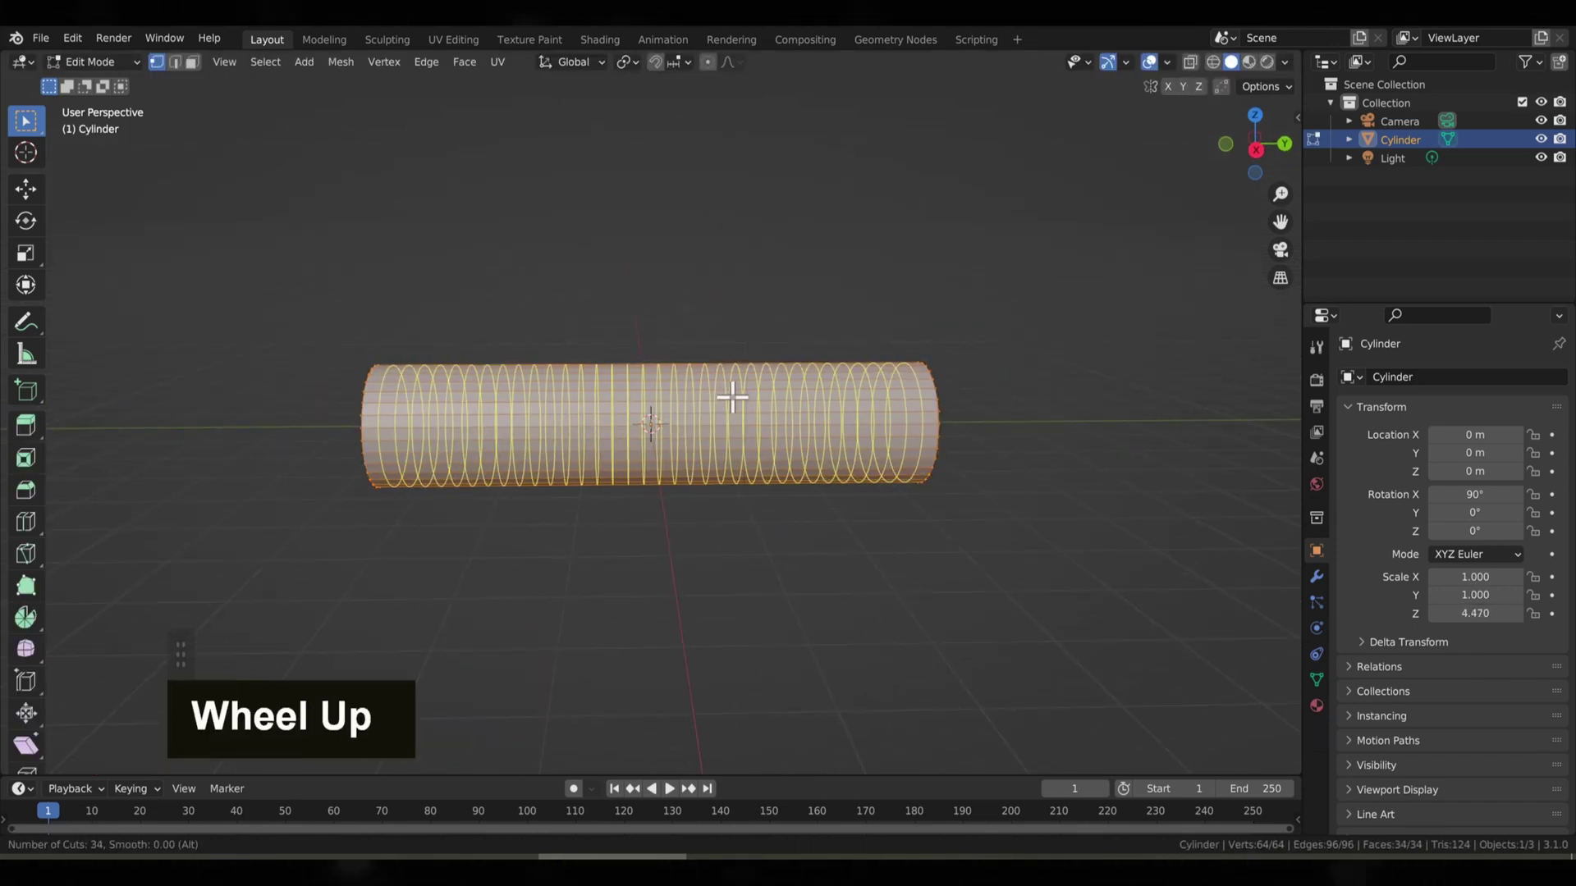
pyautogui.click(731, 396)
pyautogui.rightClick(731, 396)
pyautogui.moveTo(771, 430); pyautogui.dragTo(693, 419, button='middle')
pyautogui.scroll(2, 760, 517)
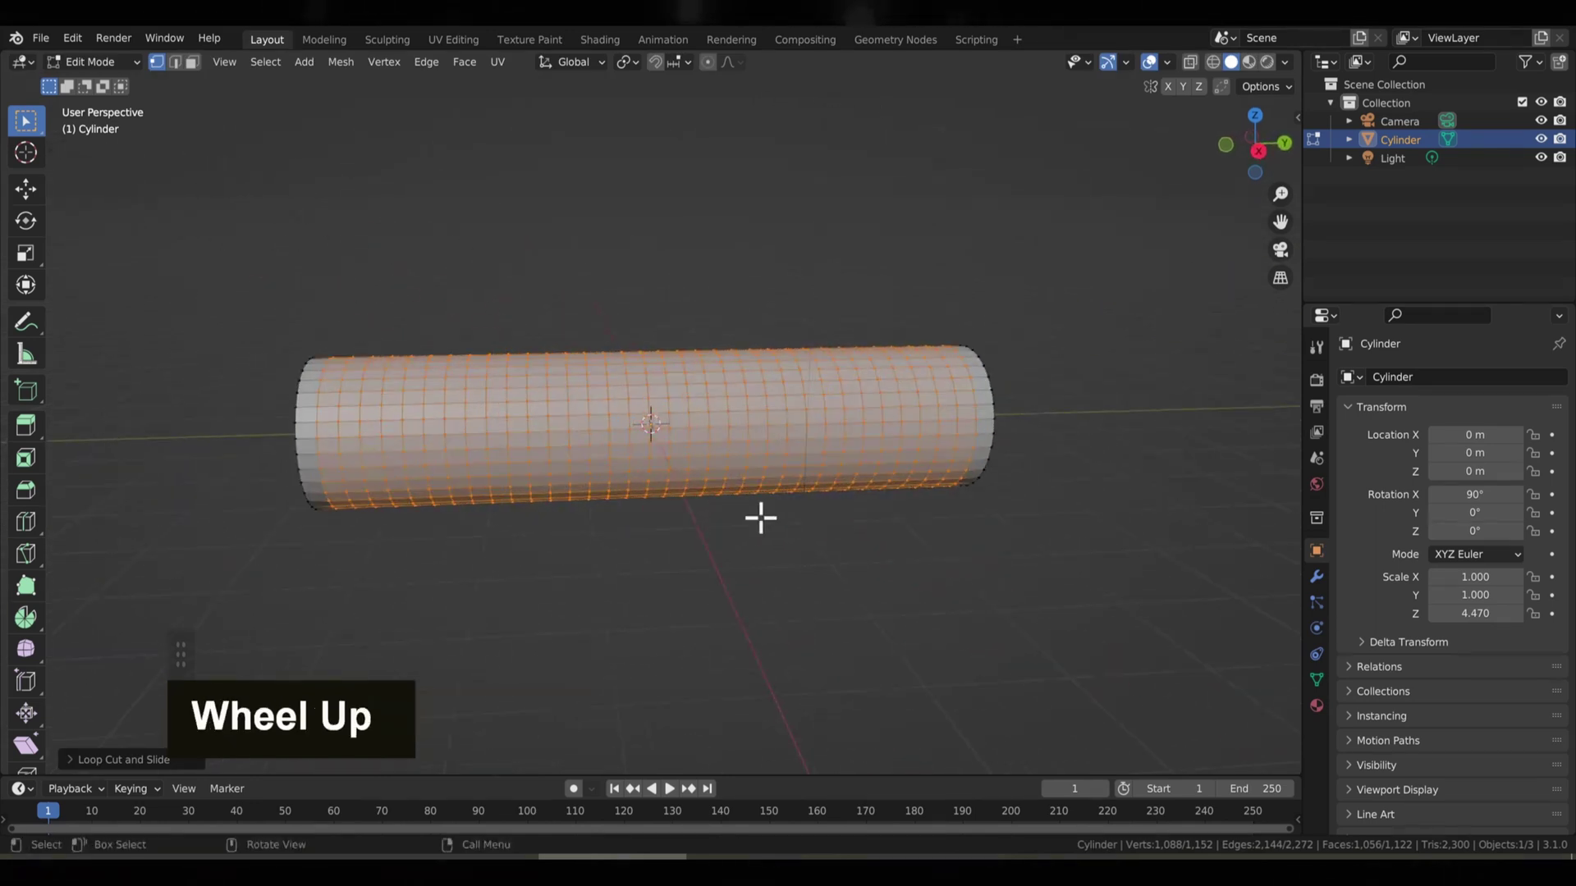
pyautogui.moveTo(760, 517); pyautogui.dragTo(655, 394, button='middle')
# - In right orthographic view, pinch the middle edge loop using proportional editing
pyautogui.click(1252, 151)
pyautogui.scroll(3, 738, 492)
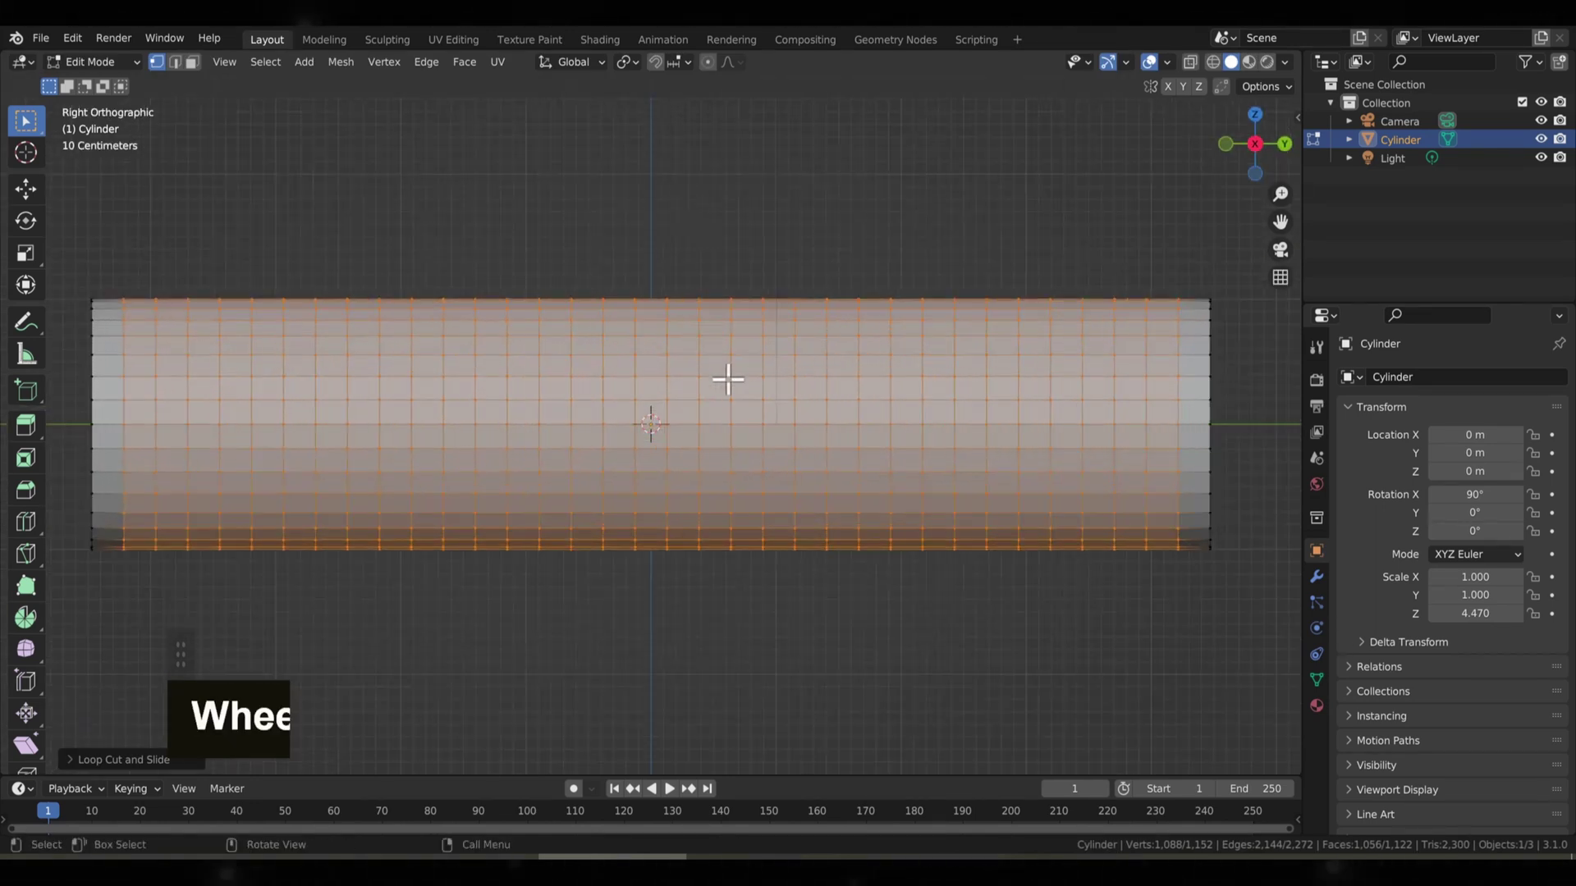
pyautogui.keyDown('alt'); pyautogui.click(666, 493); pyautogui.keyUp('alt')
pyautogui.click(707, 61)
pyautogui.press('s')
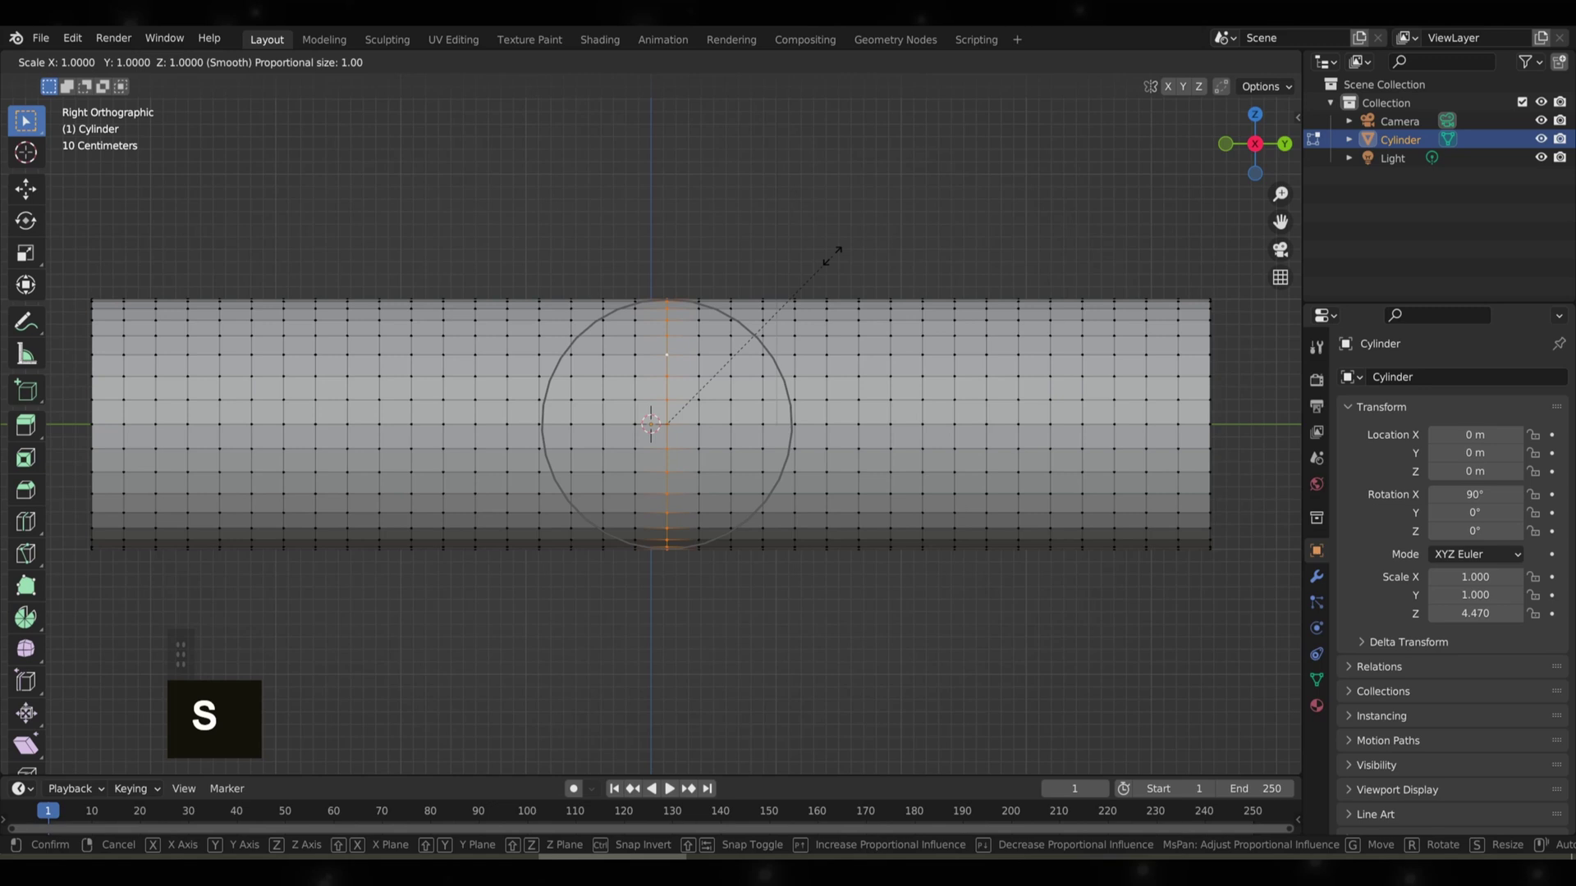
pyautogui.scroll(2, 834, 312)
pyautogui.scroll(-15, 837, 312)
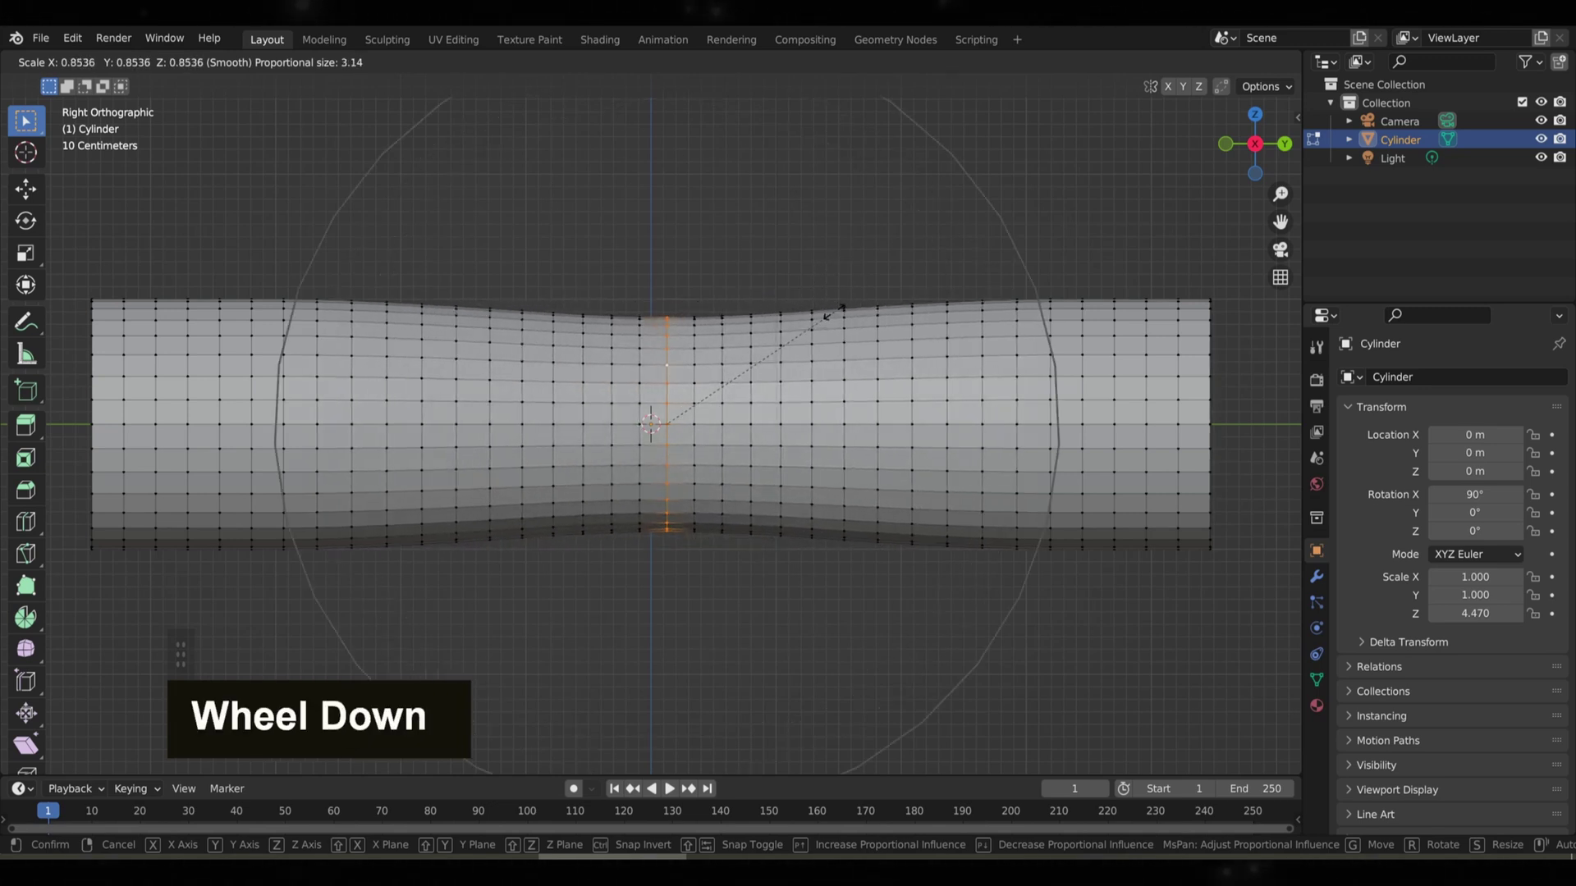
pyautogui.scroll(4, 853, 311)
pyautogui.click(858, 310)
# - Shrink the edge loop at the tube's left end to narrow it
pyautogui.keyDown('alt'); pyautogui.click(1262, 415); pyautogui.keyUp('alt')
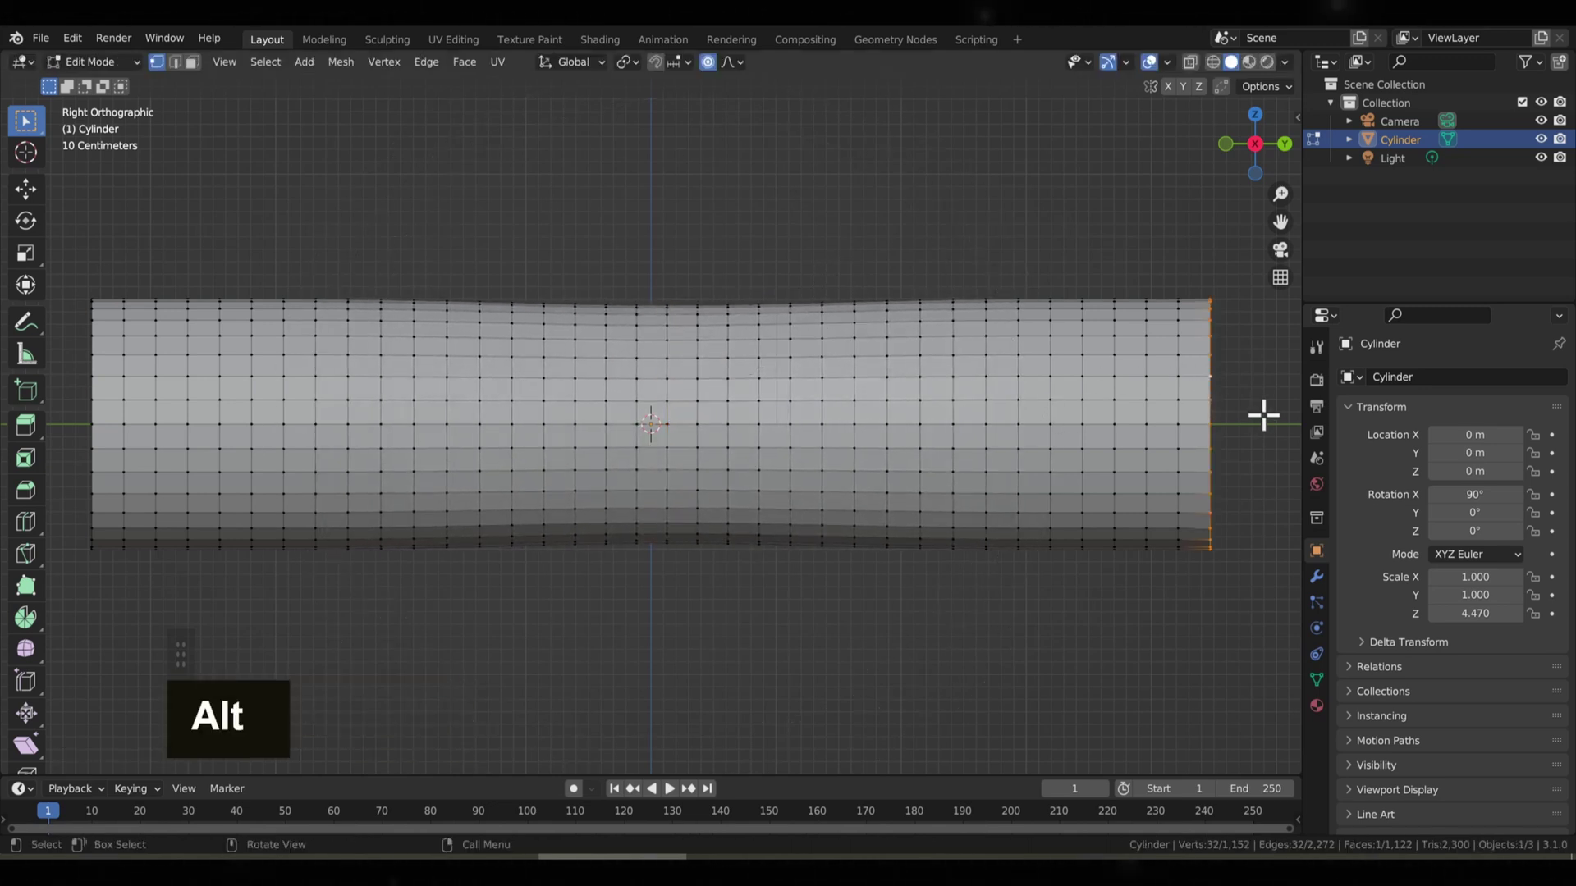
pyautogui.press('s')
pyautogui.click(320, 354)
pyautogui.keyDown('alt'); pyautogui.middleClick(295, 427); pyautogui.keyUp('alt')
pyautogui.keyDown('alt'); pyautogui.click(289, 423); pyautogui.keyUp('alt')
pyautogui.press('s')
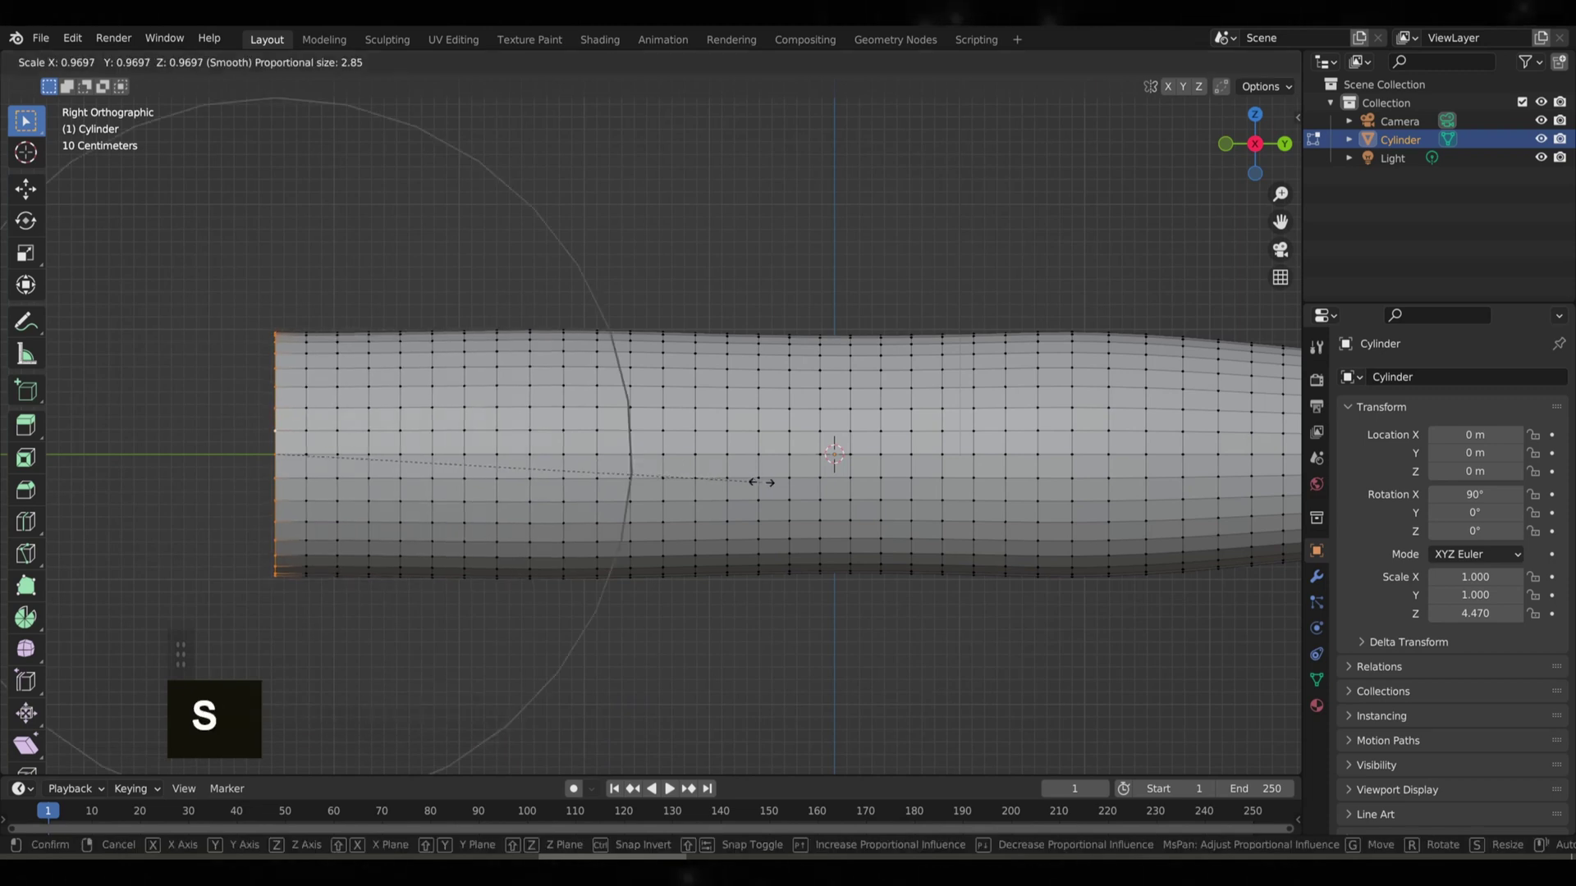
pyautogui.click(710, 513)
pyautogui.scroll(-2, 711, 514)
pyautogui.moveTo(711, 514); pyautogui.dragTo(981, 445, button='middle')
# - Scale the whole mesh along X, then return to Object Mode
pyautogui.press('a')
pyautogui.press('s')
pyautogui.press('x')
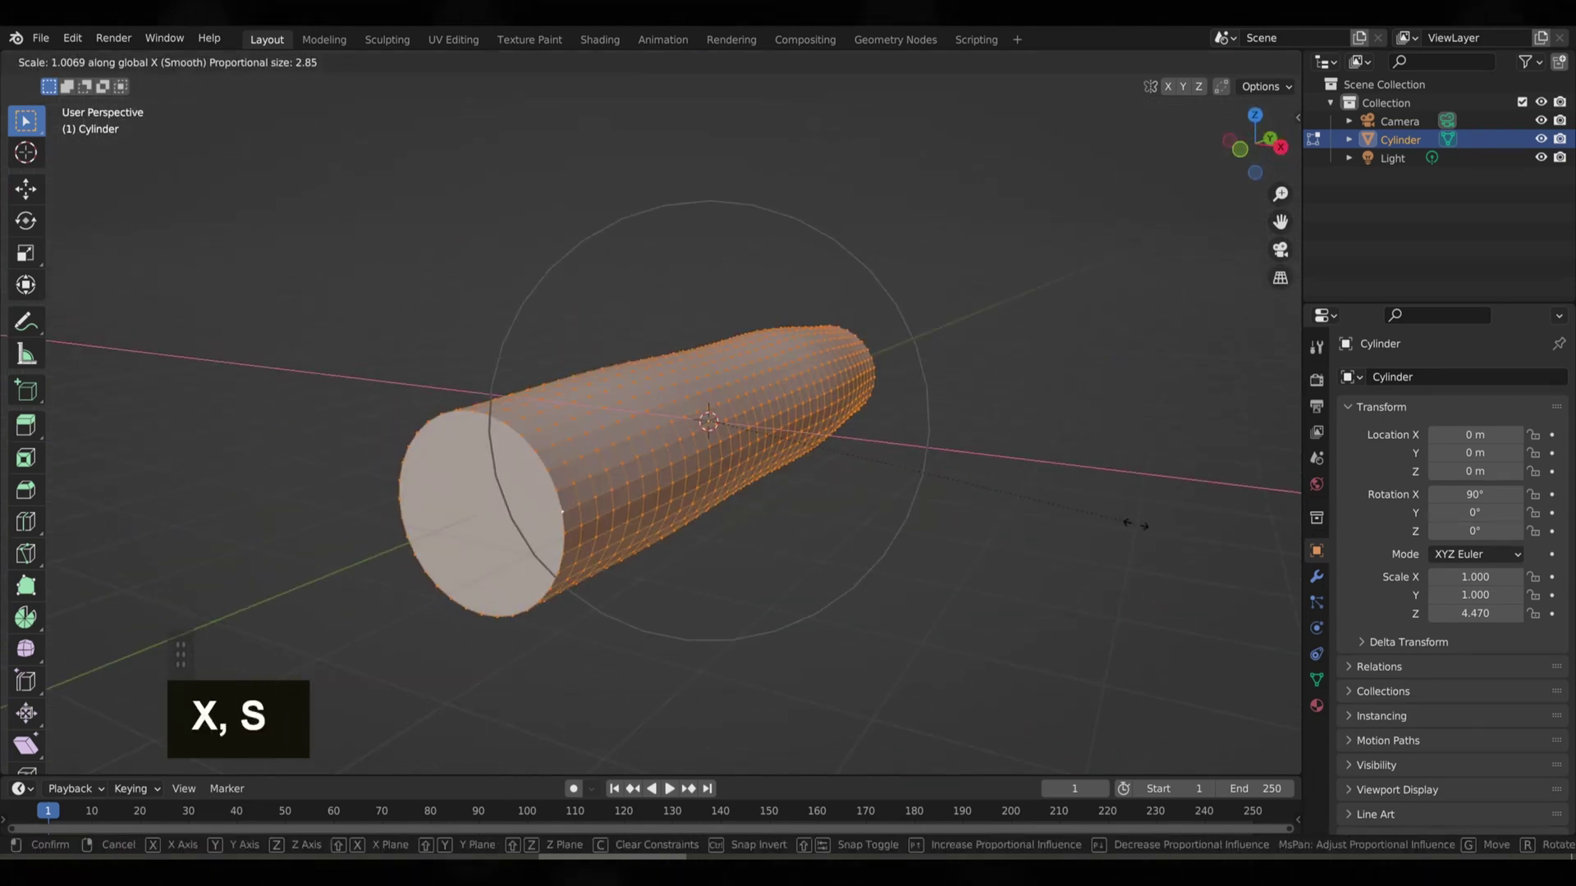
pyautogui.click(1083, 524)
pyautogui.moveTo(1083, 524); pyautogui.dragTo(749, 489, button='middle')
pyautogui.scroll(3, 756, 489)
pyautogui.press('Tab')
# - Add an armature and enable In Front so its bone shows through the tube
pyautogui.click(243, 61)
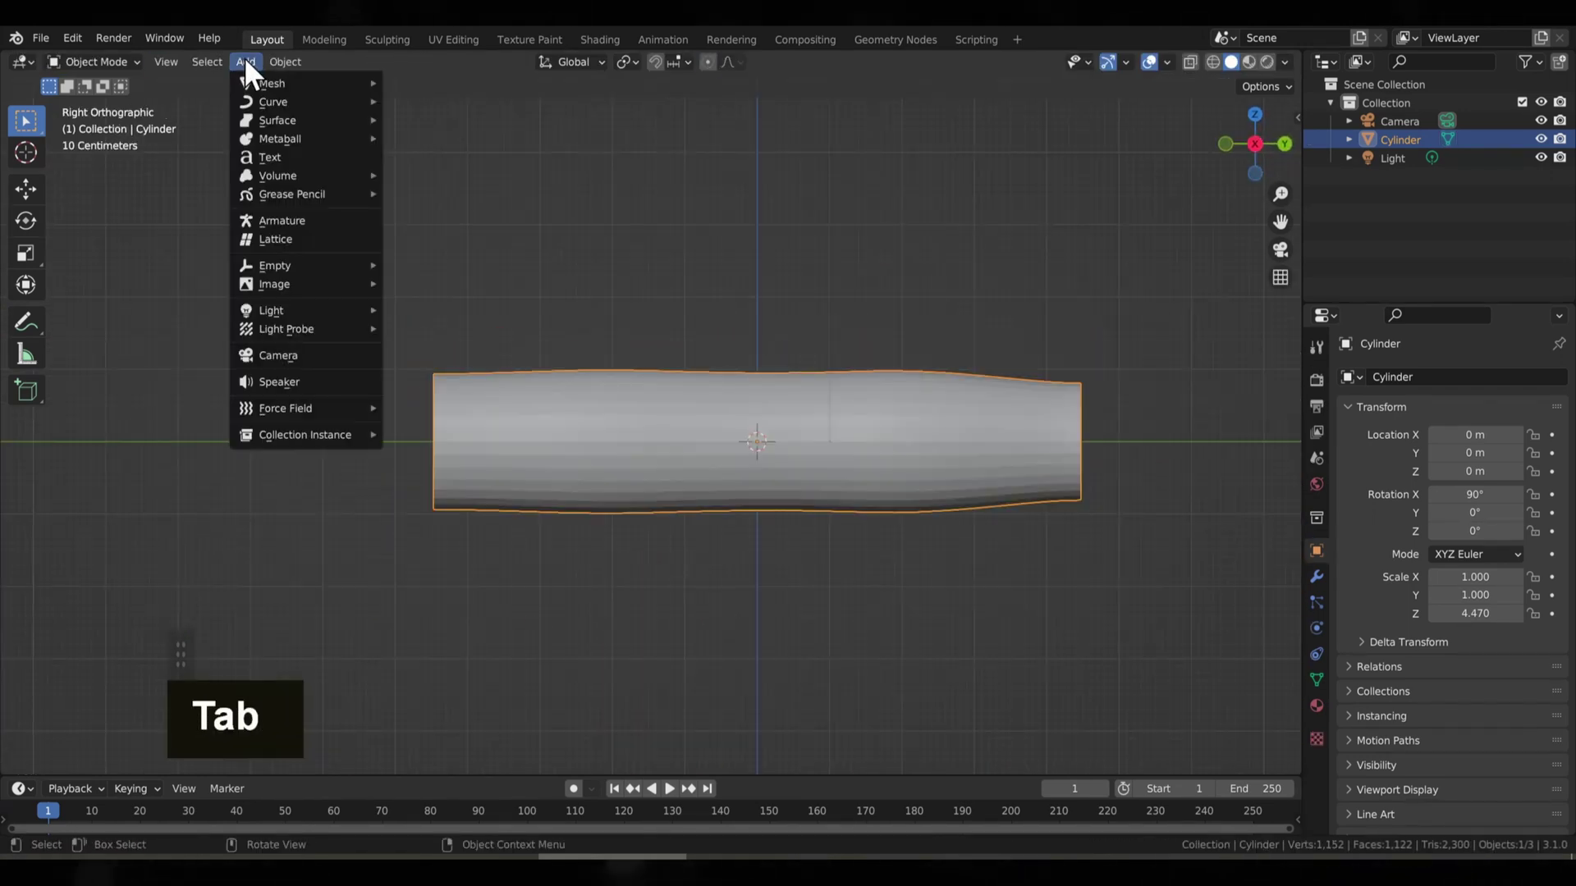
pyautogui.click(346, 220)
pyautogui.scroll(-1, 1285, 543)
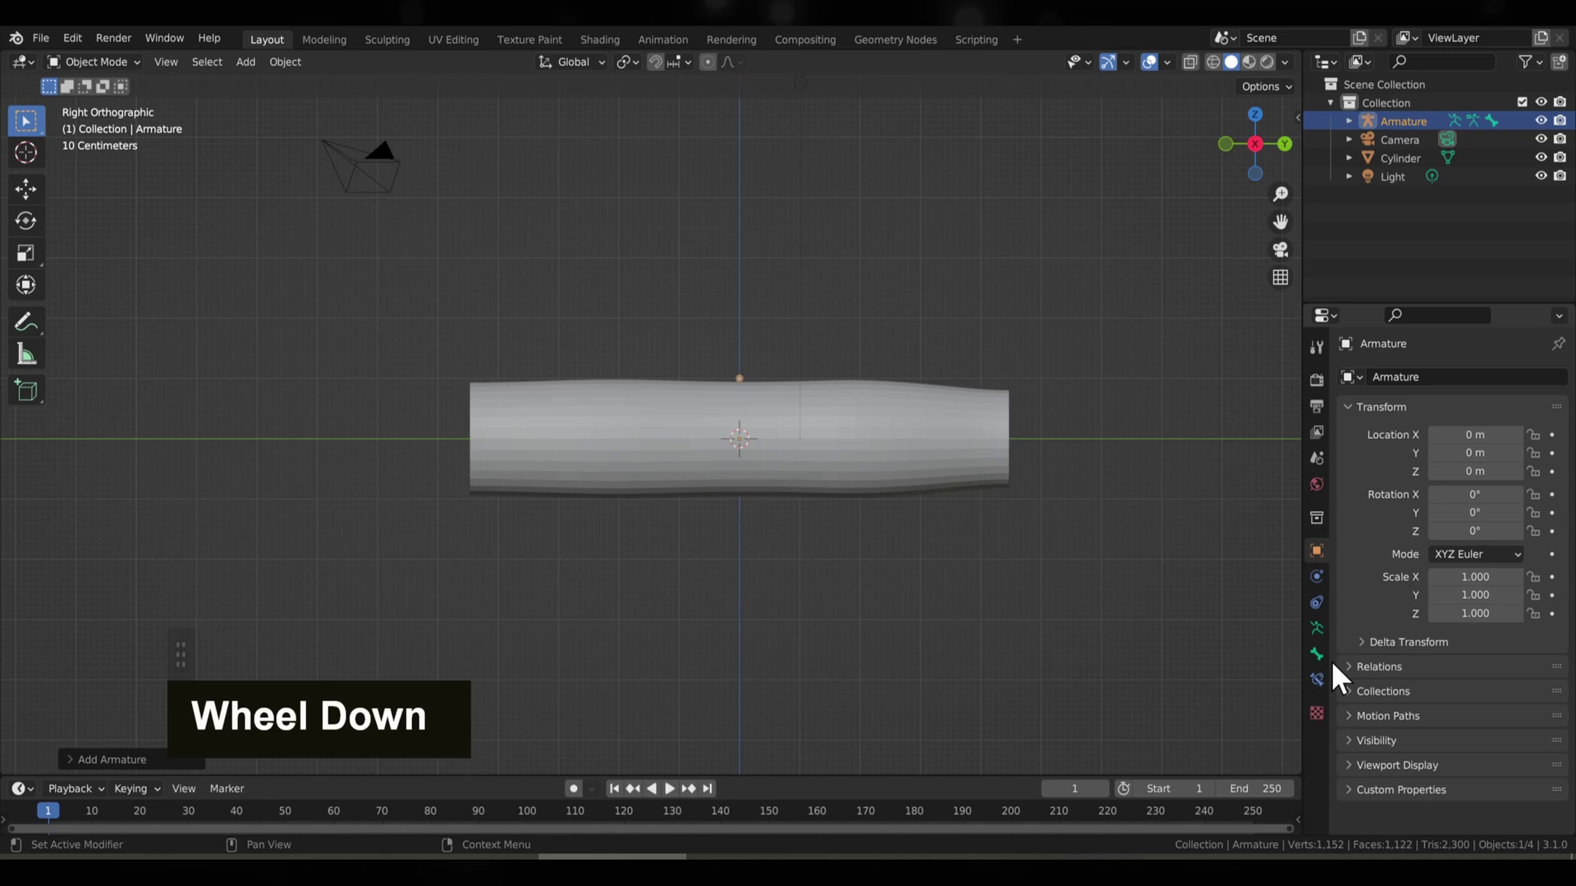
pyautogui.click(1363, 766)
pyautogui.scroll(-2, 1395, 743)
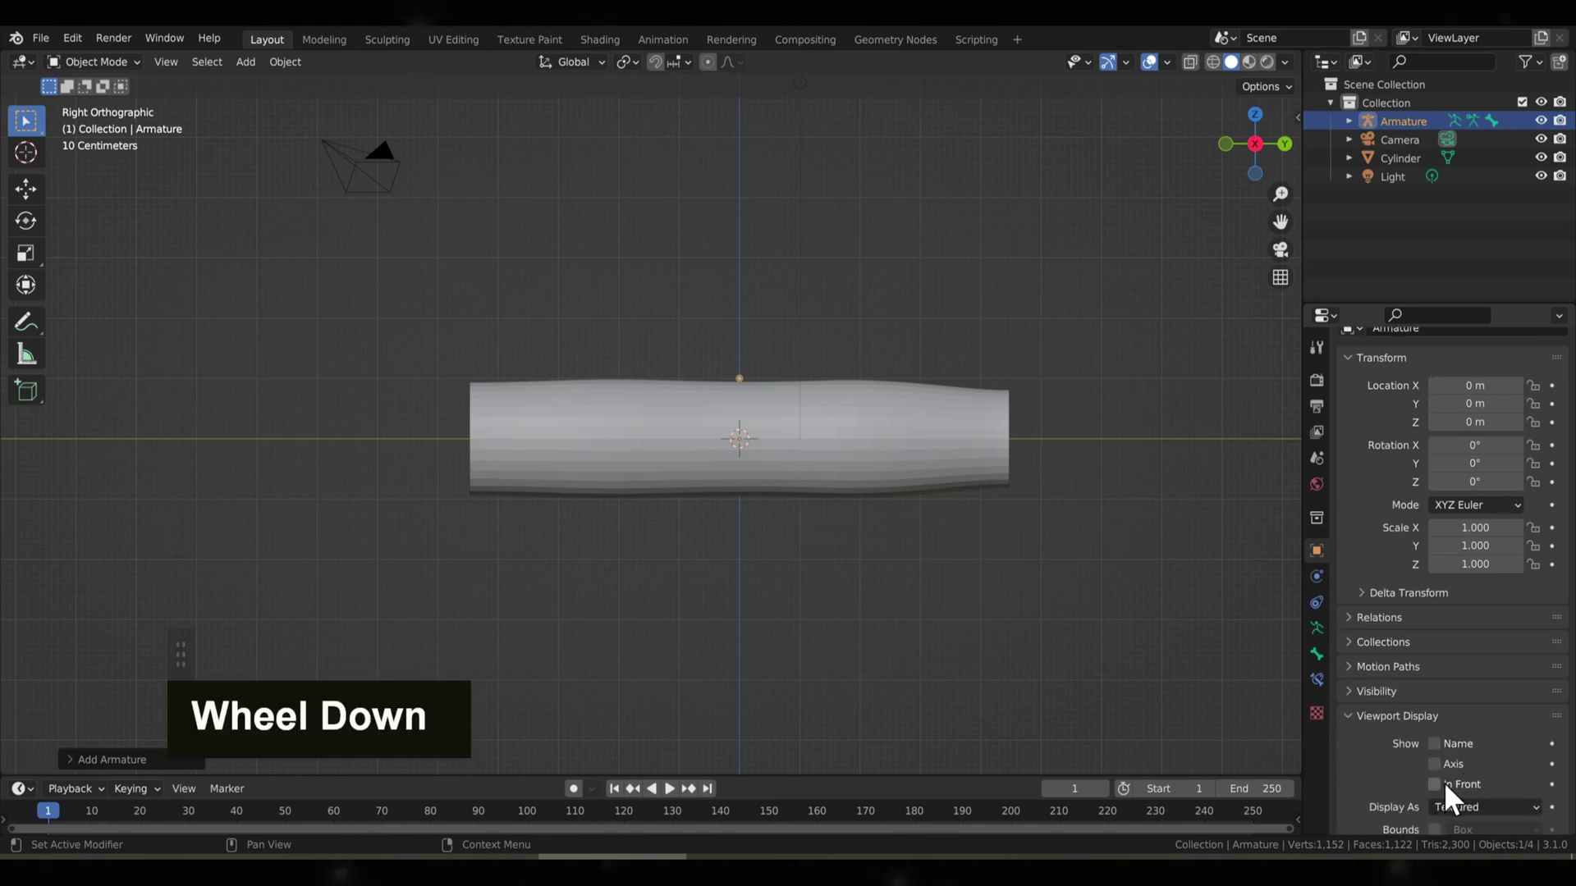
pyautogui.click(1444, 782)
pyautogui.scroll(3, 947, 549)
pyautogui.keyDown('shift'); pyautogui.moveTo(1055, 480); pyautogui.dragTo(981, 450, button='middle'); pyautogui.keyUp('shift')
# - In Edit Mode, rotate the bone 90° to lie horizontal and move it along Y into the tube
pyautogui.press('Tab')
pyautogui.press('a')
pyautogui.press('r')
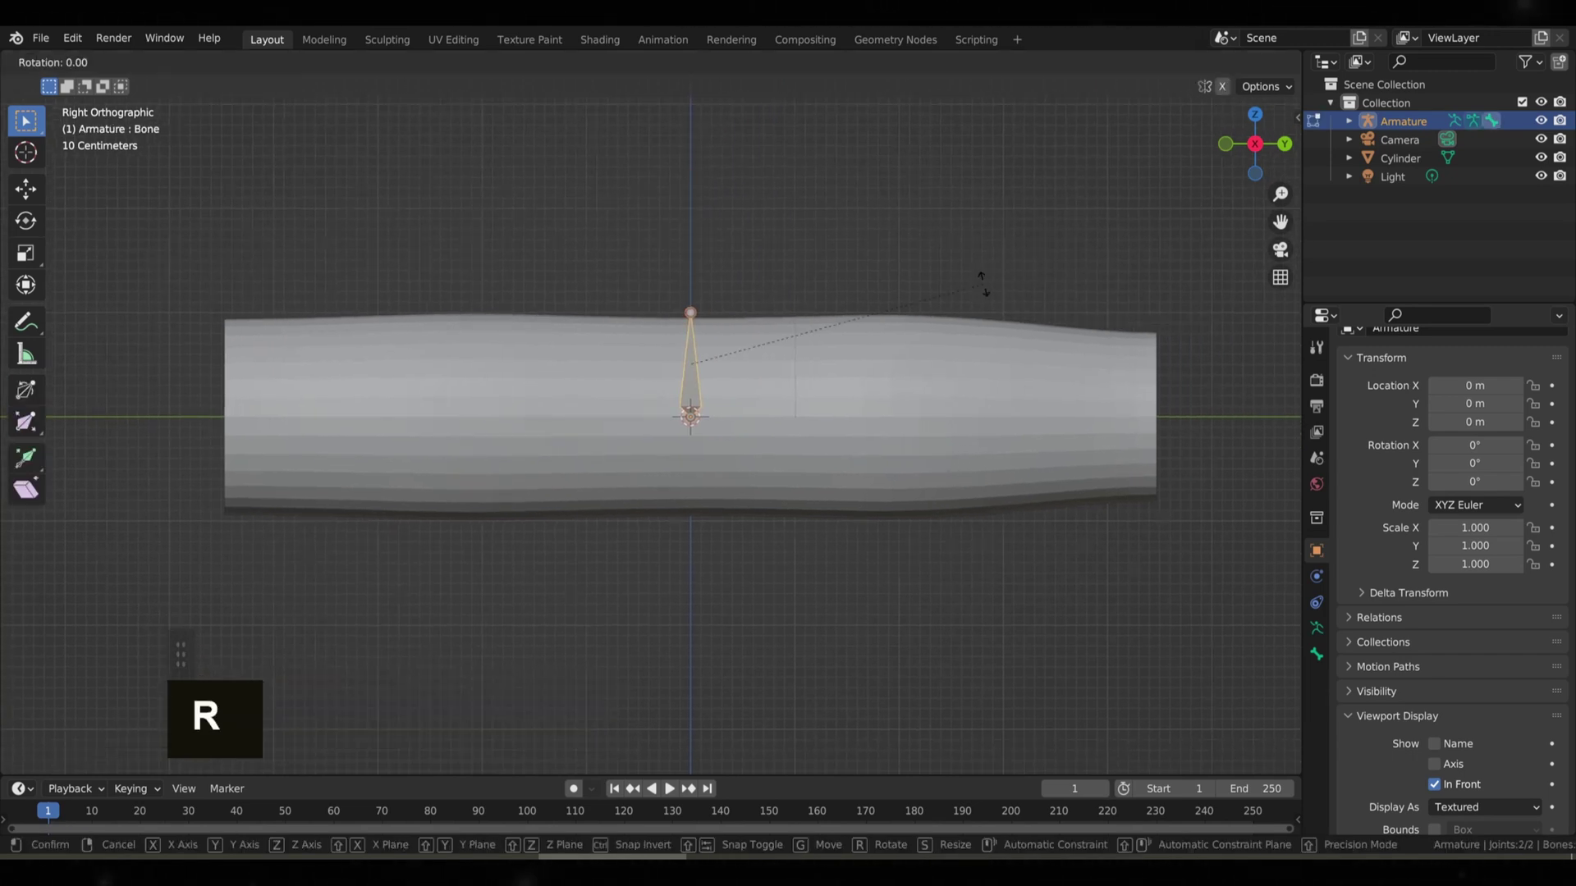
pyautogui.press('9')
pyautogui.press('0')
pyautogui.press('Return')
pyautogui.scroll(2, 1263, 164)
pyautogui.press('g')
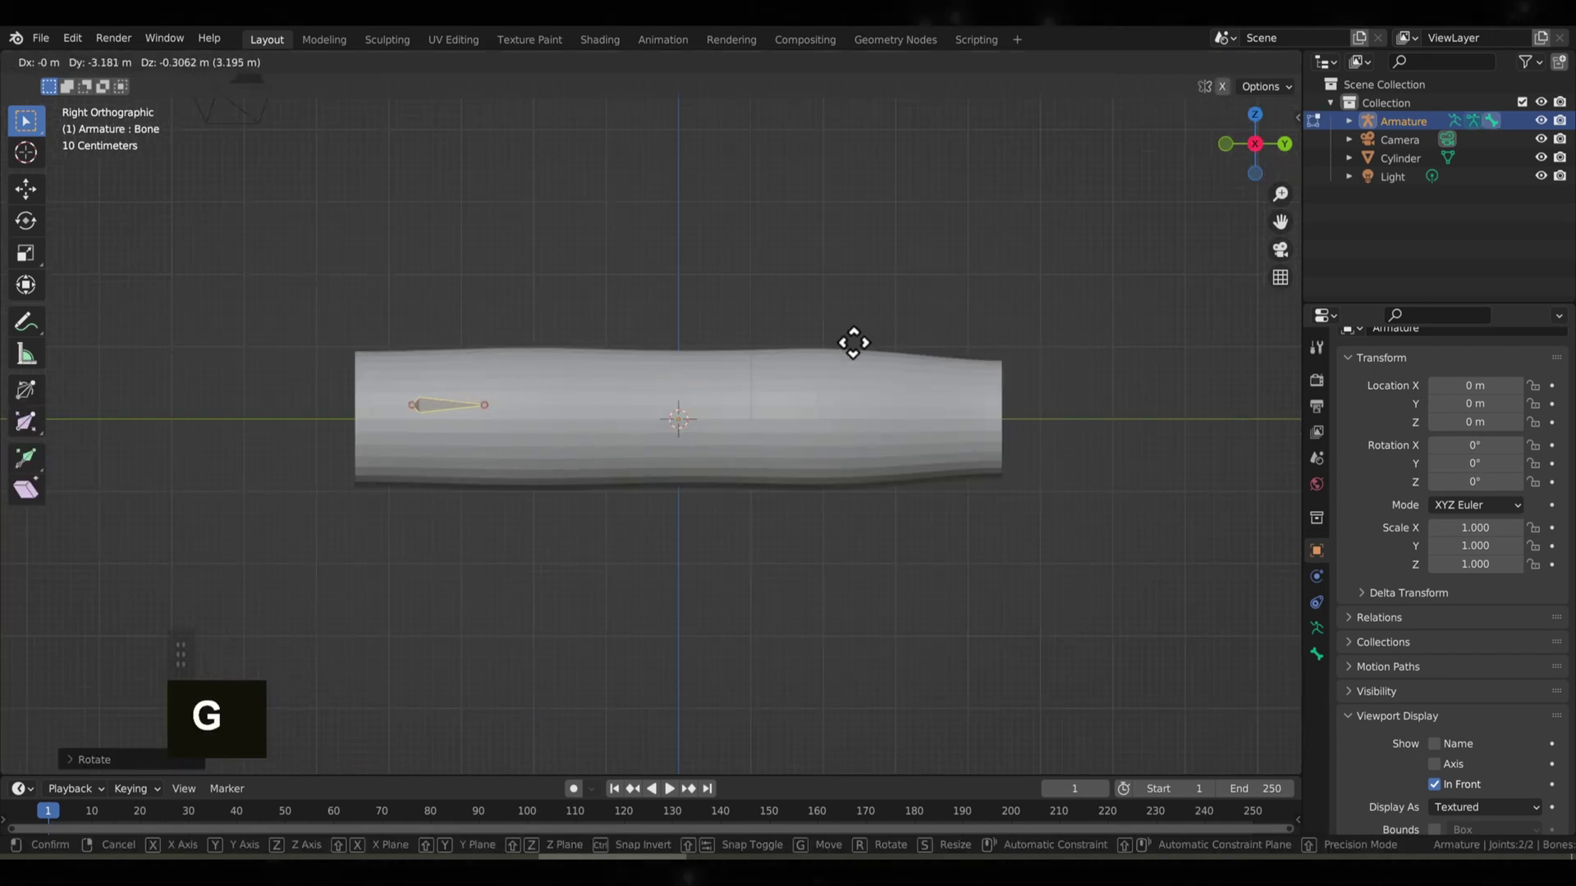
pyautogui.press('x')
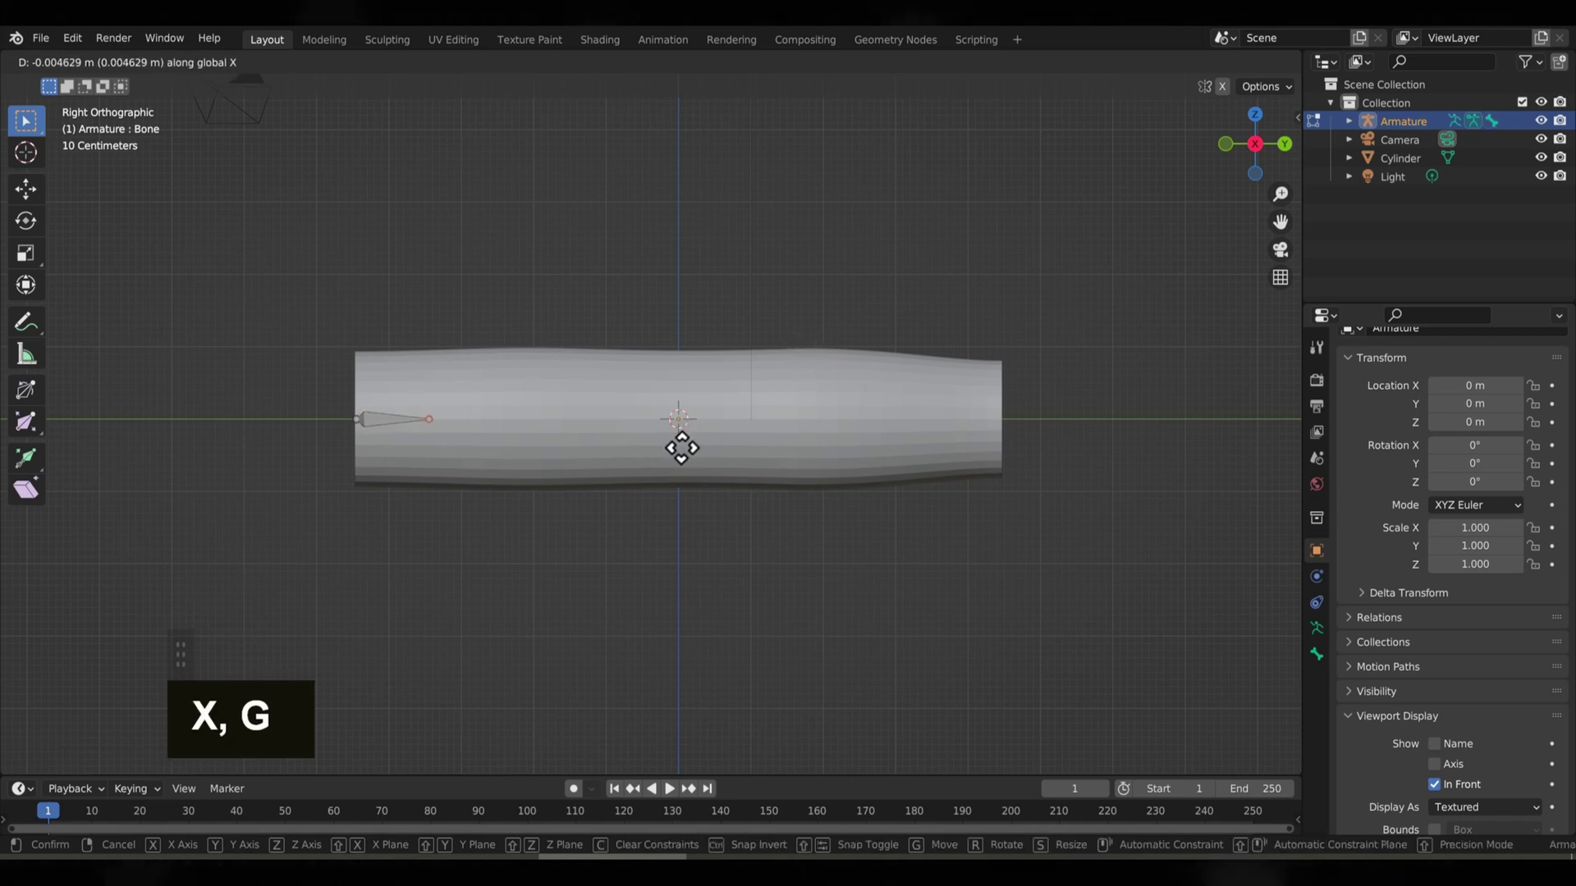
pyautogui.press('y')
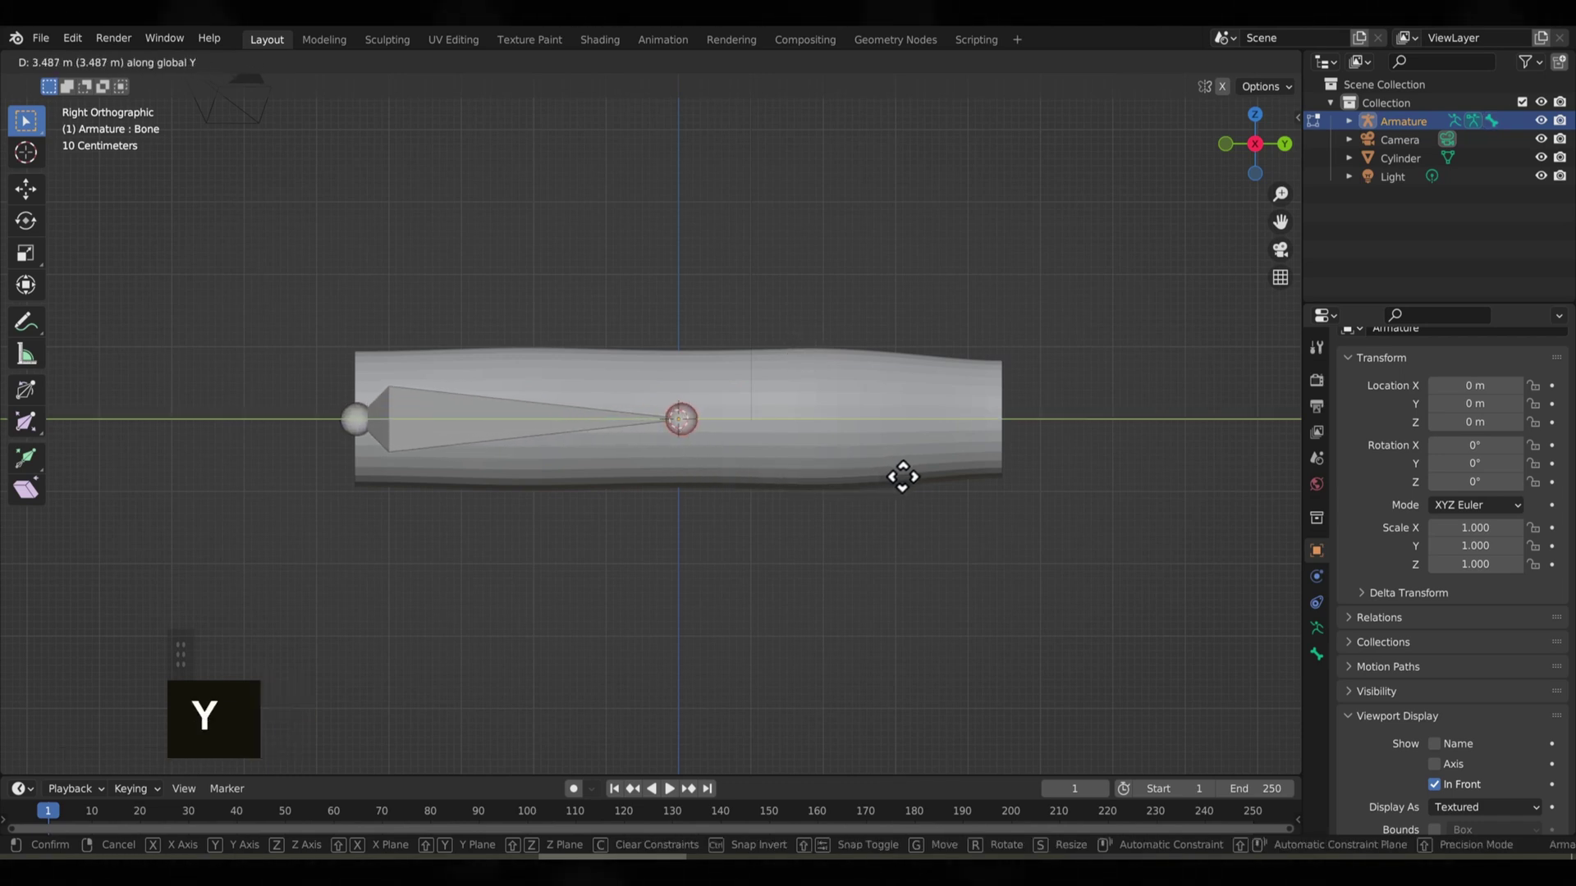
pyautogui.click(902, 478)
# - Extrude a second bone along Y, then parent the cylinder with automatic weights
pyautogui.press('e')
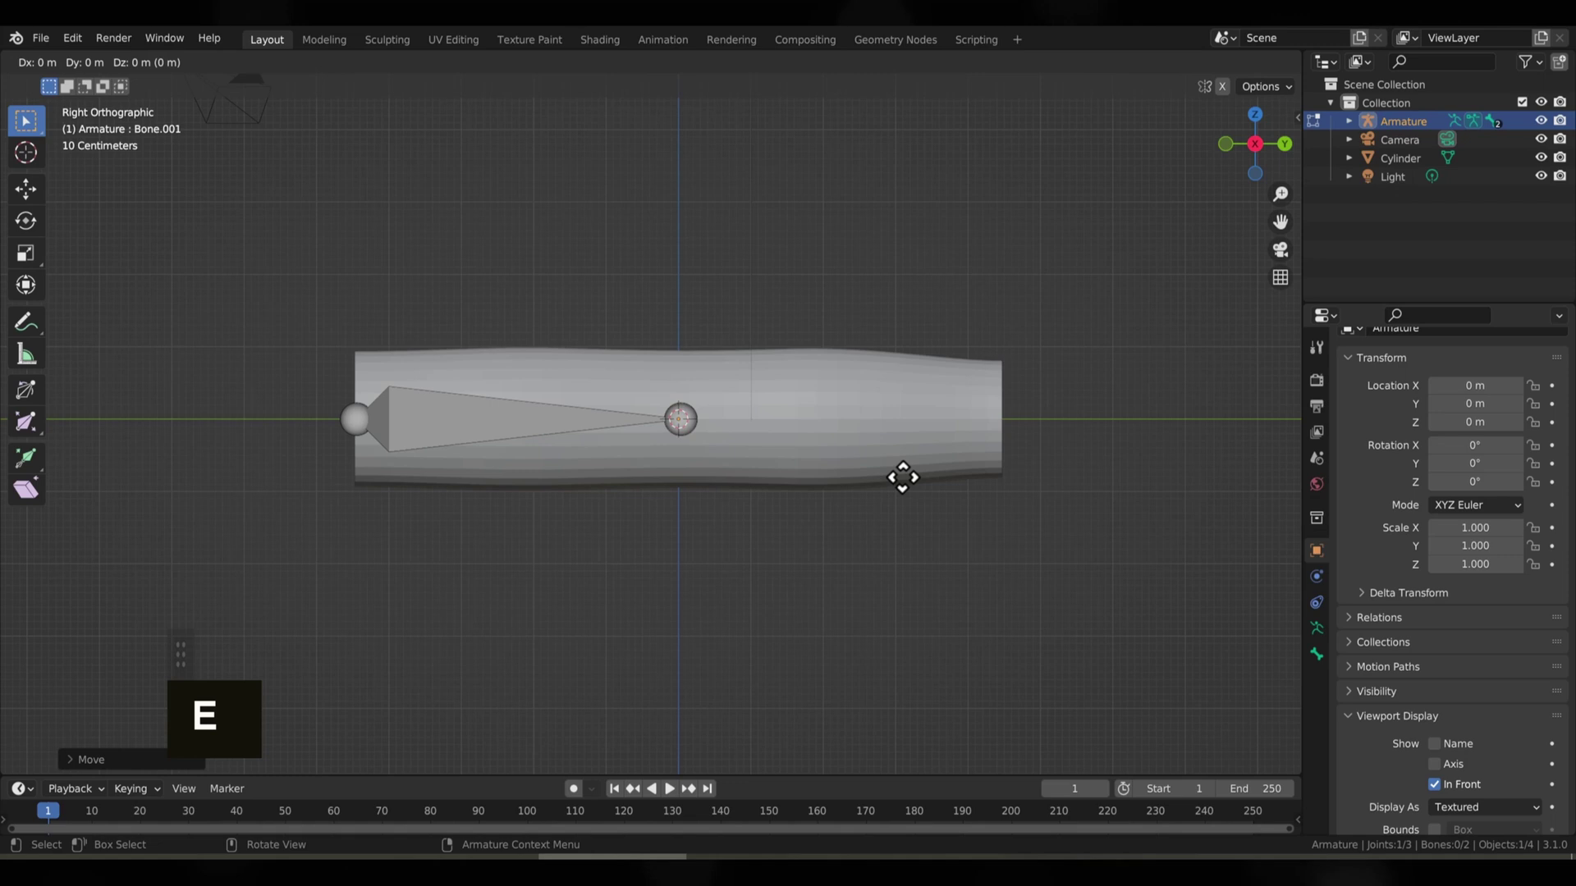
pyautogui.press('y')
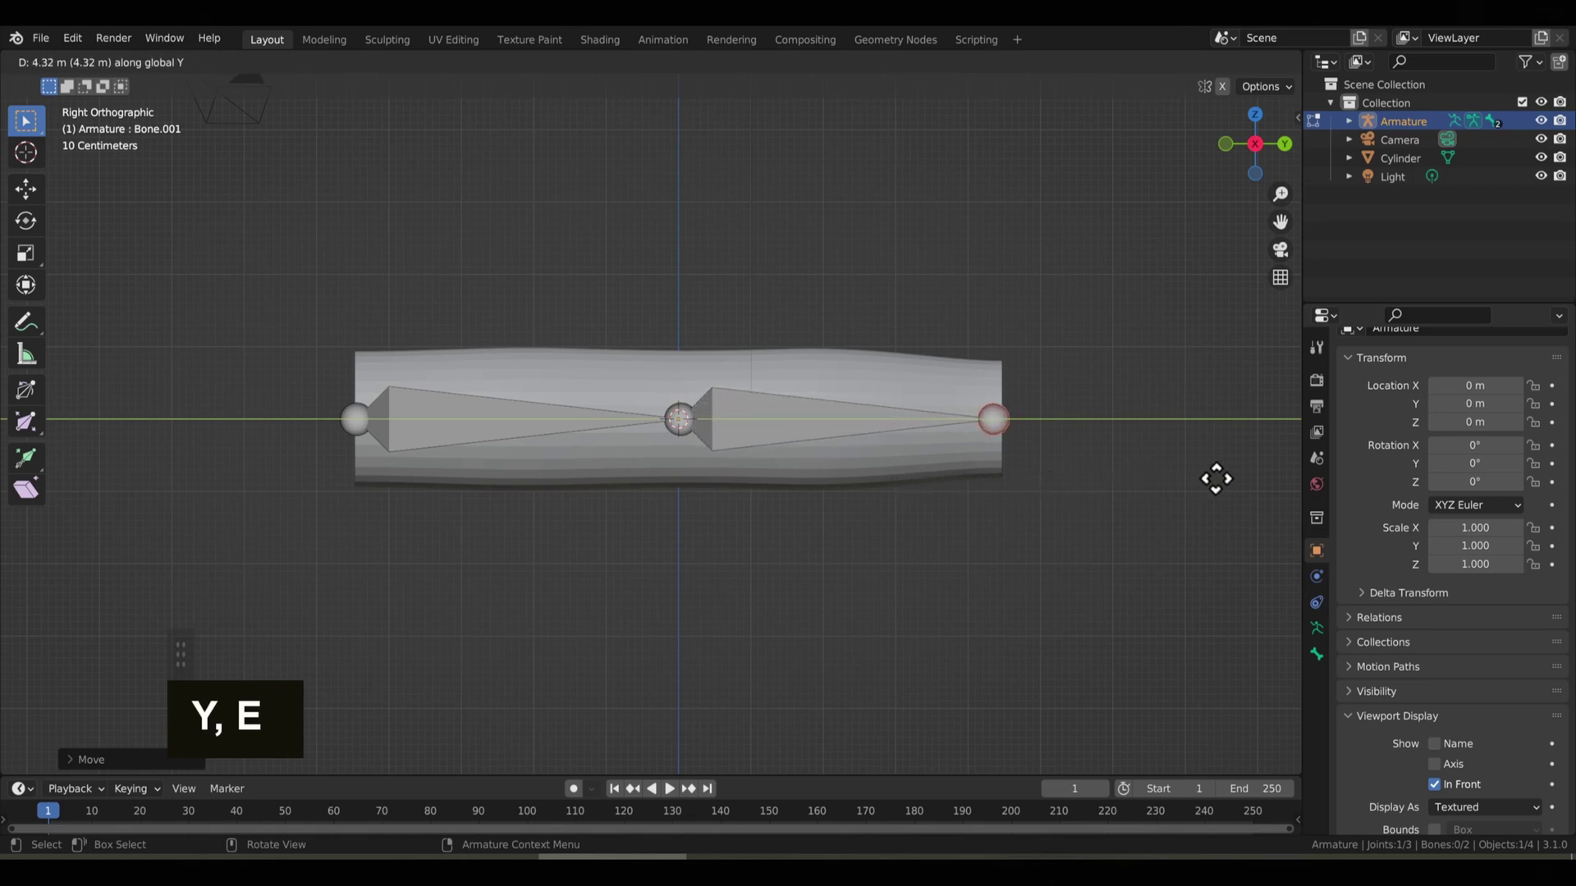
pyautogui.hotkey('ctrl', 'p')
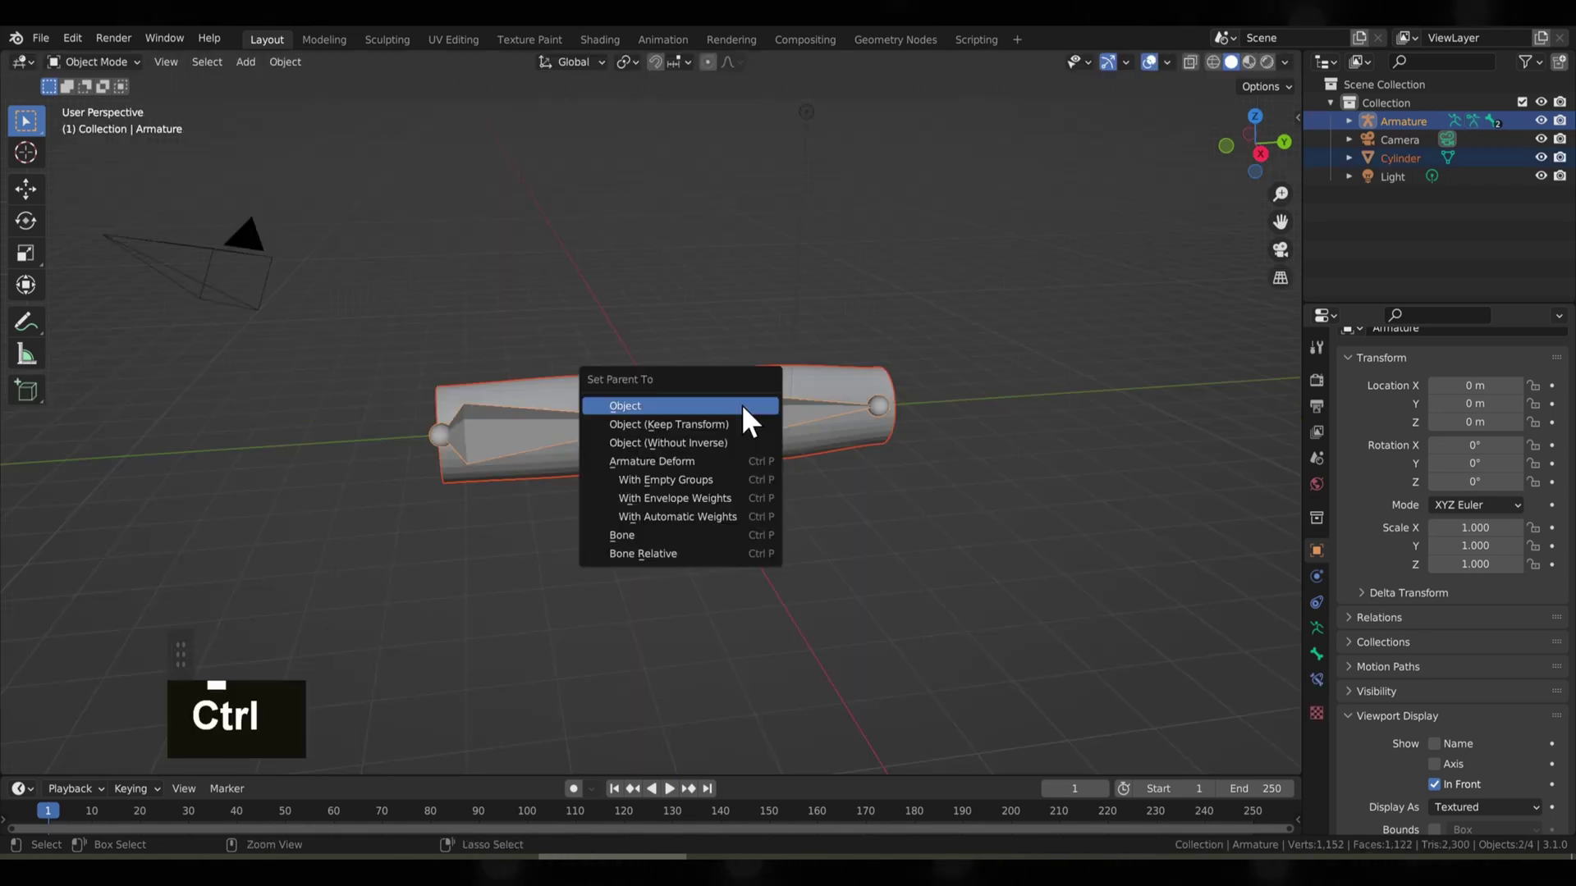
pyautogui.click(727, 516)
# - In Pose Mode, test-bend the second bone to check the tube deforms, then cancel
pyautogui.moveTo(978, 376); pyautogui.dragTo(1071, 530, button='middle')
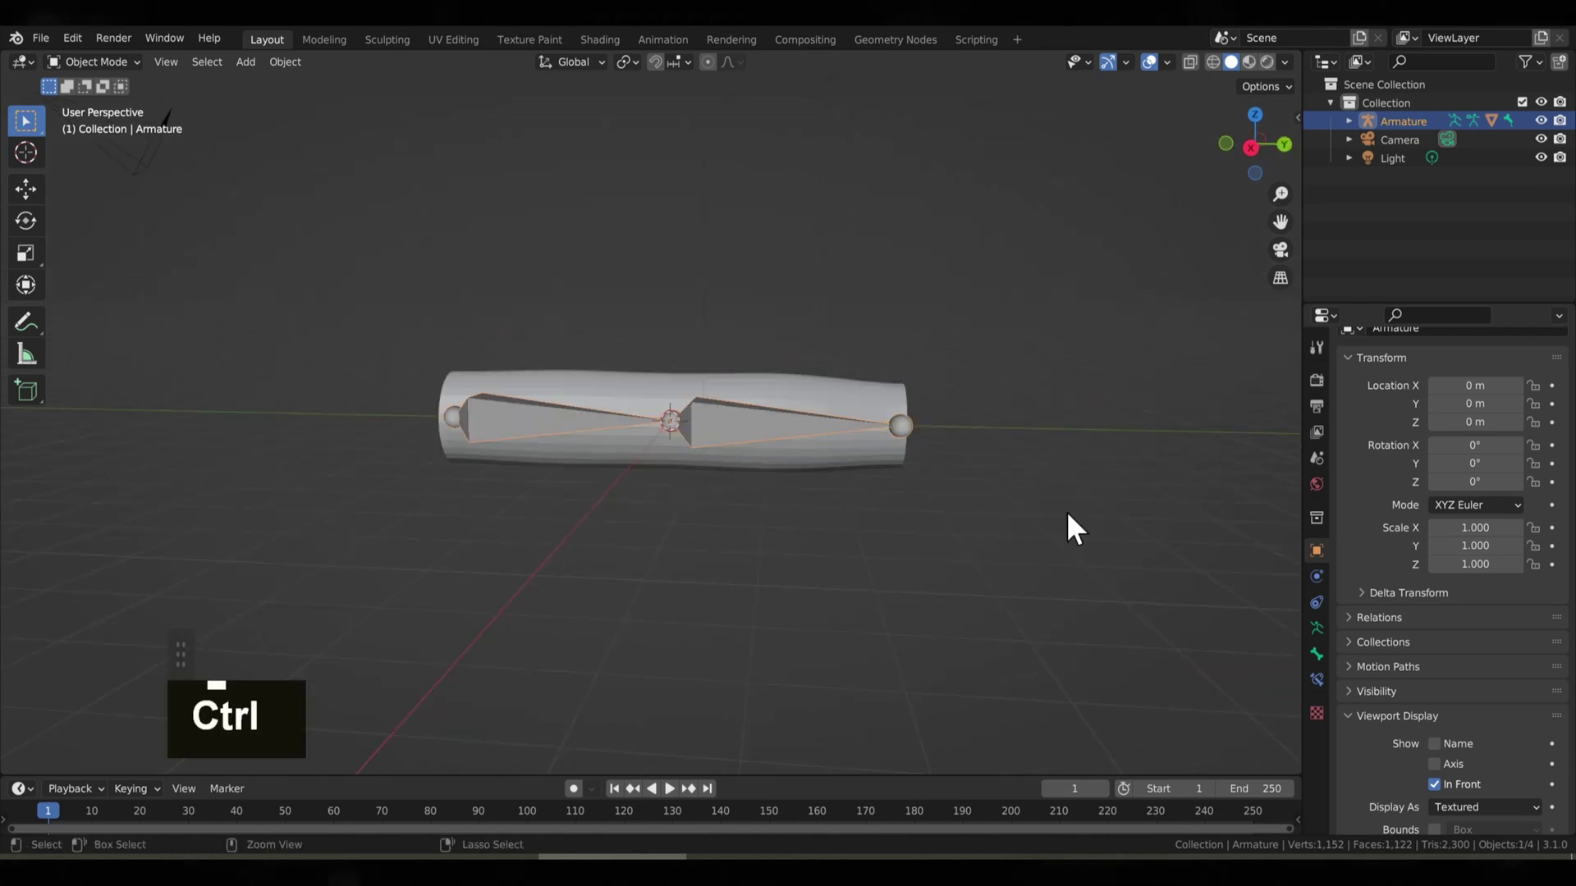
pyautogui.hotkey('ctrl', 'Tab')
pyautogui.click(781, 417)
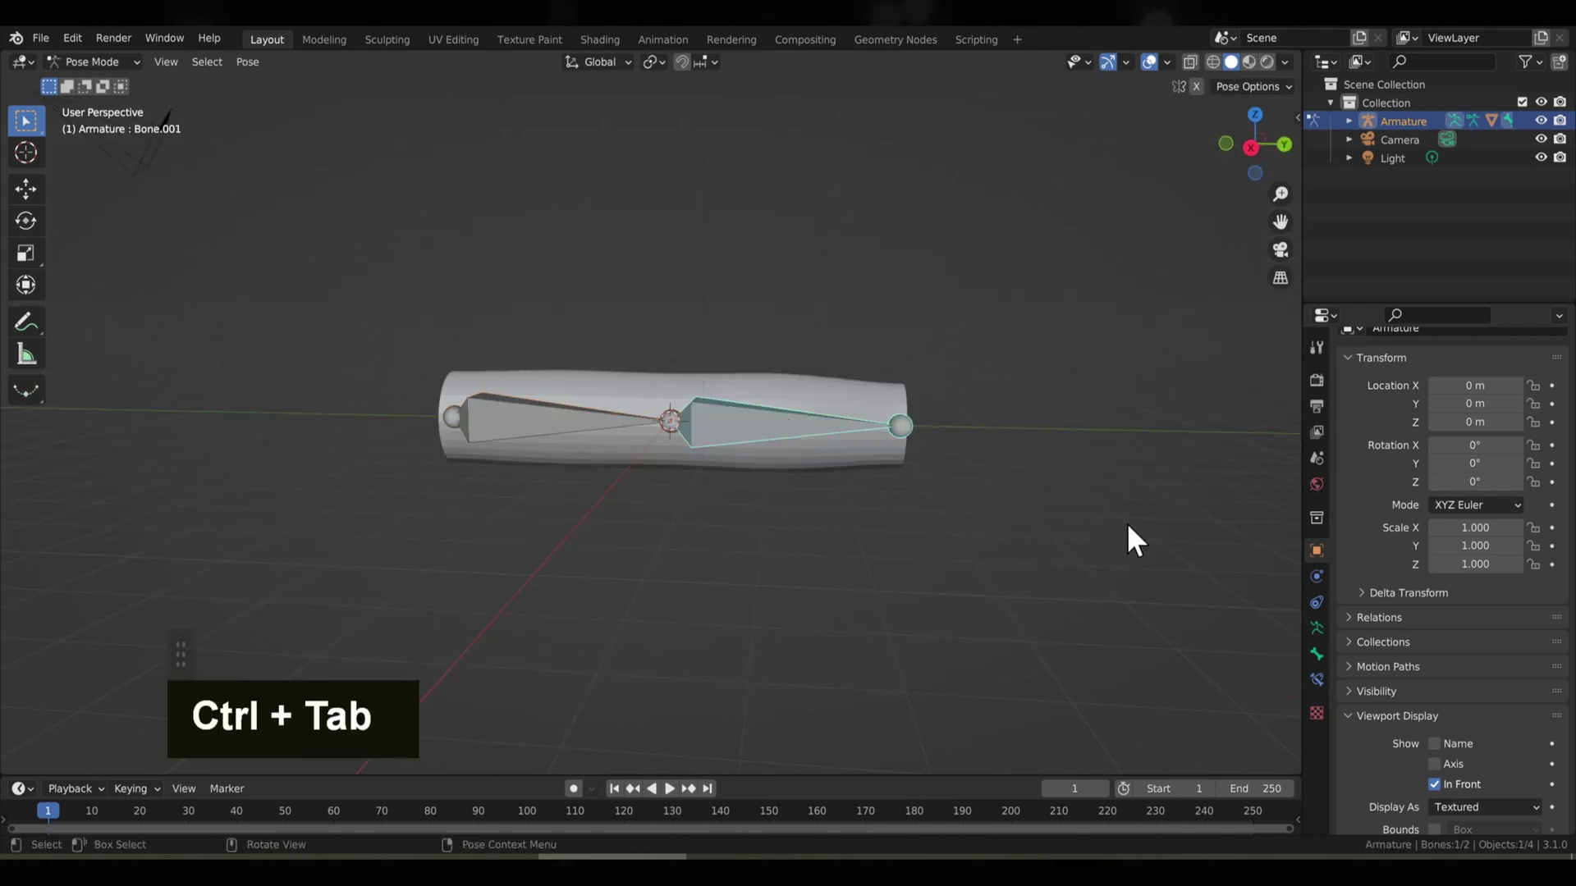
pyautogui.press('r')
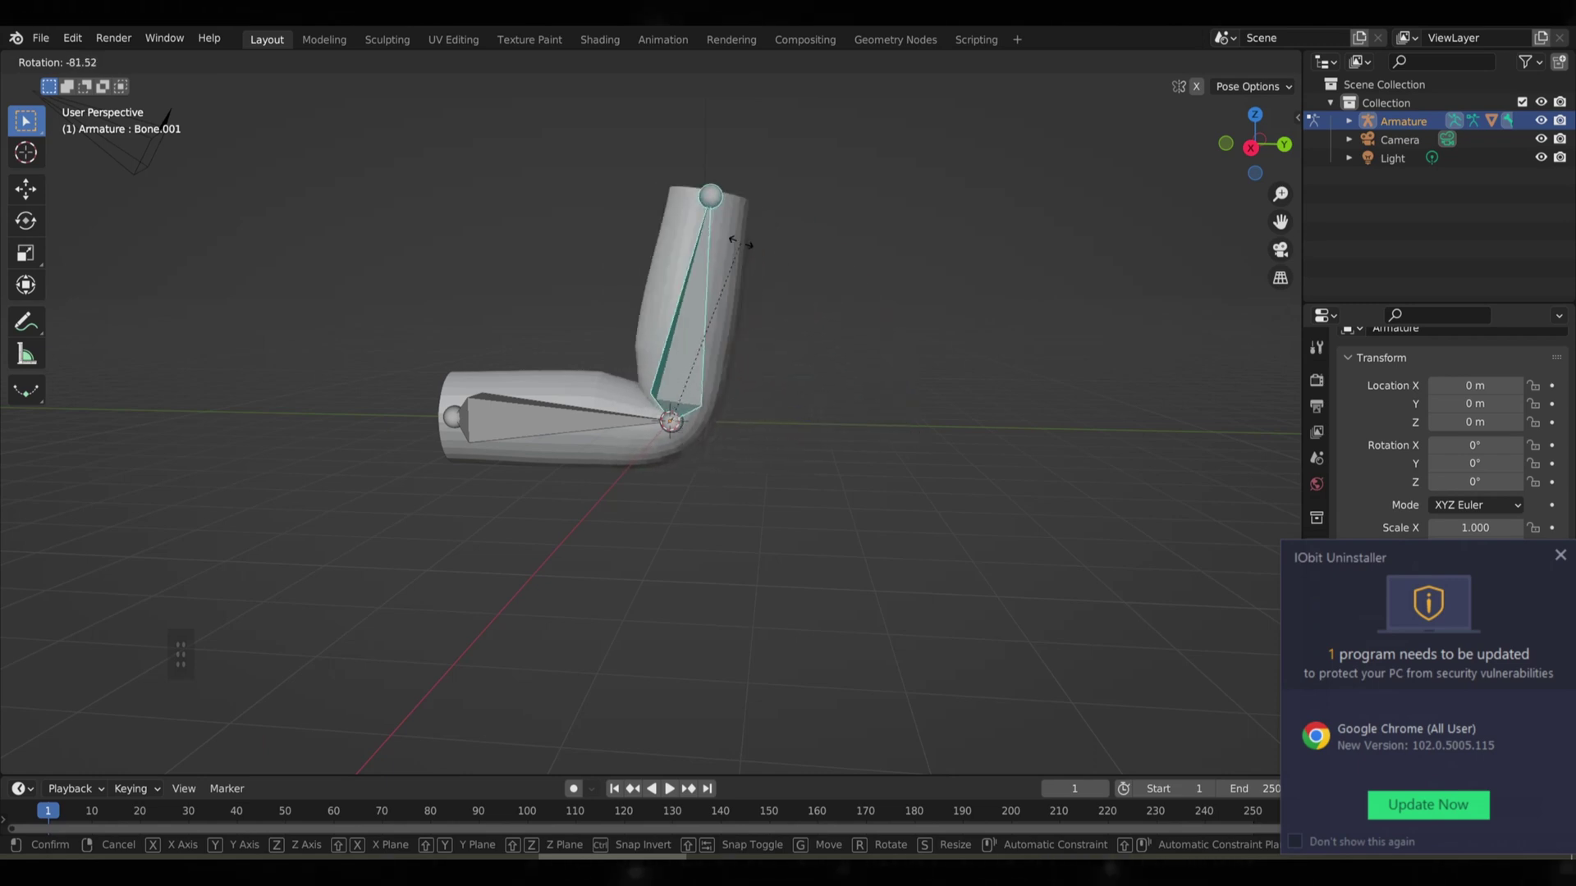
pyautogui.rightClick(902, 344)
pyautogui.click(1561, 556)
pyautogui.press('r')
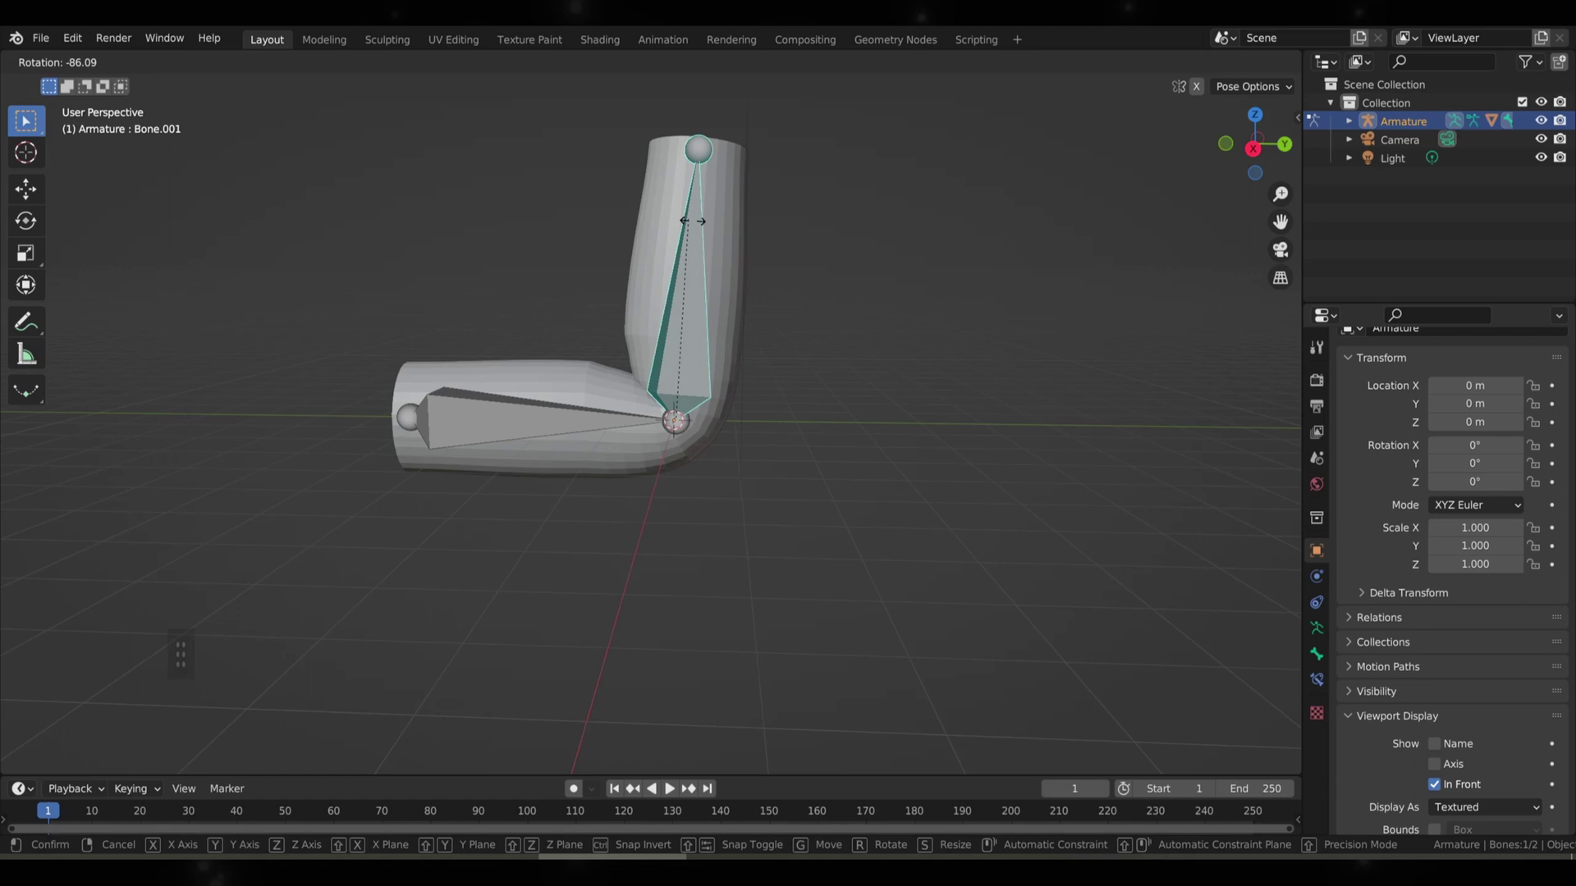
pyautogui.middleClick(644, 431)
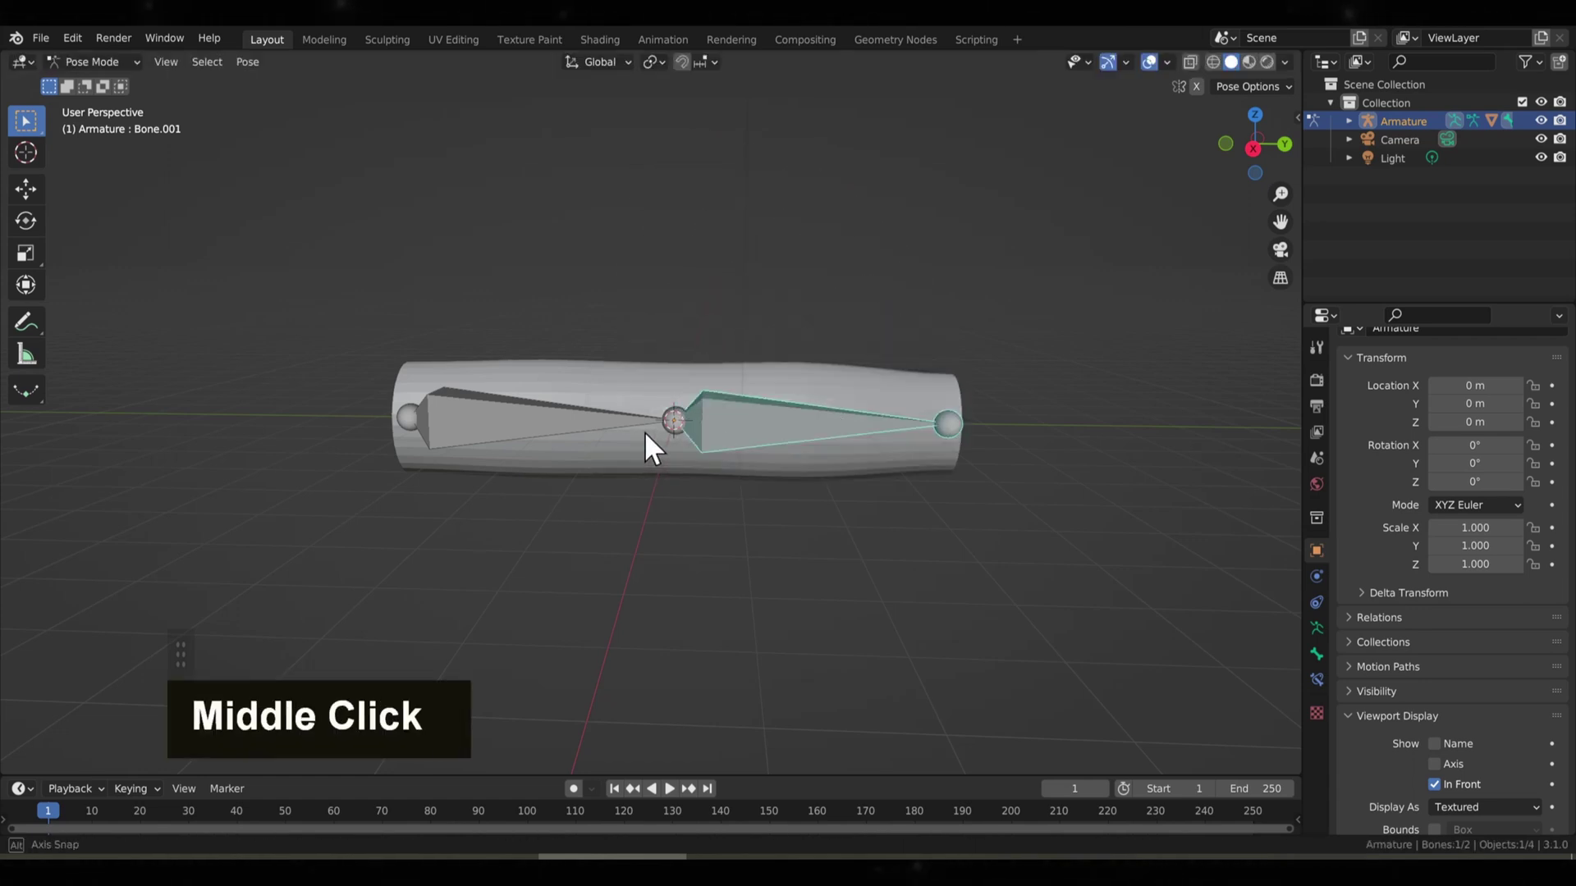
pyautogui.moveTo(643, 431)
pyautogui.mouseDown(button='middle')
pyautogui.moveTo(691, 450)
pyautogui.moveTo(672, 426)
pyautogui.moveTo(651, 446)
pyautogui.mouseUp(button='middle')
pyautogui.scroll(4, 672, 427)
pyautogui.scroll(-1, 1542, 589)
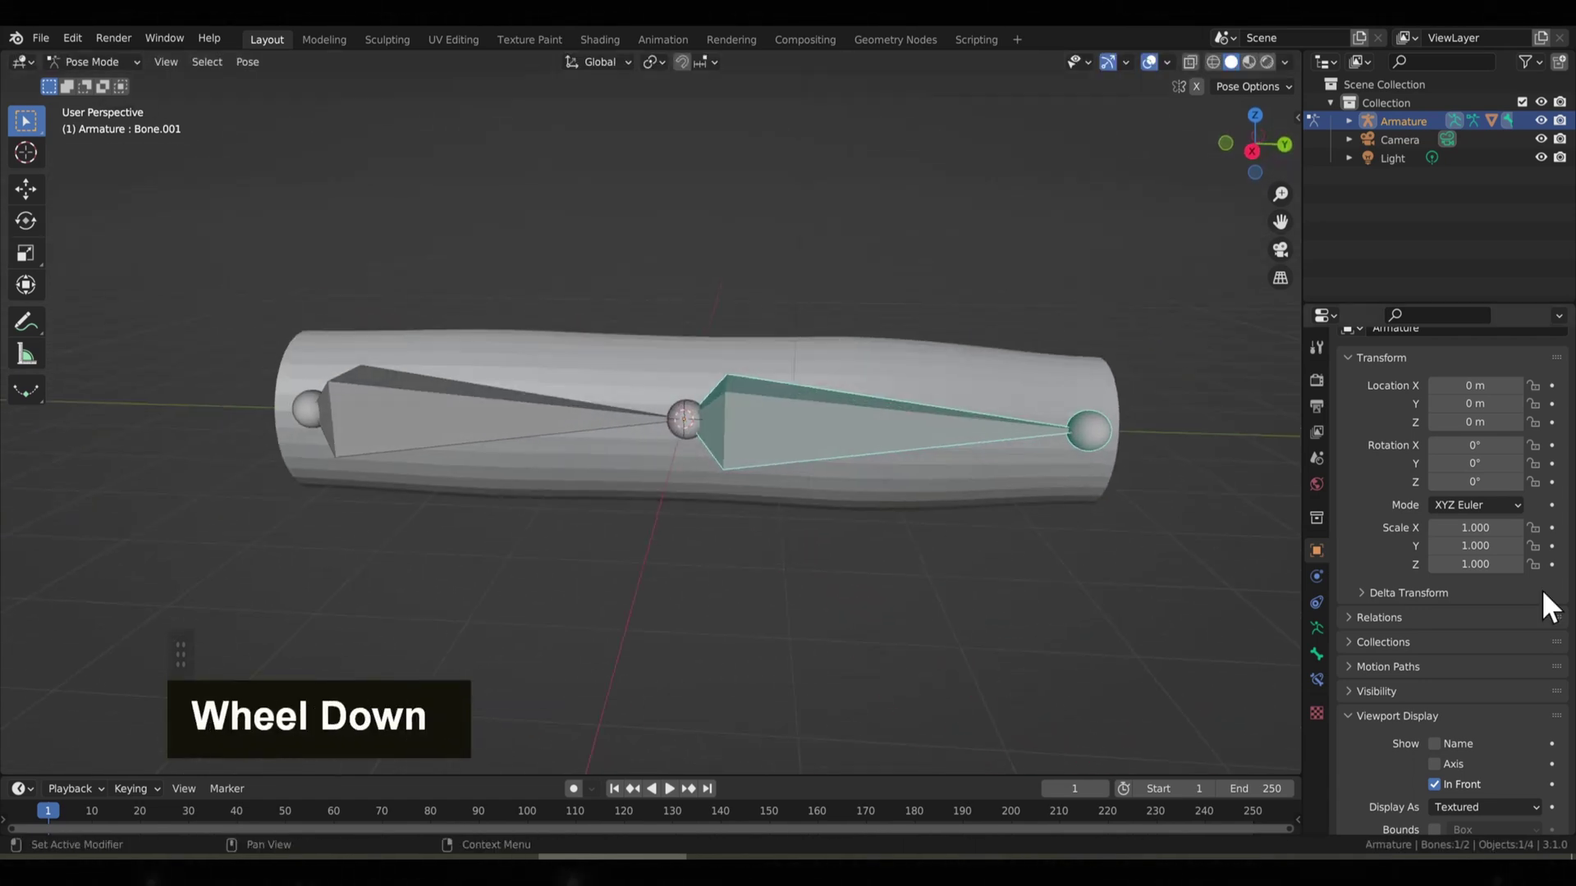
# - Open the X-Muscle Sys sidebar tab, select both bones and enable Auto Aim
pyautogui.click(1295, 118)
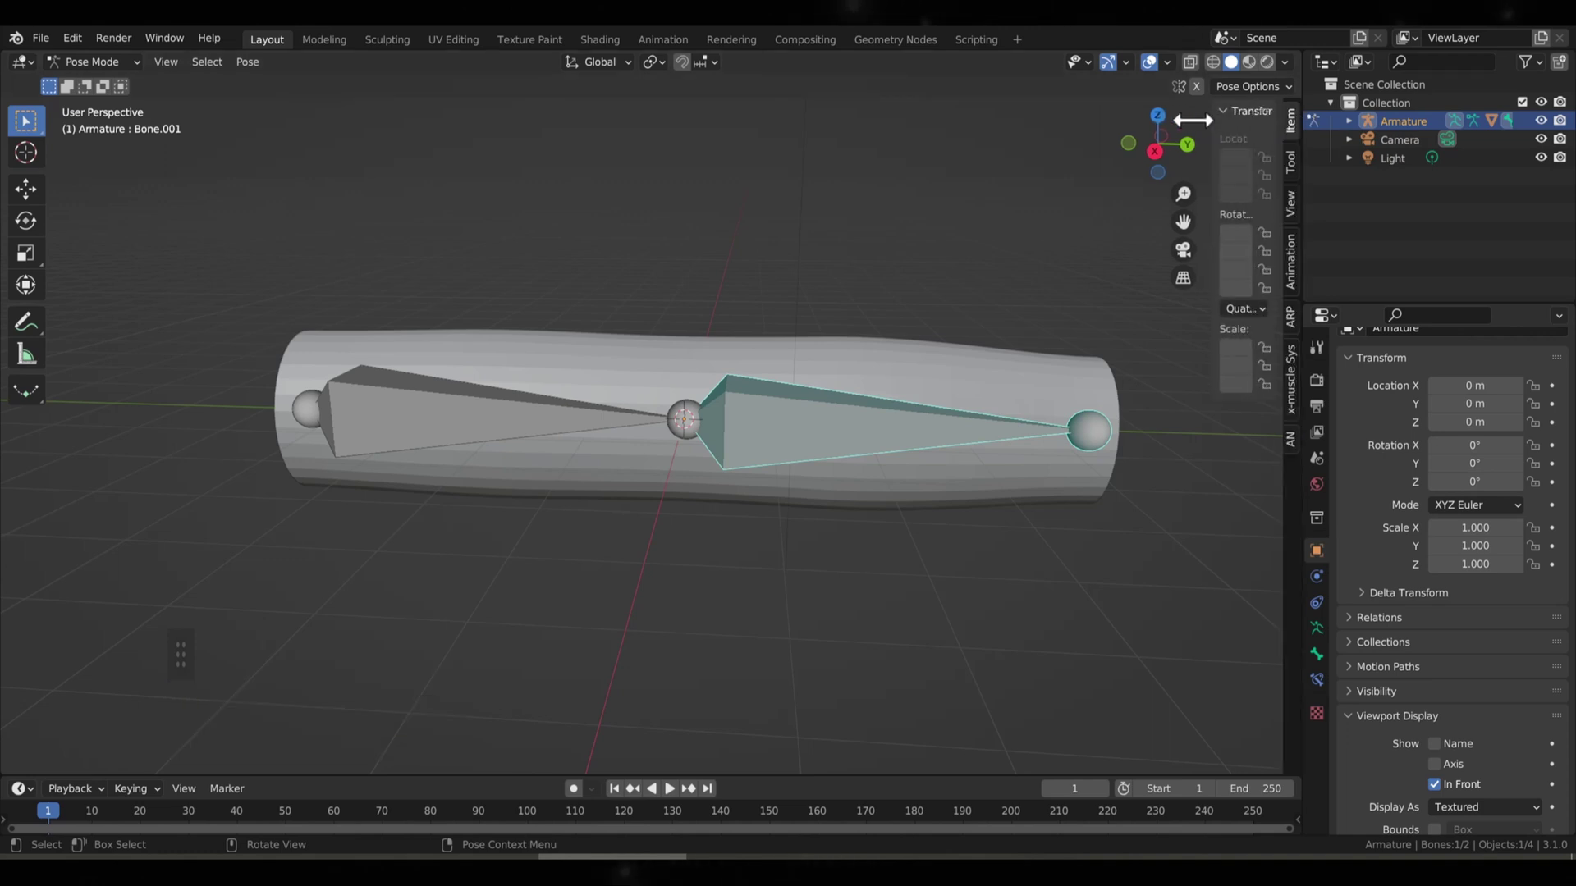
pyautogui.click(1289, 378)
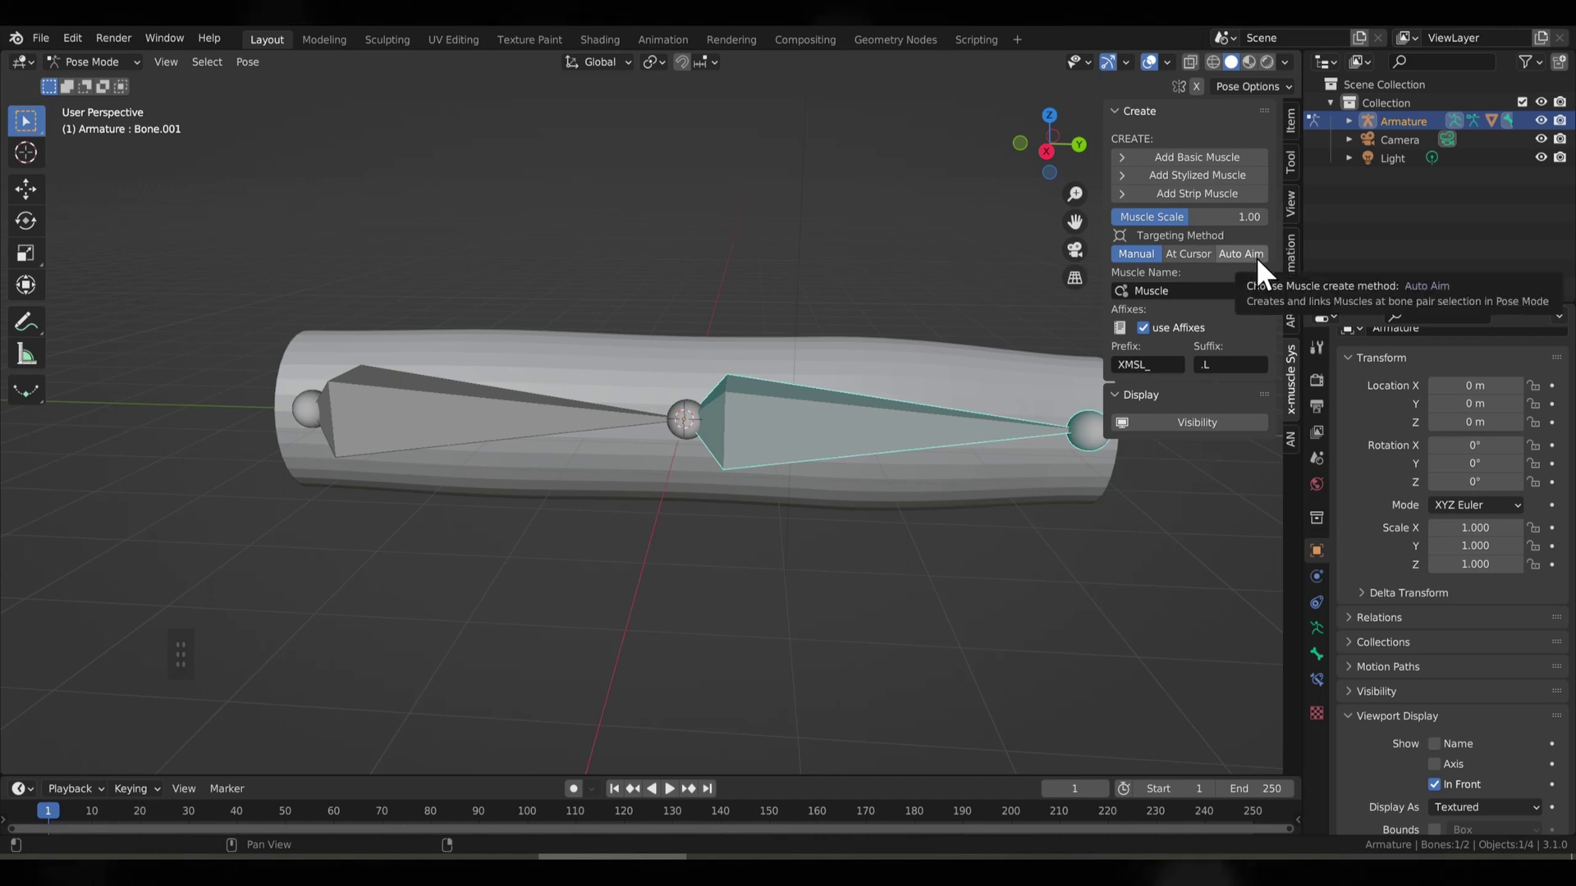
pyautogui.click(480, 418)
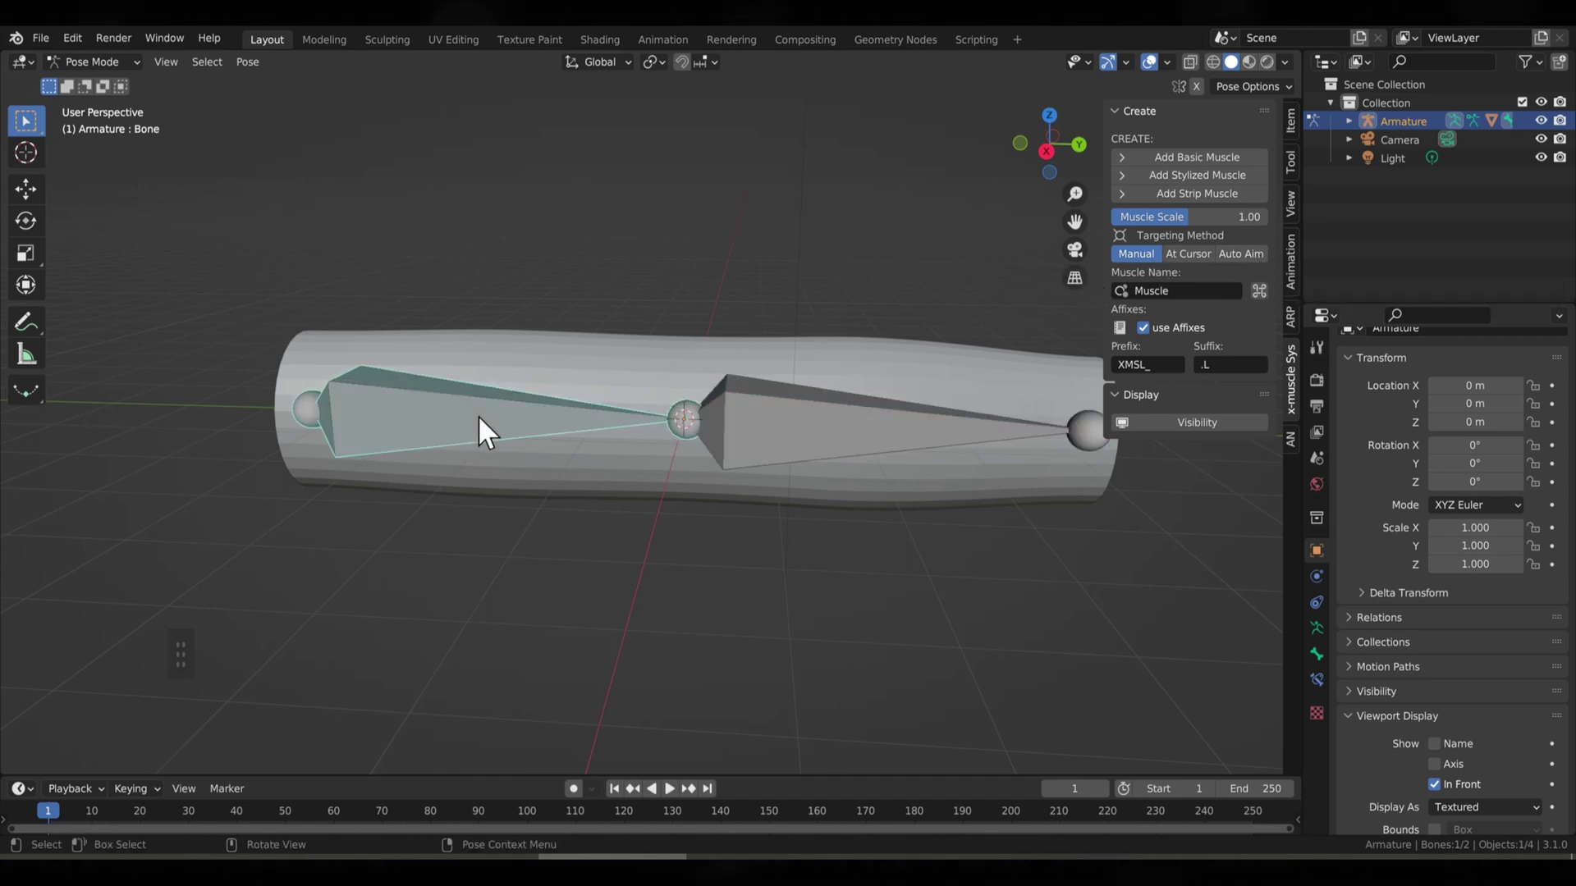
pyautogui.keyDown('shift'); pyautogui.click(780, 453); pyautogui.keyUp('shift')
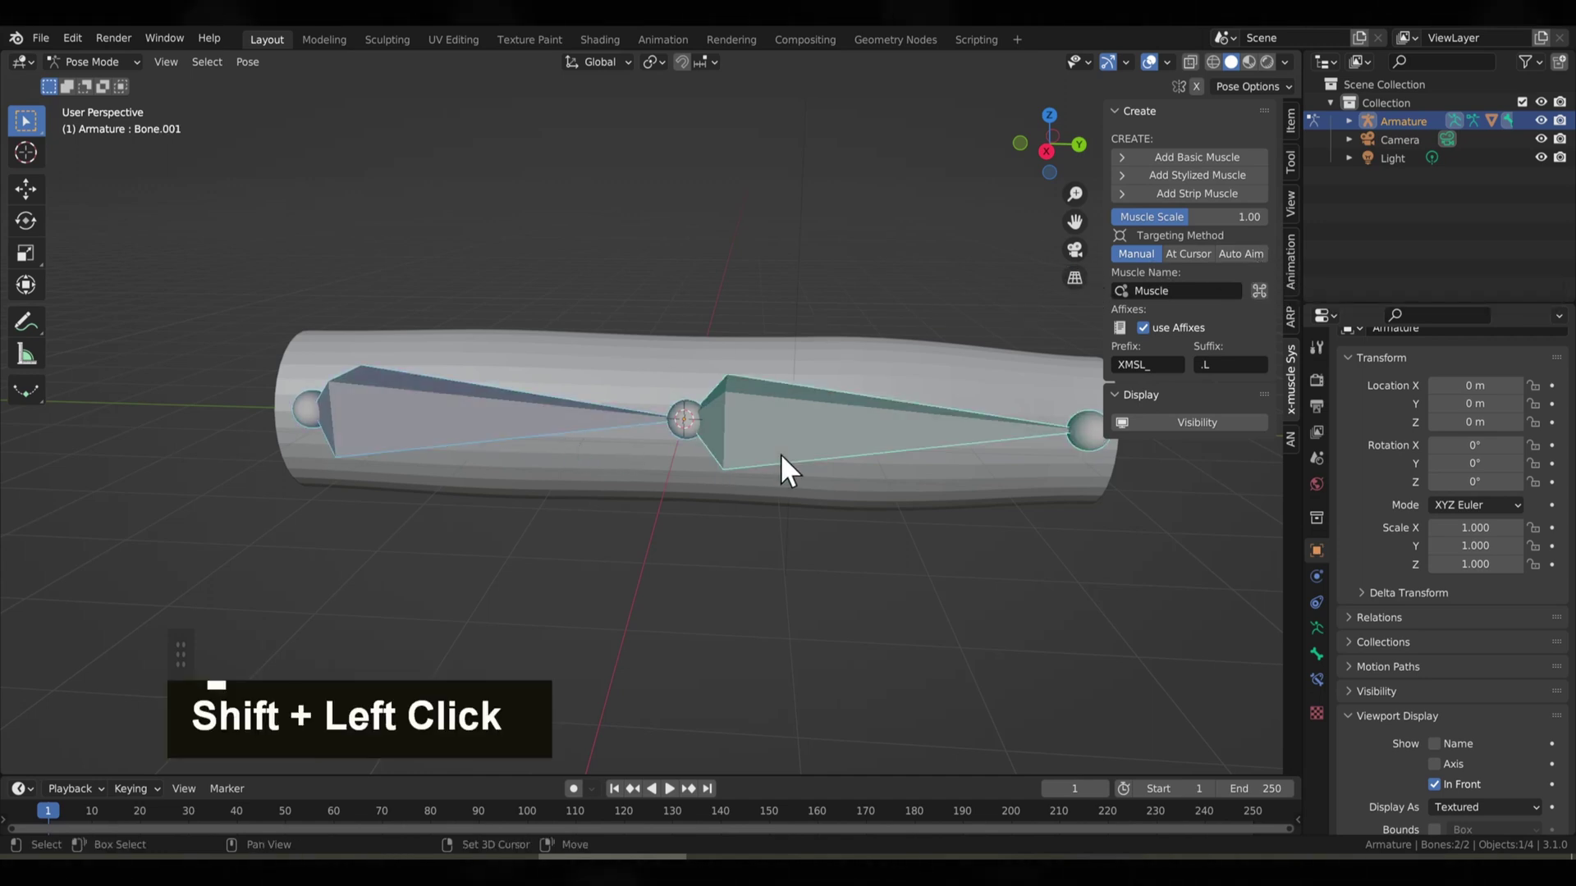
pyautogui.click(1239, 258)
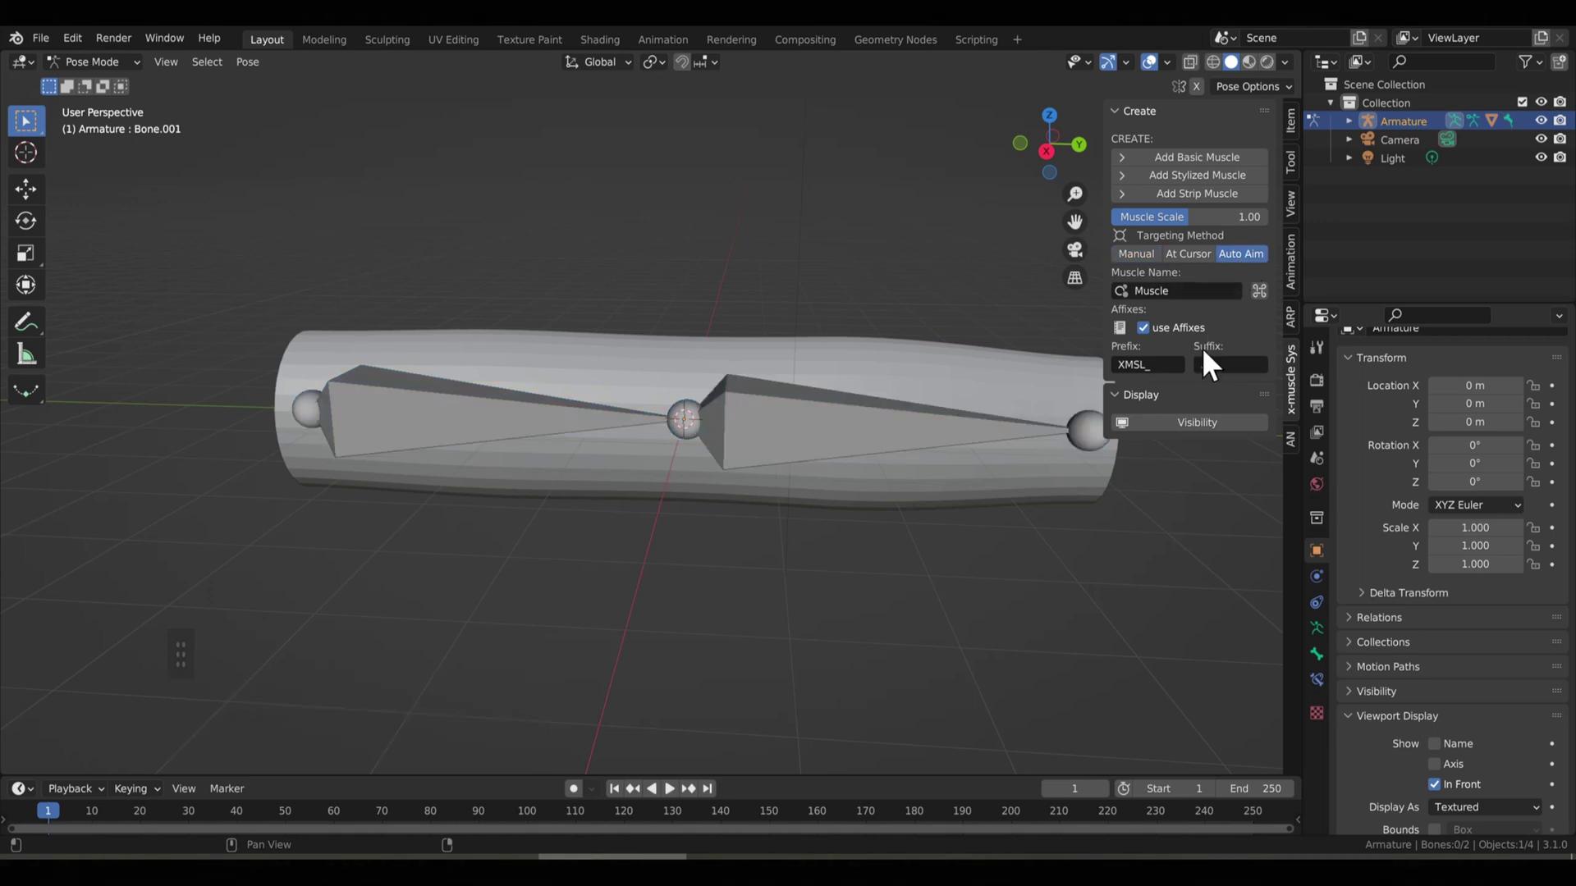
# - Add a stylized muscle between the first and second bones
pyautogui.hotkey('ctrl', 'Tab')
pyautogui.click(504, 421)
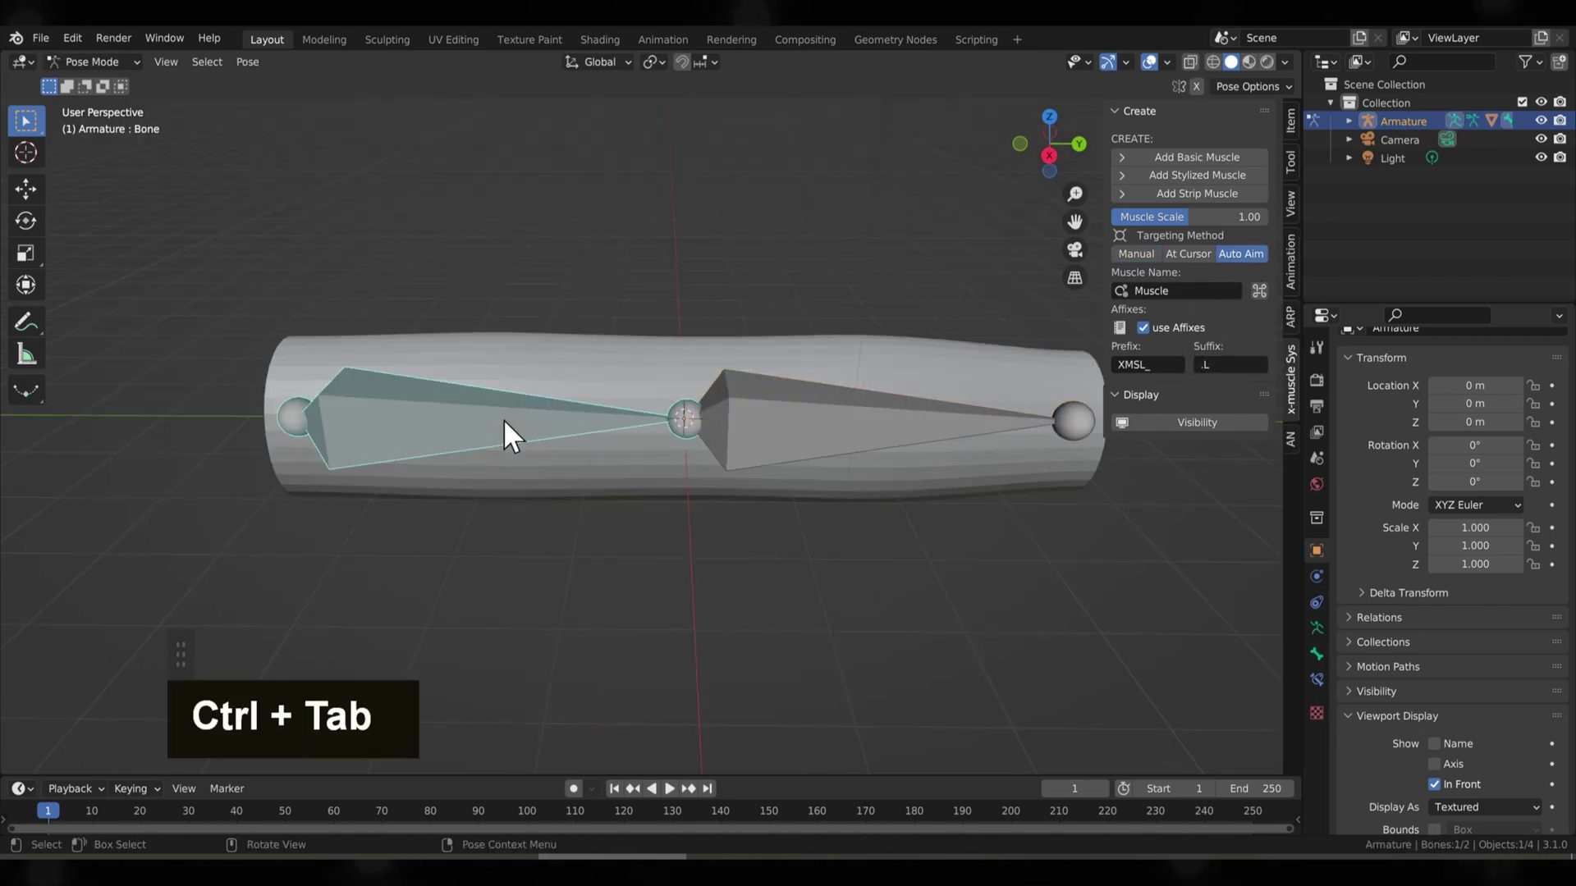
pyautogui.keyDown('shift'); pyautogui.click(780, 422); pyautogui.keyUp('shift')
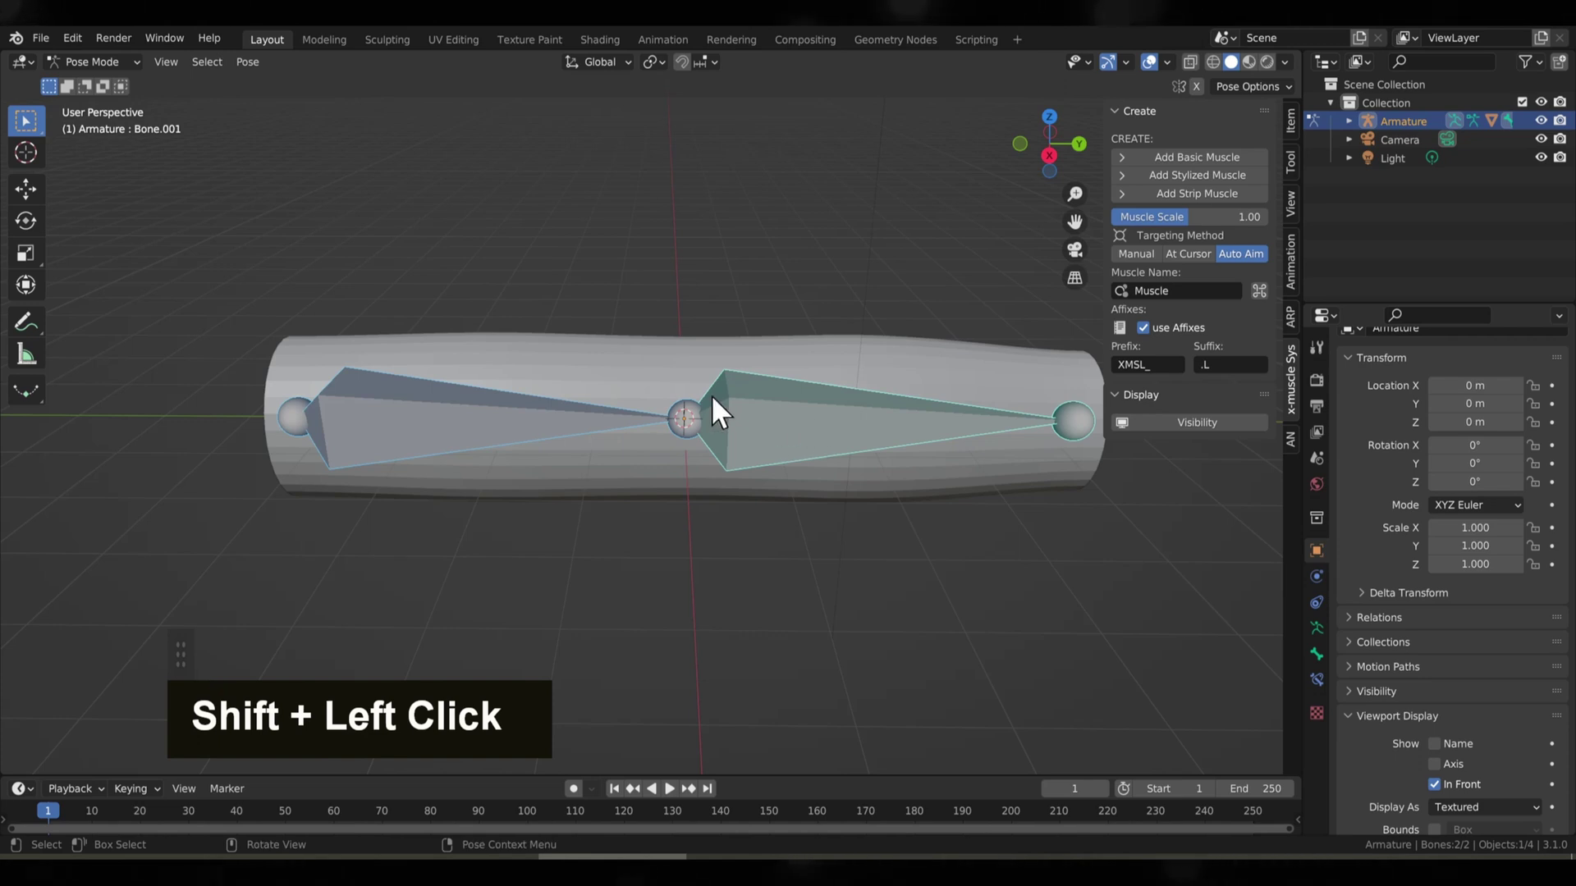
pyautogui.click(1228, 177)
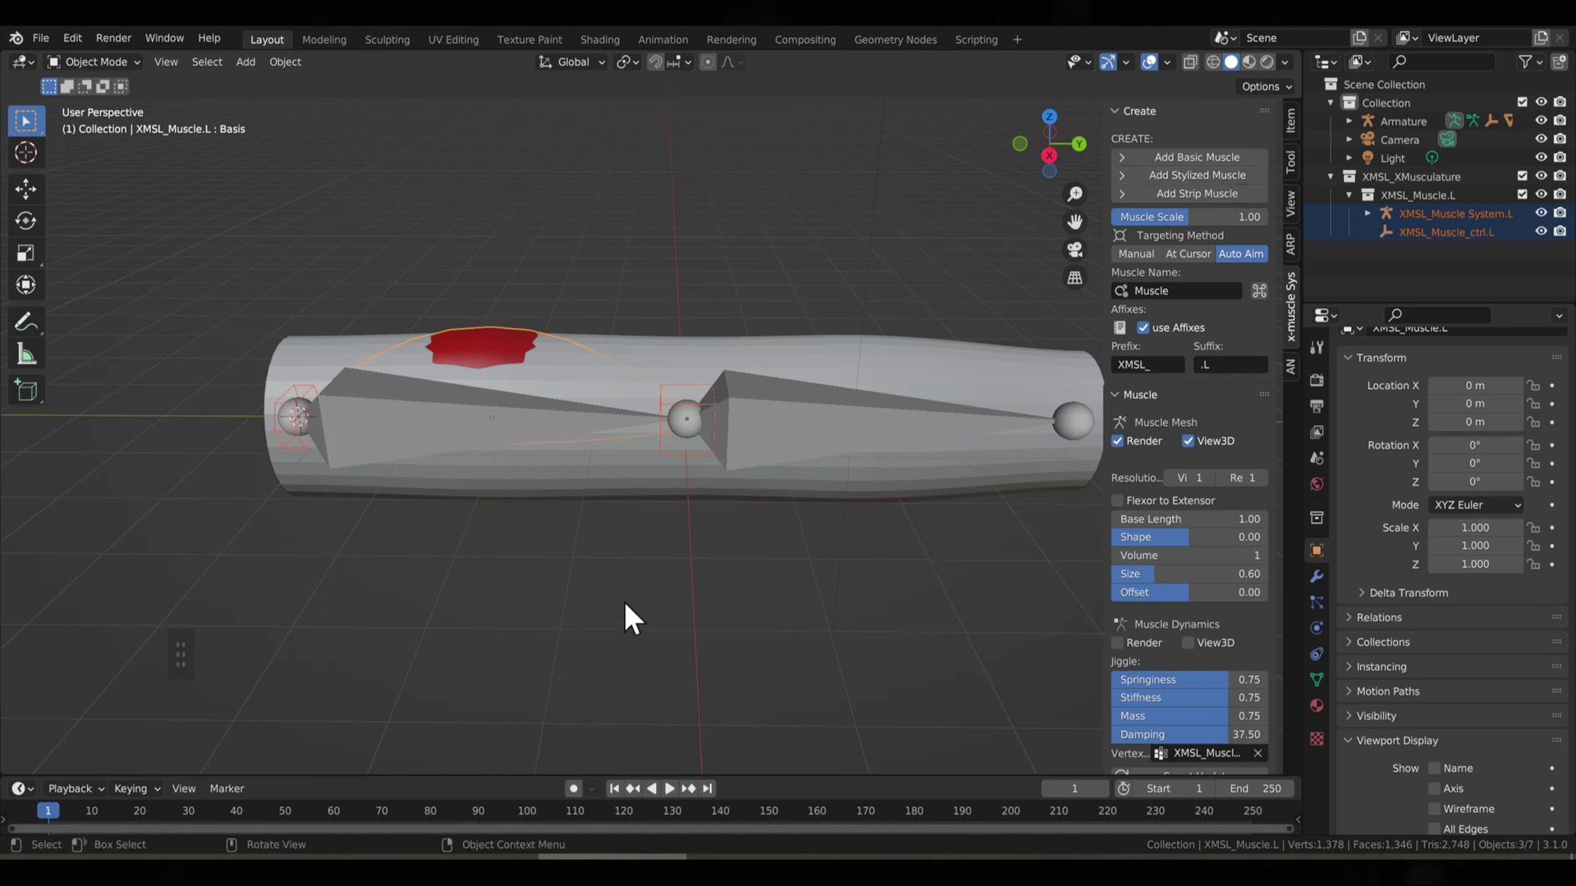
# - Enable In Front so the red muscle shows through the arm tube
pyautogui.scroll(-2, 1395, 656)
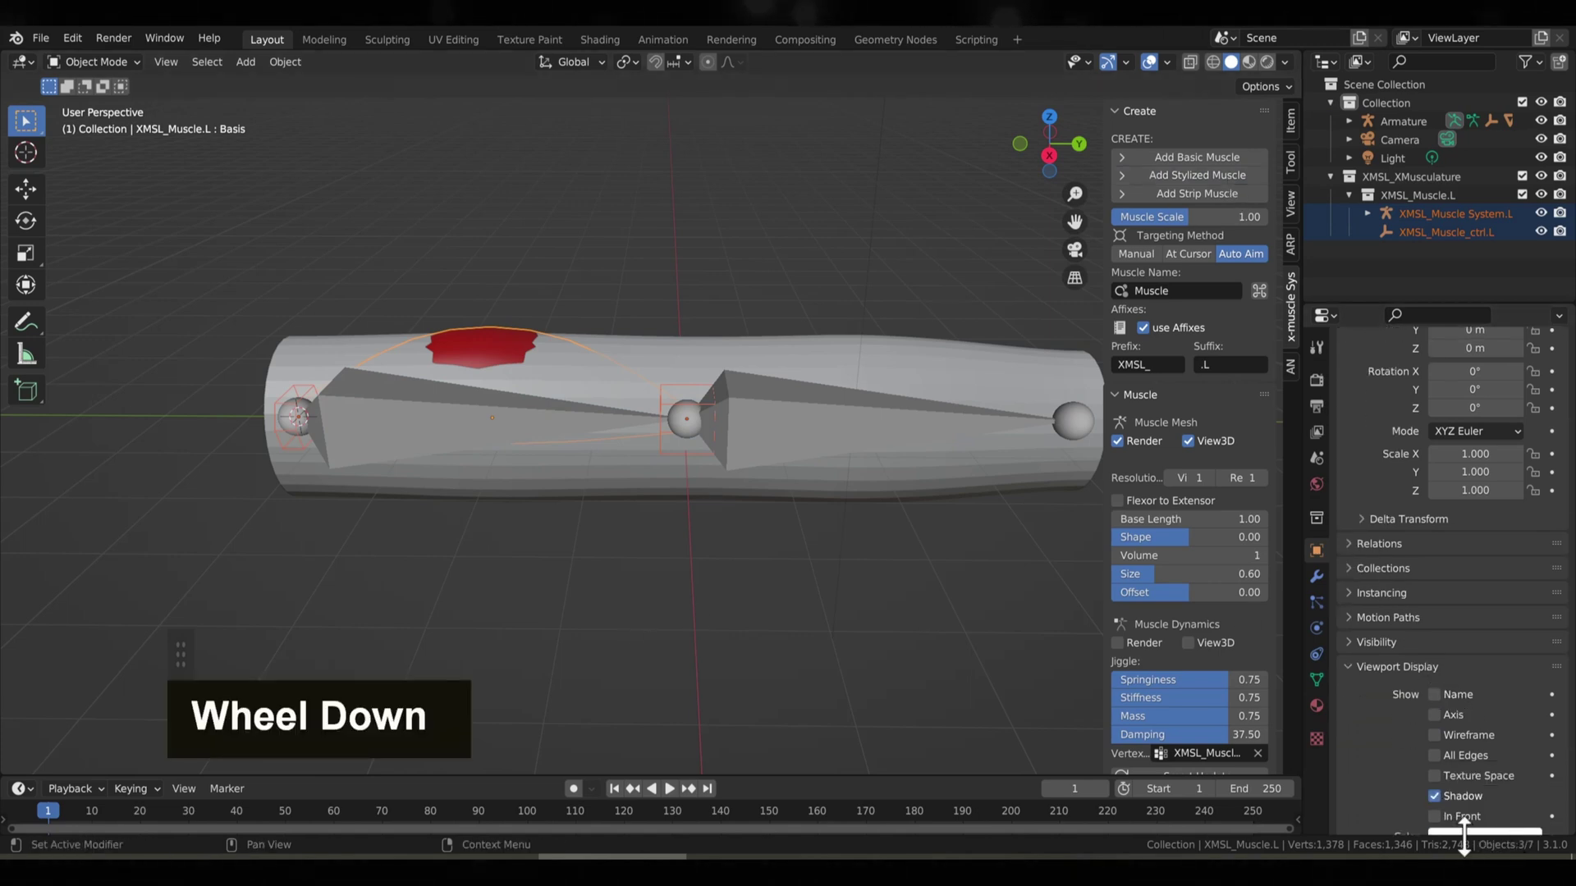
pyautogui.click(1437, 819)
pyautogui.scroll(-2, 569, 372)
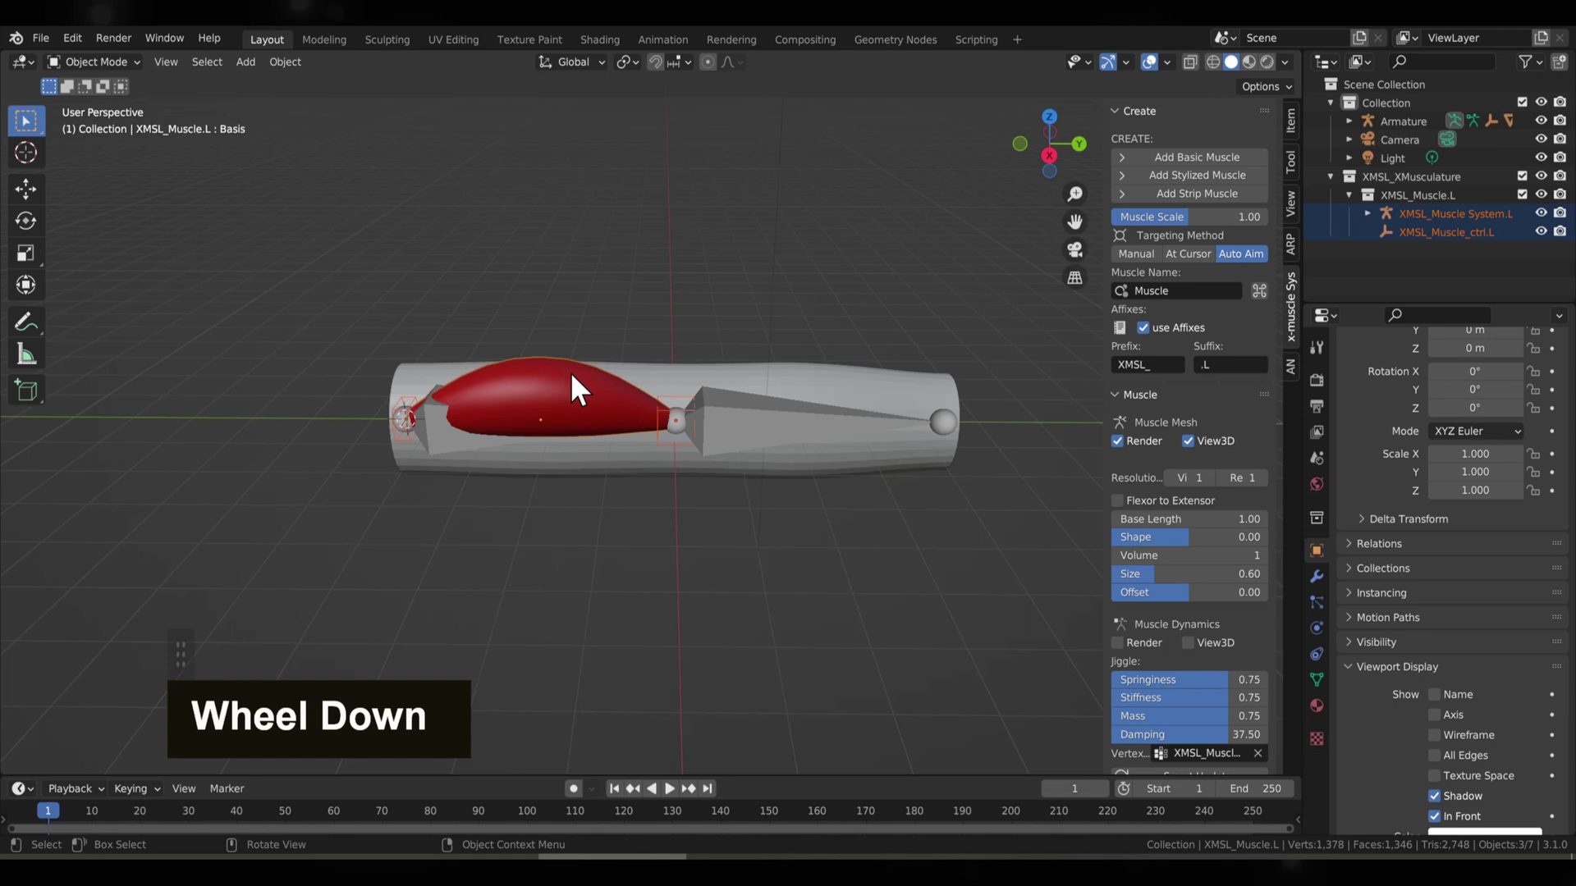
pyautogui.moveTo(636, 353); pyautogui.dragTo(662, 309, button='middle')
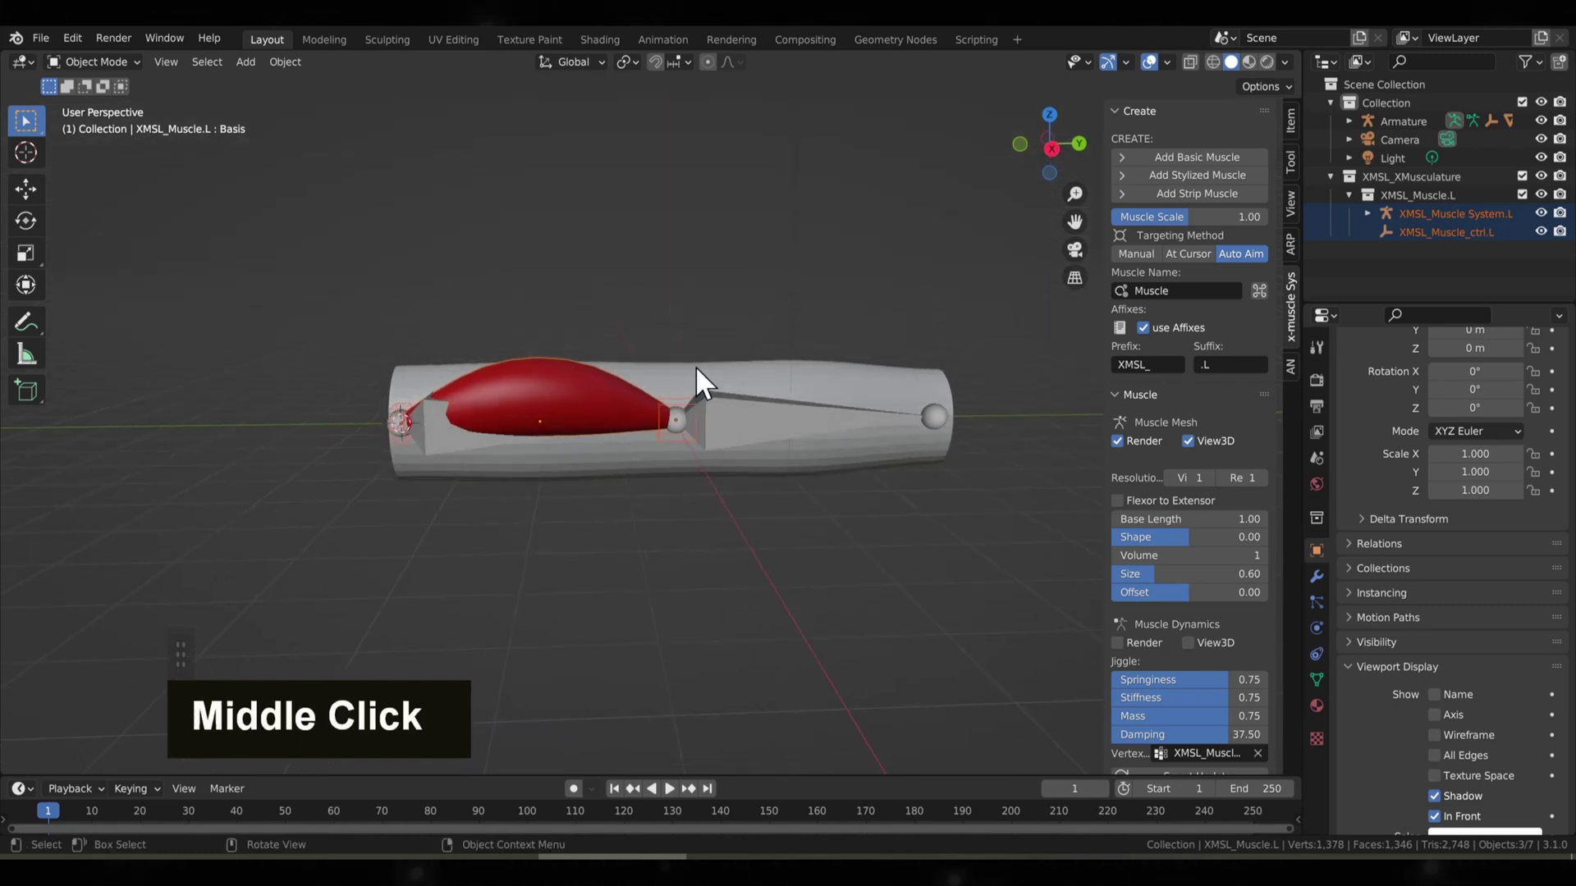
pyautogui.scroll(2, 697, 380)
pyautogui.scroll(1, 694, 371)
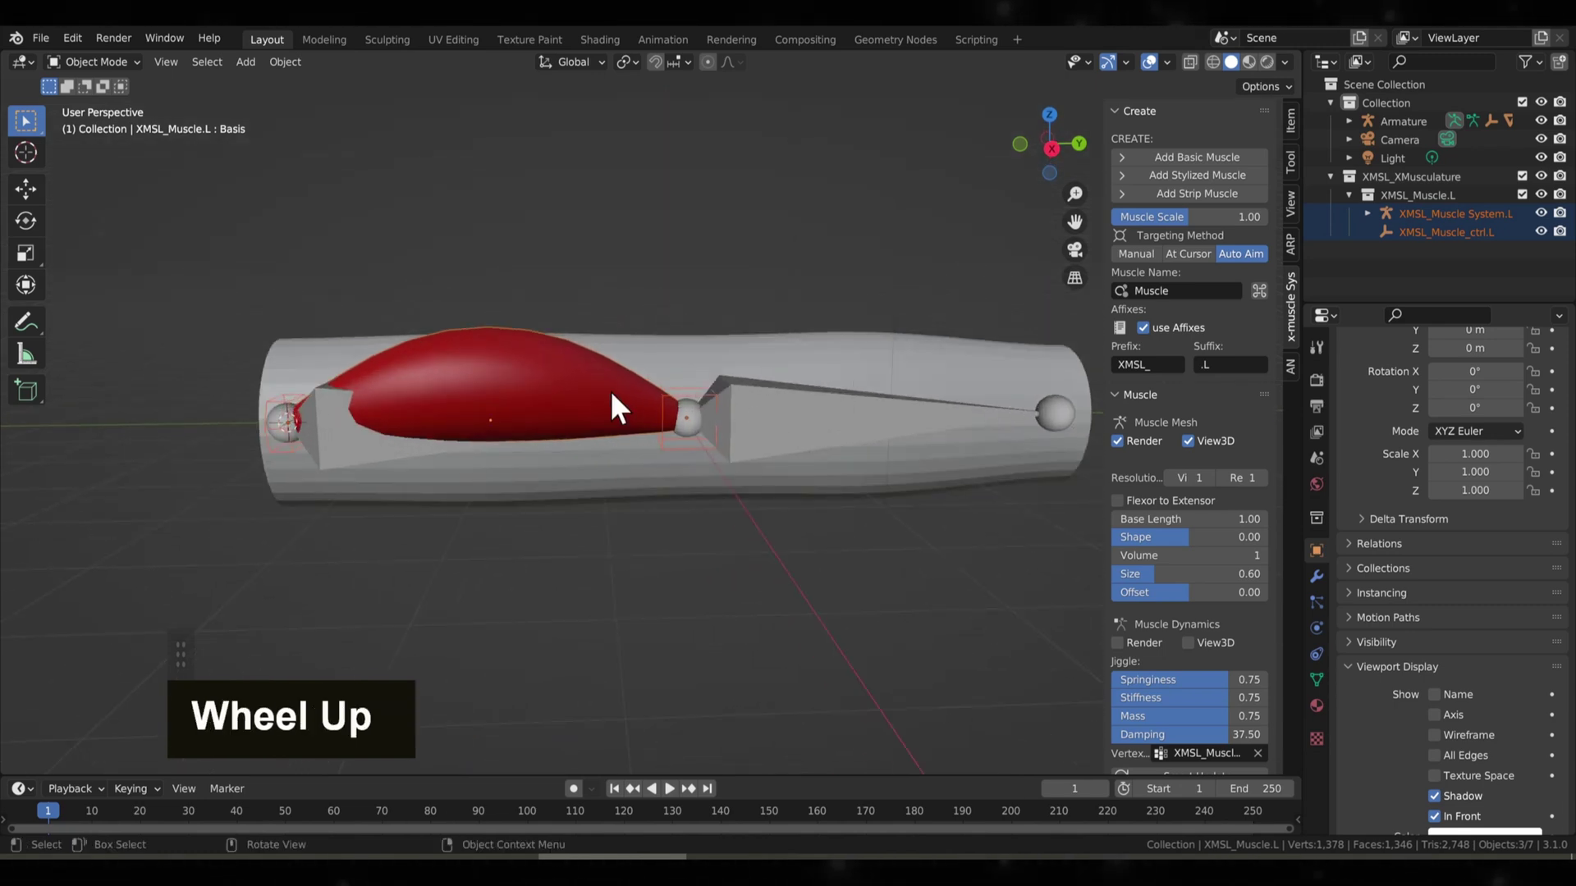
# - Test-bend the second bone in Pose Mode, cancel, and reselect the bones
pyautogui.click(819, 407)
pyautogui.hotkey('ctrl', 'Tab')
pyautogui.press('r')
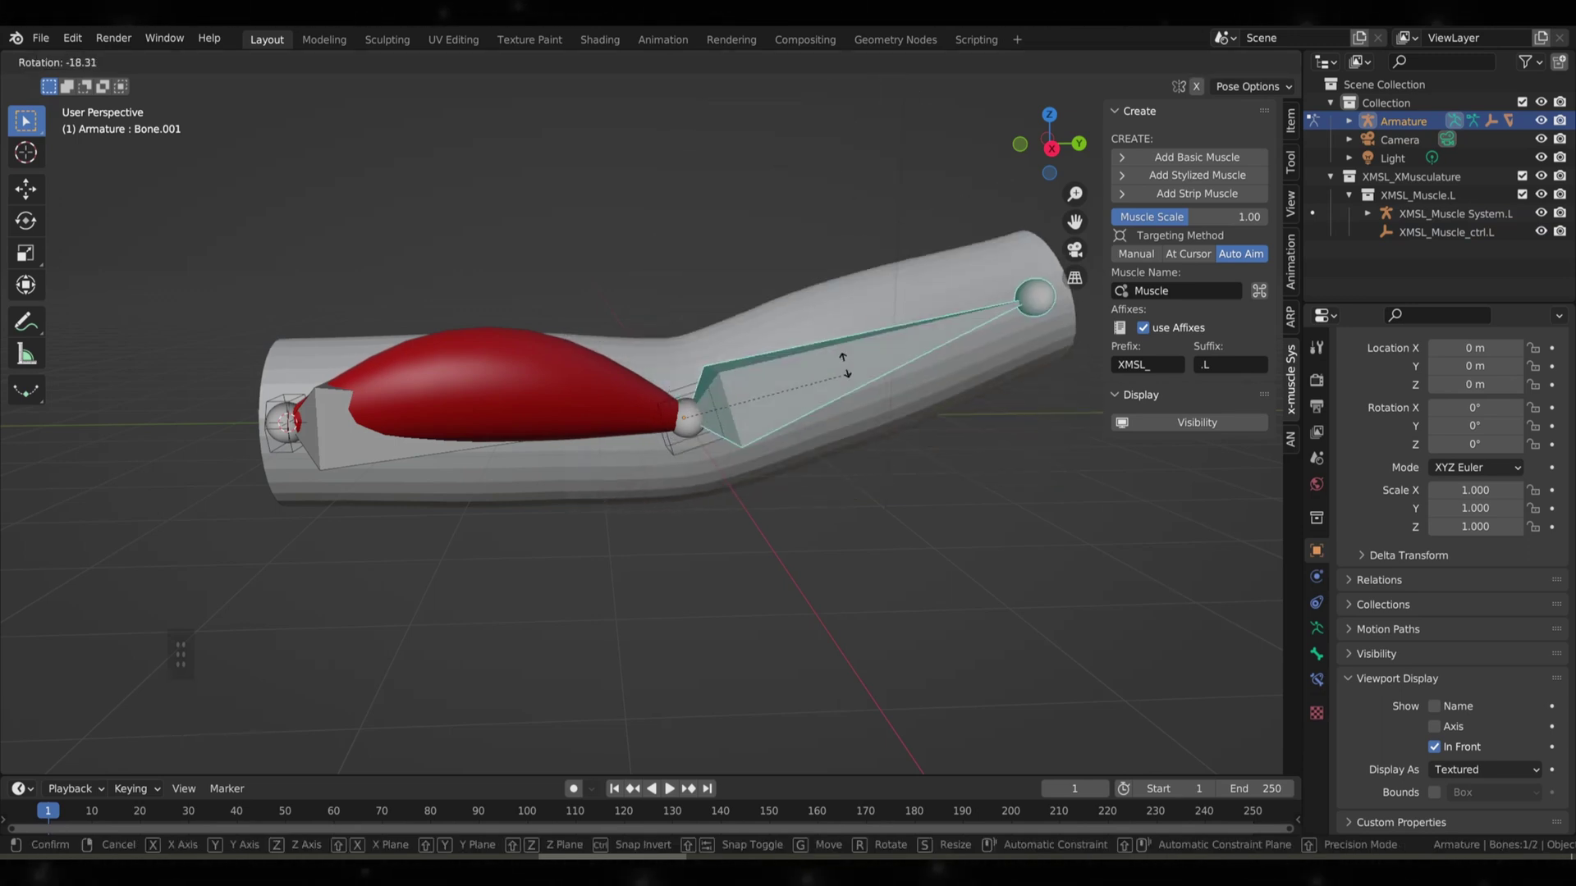
pyautogui.rightClick(797, 352)
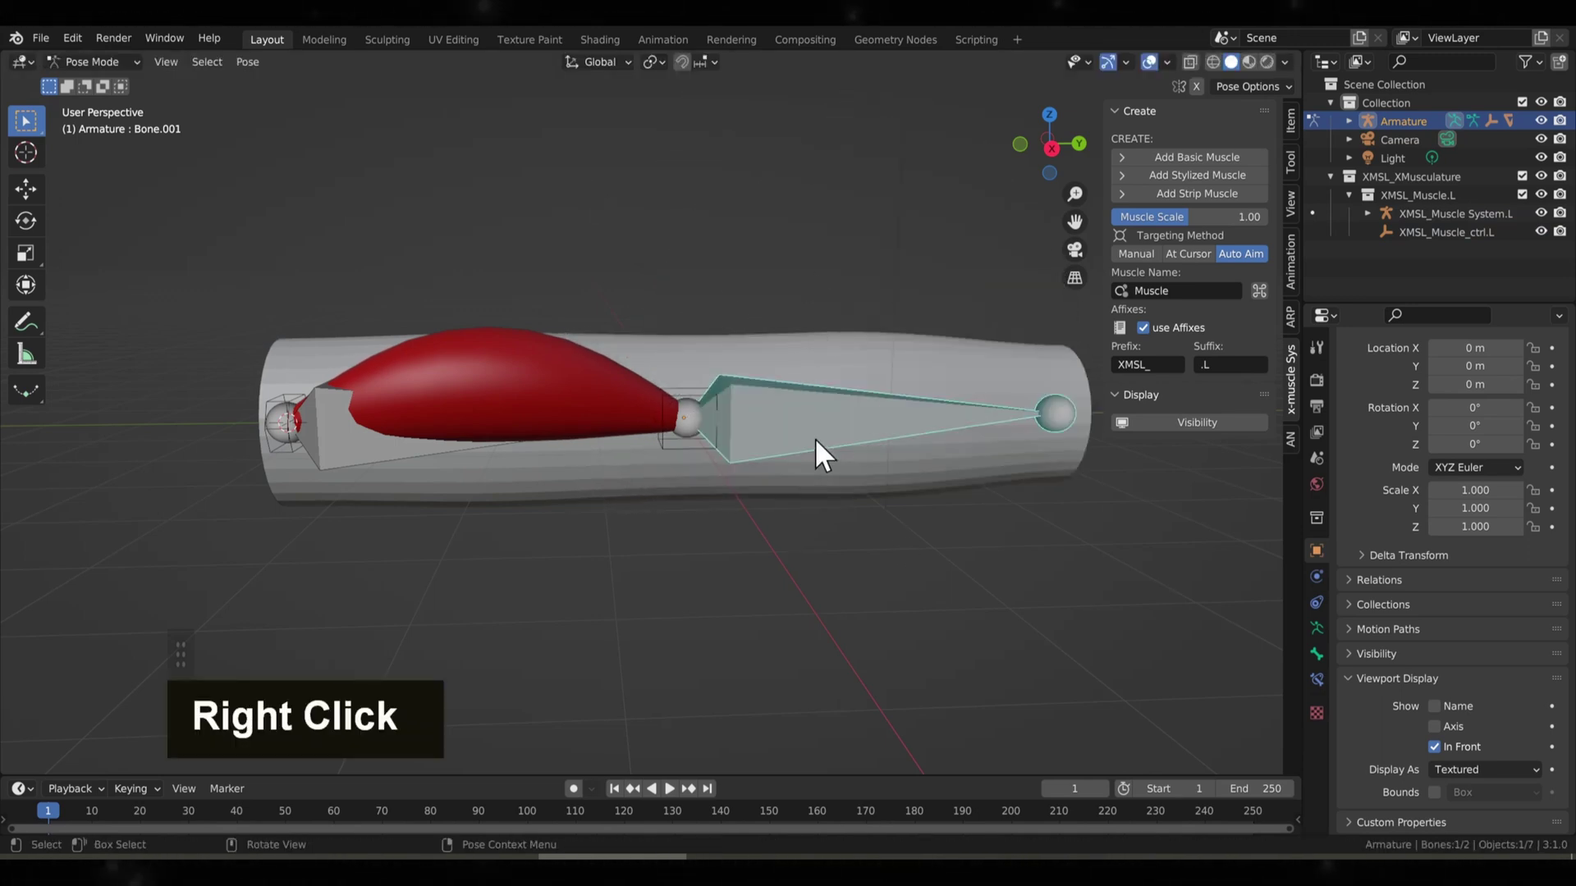
pyautogui.click(696, 396)
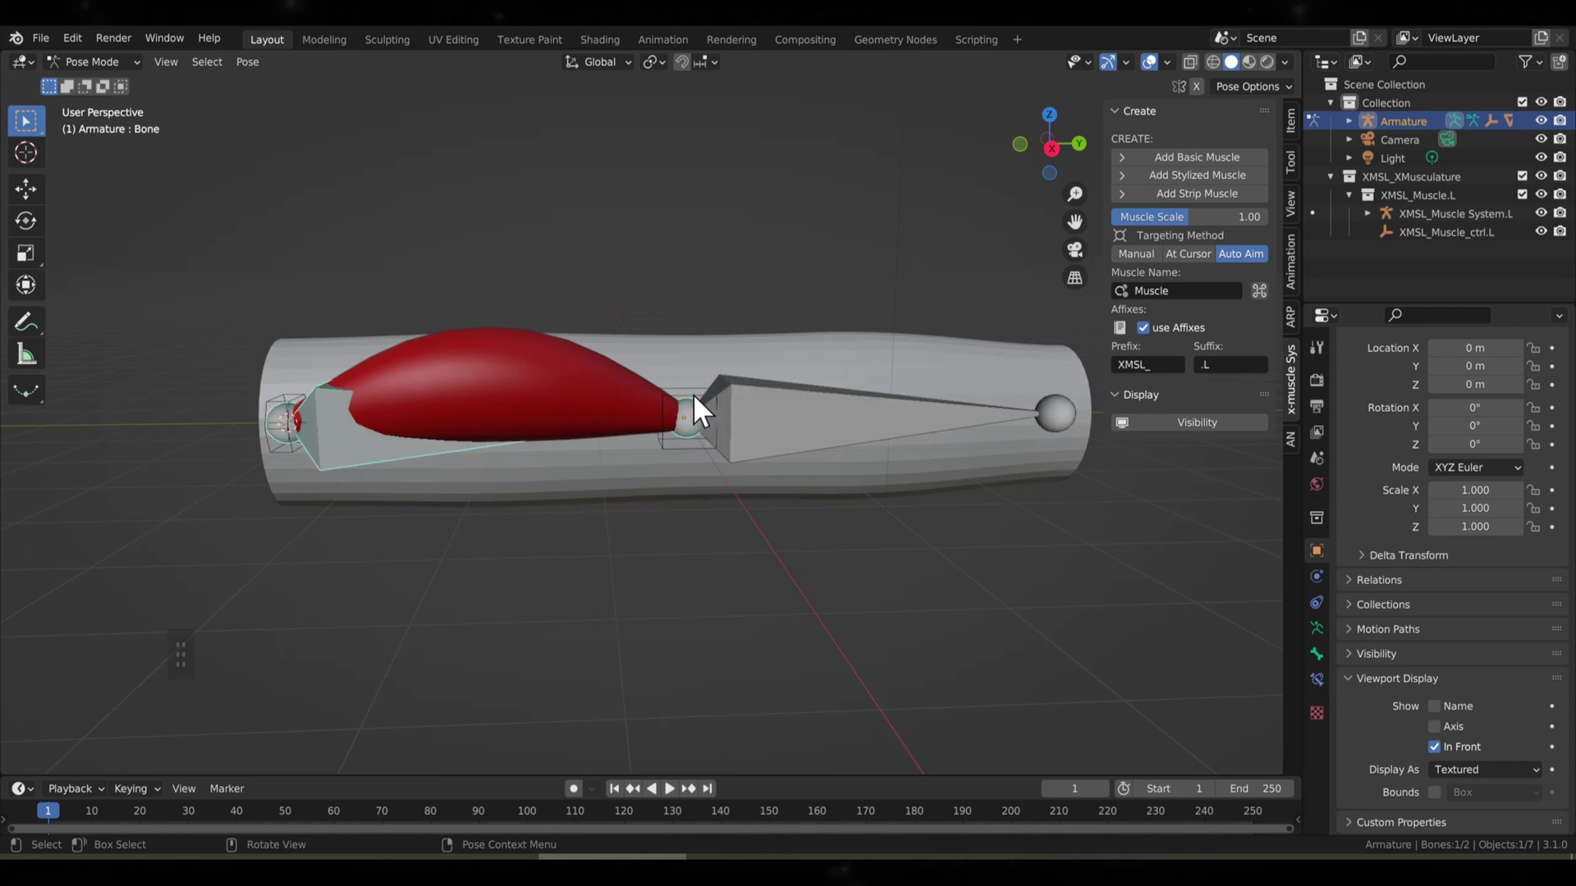
pyautogui.click(693, 390)
# - Select XMSL_Muscle_ctrl.L and move it along global Y in right view
pyautogui.click(689, 386)
pyautogui.scroll(3, 681, 402)
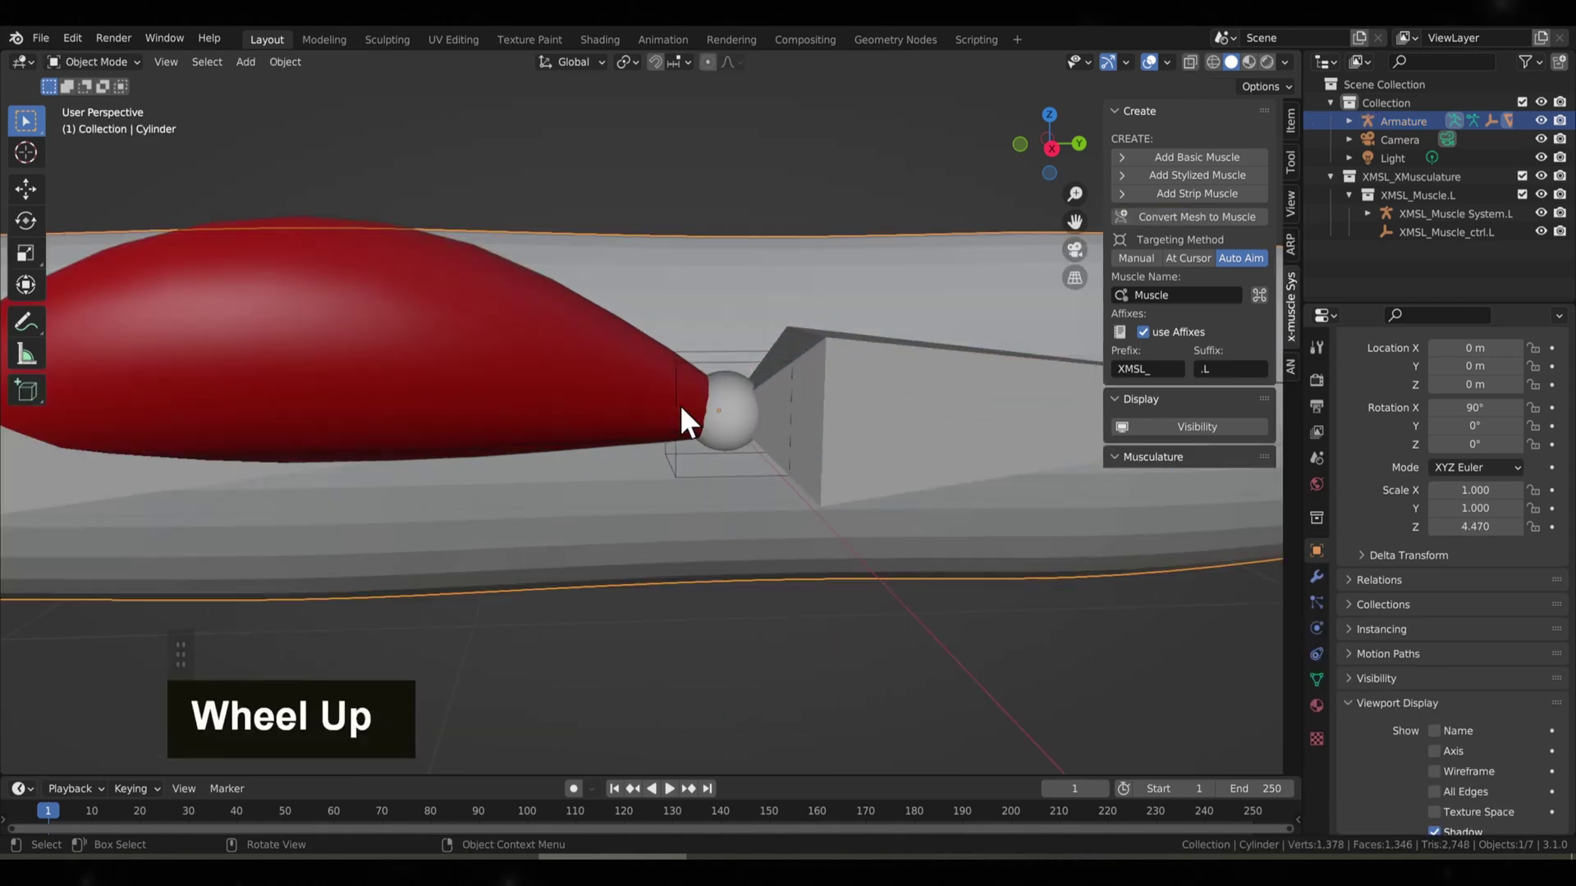
pyautogui.click(752, 340)
pyautogui.scroll(-3, 830, 450)
pyautogui.scroll(1, 873, 486)
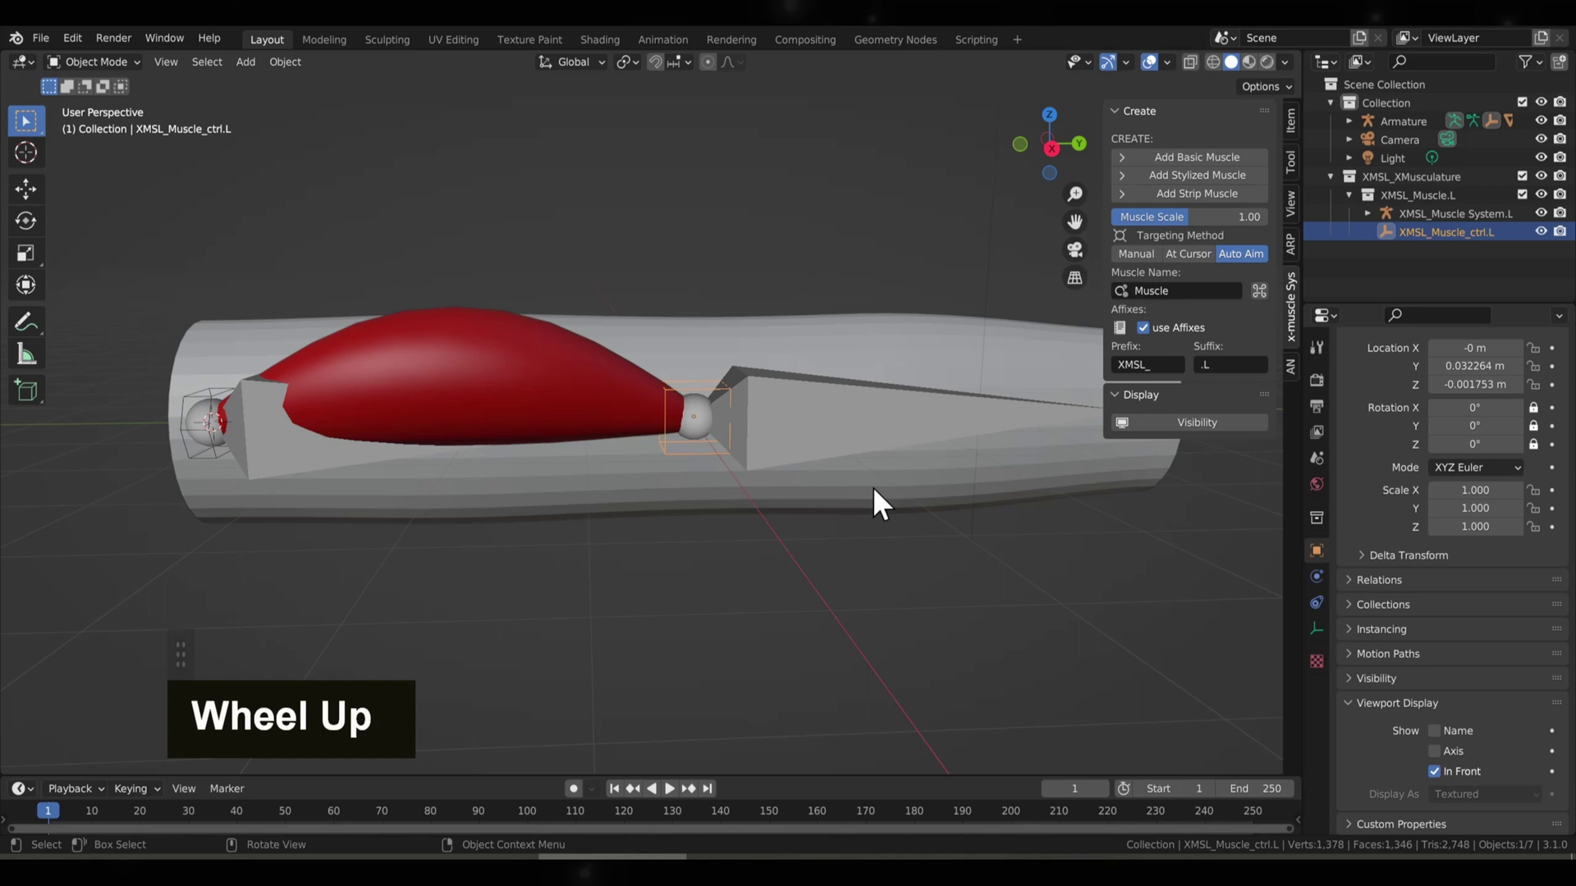
pyautogui.scroll(2, 874, 489)
pyautogui.click(1044, 148)
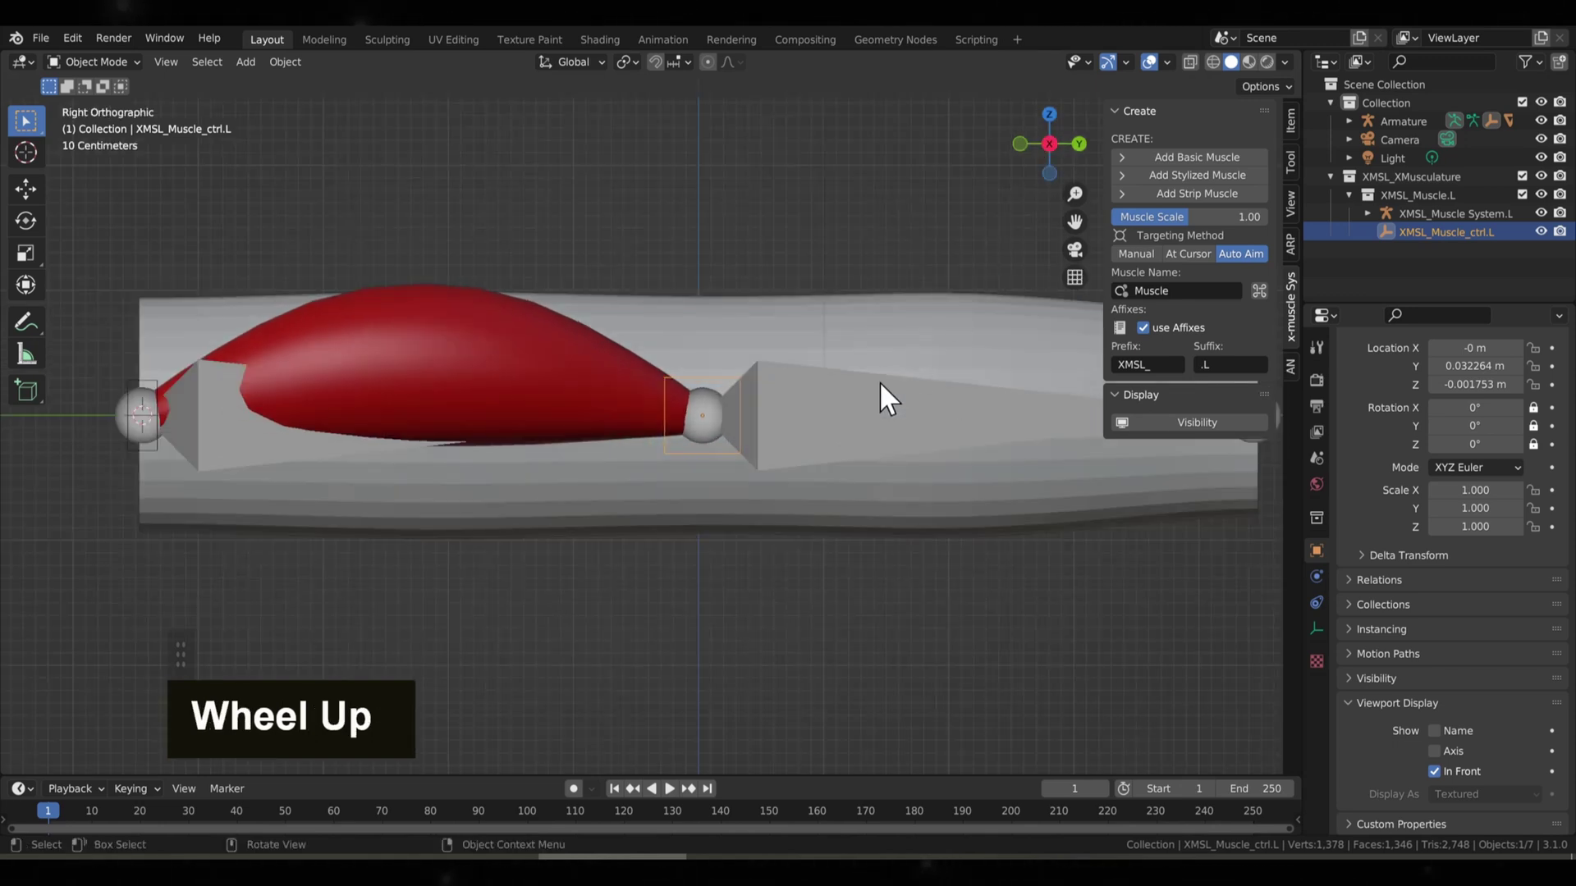
pyautogui.press('g')
pyautogui.press('y')
pyautogui.click(914, 396)
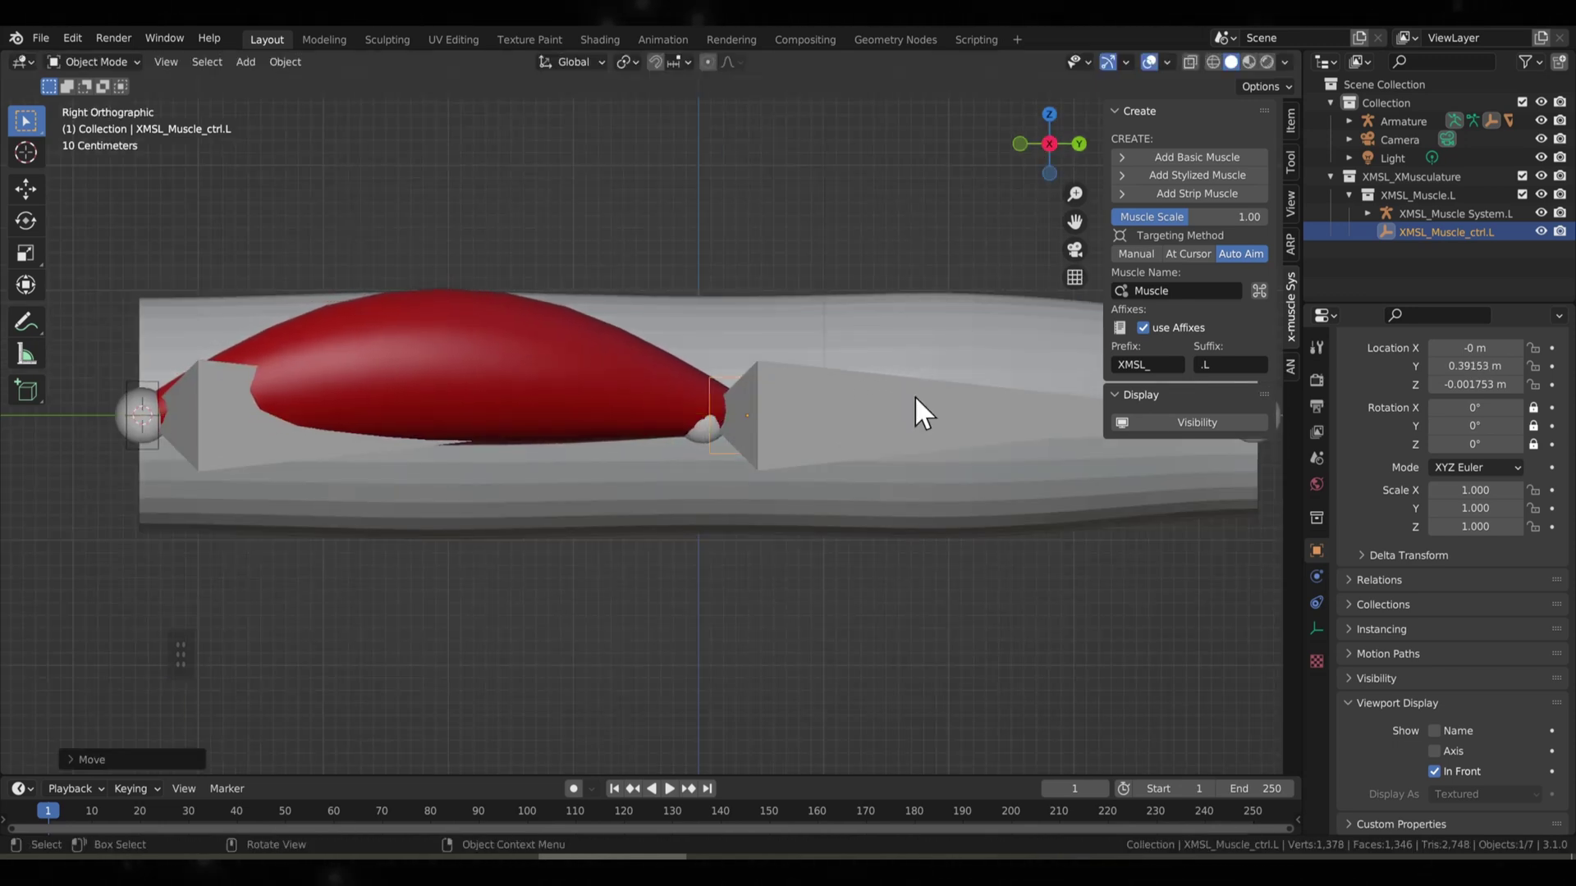
pyautogui.scroll(-1, 1020, 499)
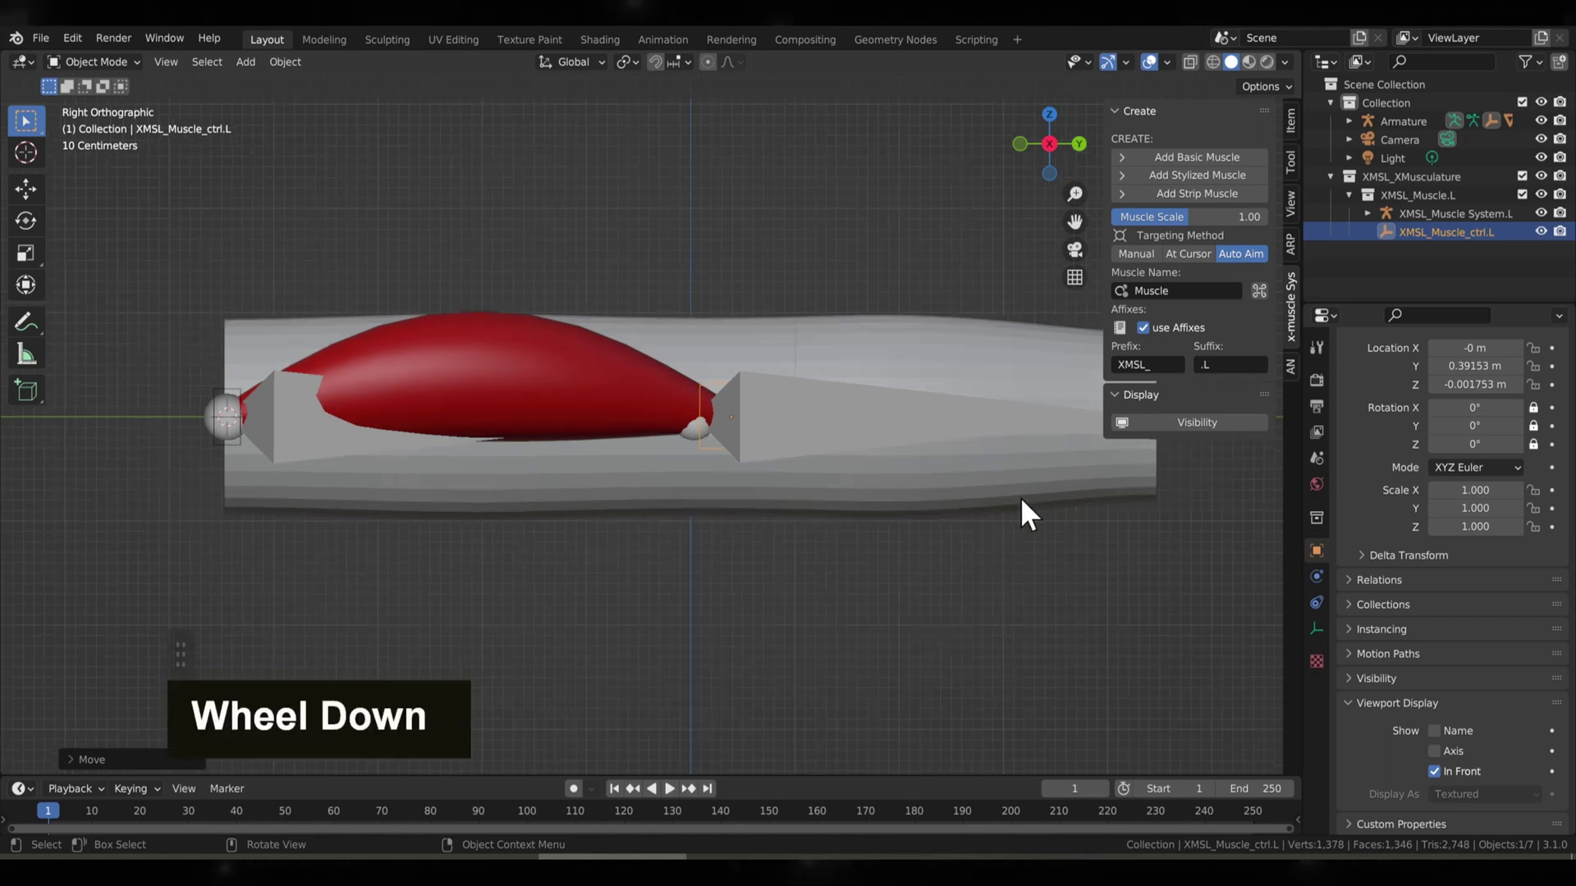
# - Test-rotate the forearm bone in Pose Mode, including about X, then cancel back to rest
pyautogui.click(885, 390)
pyautogui.hotkey('ctrl', 'Tab')
pyautogui.press('r')
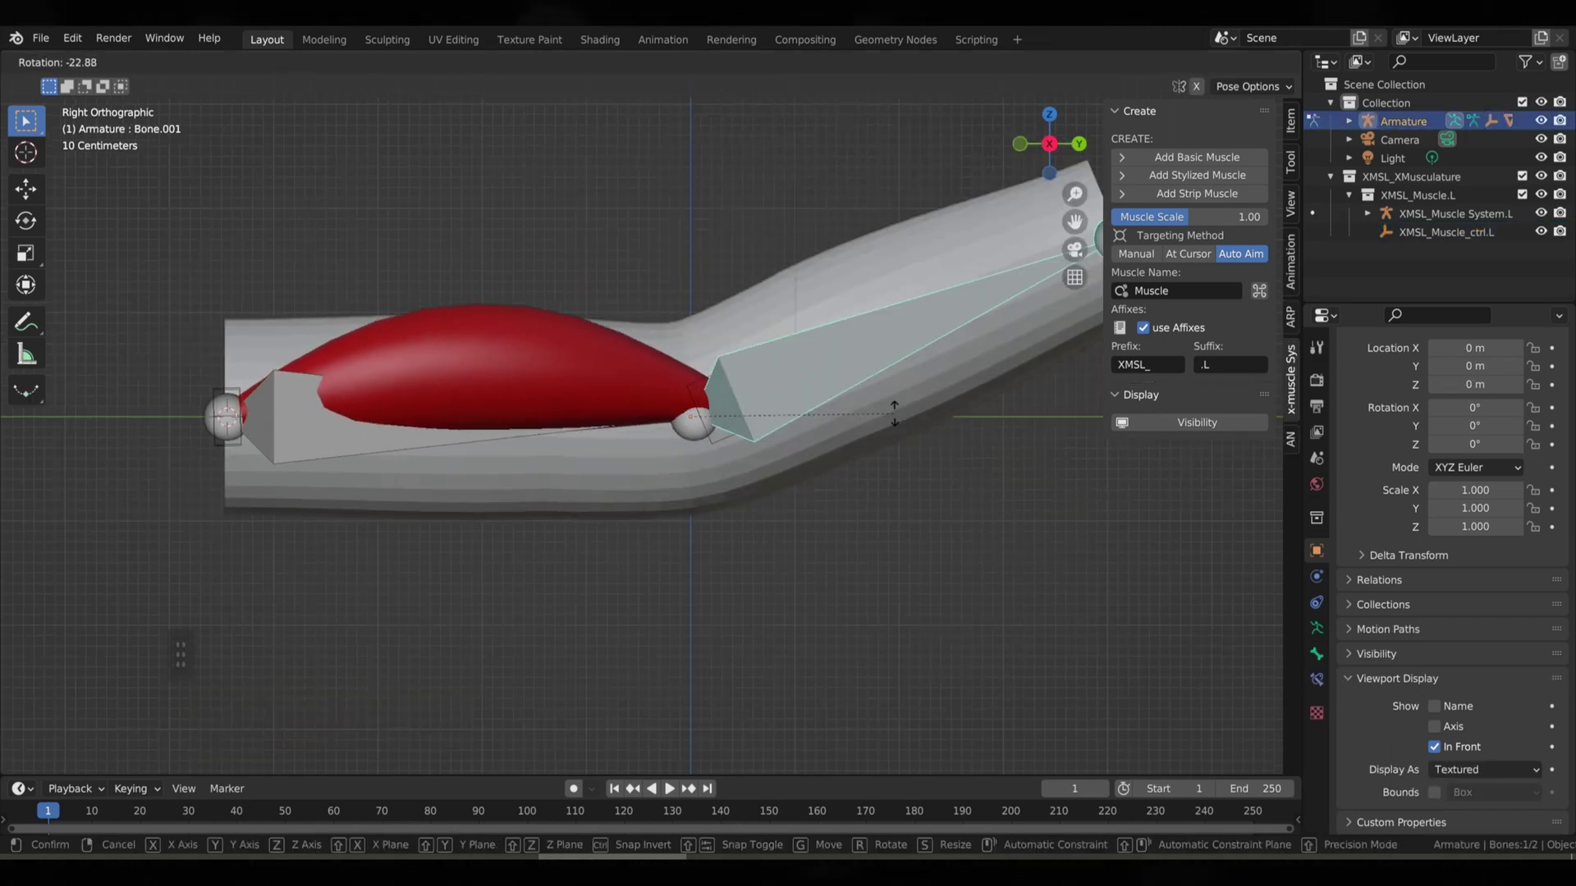
pyautogui.rightClick(803, 310)
pyautogui.moveTo(580, 415); pyautogui.dragTo(632, 475, button='middle')
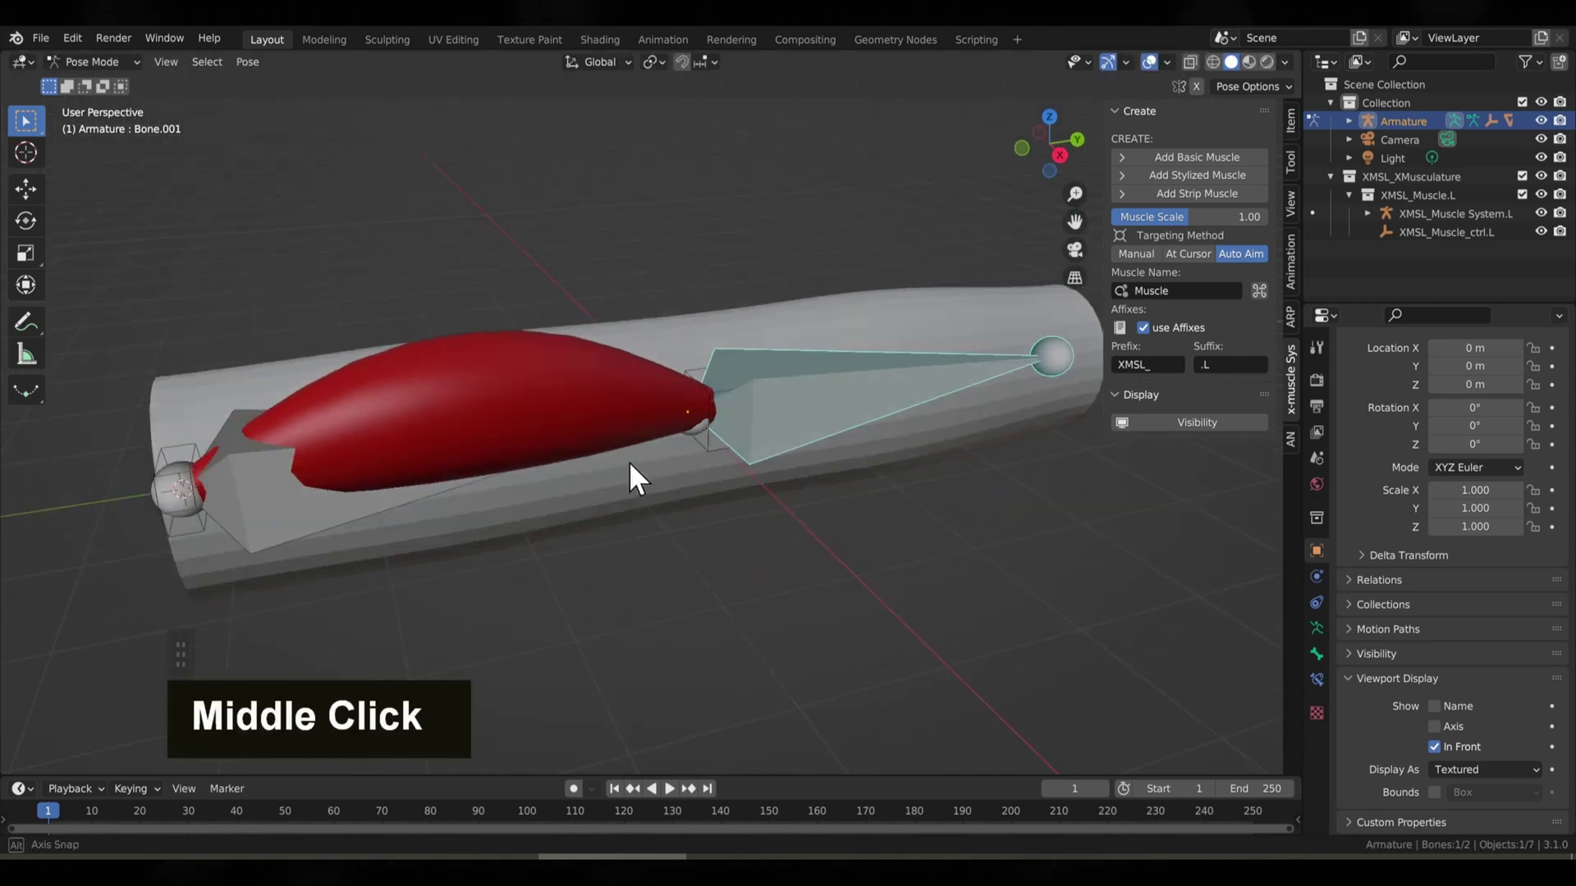
pyautogui.scroll(-1, 768, 497)
pyautogui.scroll(-1, 904, 501)
pyautogui.press('r')
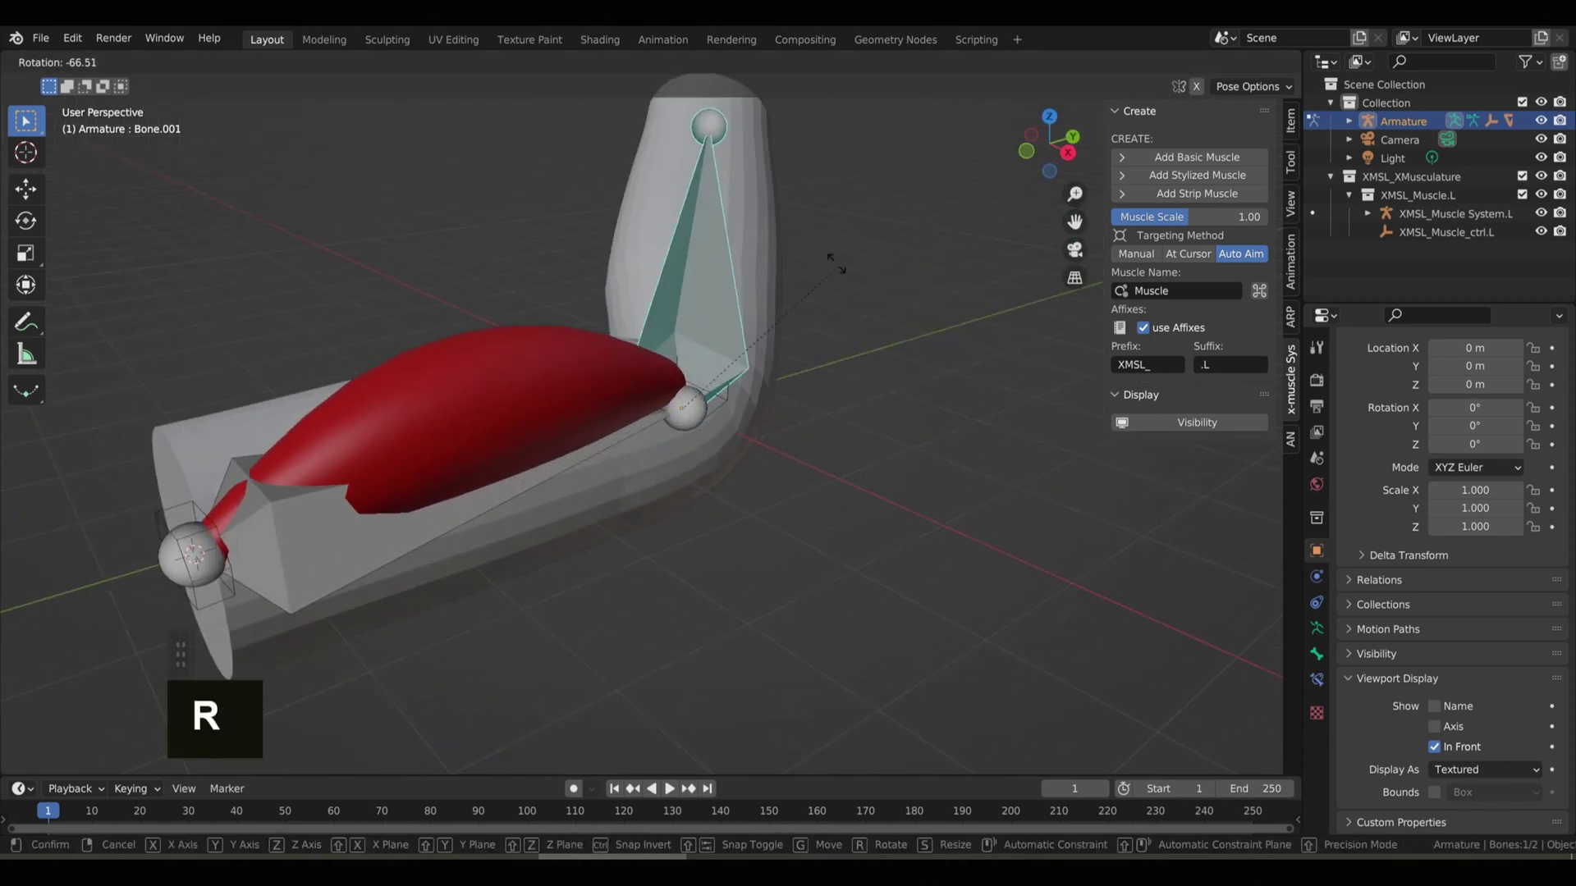
pyautogui.press('x')
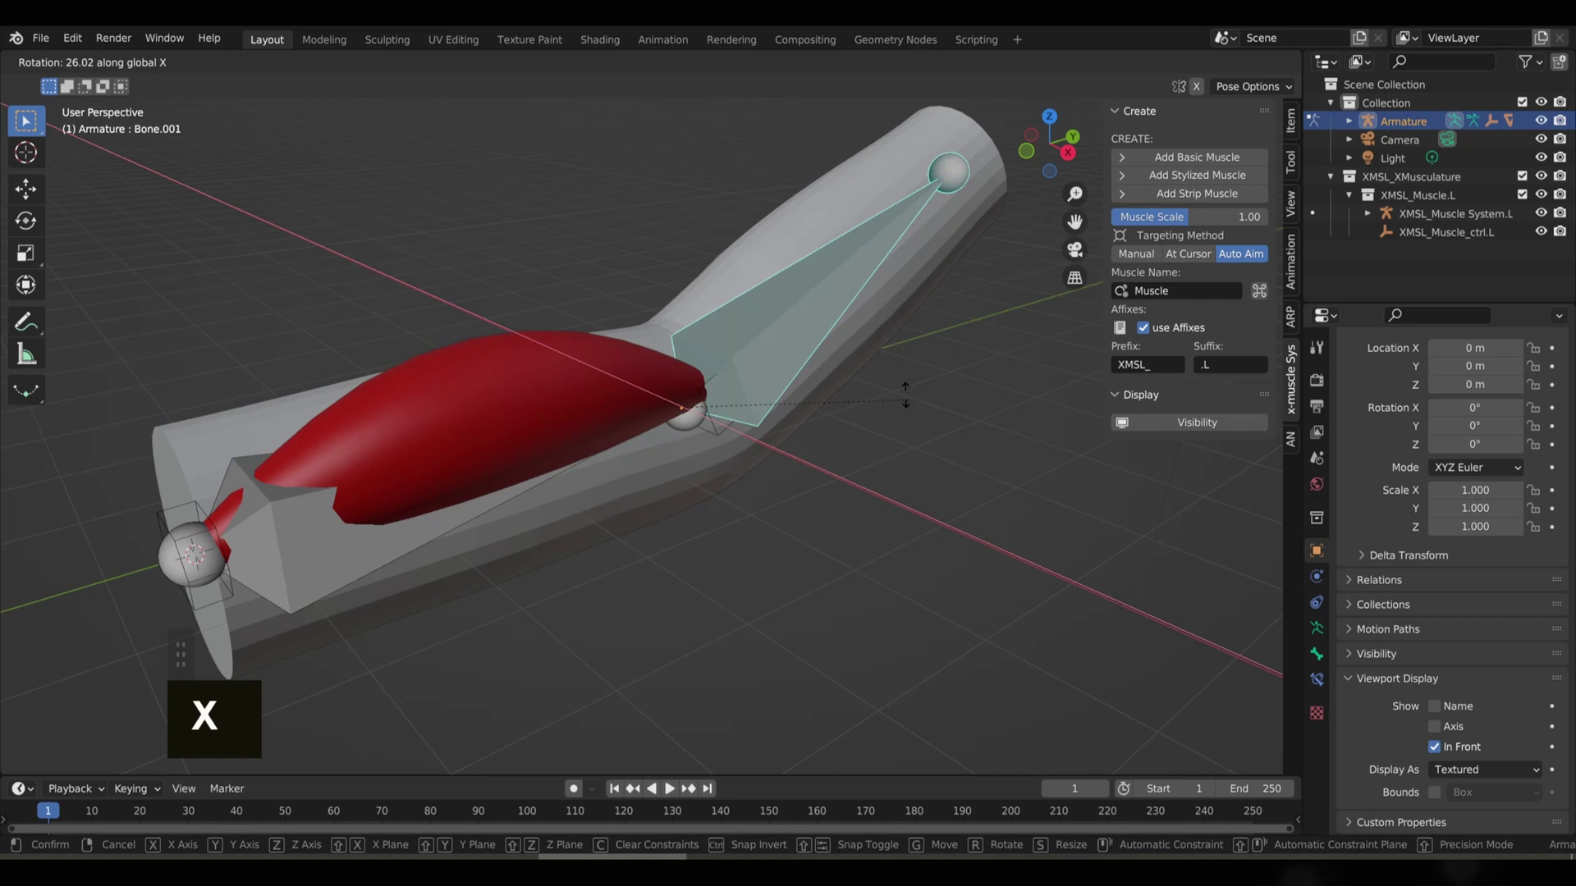
pyautogui.rightClick(792, 507)
pyautogui.moveTo(835, 386); pyautogui.dragTo(575, 343, button='middle')
# - Select the red muscle and rename it to Bicep in the Muscle Name field
pyautogui.click(558, 343)
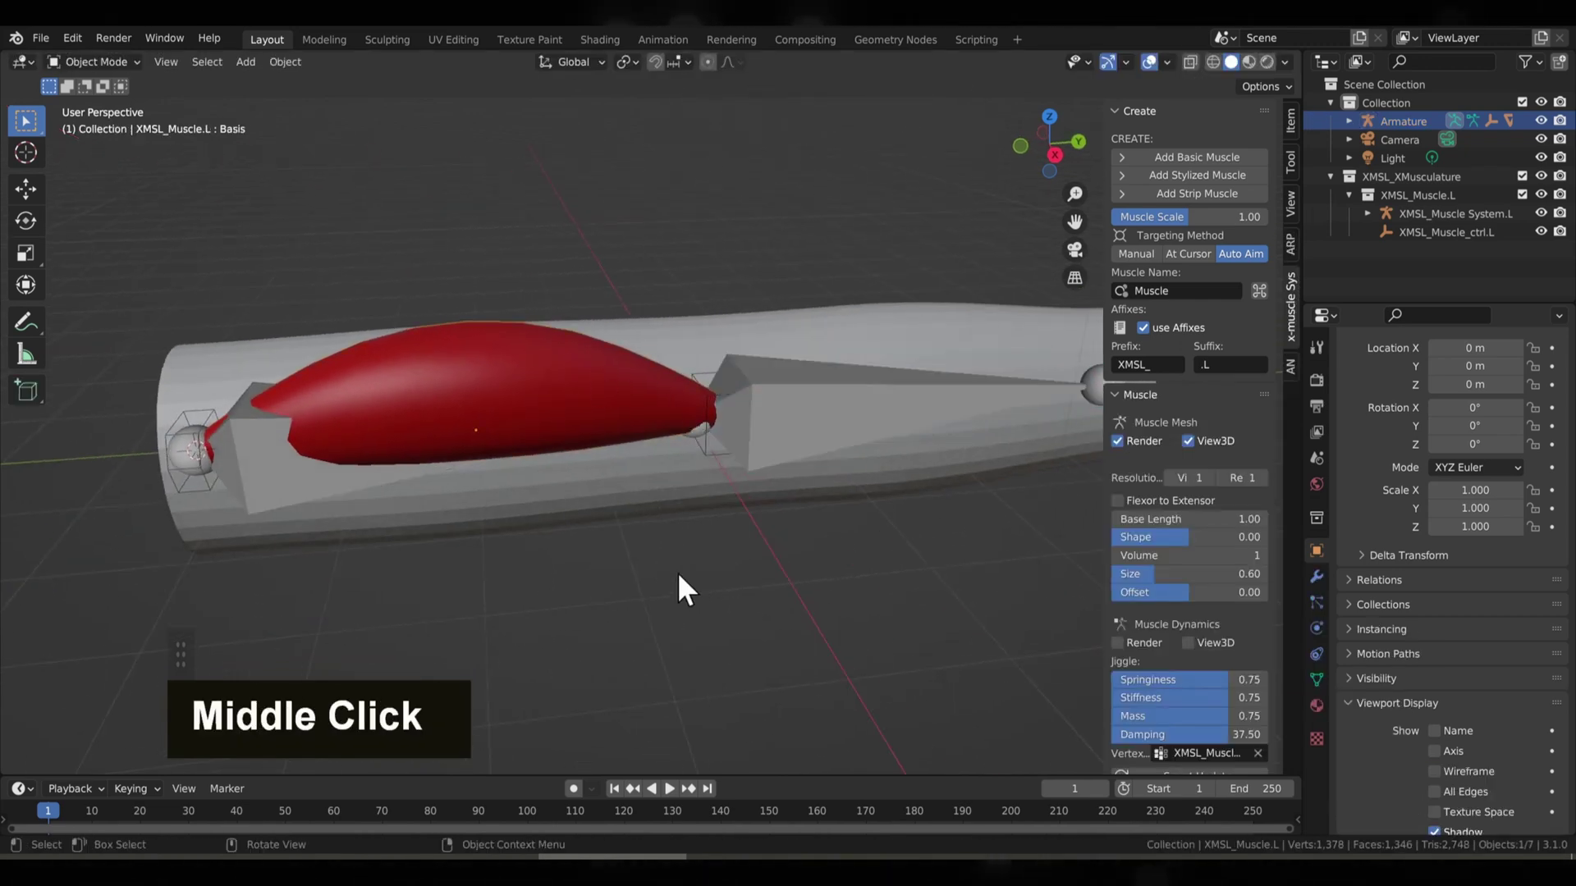
pyautogui.moveTo(440, 351); pyautogui.dragTo(268, 289, button='middle')
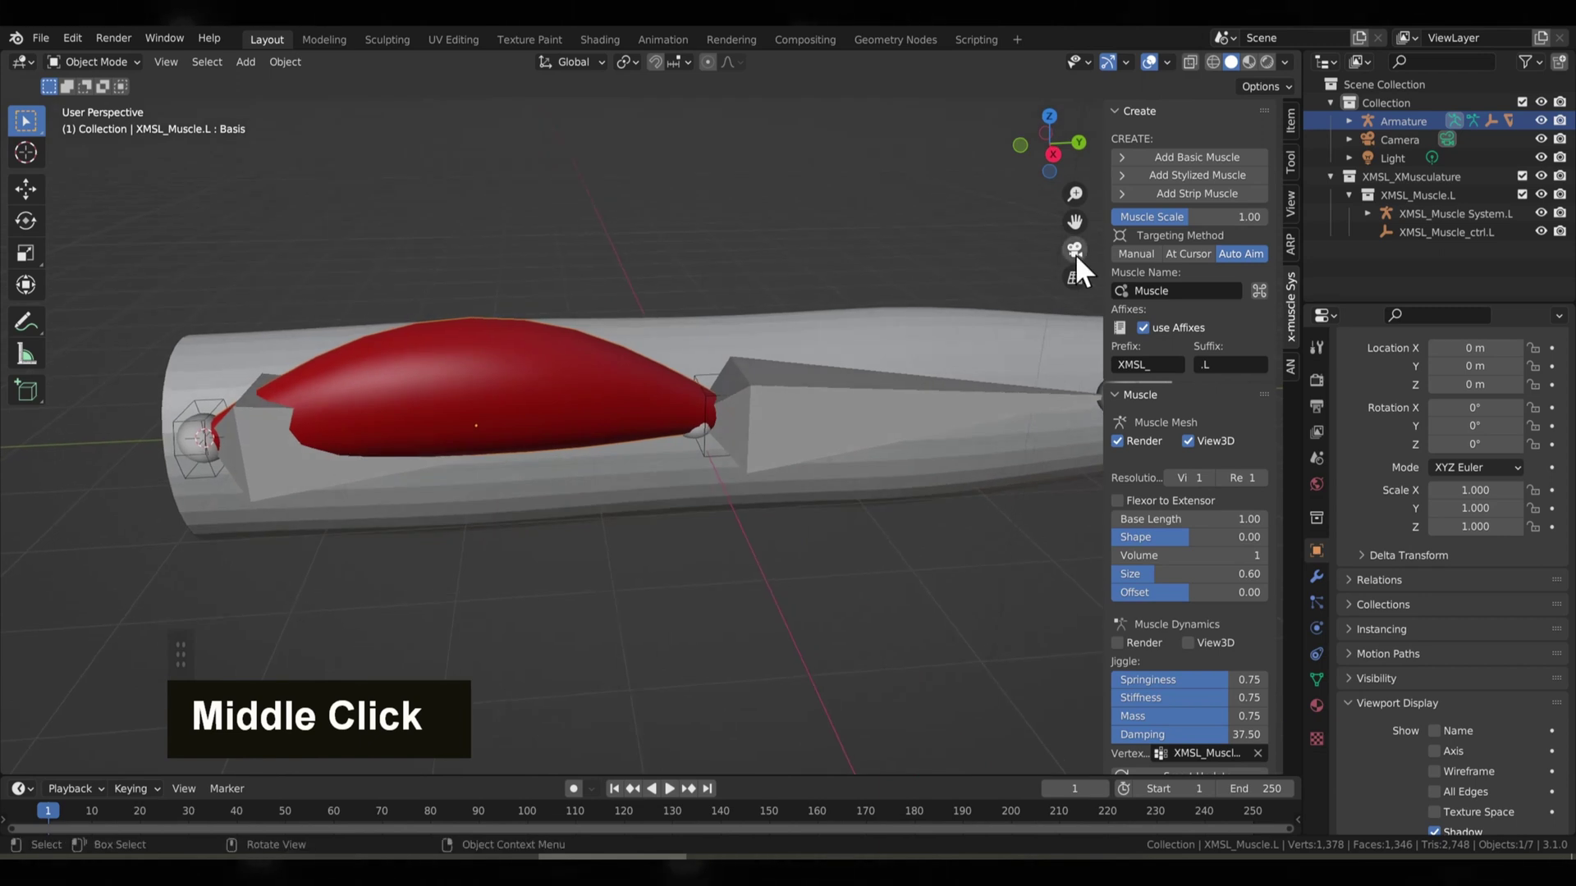
pyautogui.click(1180, 292)
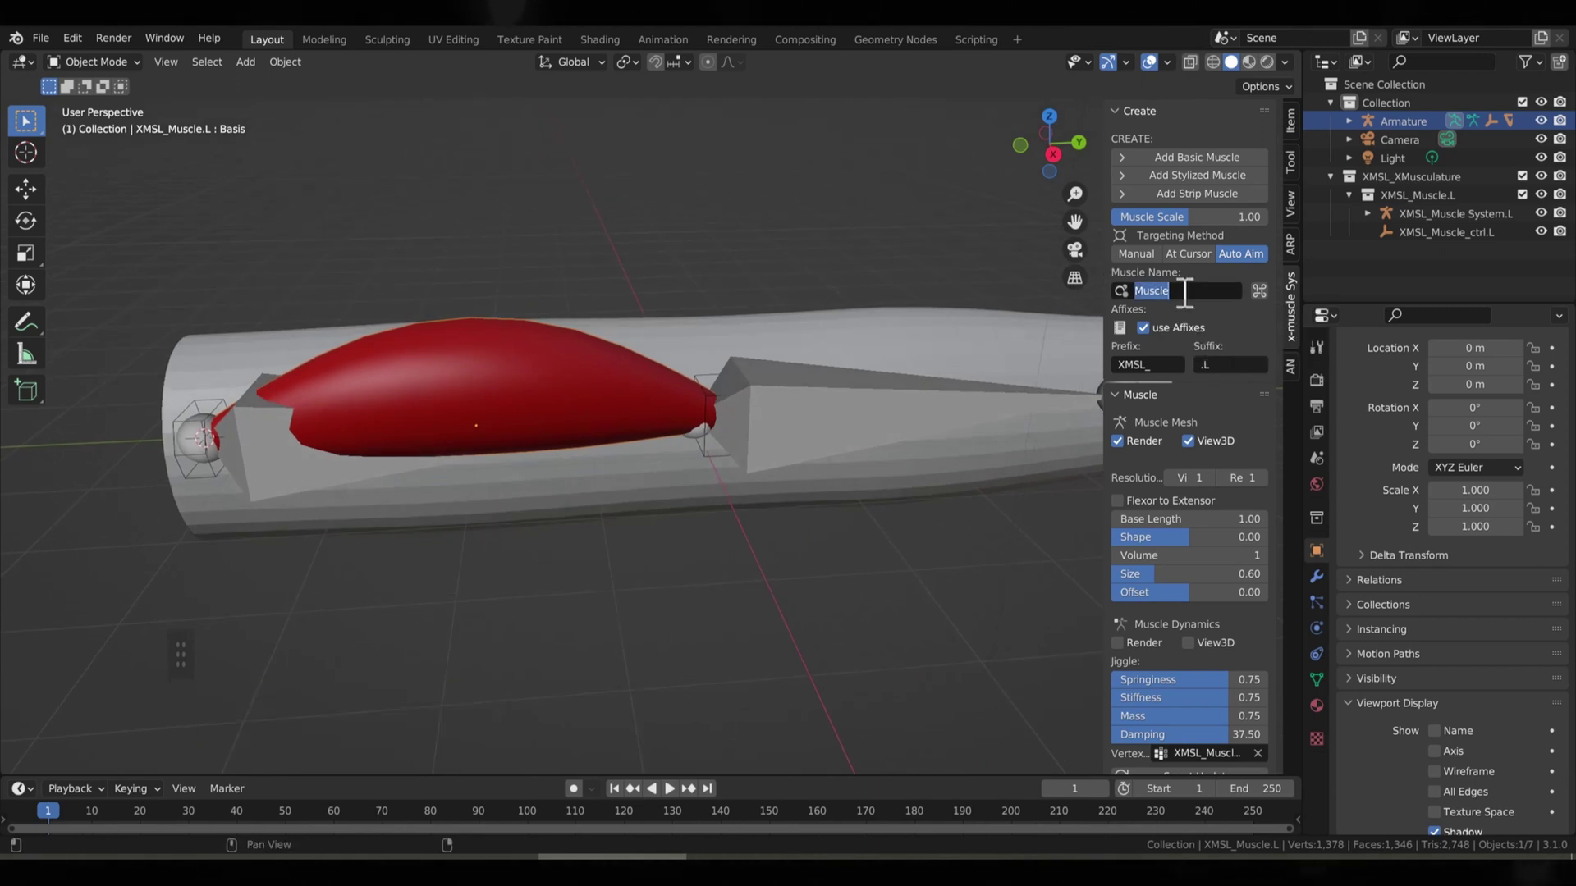
pyautogui.write('Bicep')
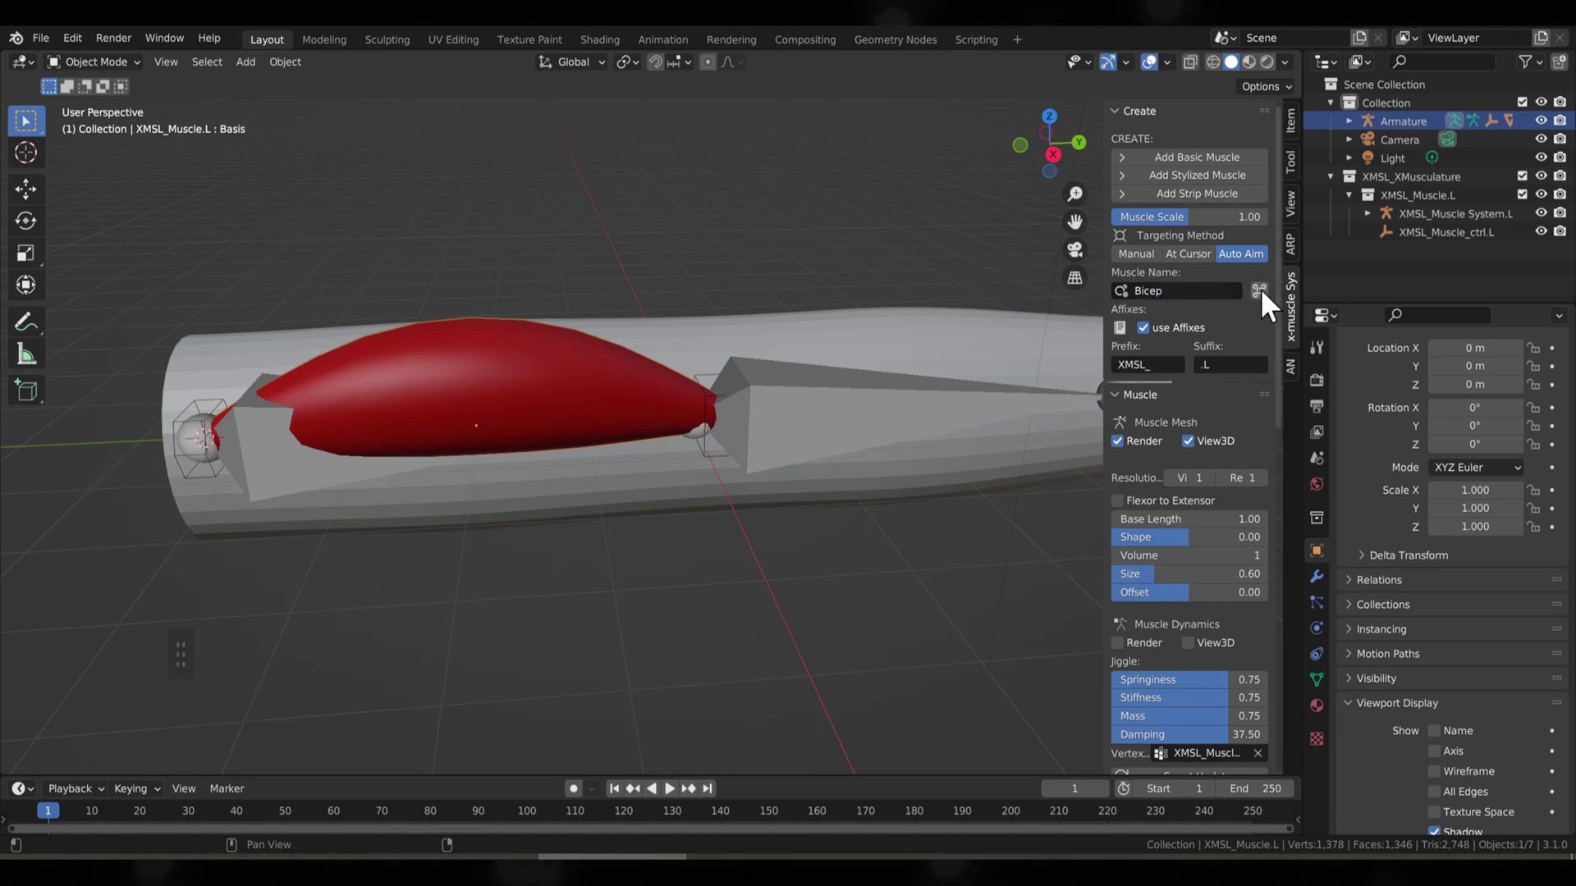
pyautogui.click(1259, 291)
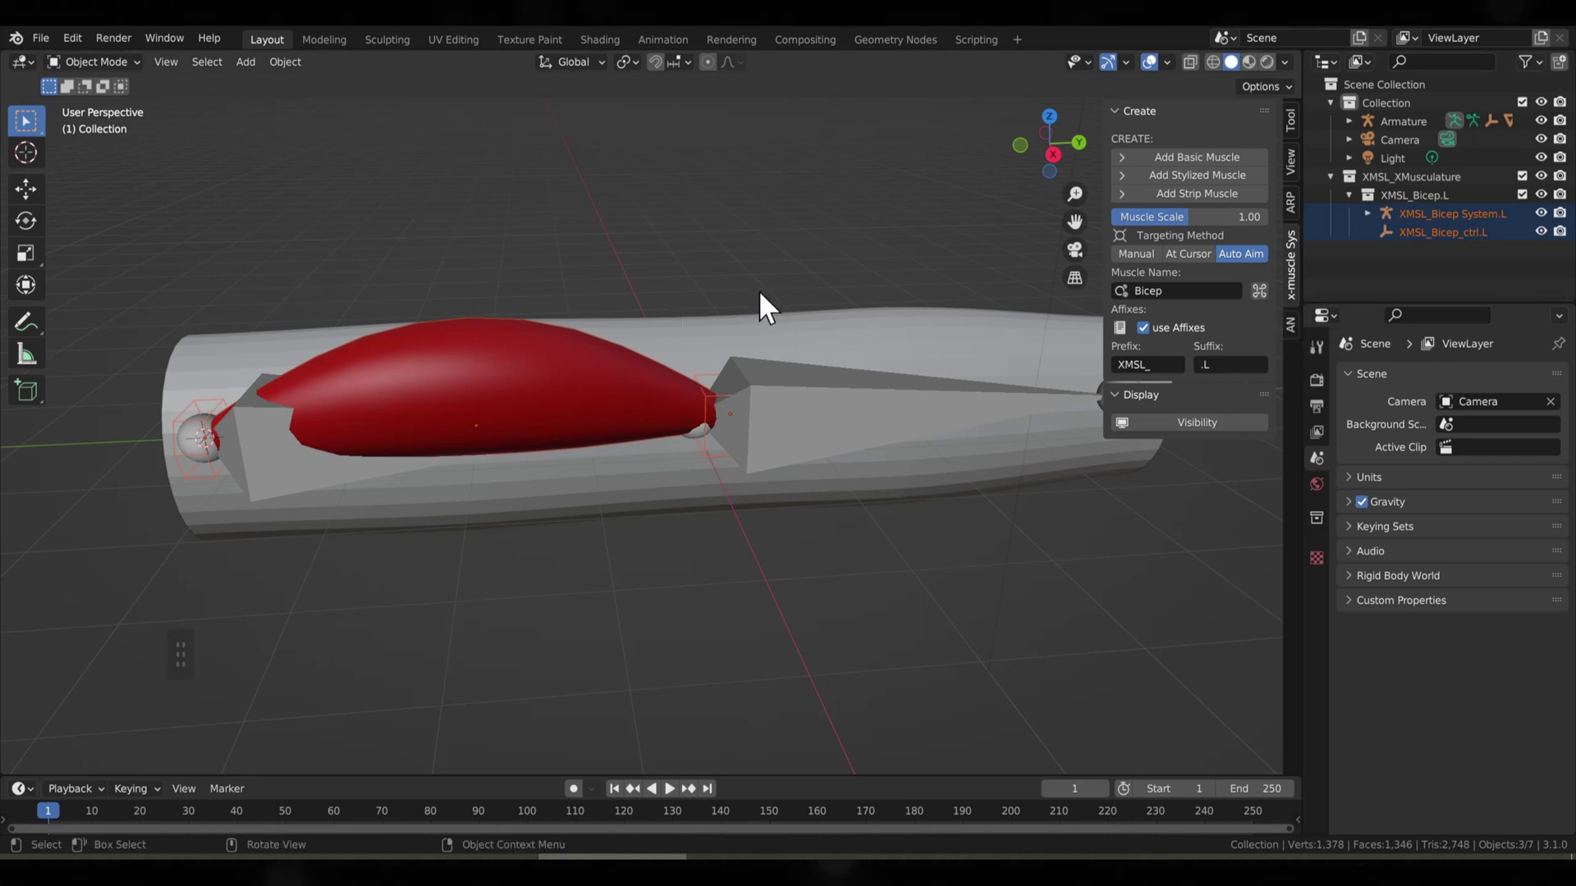
# - Hide the red bicep muscle so only the bare arm cylinder shows
pyautogui.scroll(-1, 1186, 269)
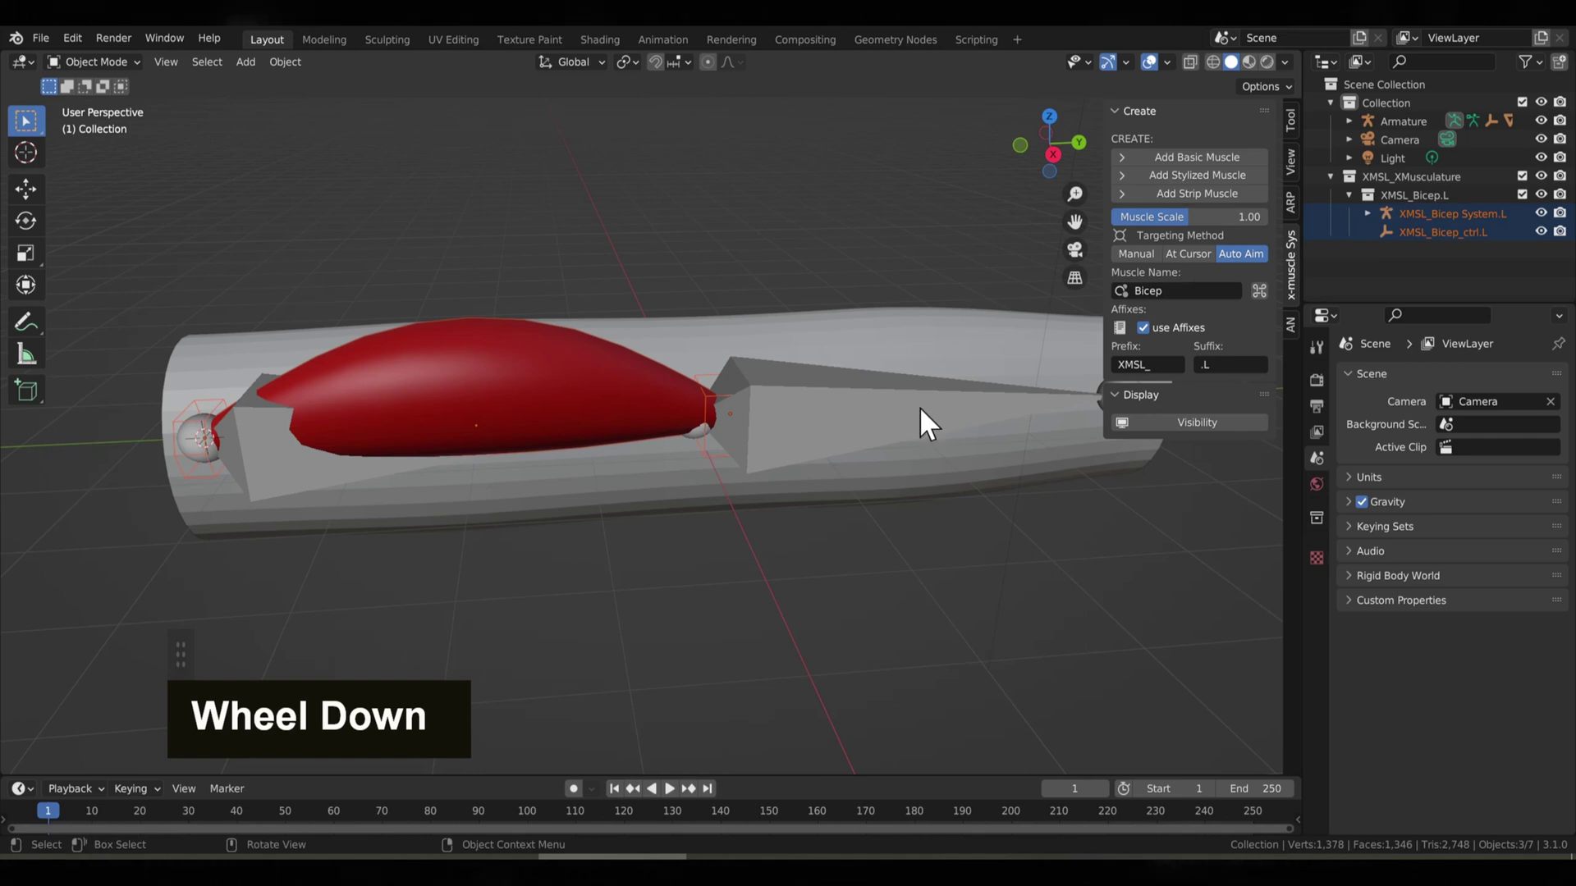
pyautogui.click(614, 367)
pyautogui.scroll(-2, 675, 376)
pyautogui.moveTo(636, 361); pyautogui.dragTo(668, 347, button='middle')
pyautogui.moveTo(903, 426); pyautogui.dragTo(870, 384, button='middle')
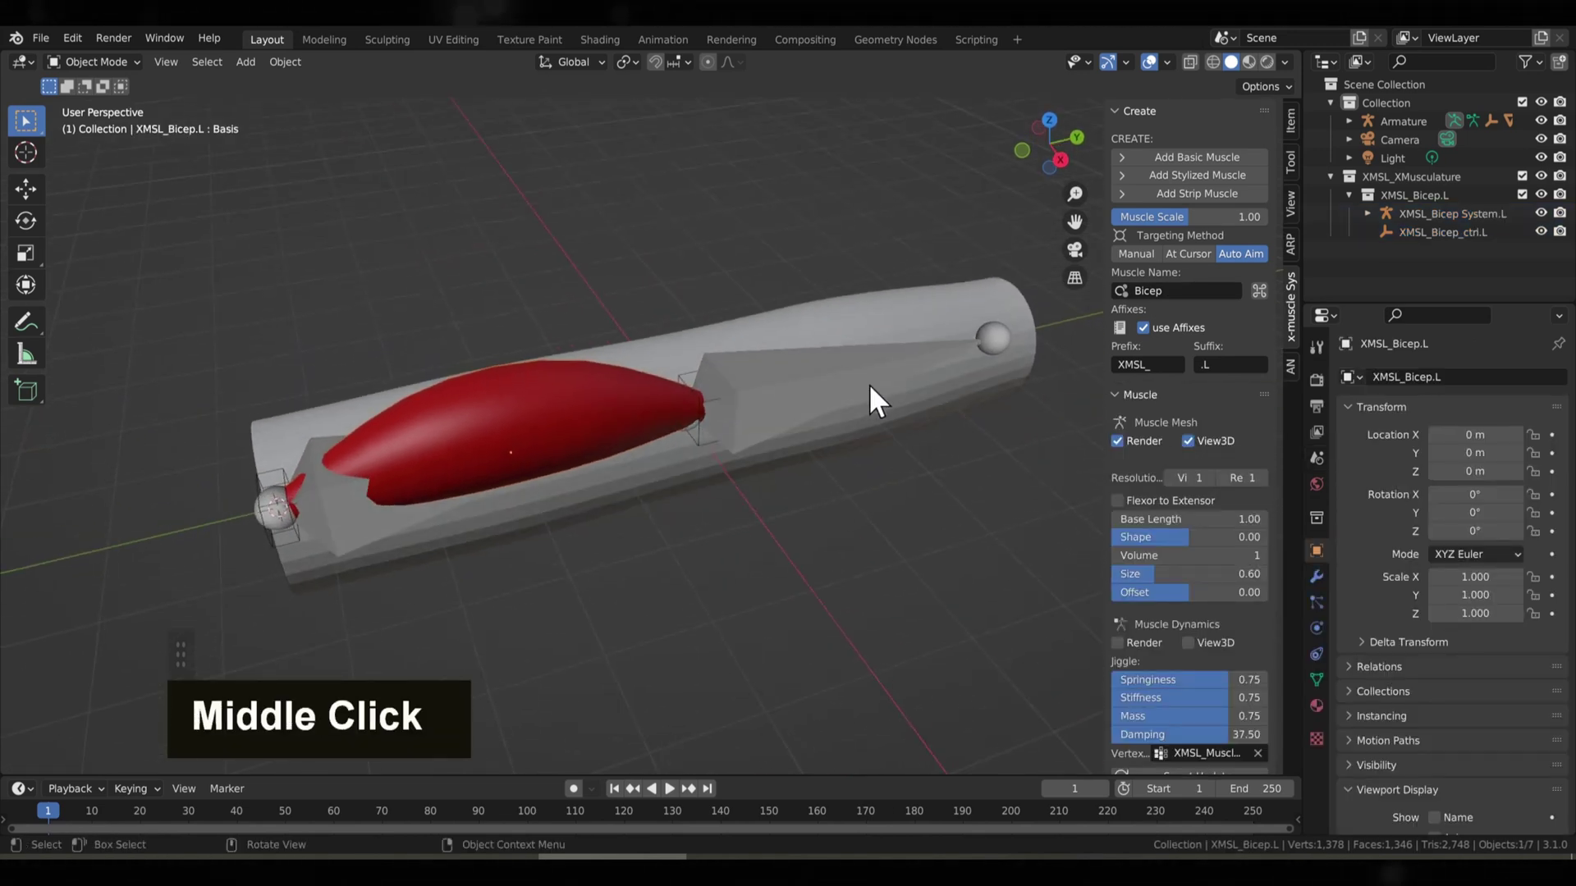
pyautogui.click(585, 397)
pyautogui.click(512, 374)
pyautogui.press('h')
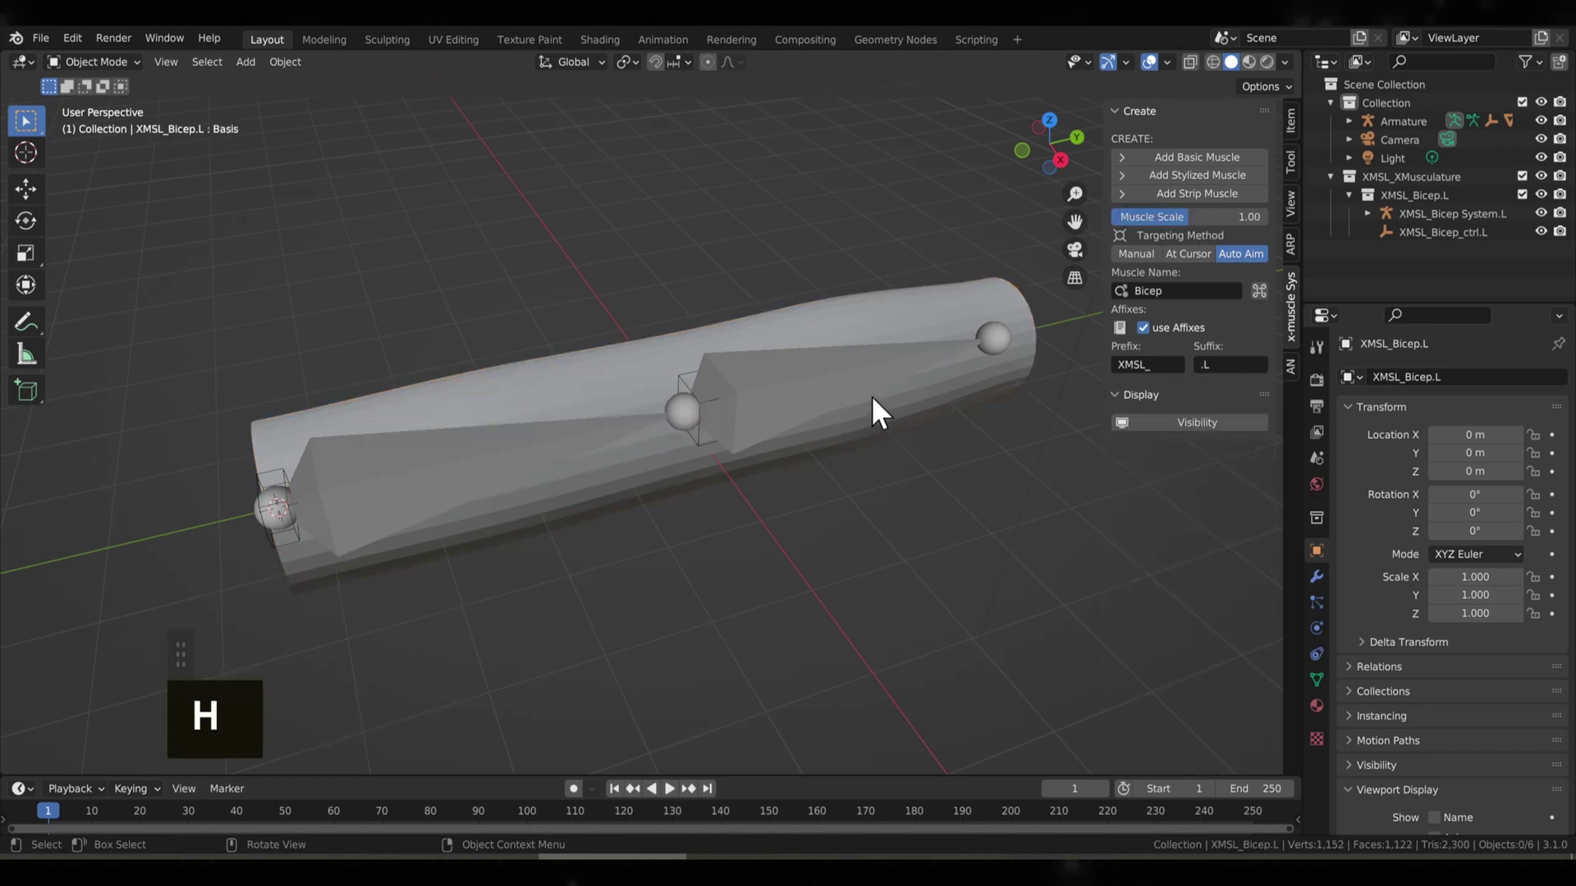
# - Bend-test the forearm bone about the X axis, then cancel to leave the arm straight
pyautogui.click(855, 373)
pyautogui.press('r')
pyautogui.press('x')
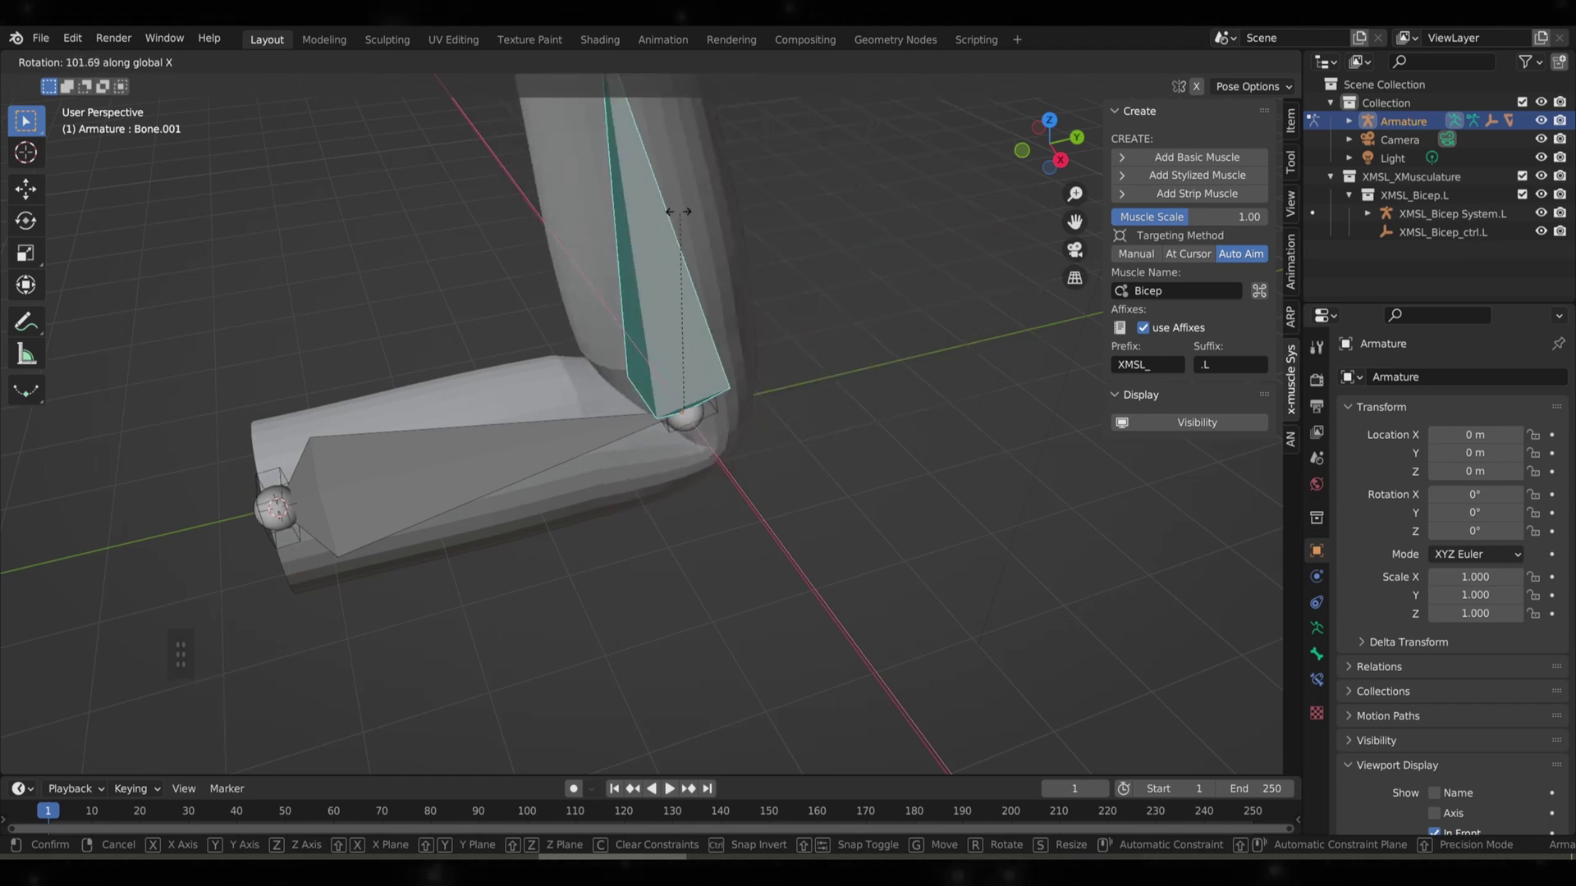
pyautogui.rightClick(708, 270)
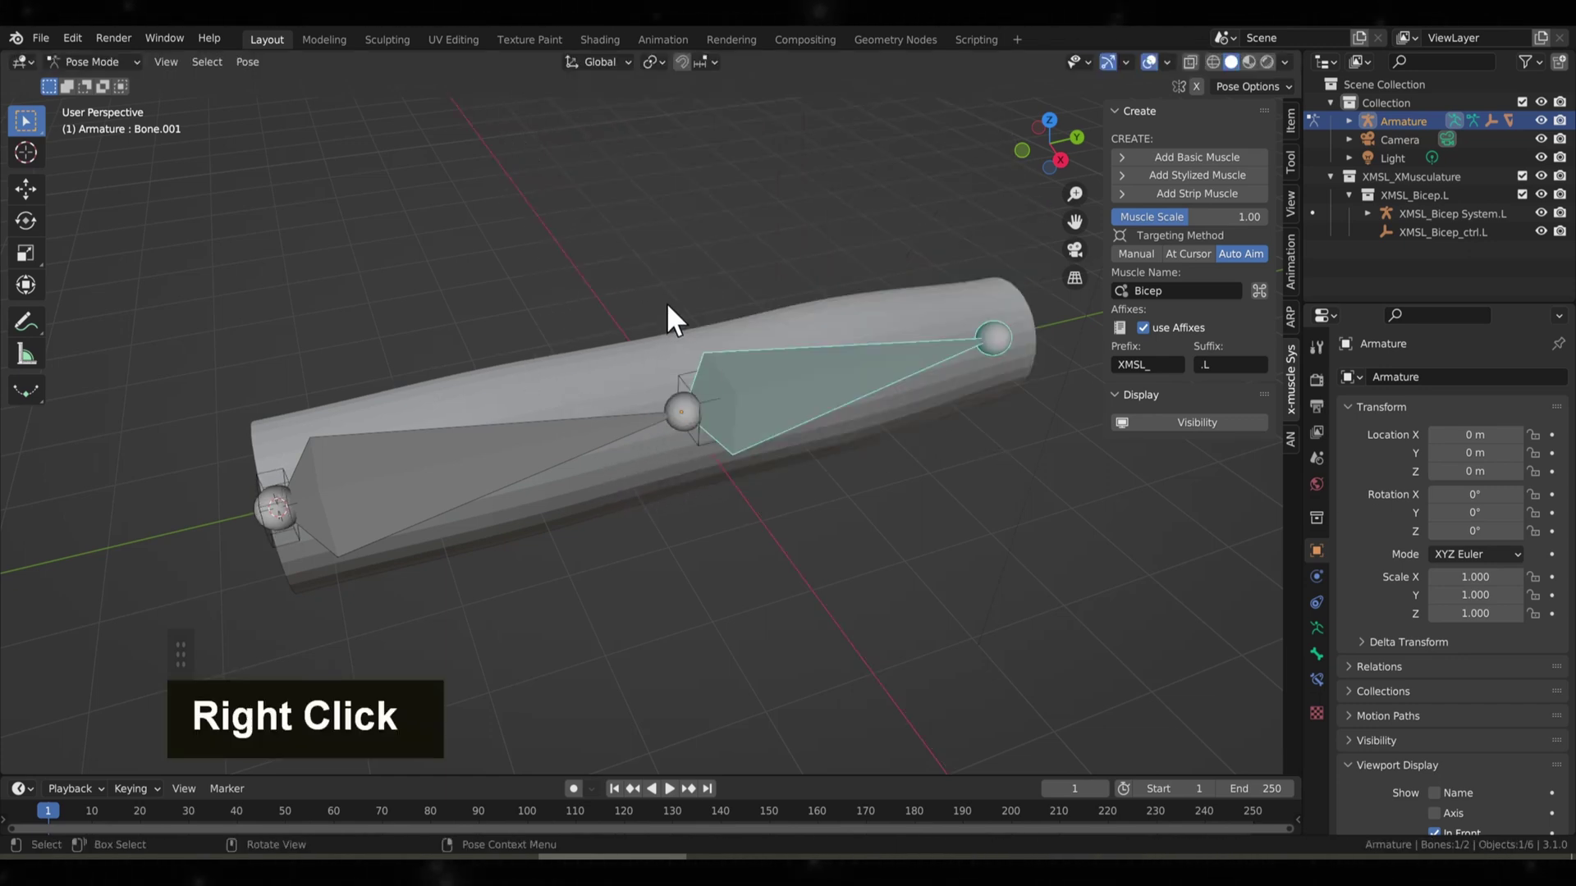
pyautogui.hotkey('alt', 'h')
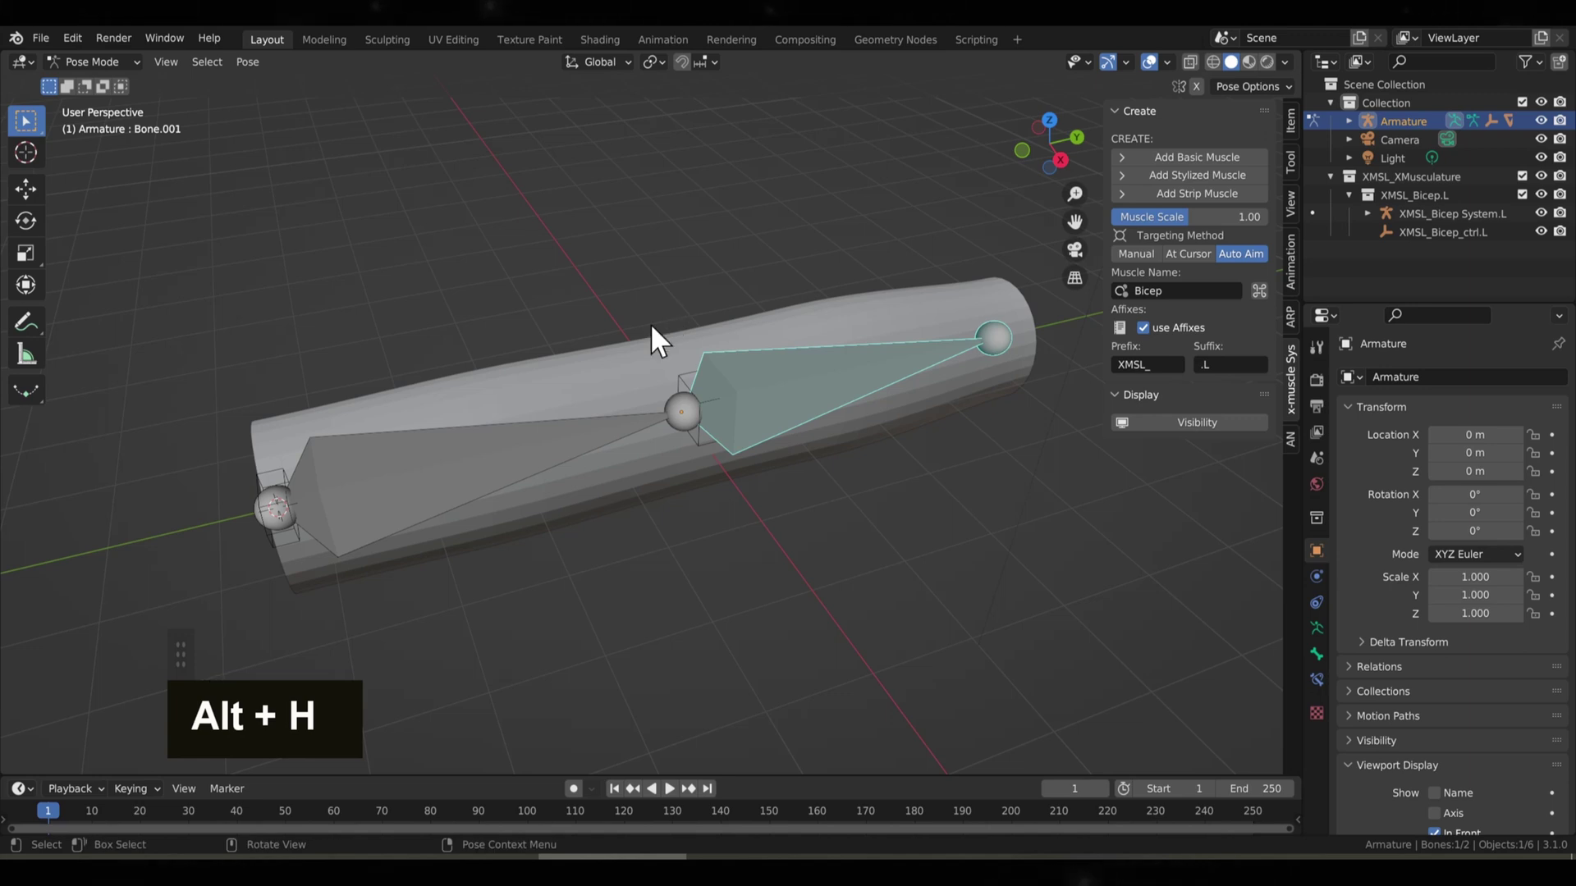
# - Deselect the bones, unhide the bicep muscle and select it
pyautogui.scroll(-1, 645, 338)
pyautogui.click(641, 323)
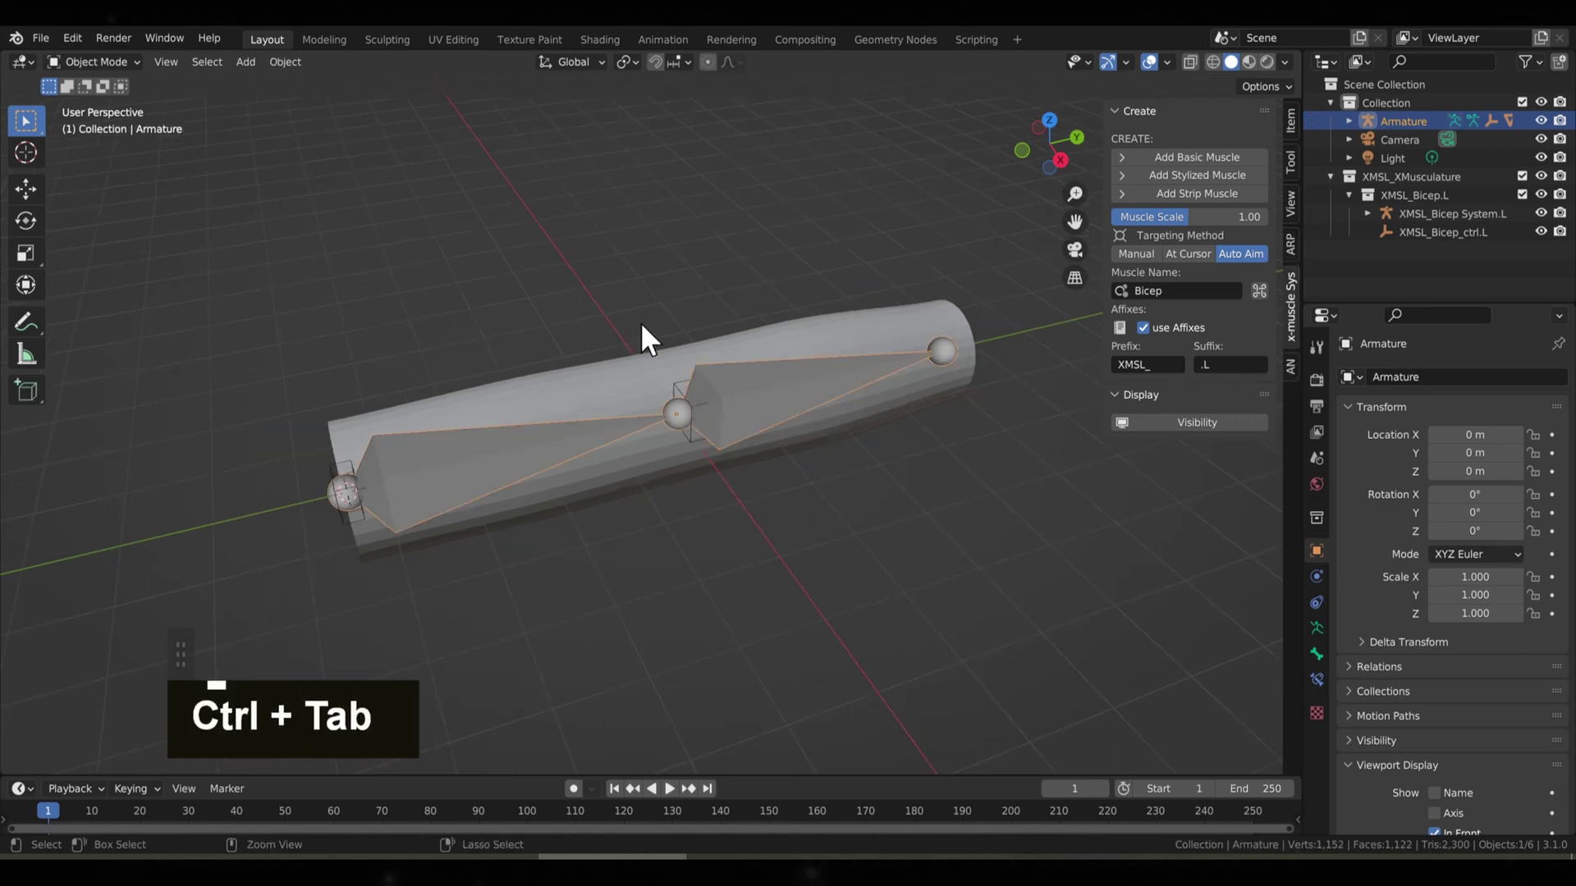
pyautogui.hotkey('alt', 'h')
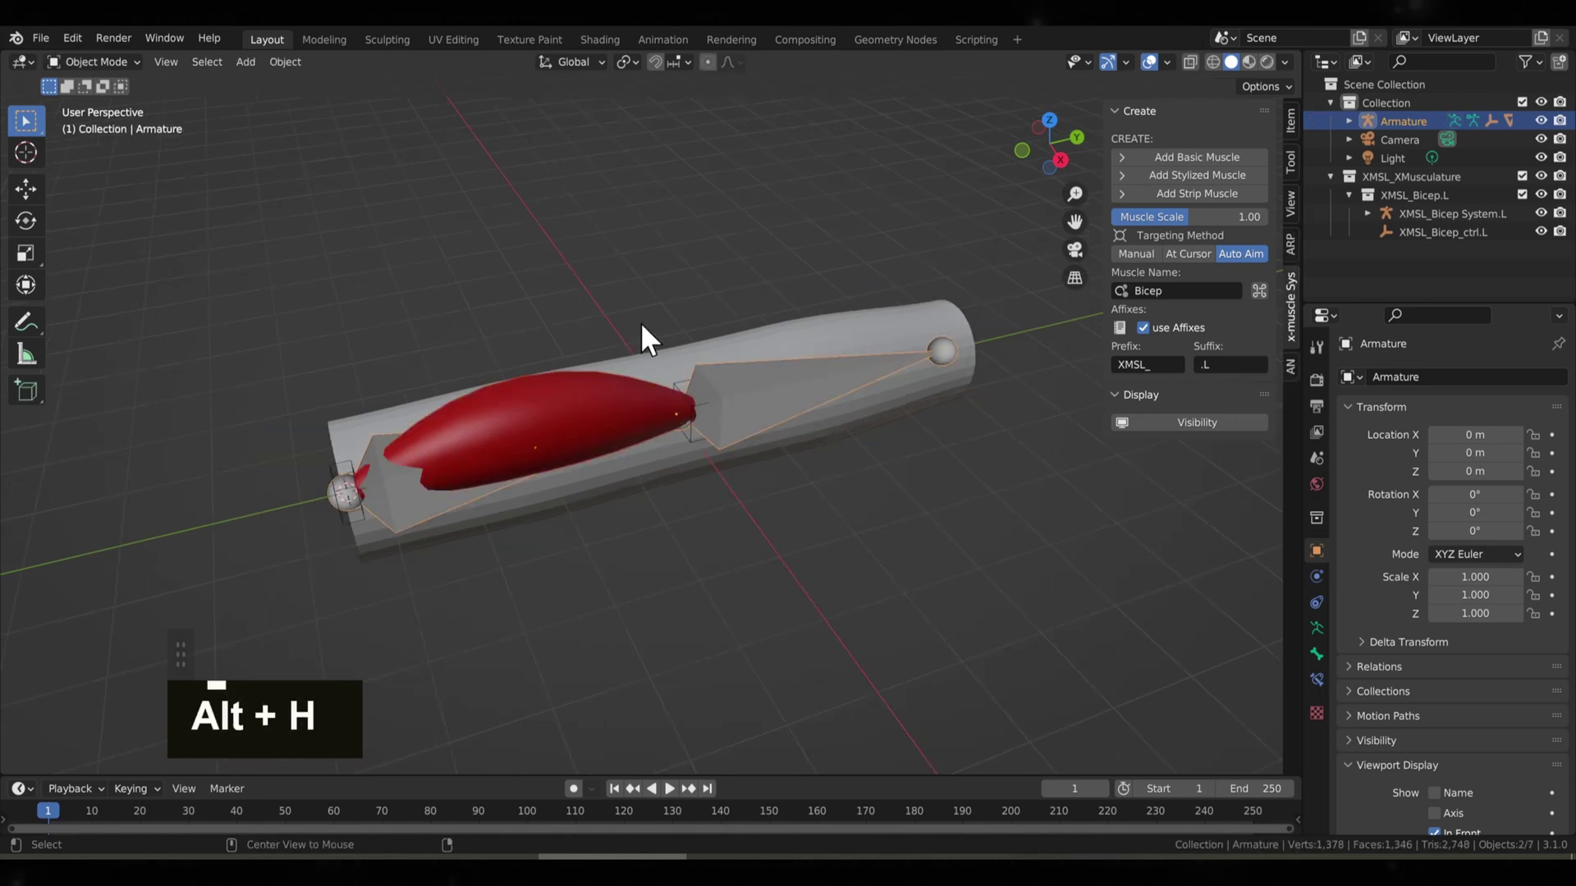
pyautogui.click(551, 402)
pyautogui.moveTo(652, 373); pyautogui.dragTo(628, 334, button='middle')
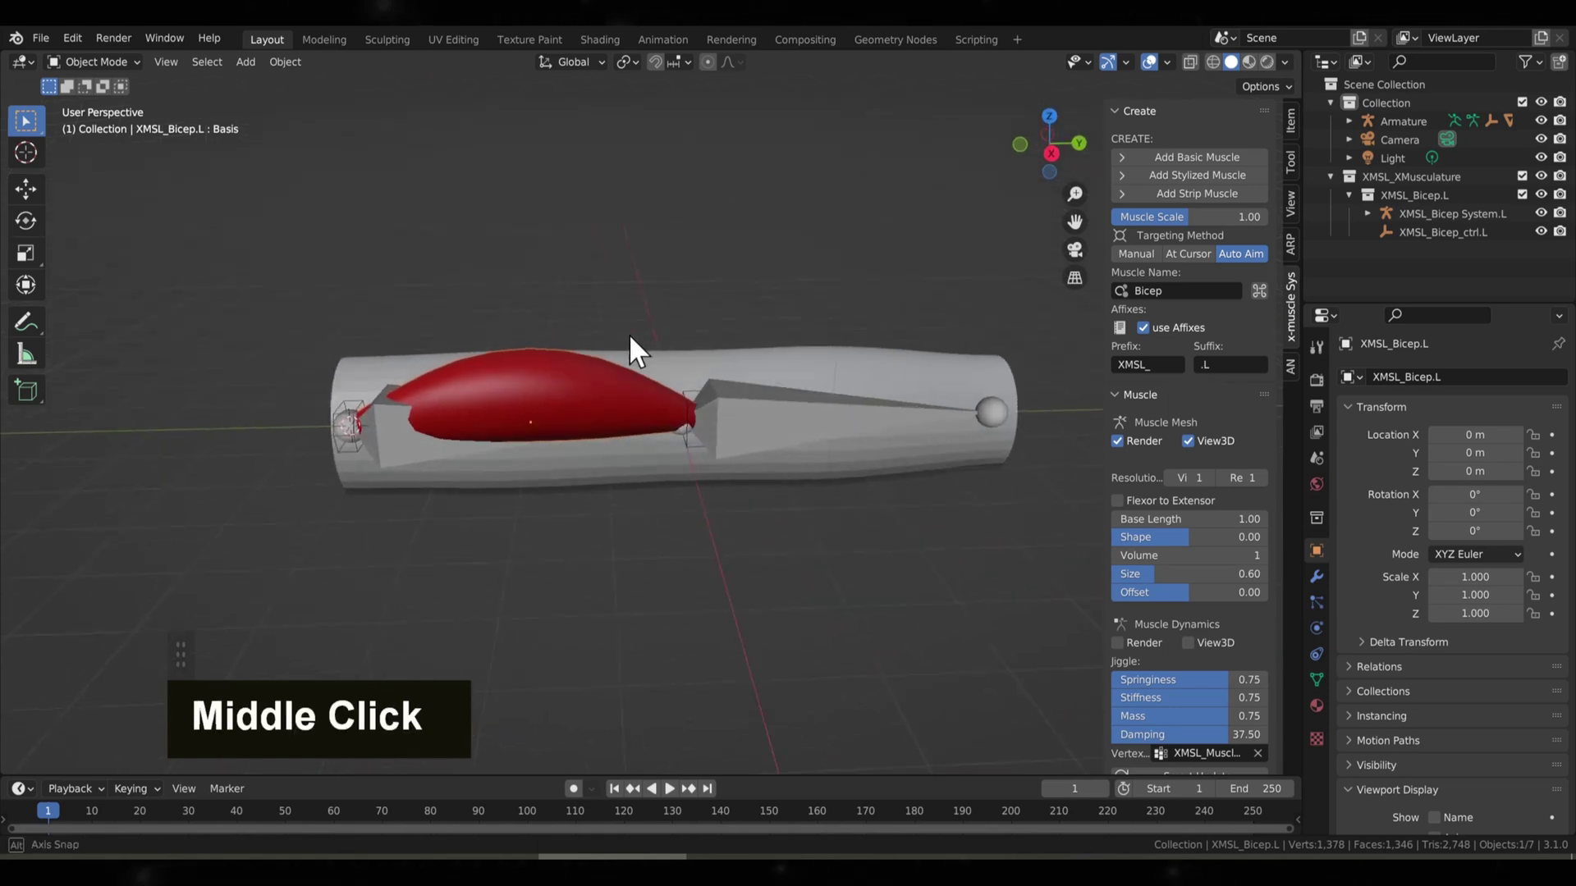
# - Select the bicep and arm cylinder together with the cylinder active, and apply muscles to body
pyautogui.press('shift')
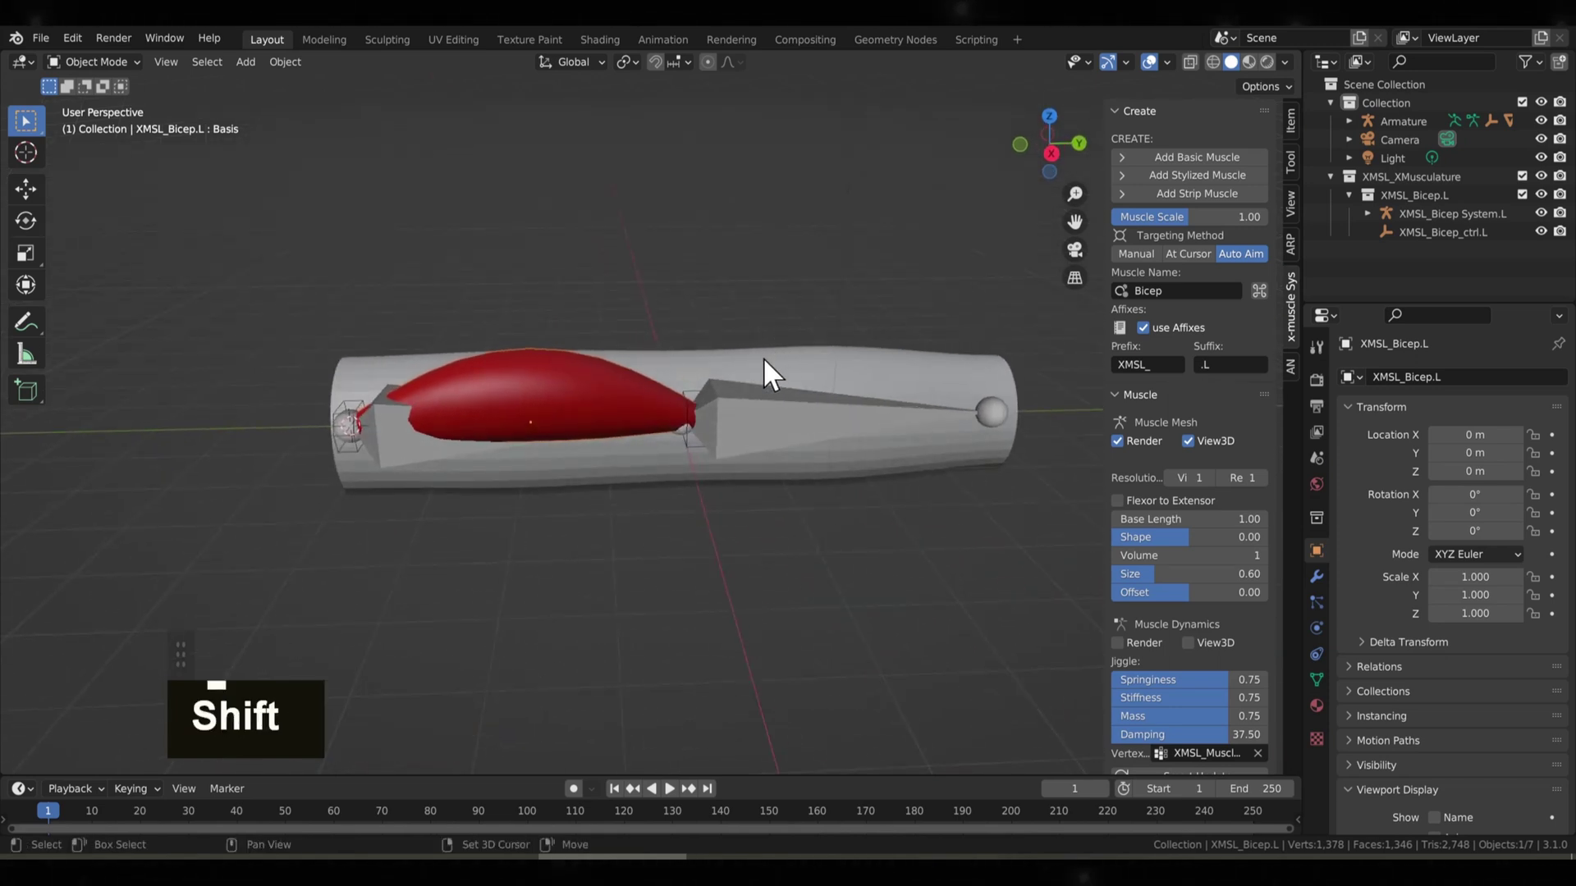
pyautogui.keyDown('shift'); pyautogui.click(764, 359); pyautogui.keyUp('shift')
pyautogui.keyDown('shift'); pyautogui.click(582, 376); pyautogui.keyUp('shift')
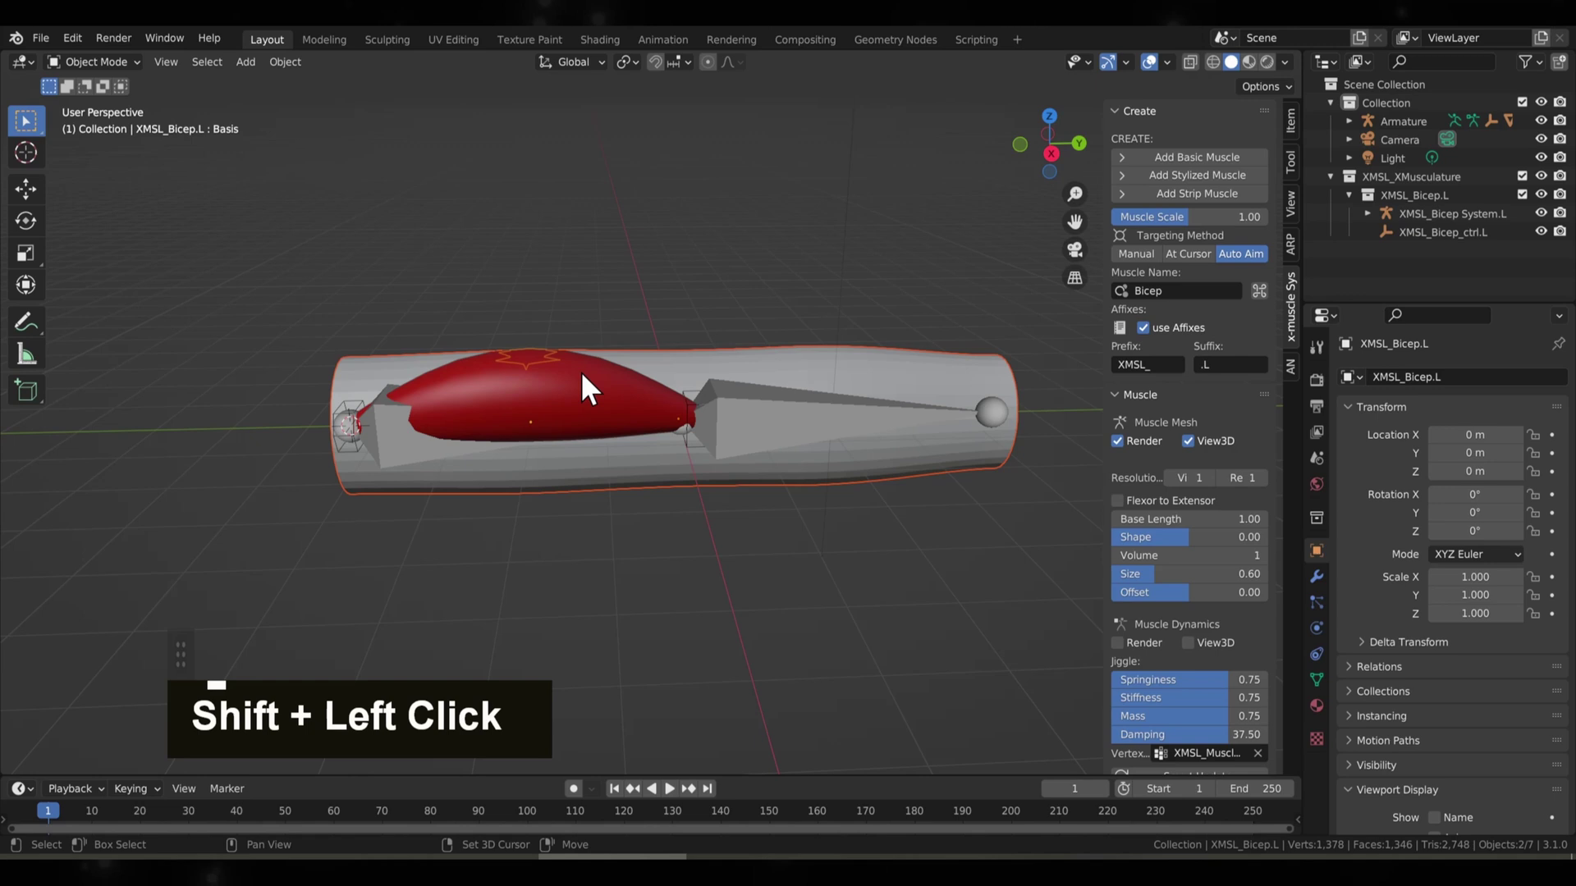
pyautogui.keyDown('shift'); pyautogui.click(575, 358); pyautogui.keyUp('shift')
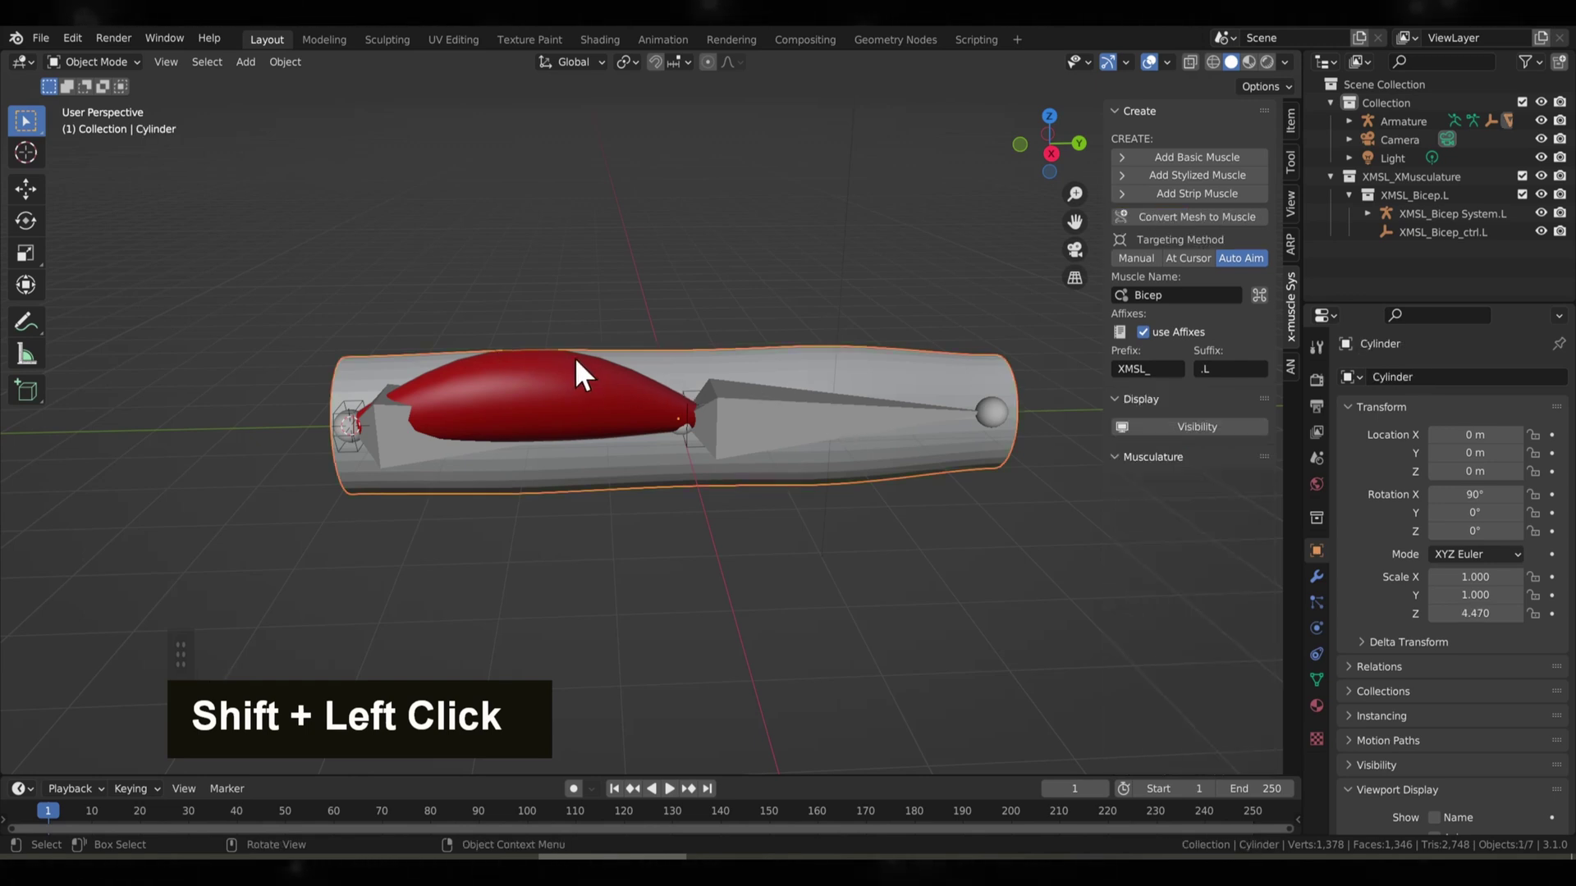
pyautogui.keyDown('shift'); pyautogui.click(535, 375); pyautogui.keyUp('shift')
pyautogui.keyDown('shift'); pyautogui.click(765, 368); pyautogui.keyUp('shift')
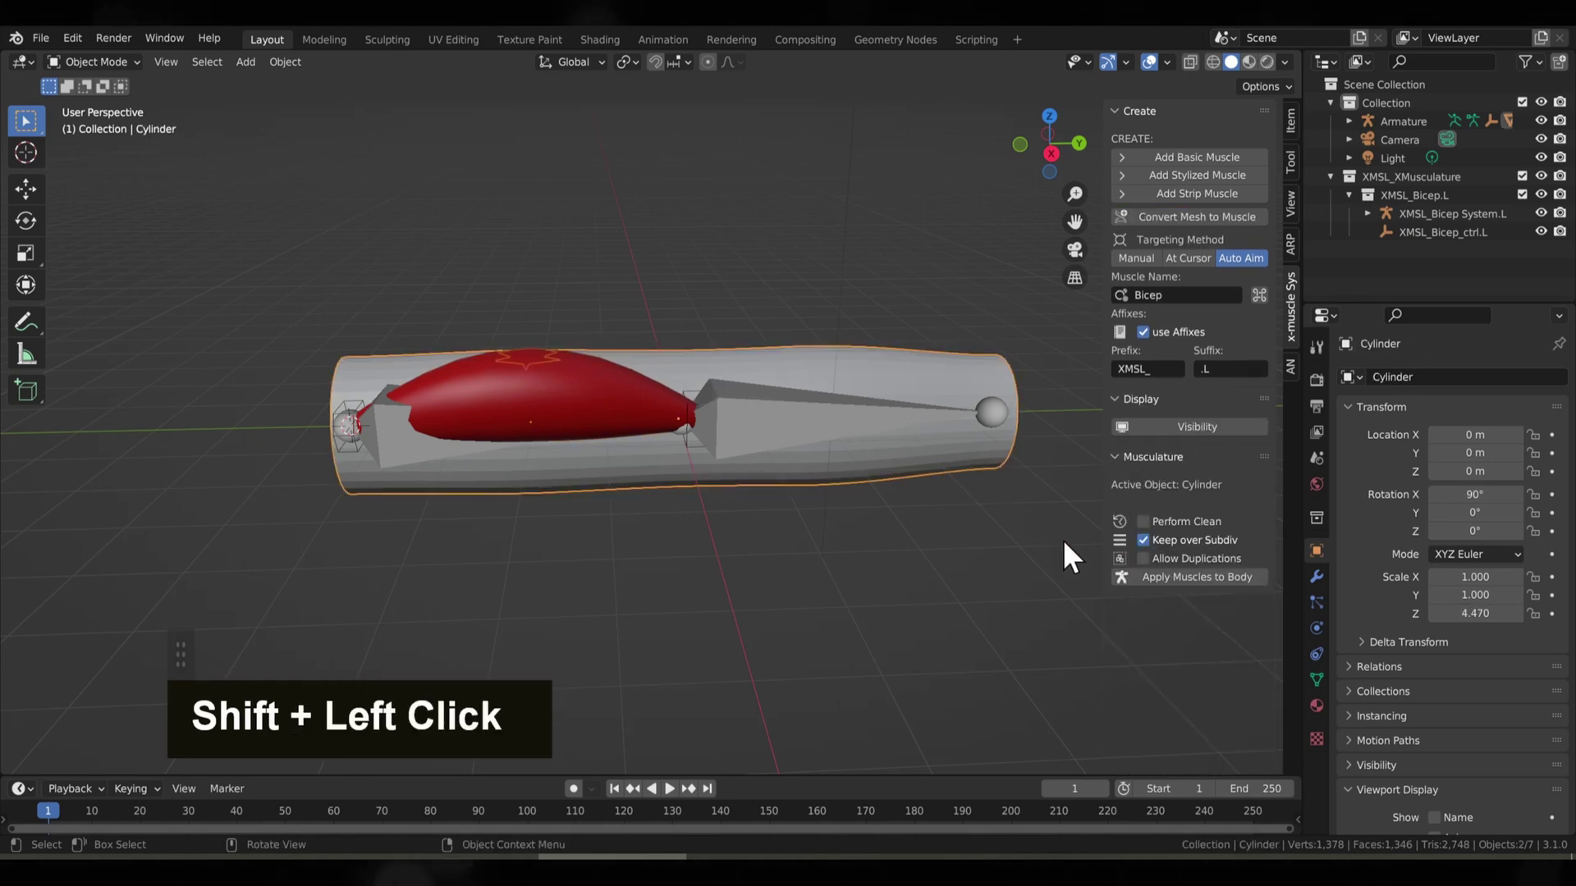
pyautogui.click(1175, 579)
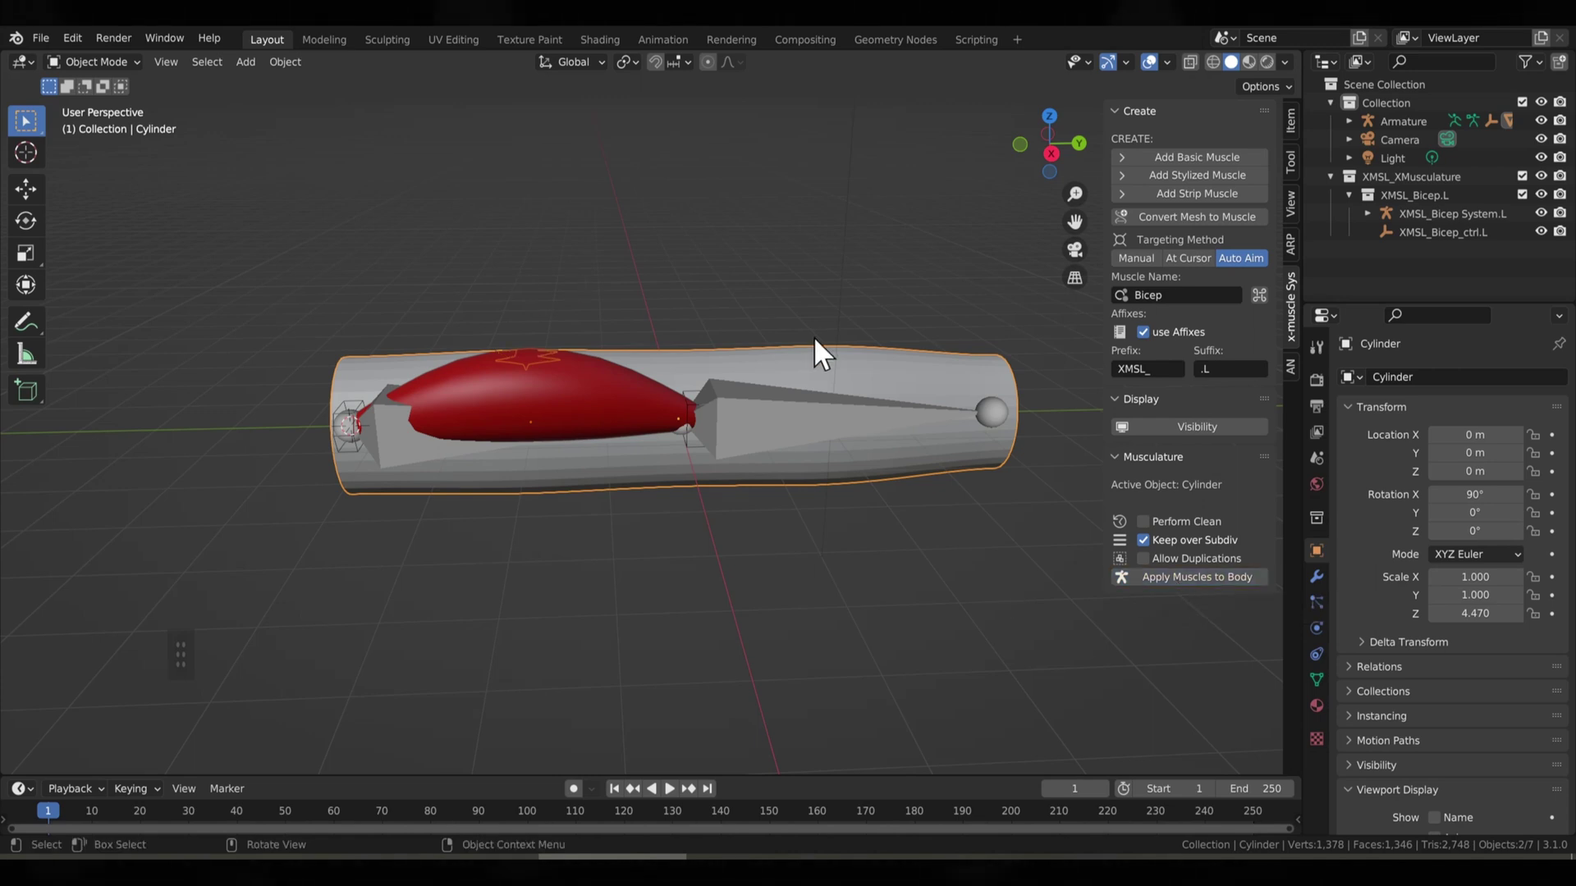
# - Hide the bicep muscle and put the armature into Pose Mode
pyautogui.click(530, 365)
pyautogui.press('h')
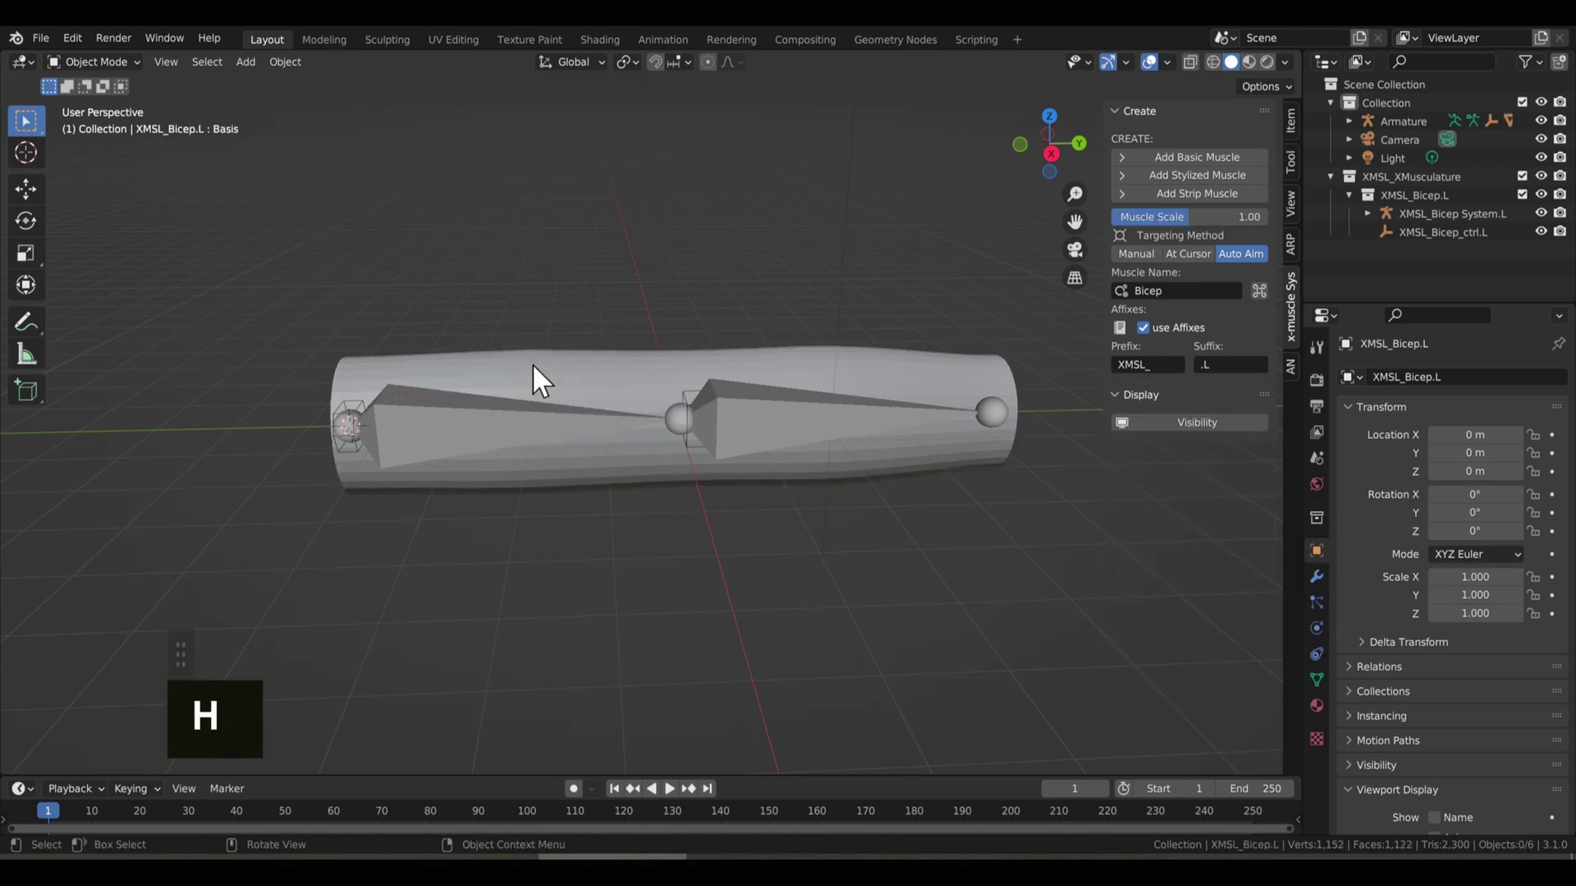
pyautogui.click(753, 422)
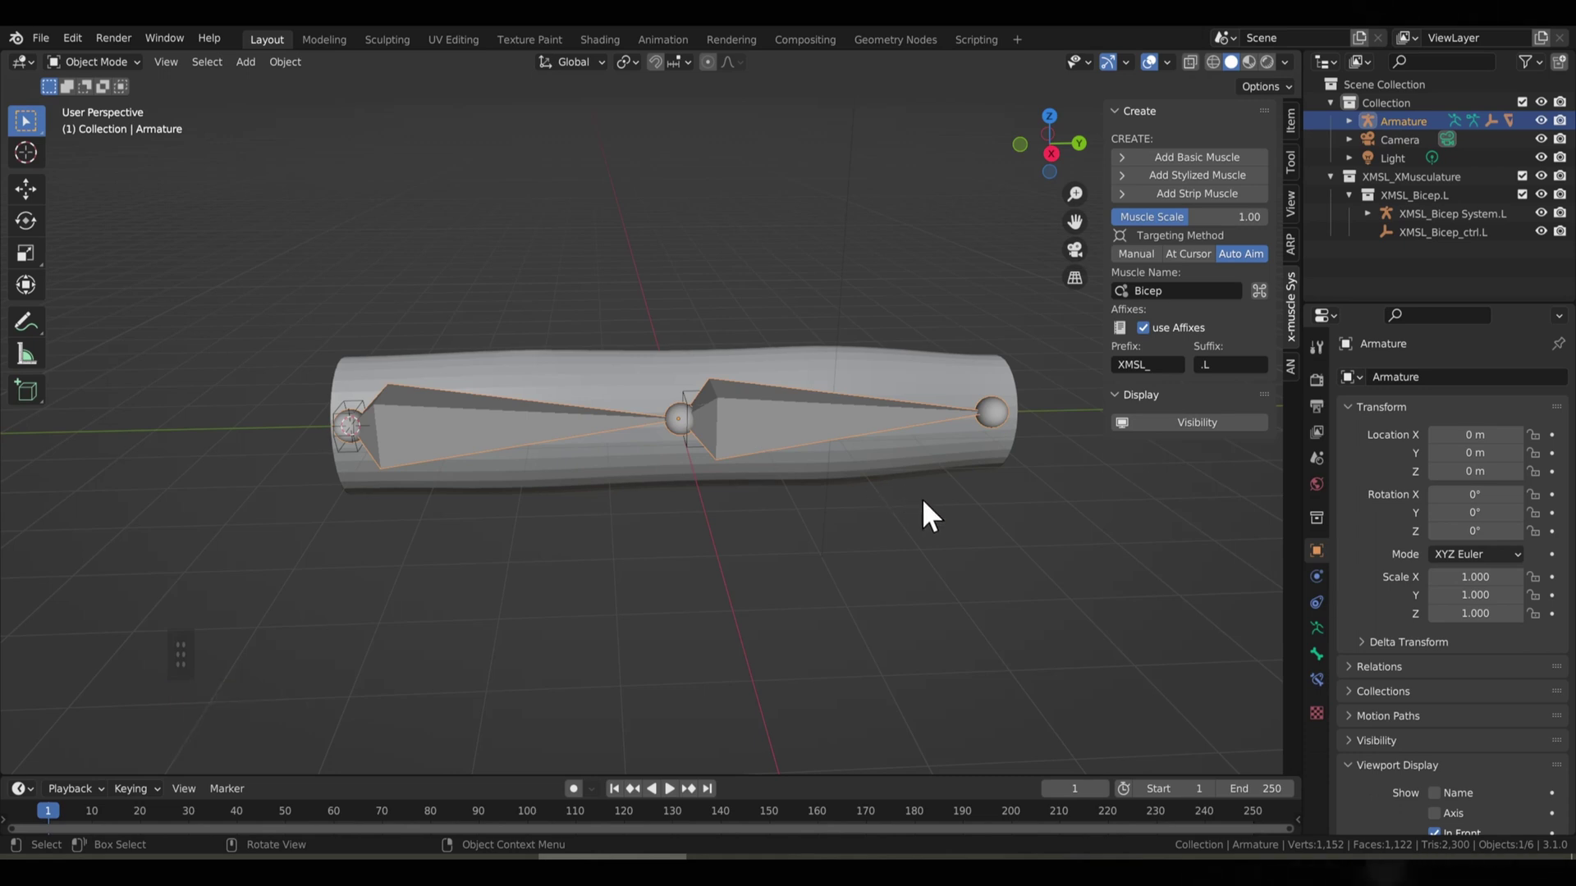
pyautogui.hotkey('ctrl', 'Tab')
# - Try rotating the forearm bone about X, then cancel it
pyautogui.click(844, 422)
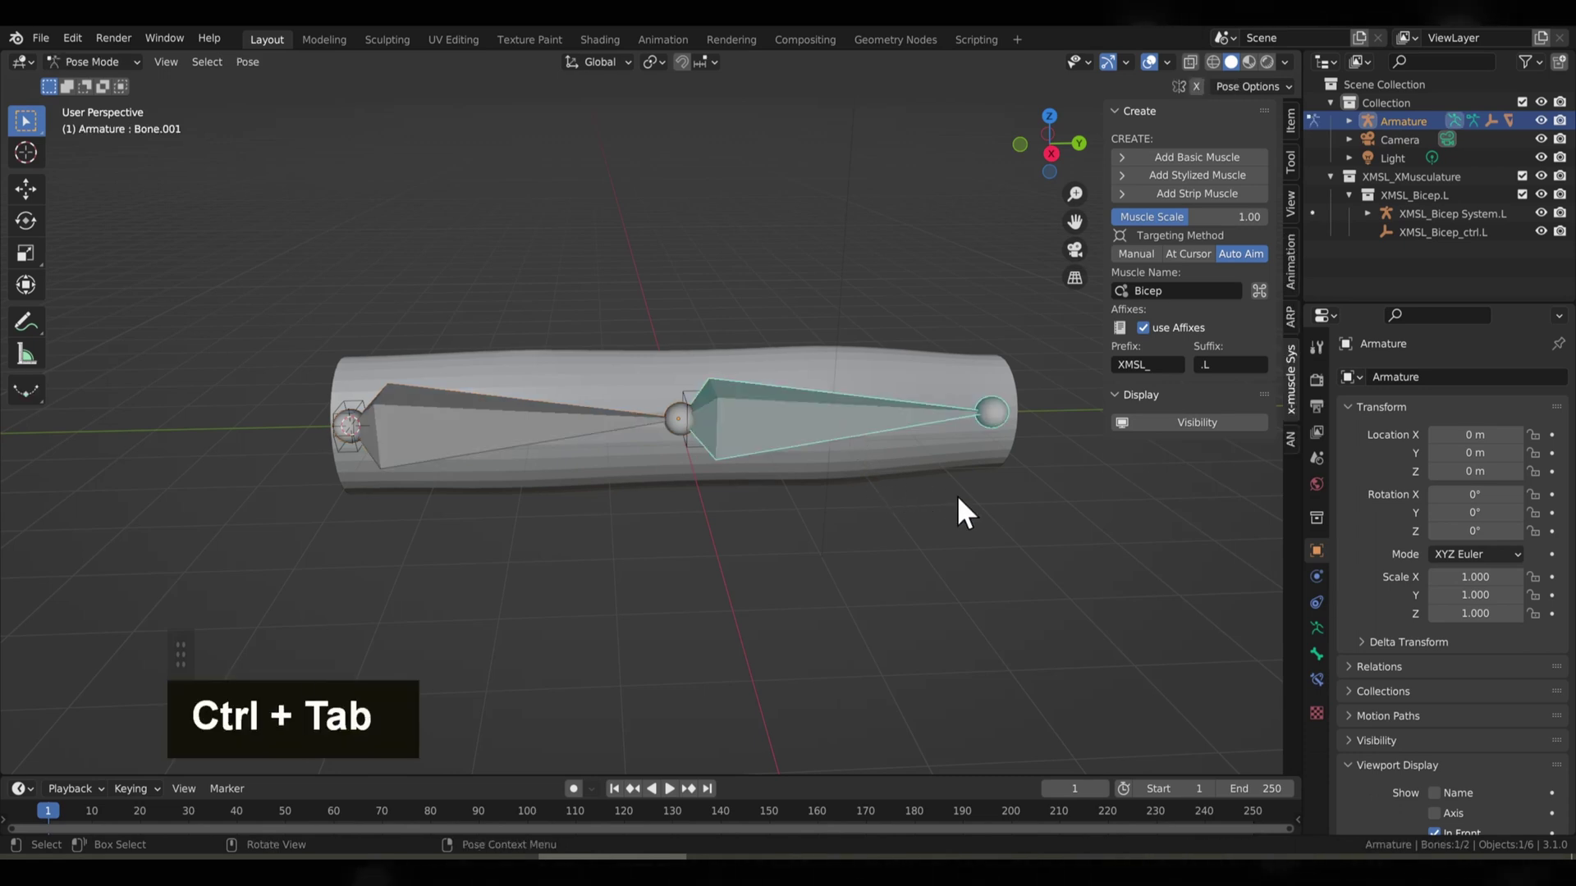
pyautogui.press('r')
pyautogui.press('x')
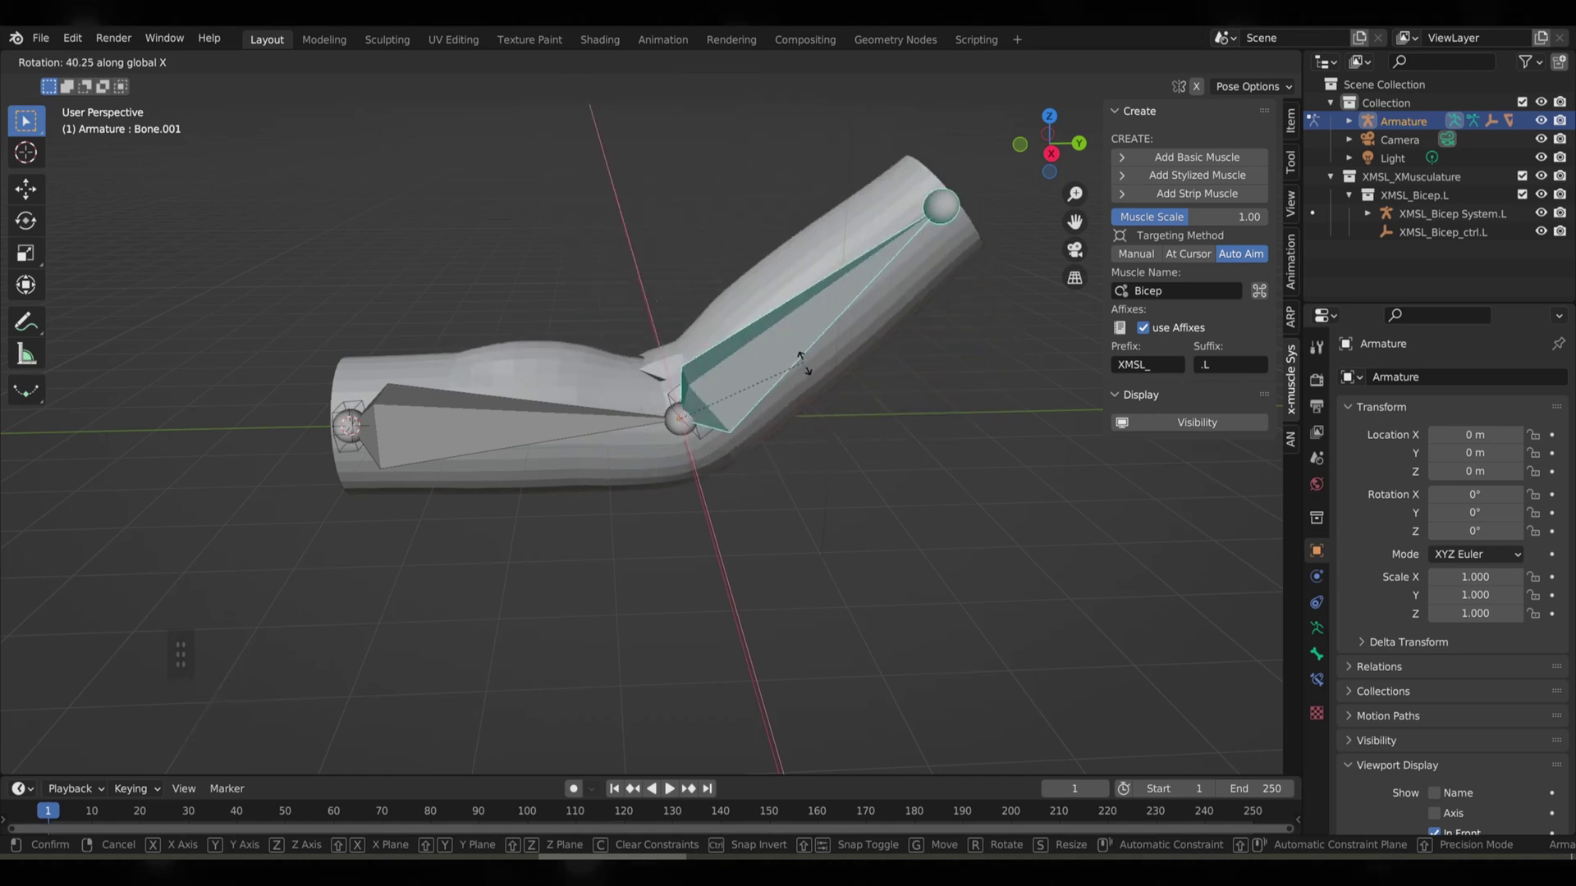
pyautogui.rightClick(833, 389)
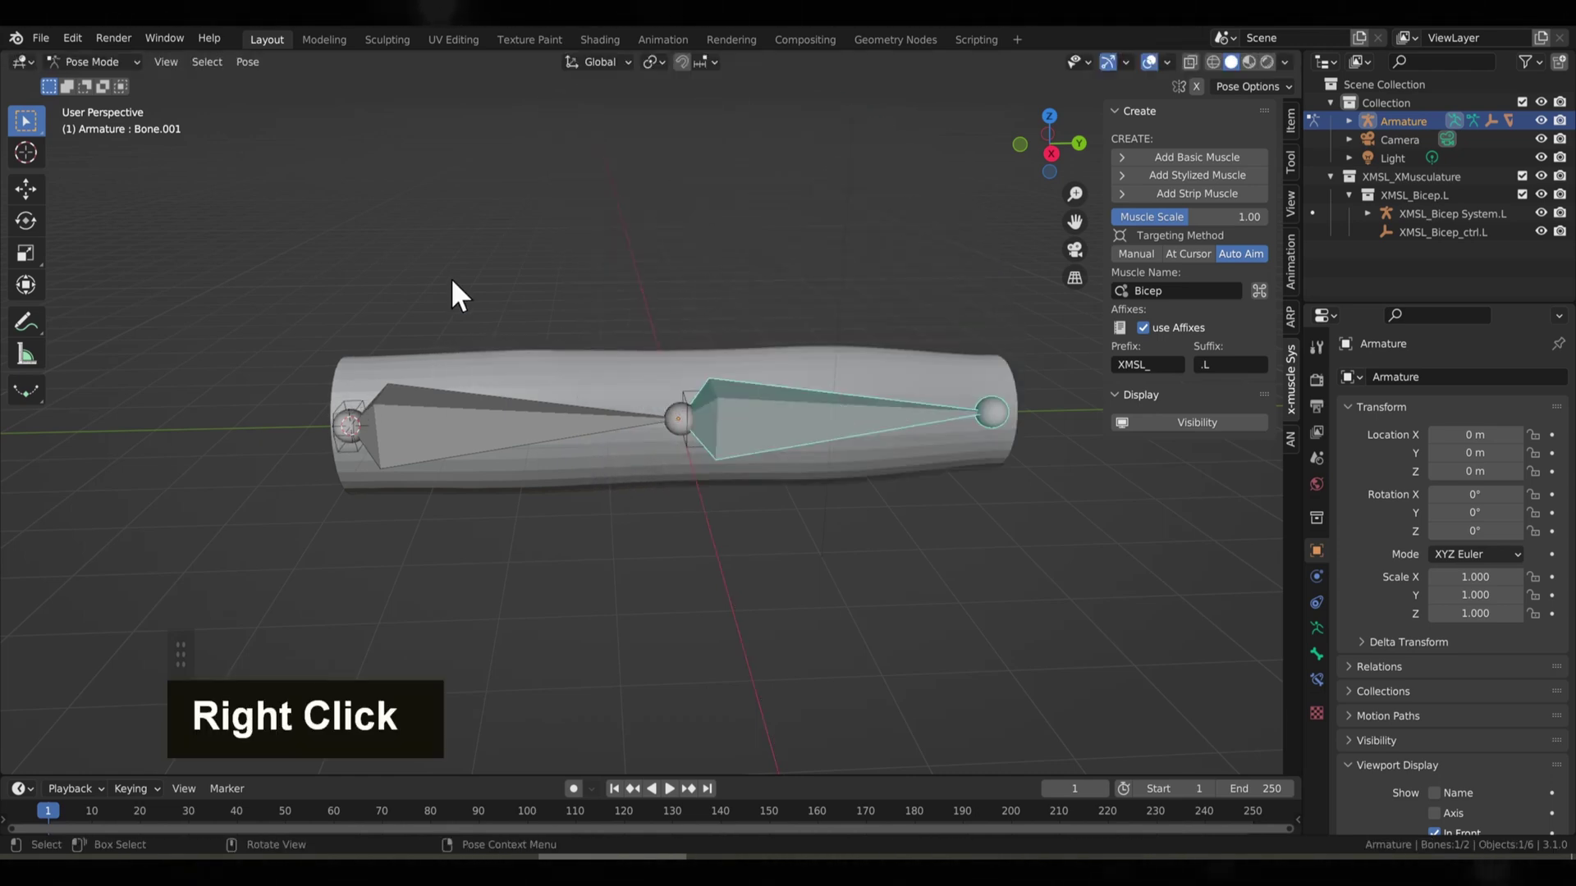
# - Bend the forearm bone upward about X, confirm it, and inspect the bent elbow
pyautogui.moveTo(452, 281); pyautogui.dragTo(510, 282, button='middle')
pyautogui.scroll(3, 638, 343)
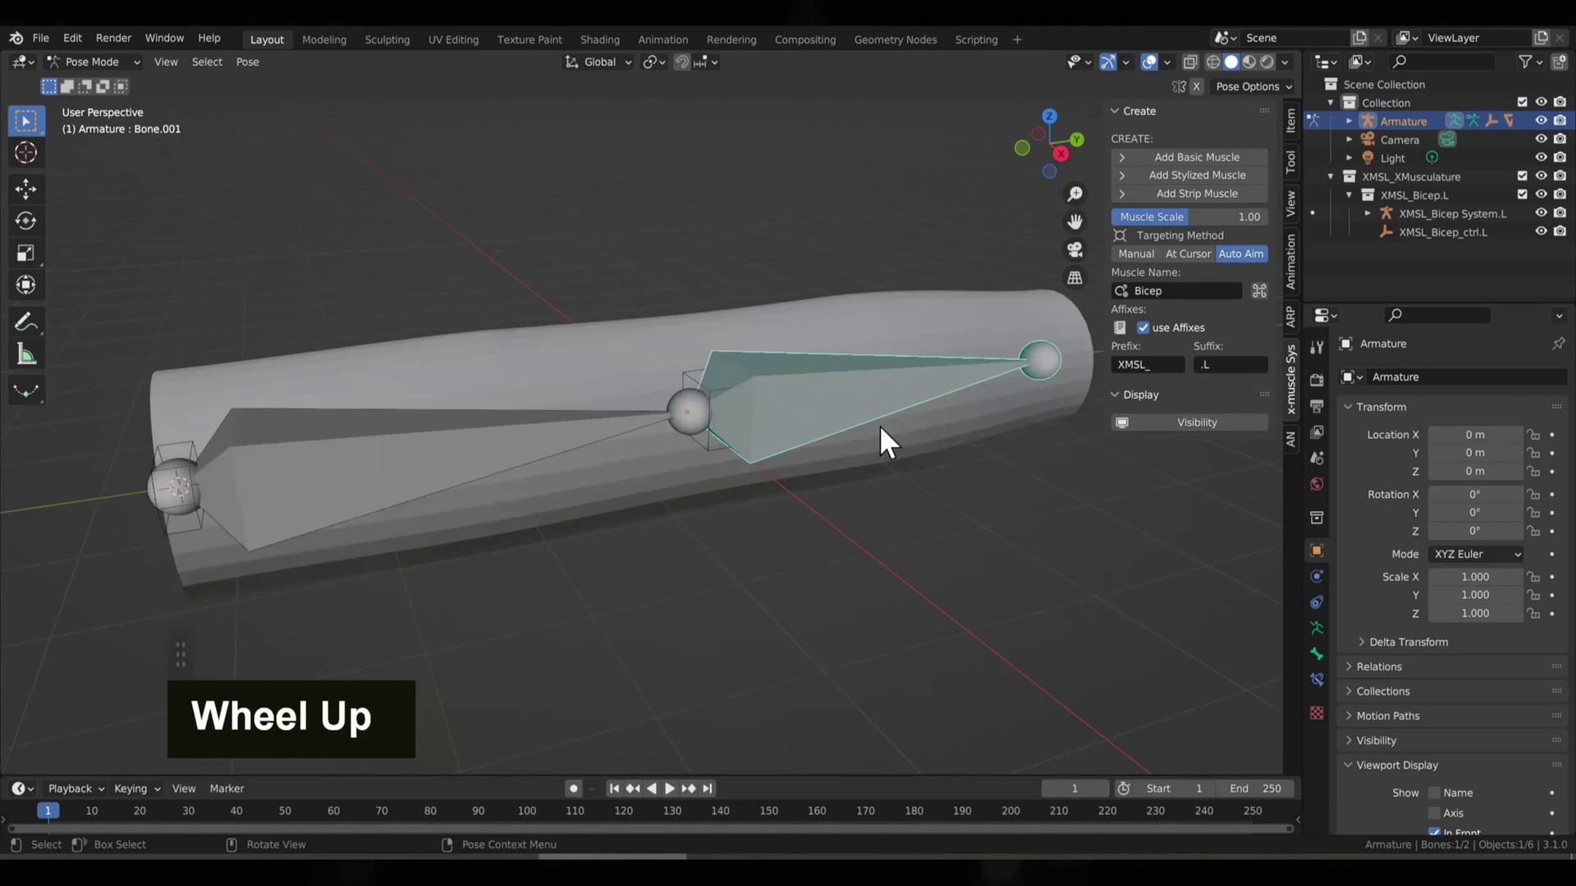
pyautogui.press('r')
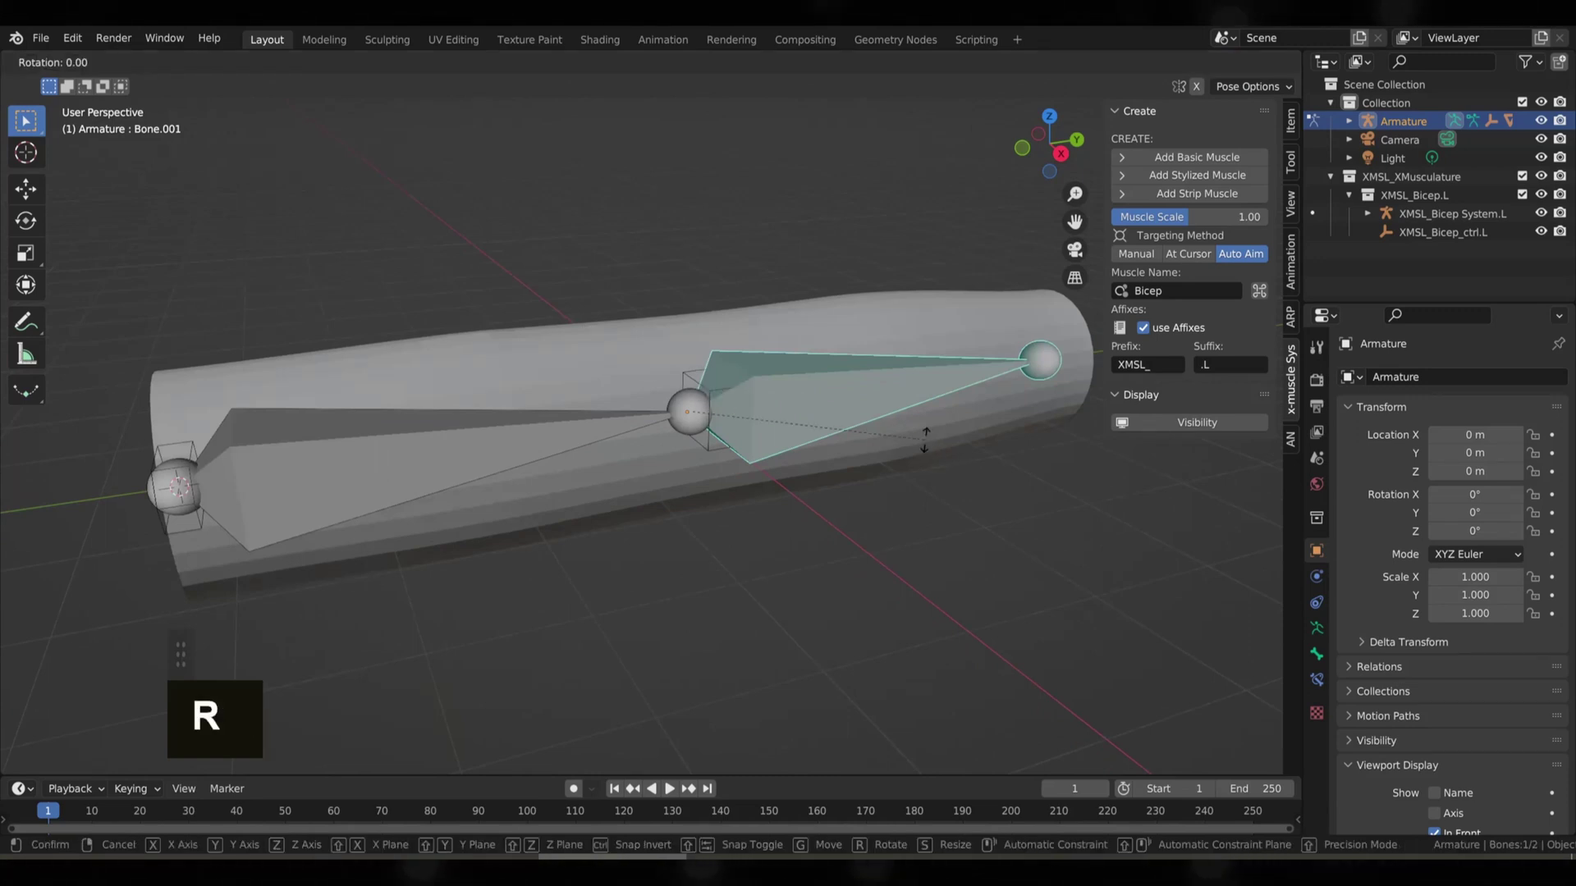
pyautogui.press('x')
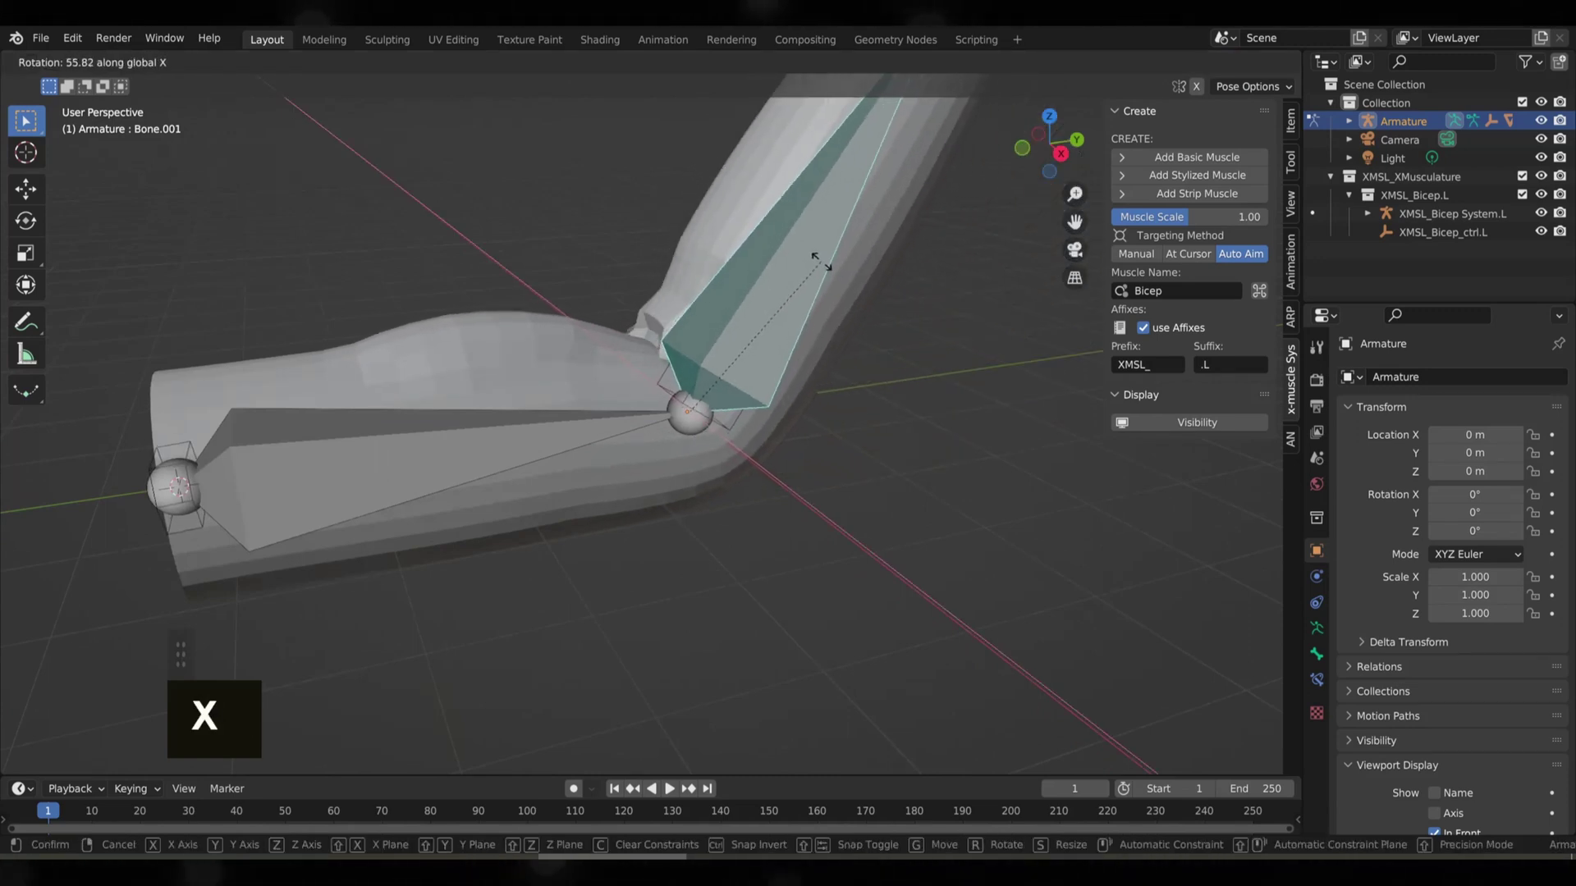
pyautogui.click(771, 254)
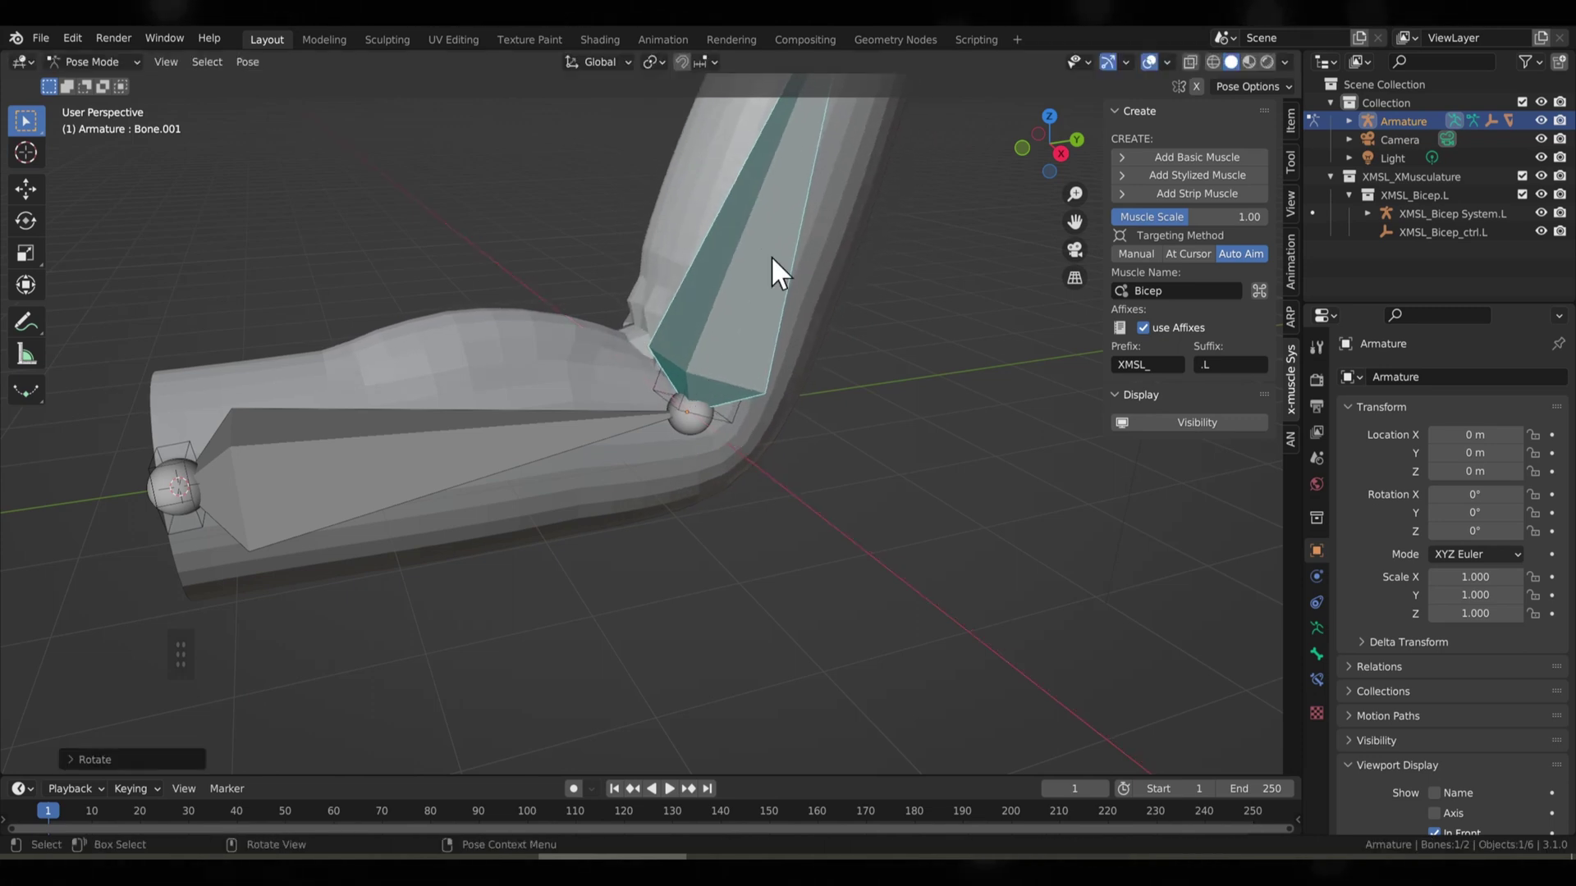
pyautogui.moveTo(771, 254); pyautogui.dragTo(687, 402, button='middle')
pyautogui.scroll(2, 688, 403)
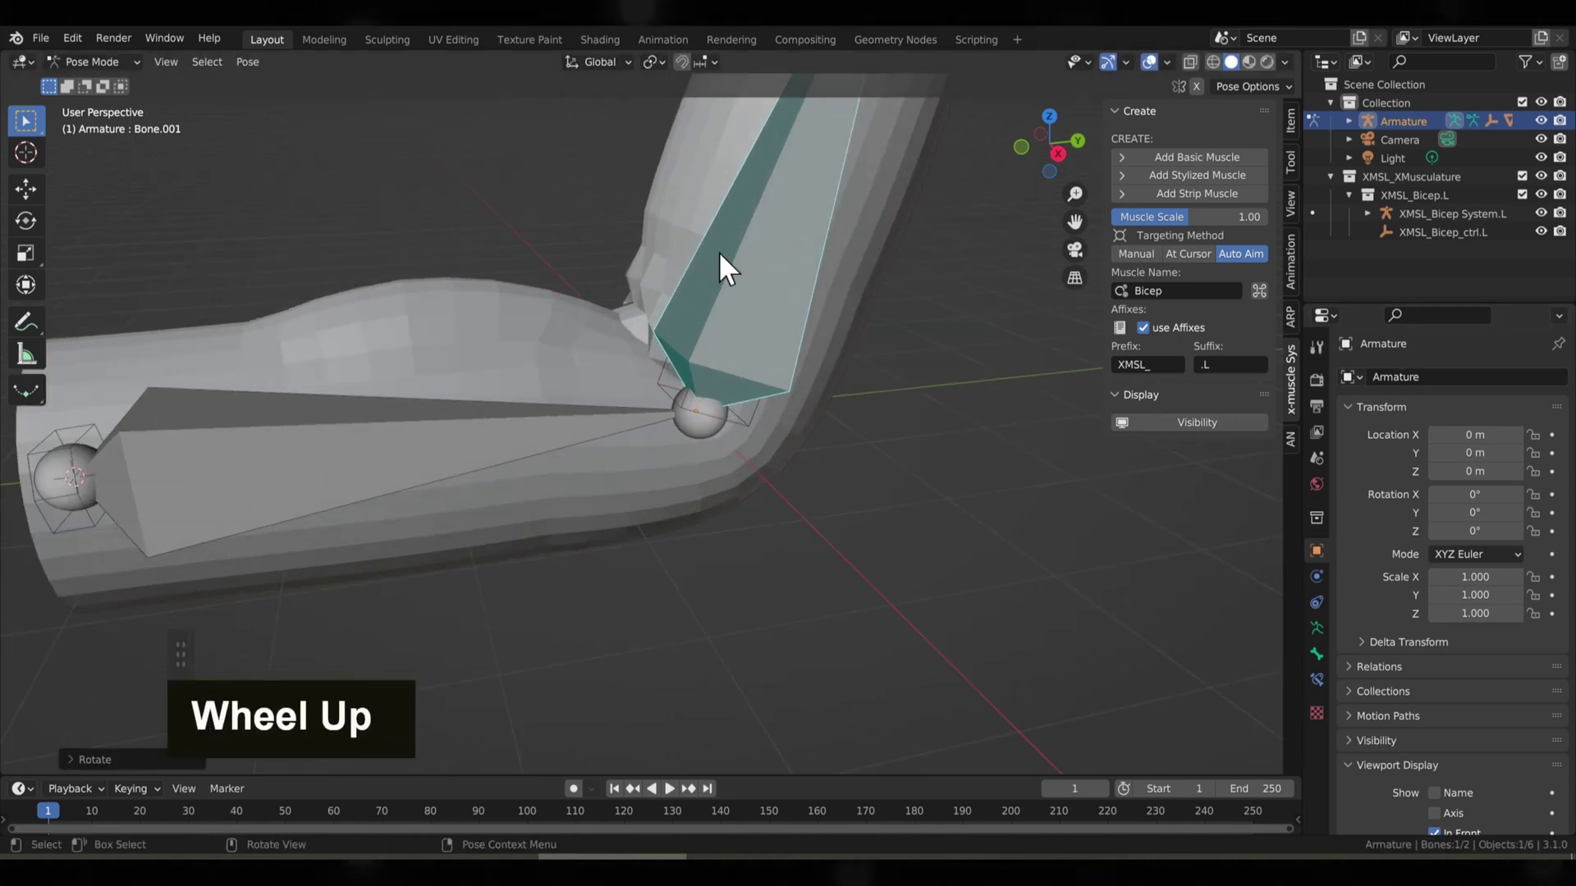
# - Back in Object Mode, display the armature bones as B-Bone and select the Cylinder arm
pyautogui.hotkey('ctrl', 'Tab')
pyautogui.click(1316, 627)
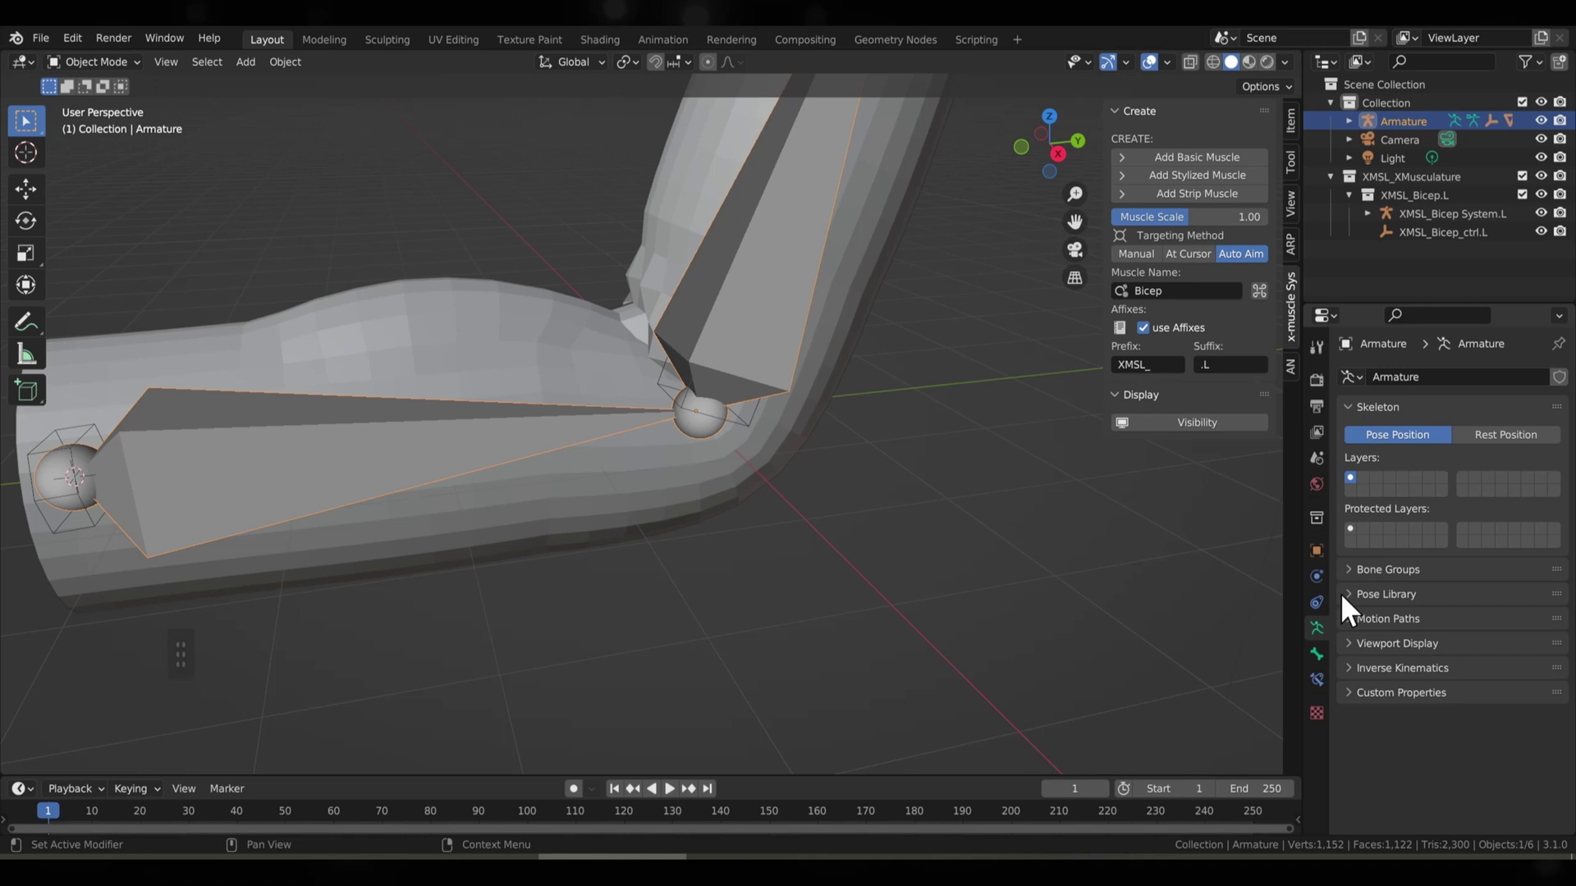
pyautogui.click(1361, 642)
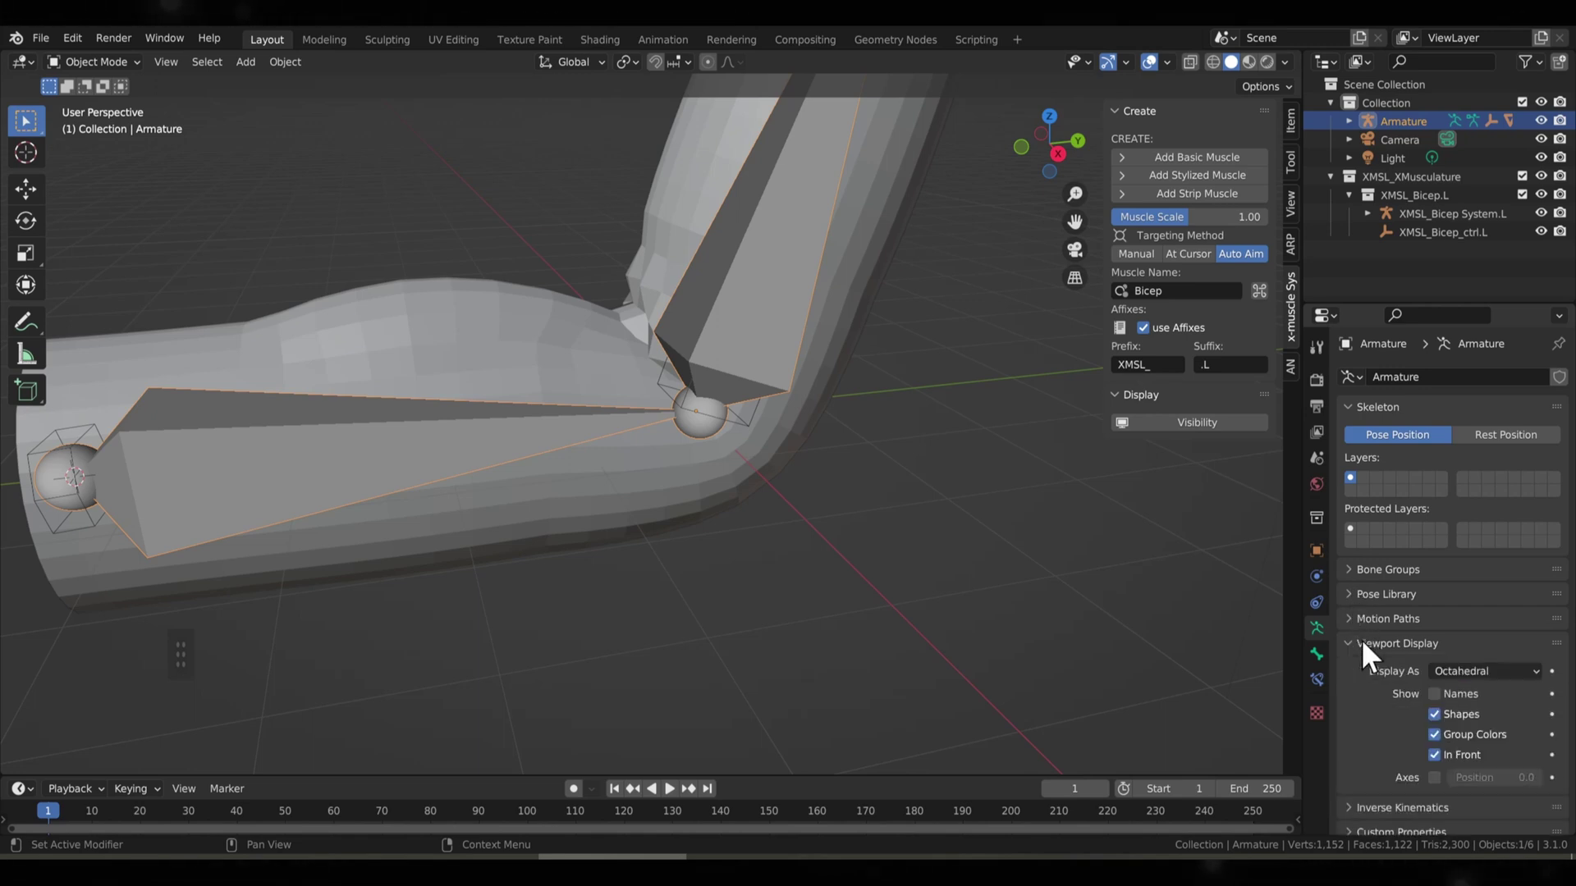
pyautogui.click(1436, 669)
pyautogui.click(1495, 733)
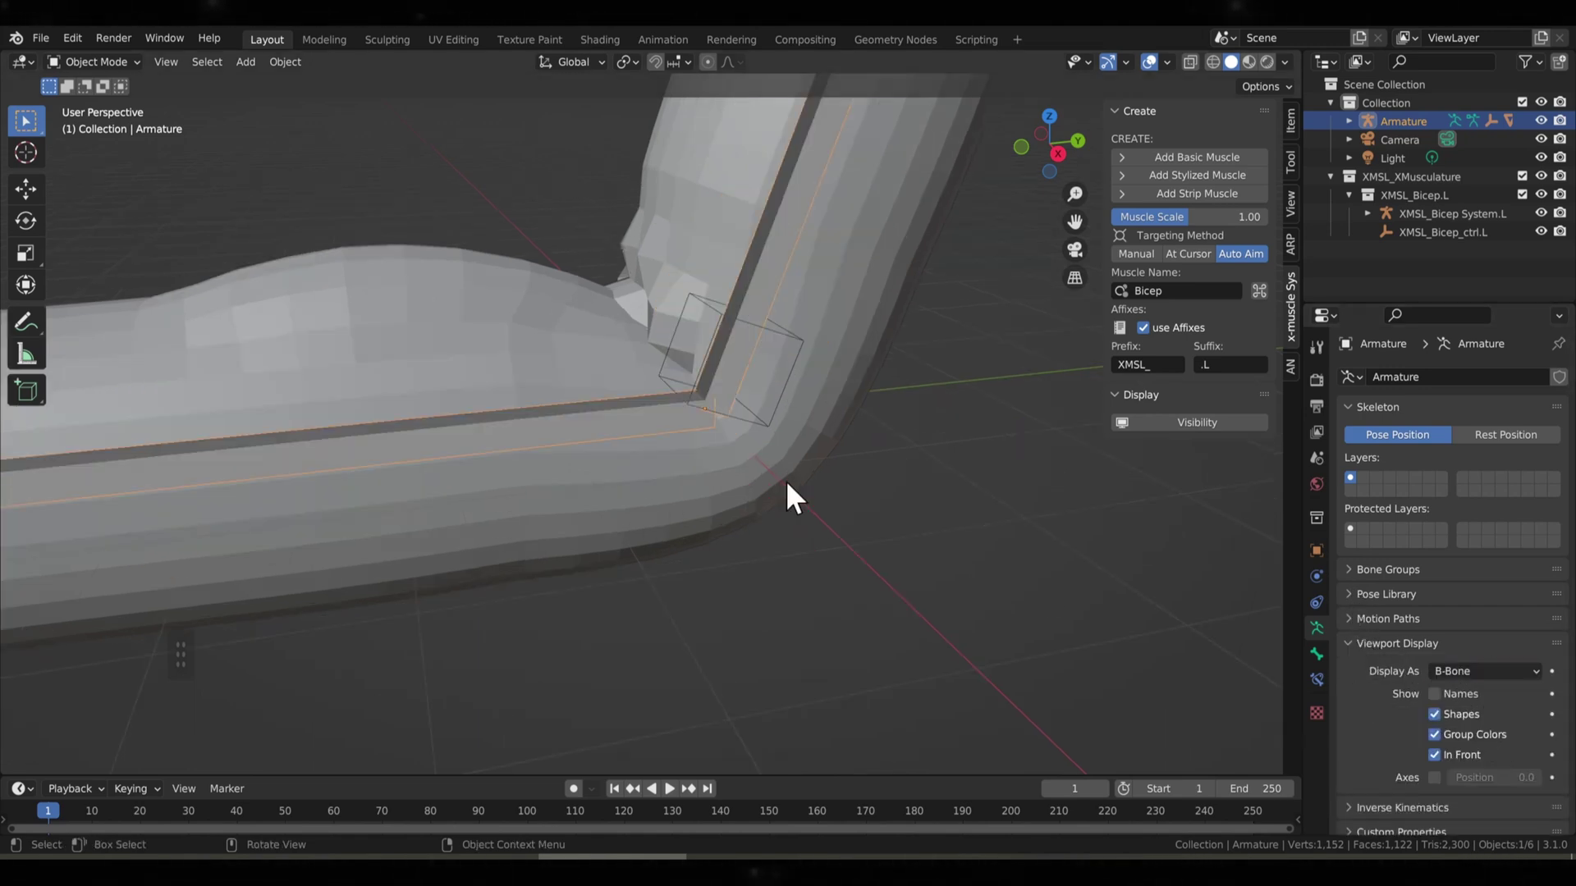
pyautogui.scroll(-3, 809, 380)
pyautogui.scroll(3, 749, 352)
pyautogui.scroll(-2, 749, 352)
pyautogui.click(749, 352)
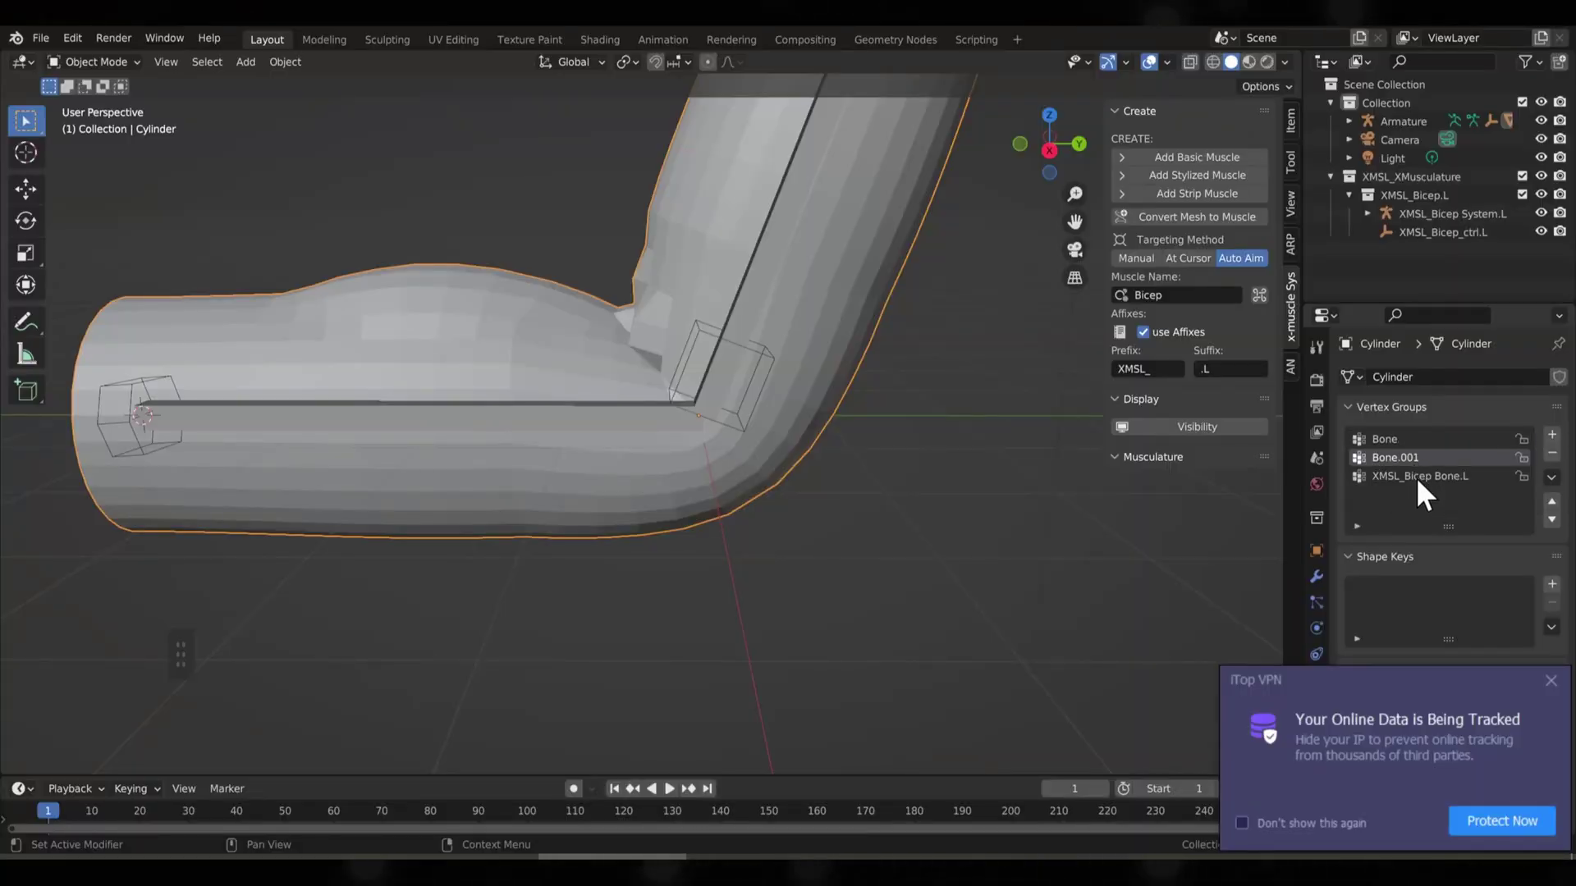
# - Make XMSL_Bicep Bone.L the active vertex group, then quit iTop VPN from the tray
pyautogui.click(1416, 476)
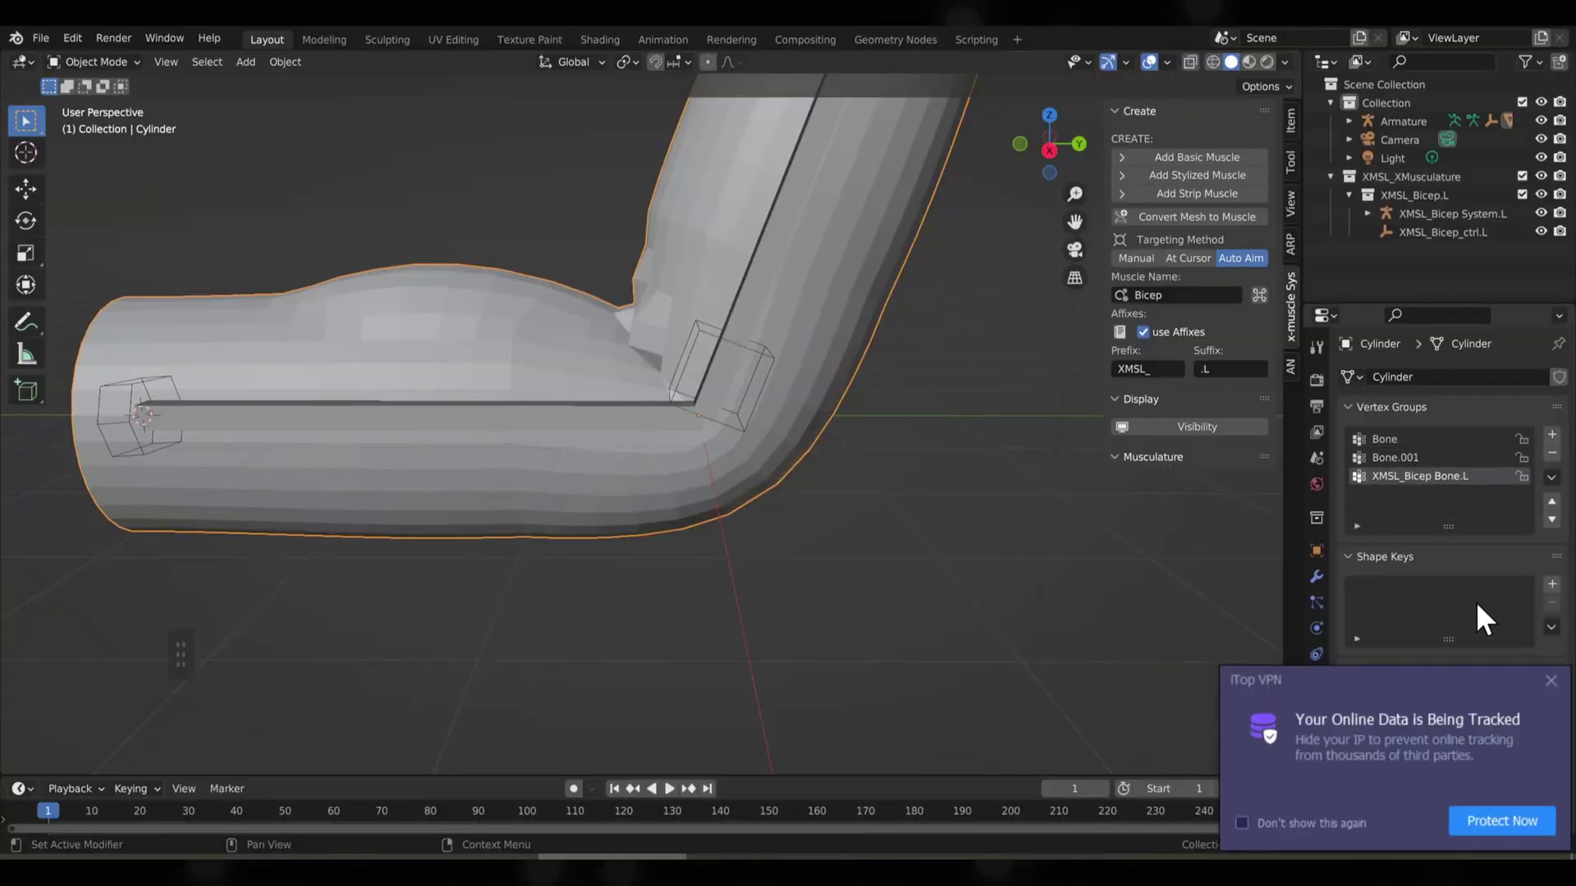
pyautogui.click(1550, 680)
pyautogui.click(1362, 871)
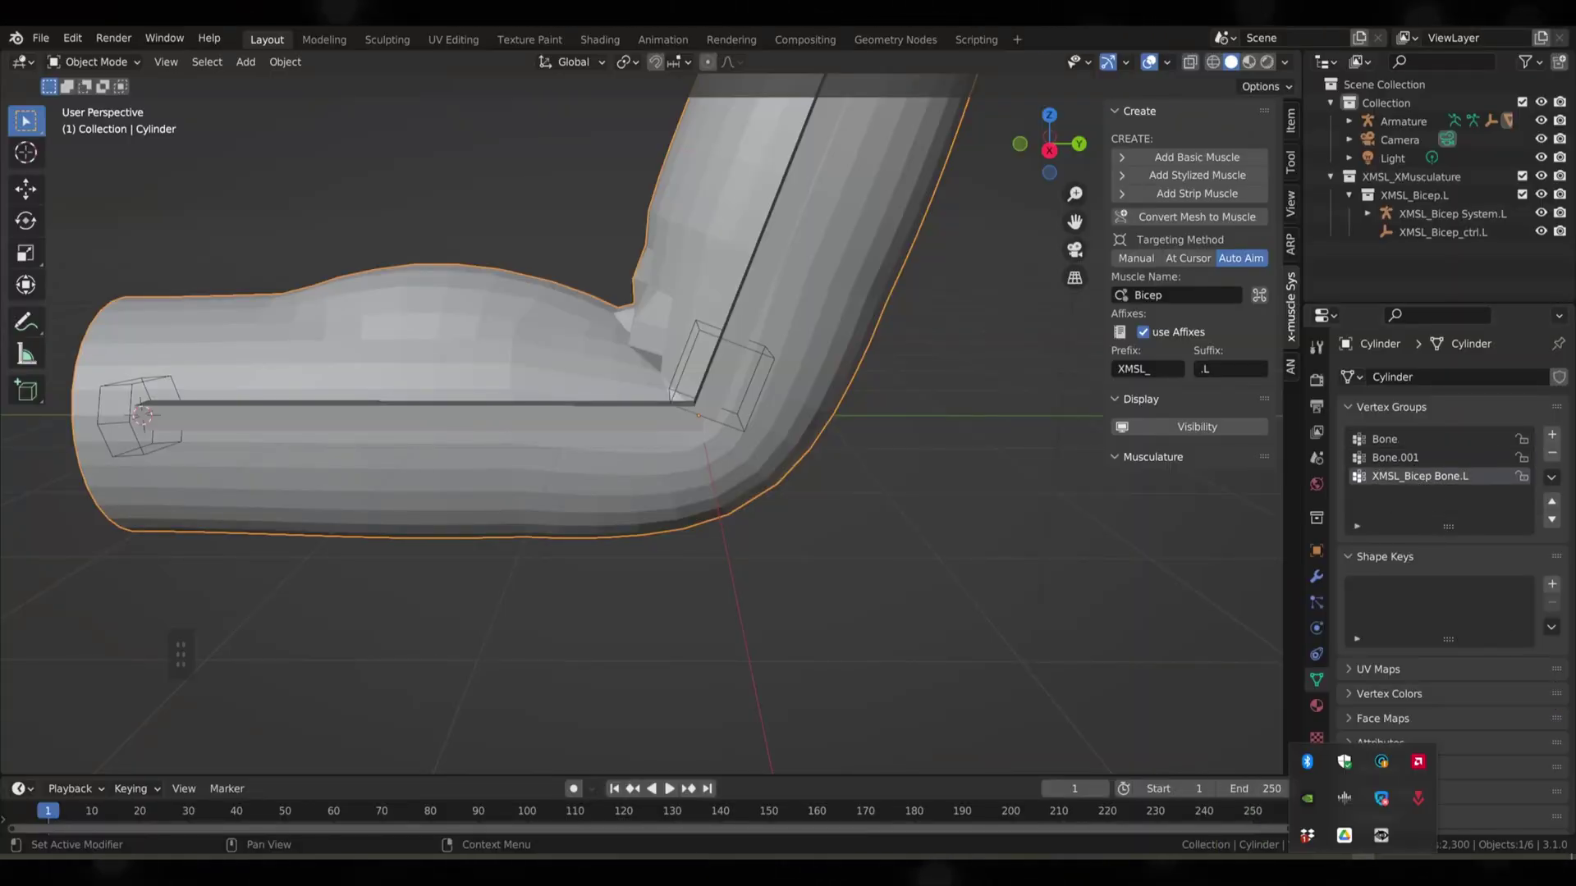
pyautogui.rightClick(1390, 800)
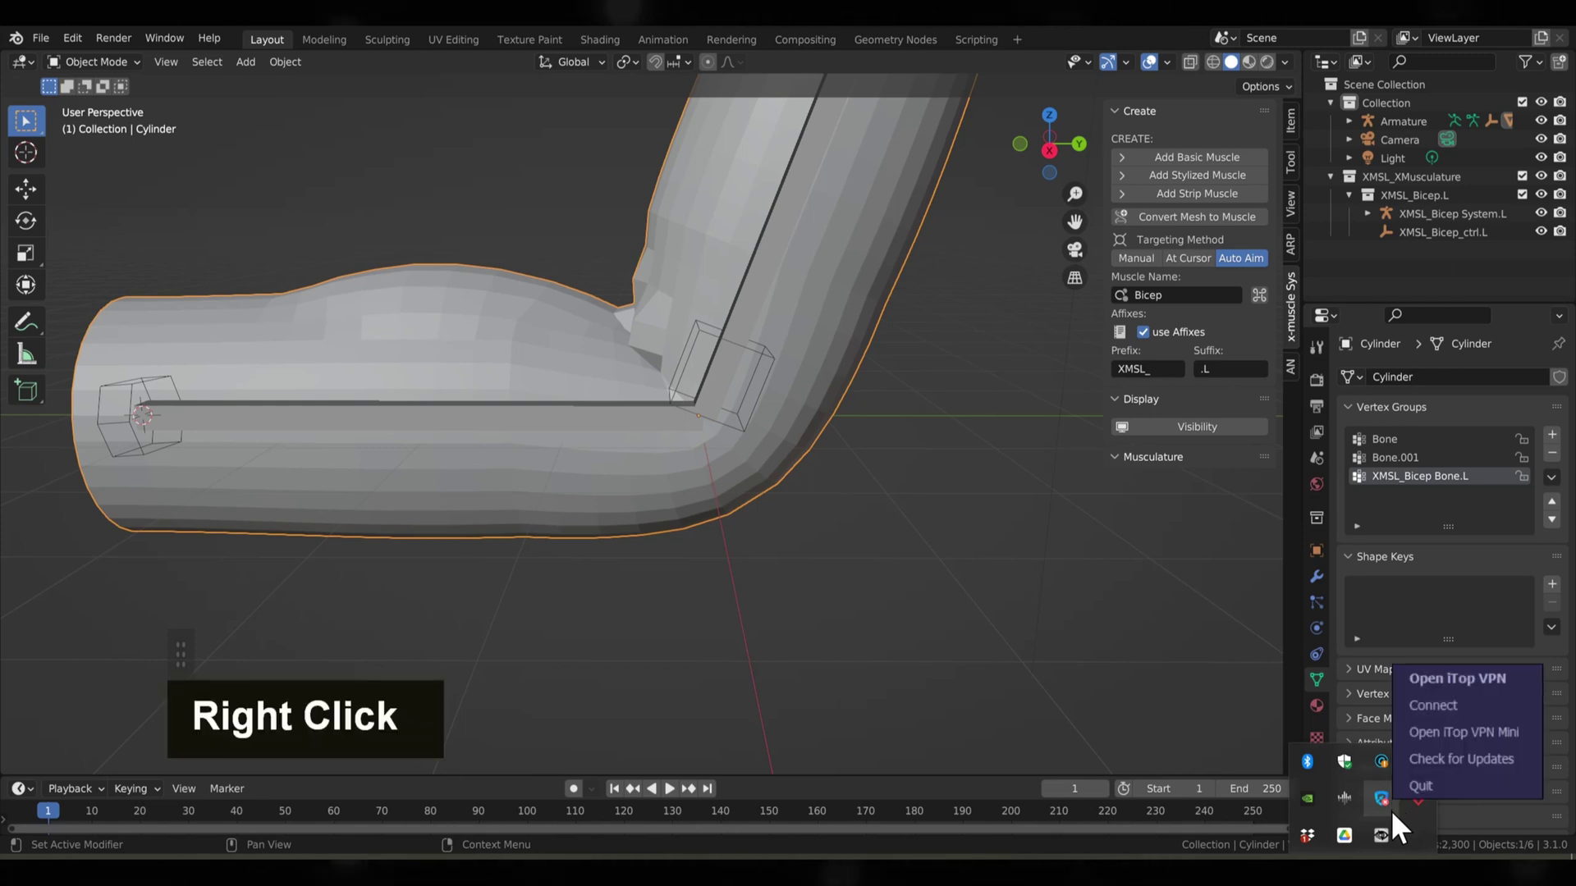
pyautogui.click(1420, 785)
# - Dismiss the Advanced SystemCare notice and exit it from its tray menu
pyautogui.rightClick(1382, 761)
pyautogui.click(1385, 756)
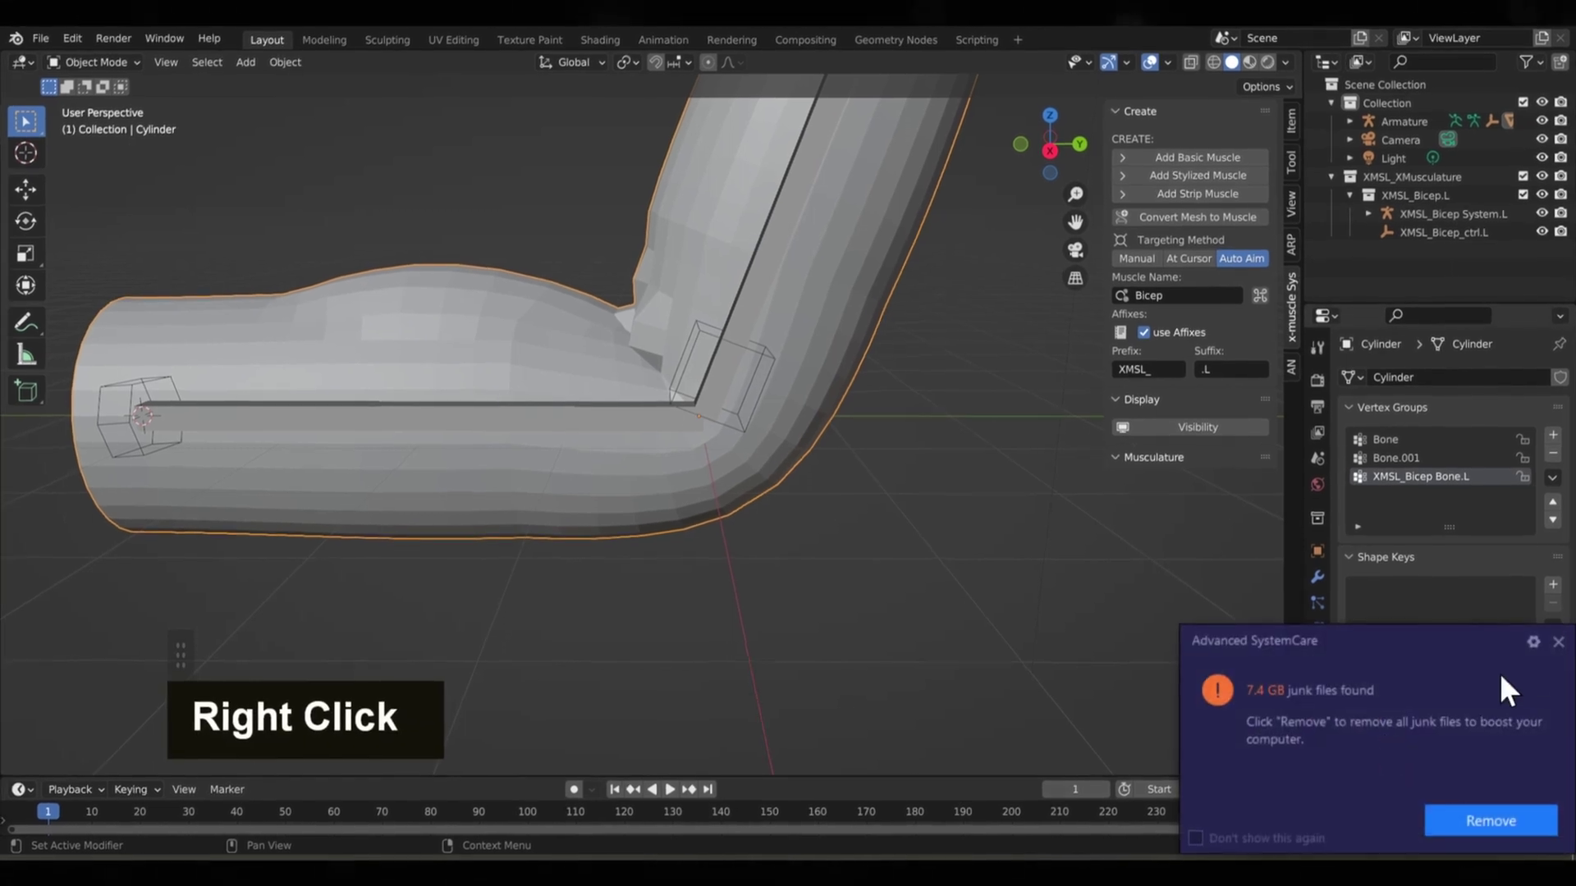
pyautogui.click(1558, 642)
pyautogui.rightClick(1382, 756)
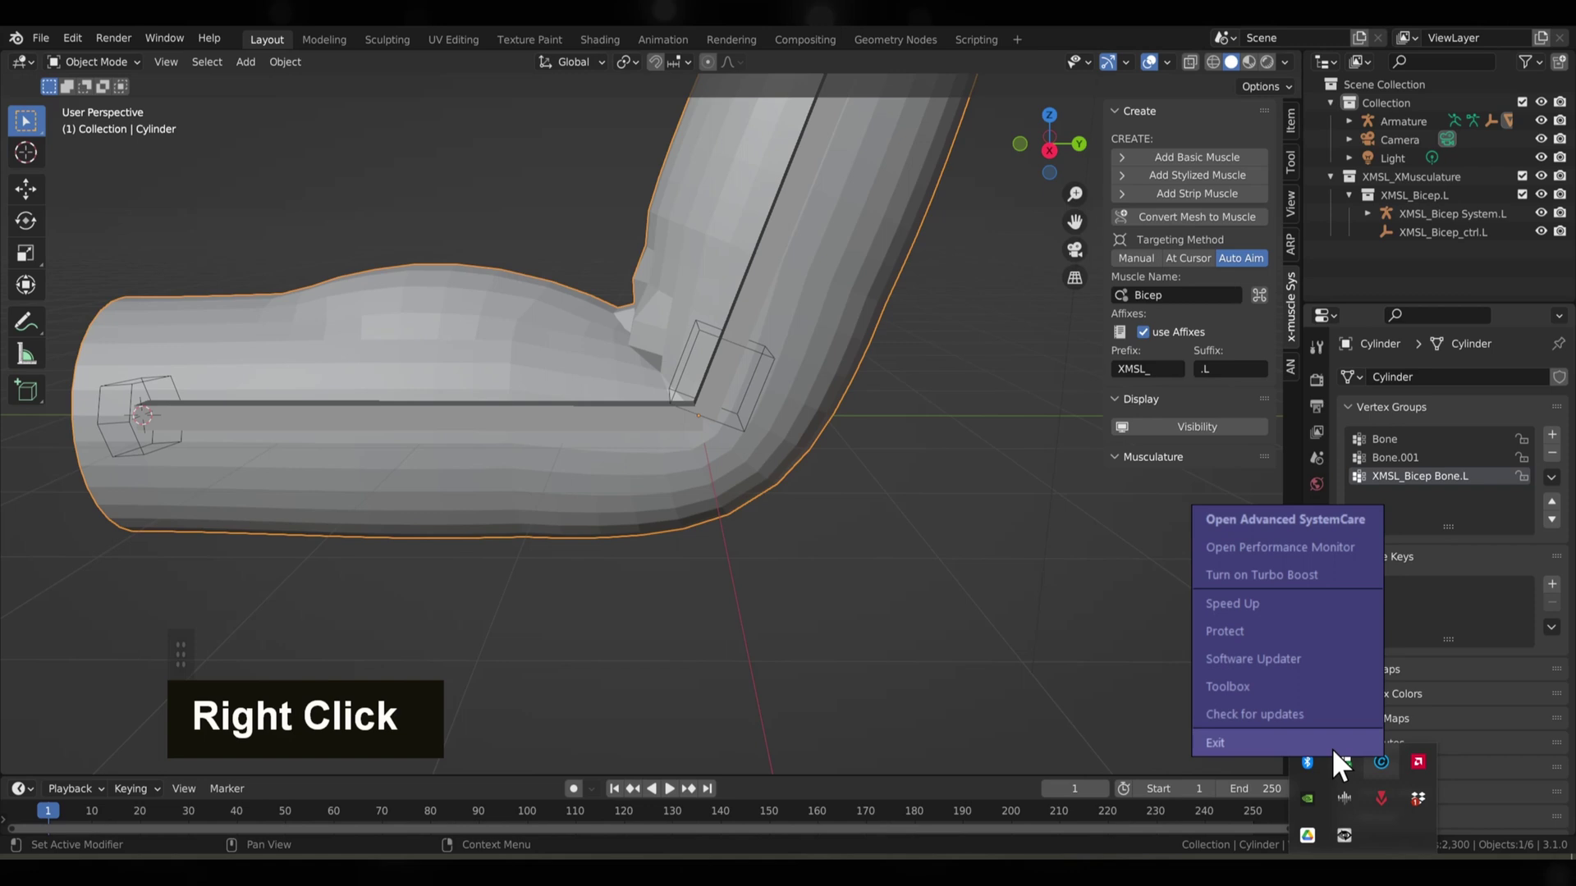
pyautogui.click(1331, 744)
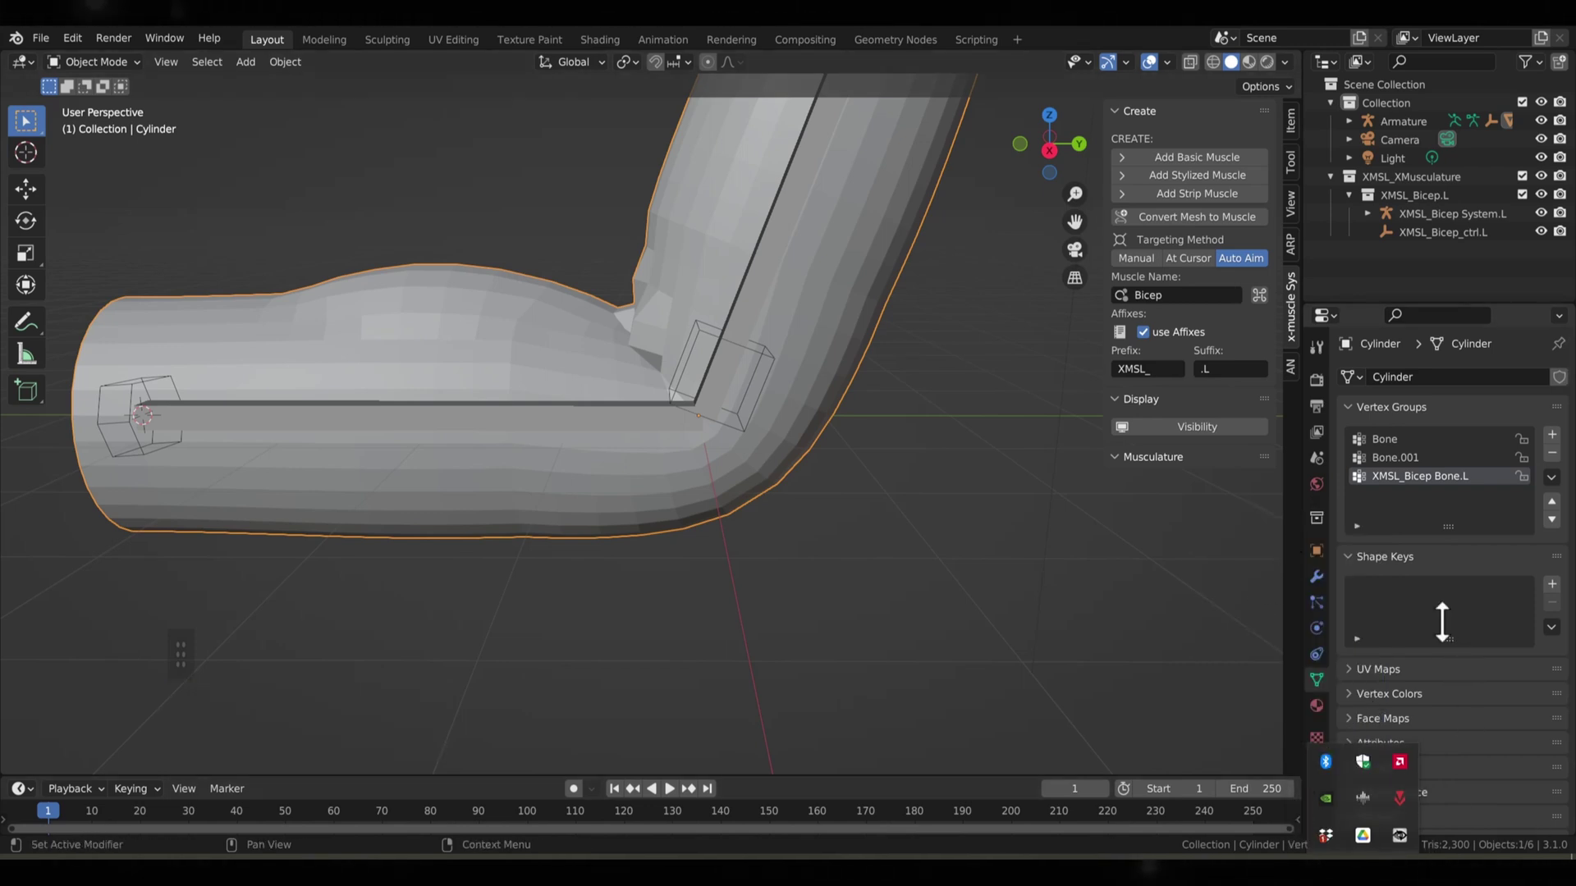
pyautogui.click(1428, 561)
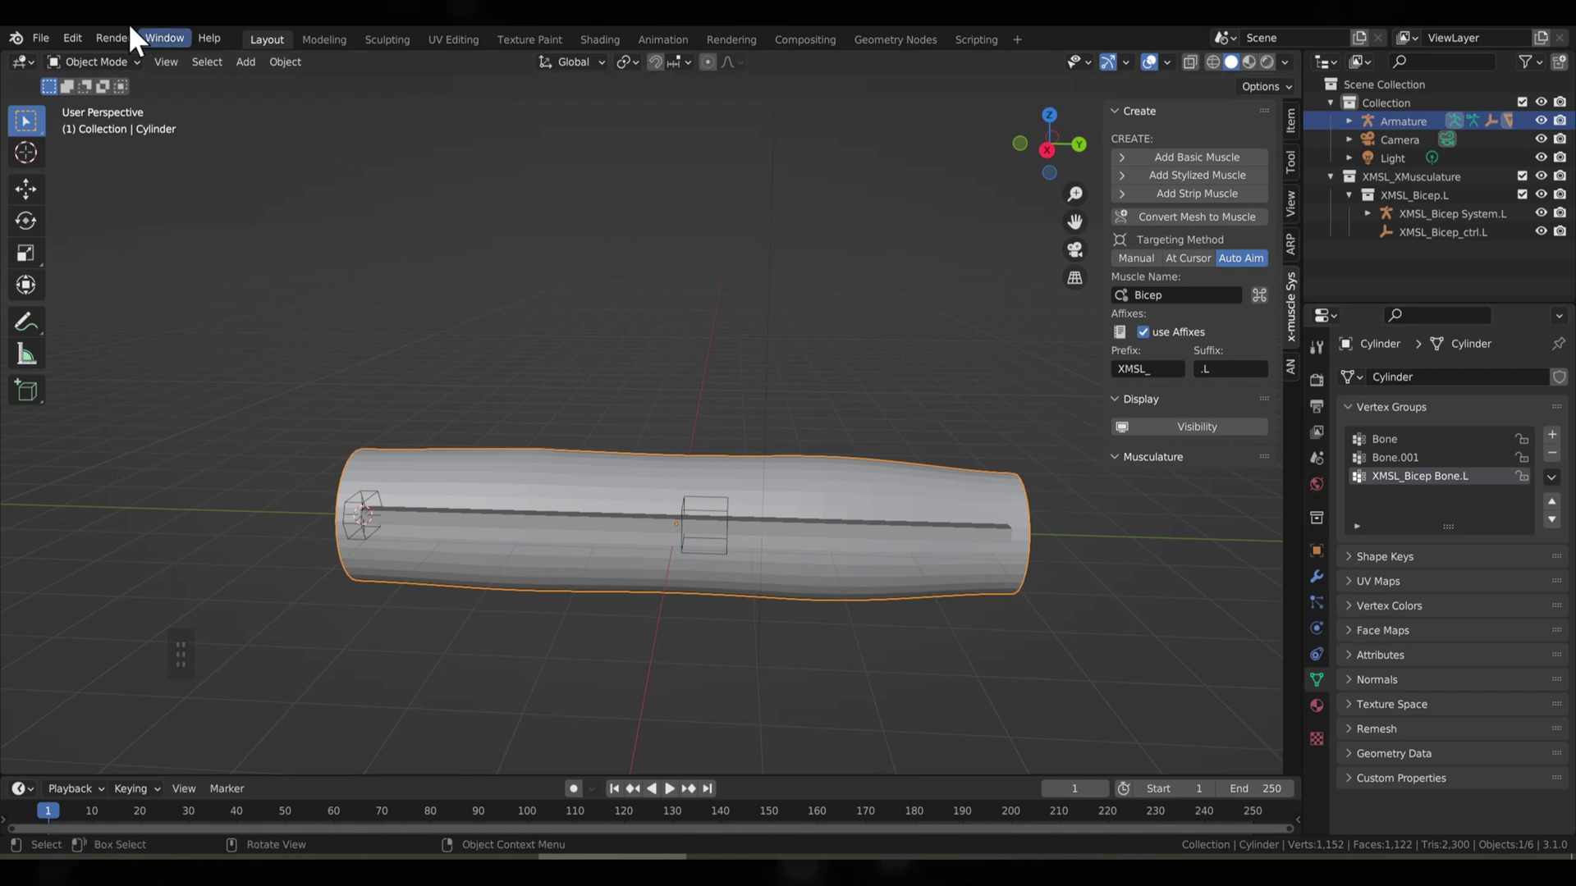
# - Switch the cylinder to Weight Paint mode showing the XMSL_Bicep Bone.L weights
pyautogui.click(107, 62)
pyautogui.click(127, 166)
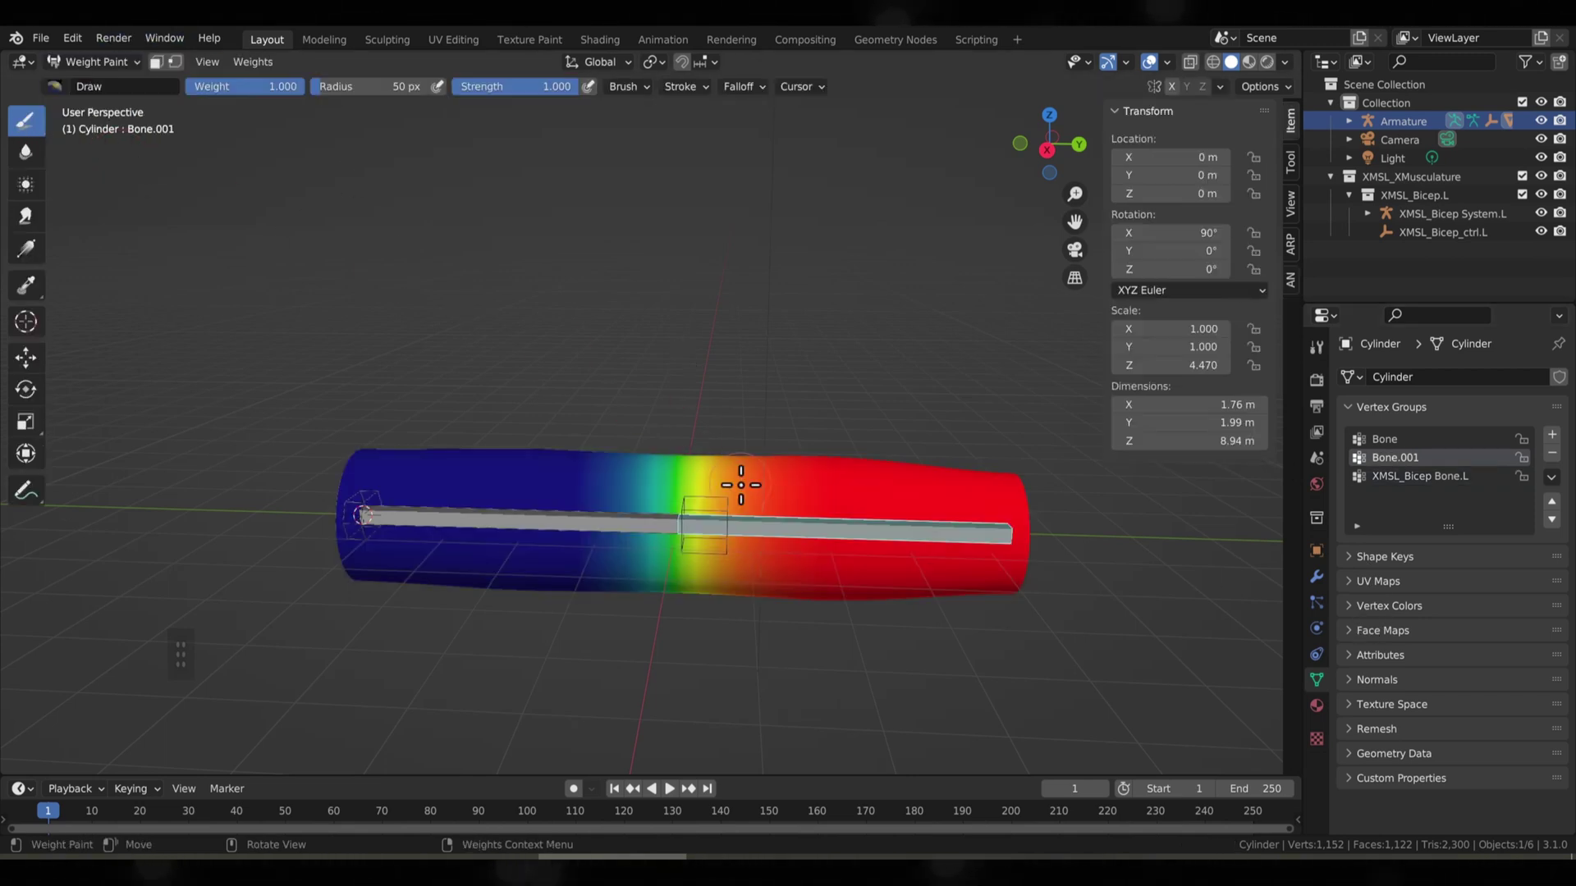
pyautogui.click(1441, 476)
pyautogui.scroll(3, 812, 512)
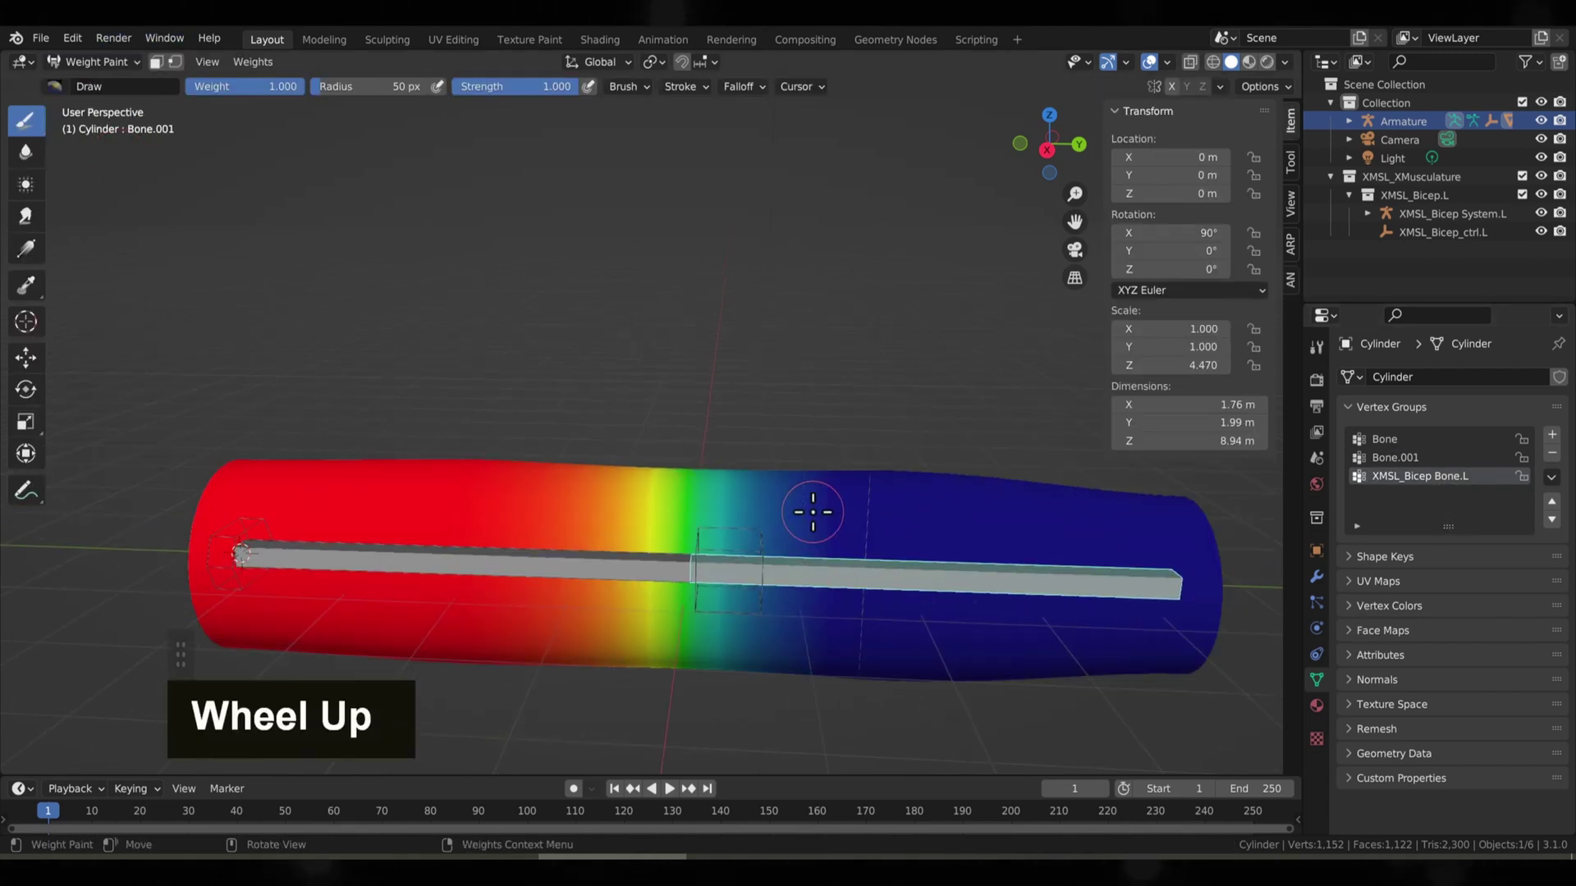
pyautogui.keyDown('shift'); pyautogui.moveTo(813, 512); pyautogui.dragTo(797, 387, button='middle'); pyautogui.keyUp('shift')
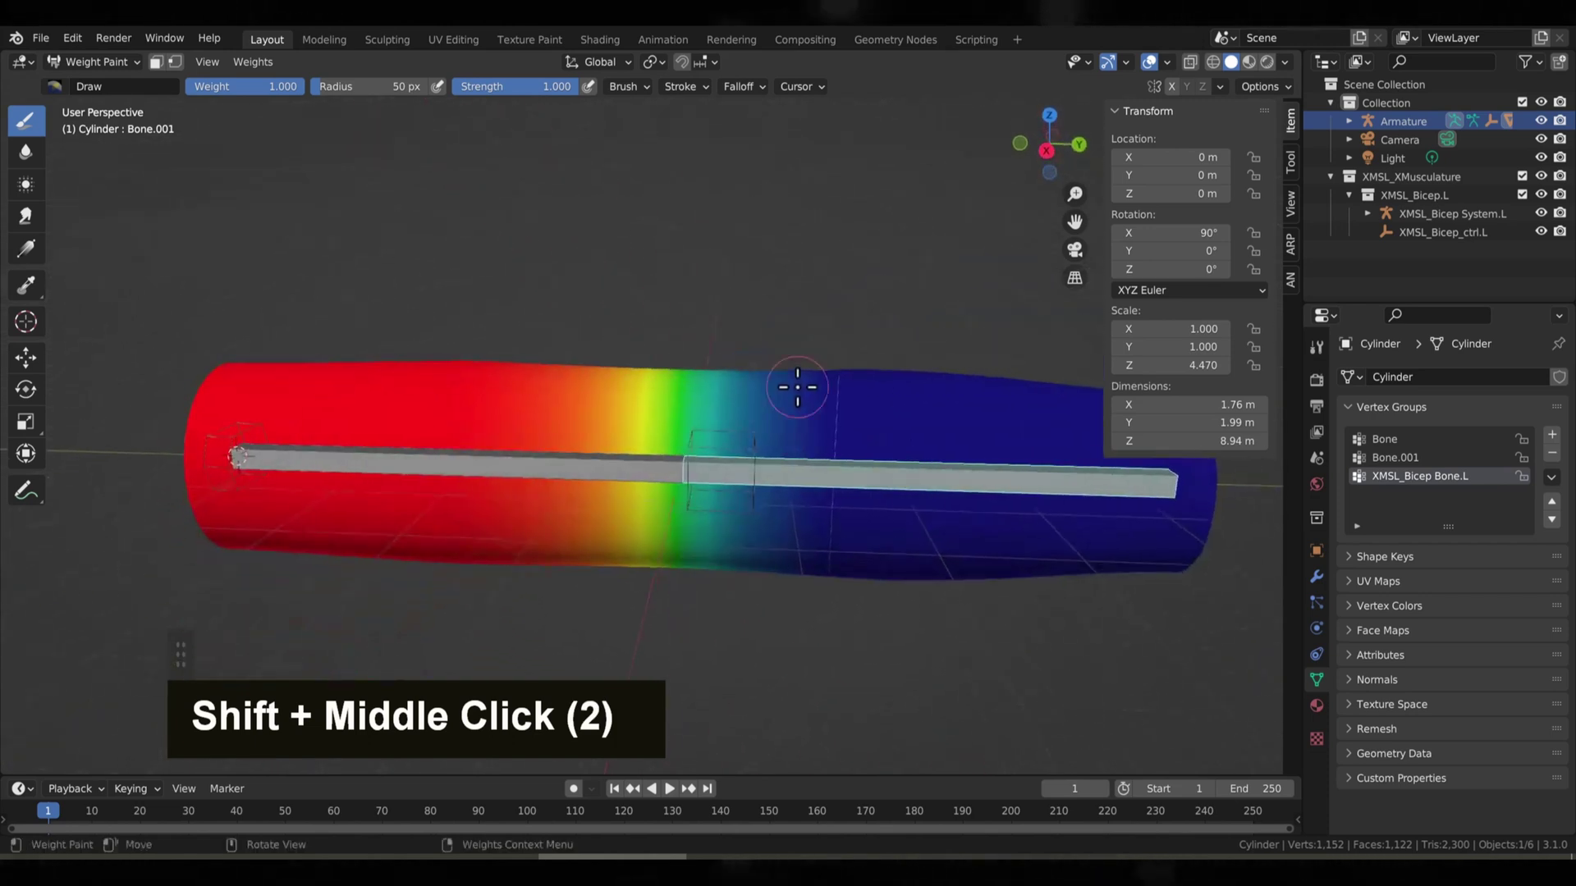
# - Choose the Subtract weight brush with Projected falloff
pyautogui.click(69, 86)
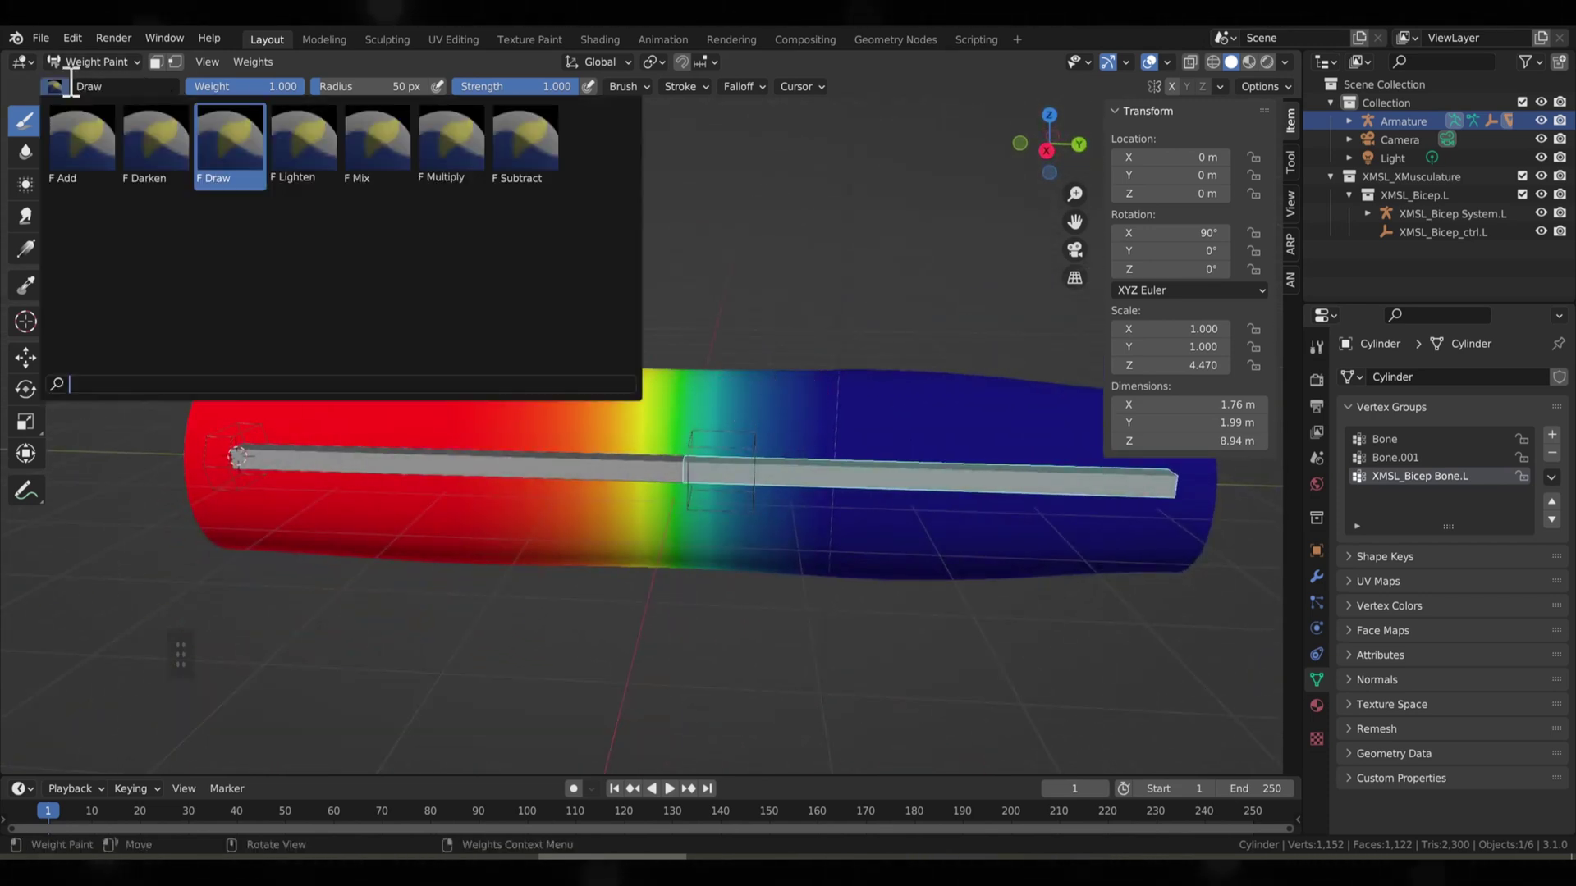
pyautogui.click(522, 138)
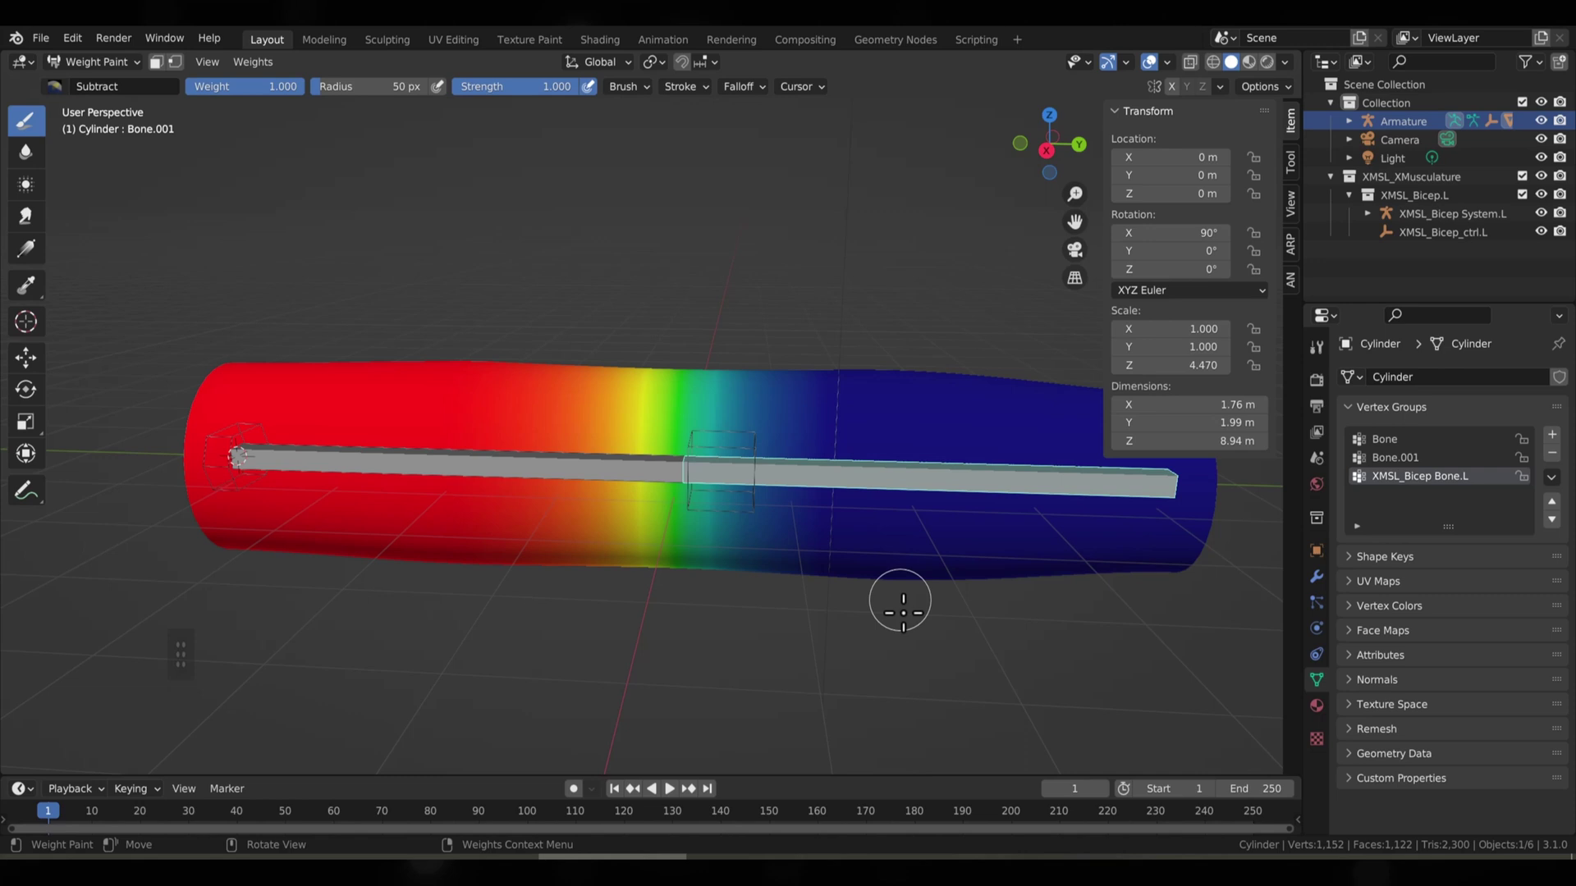
pyautogui.scroll(-2, 875, 340)
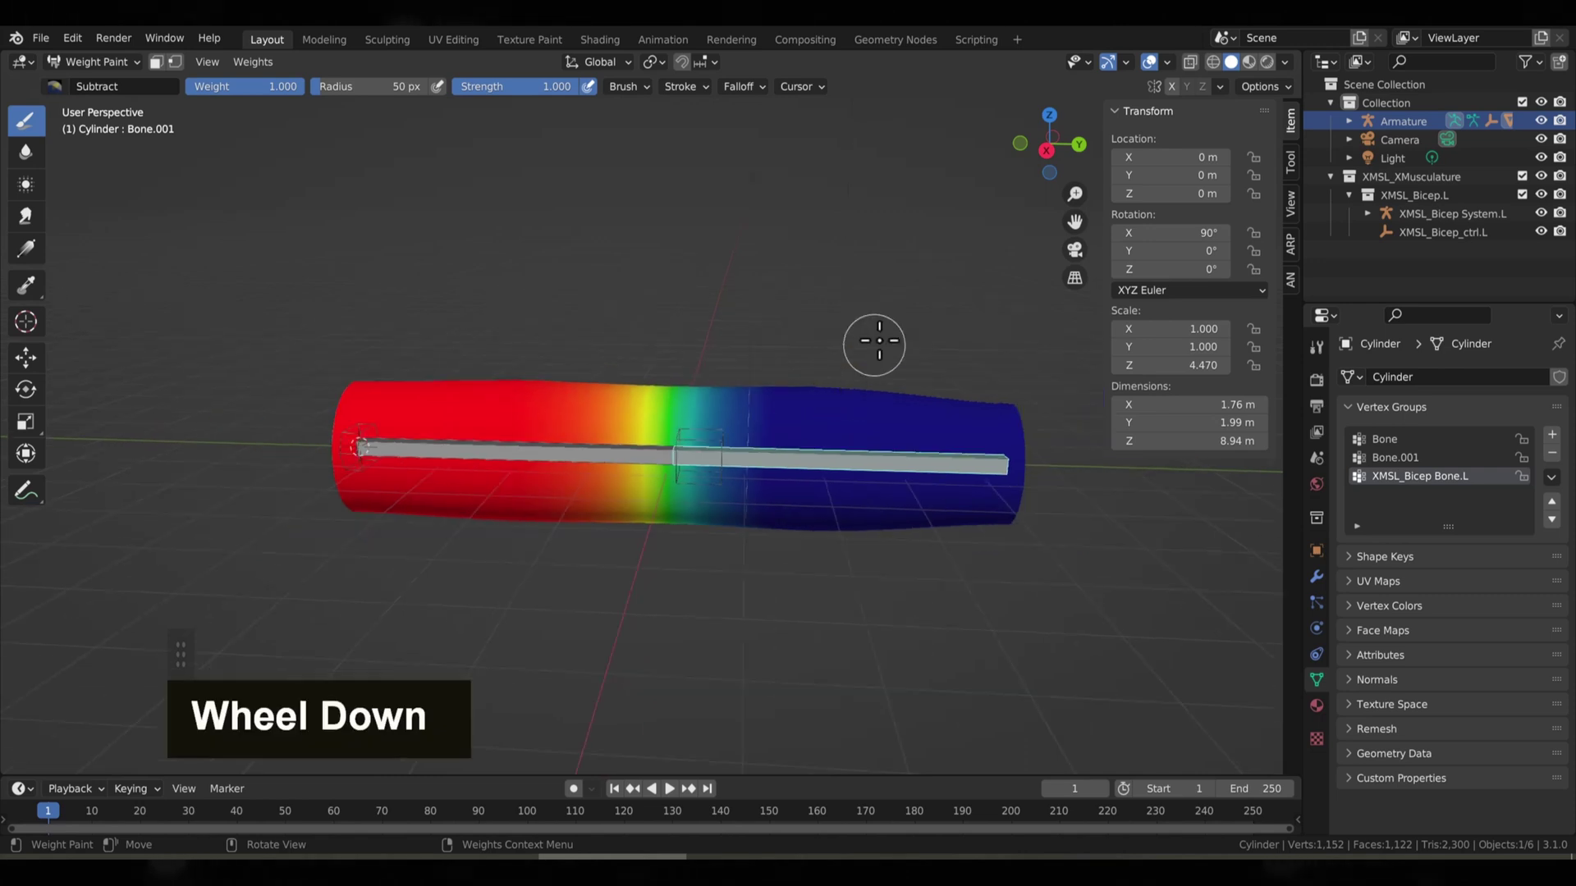
pyautogui.click(680, 87)
pyautogui.click(738, 87)
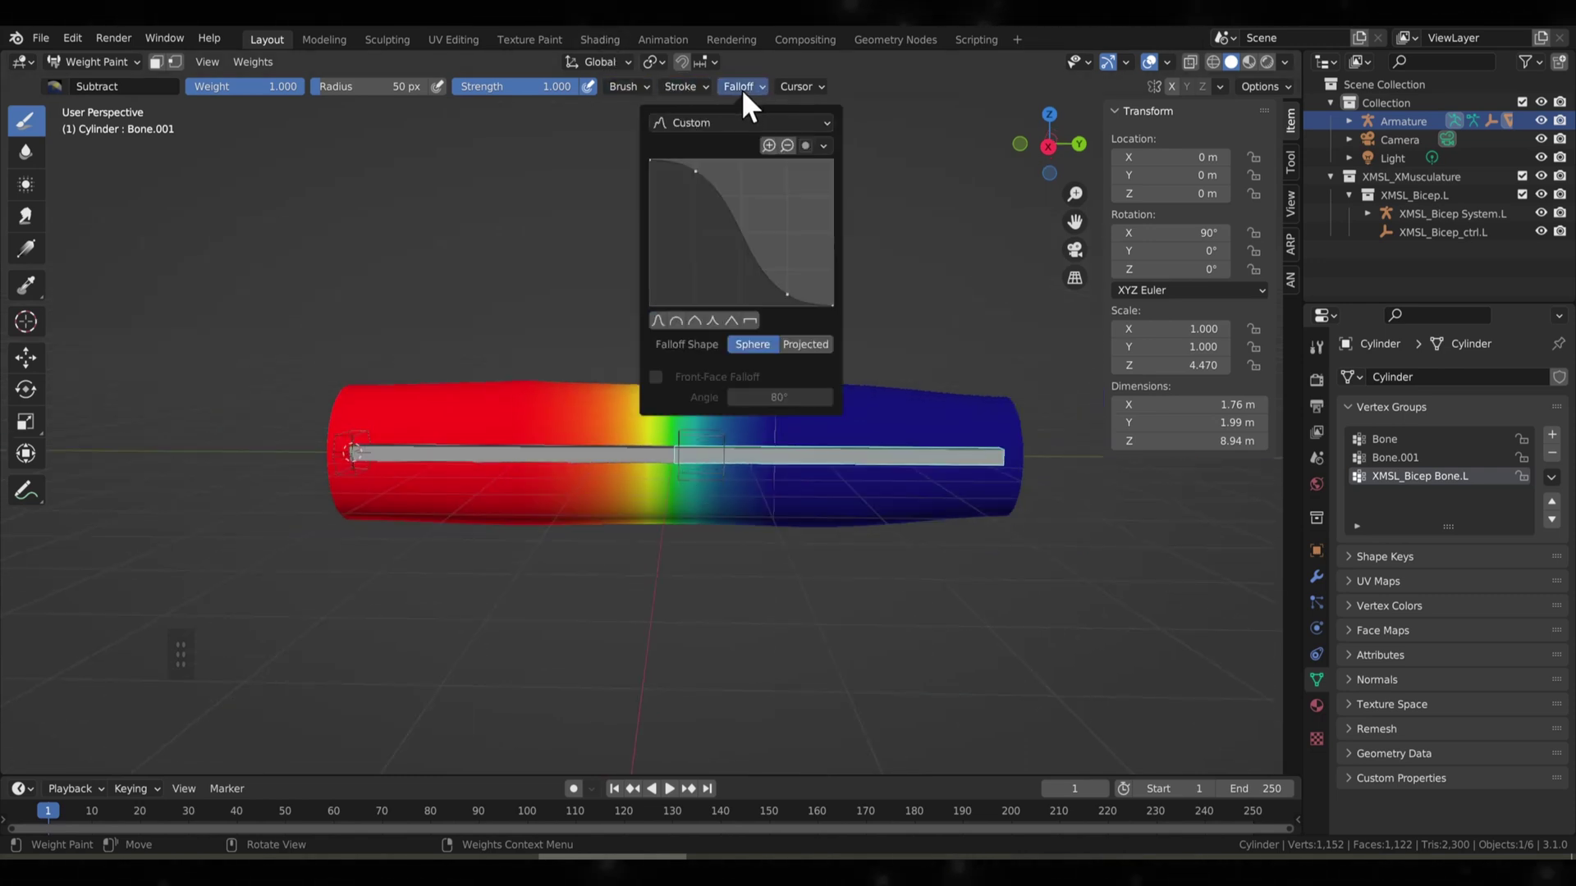
pyautogui.click(811, 343)
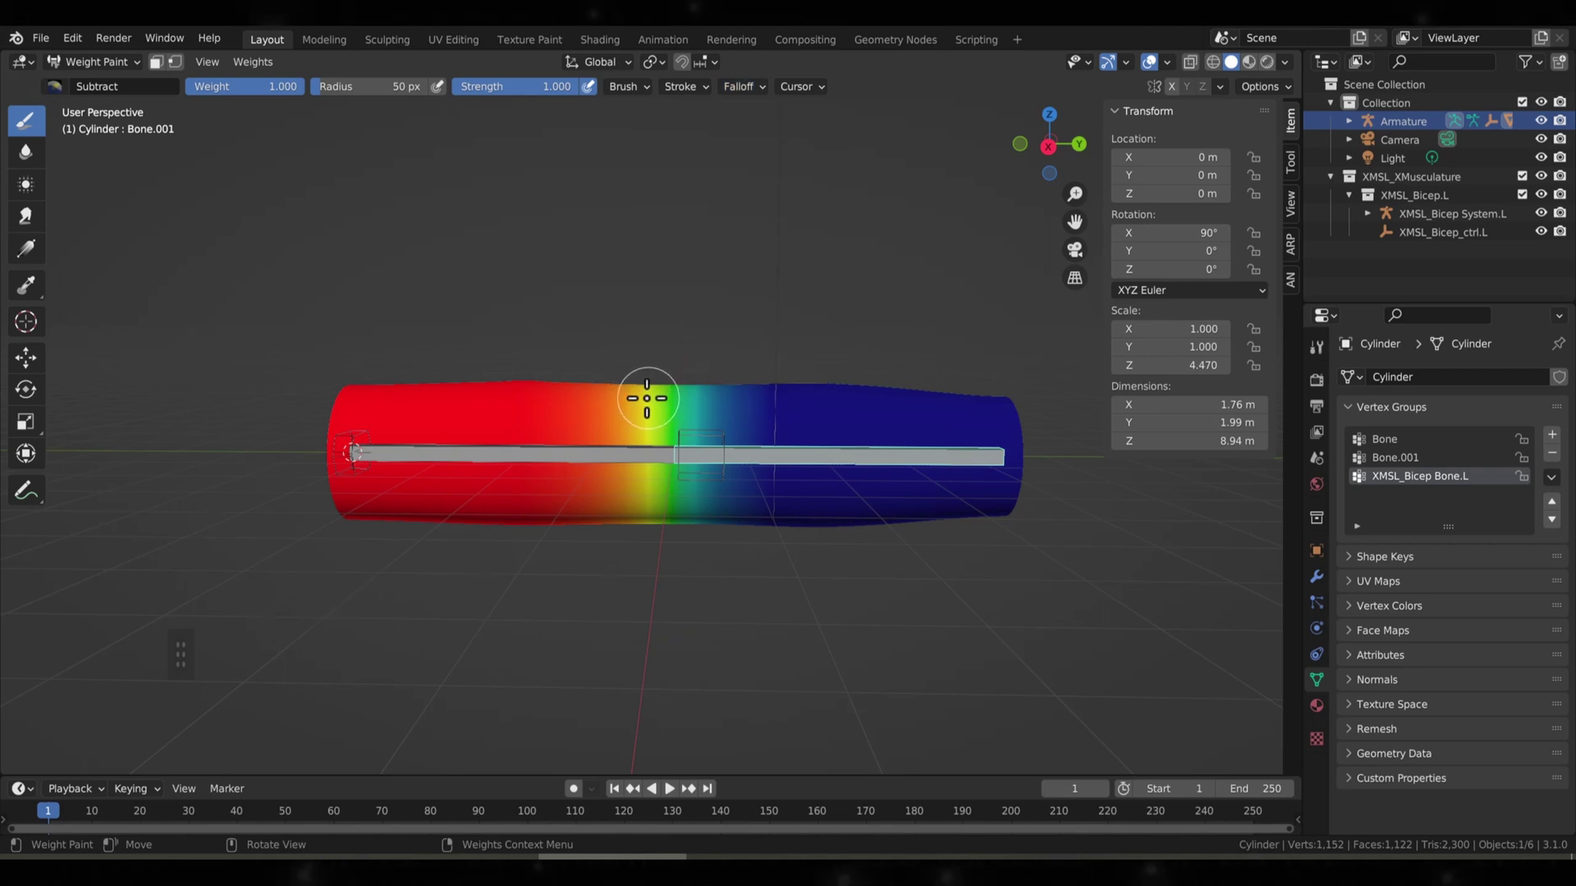
# - From a side view, subtract weight from the green band until it turns blue
pyautogui.moveTo(568, 330); pyautogui.dragTo(538, 607)
pyautogui.moveTo(348, 353); pyautogui.dragTo(706, 374, button='middle')
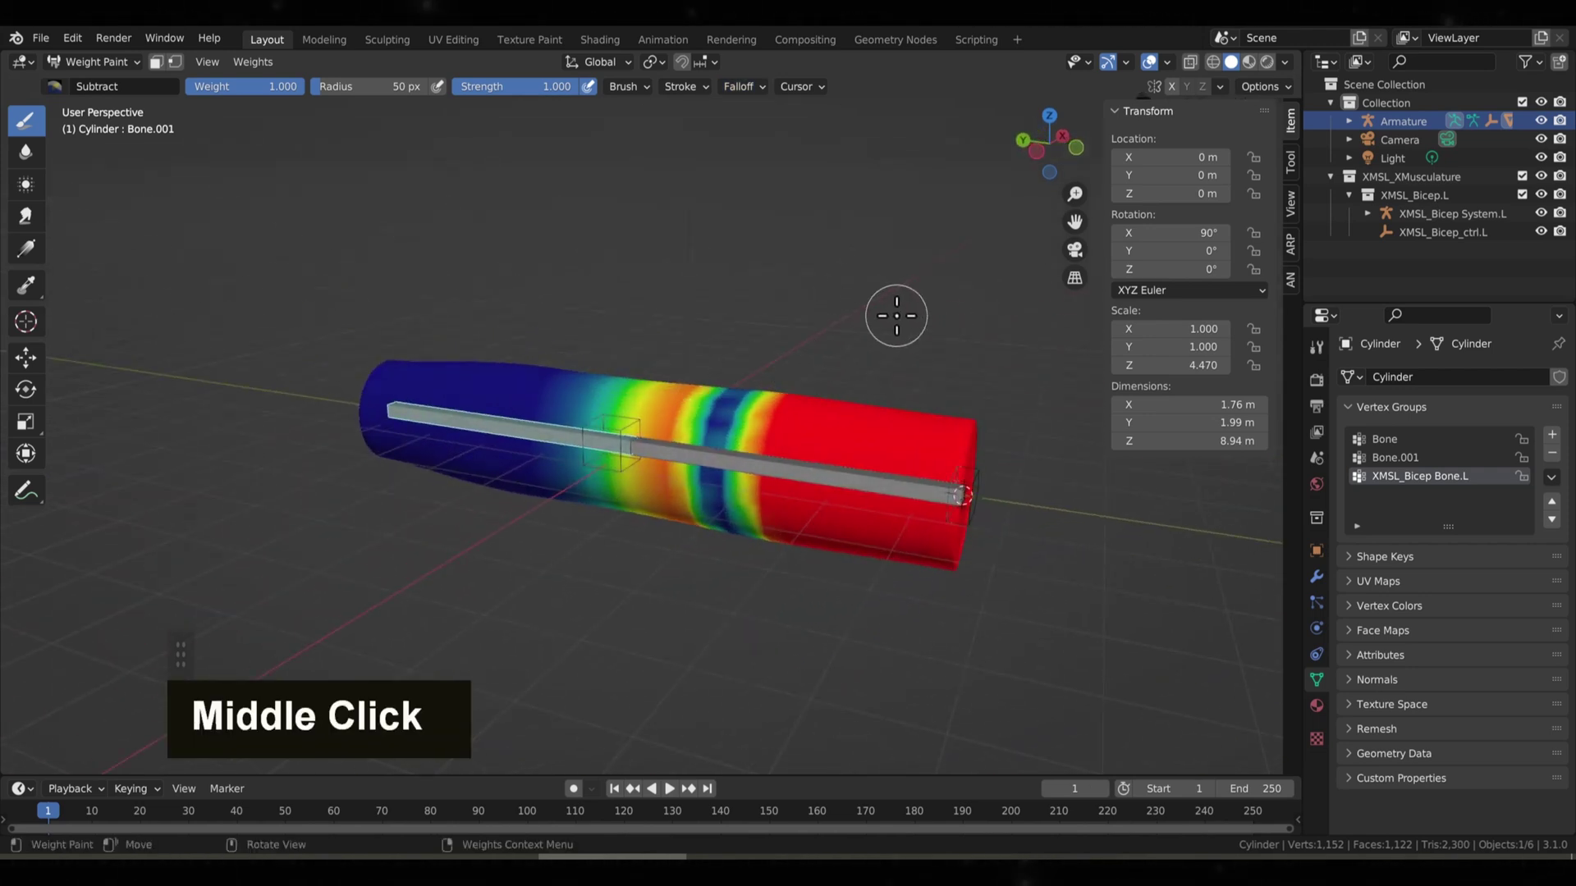
pyautogui.hotkey('ctrl', 'z')
pyautogui.moveTo(897, 316)
pyautogui.mouseDown(button='middle')
pyautogui.moveTo(599, 317)
pyautogui.moveTo(714, 362)
pyautogui.moveTo(665, 355)
pyautogui.mouseUp(button='middle')
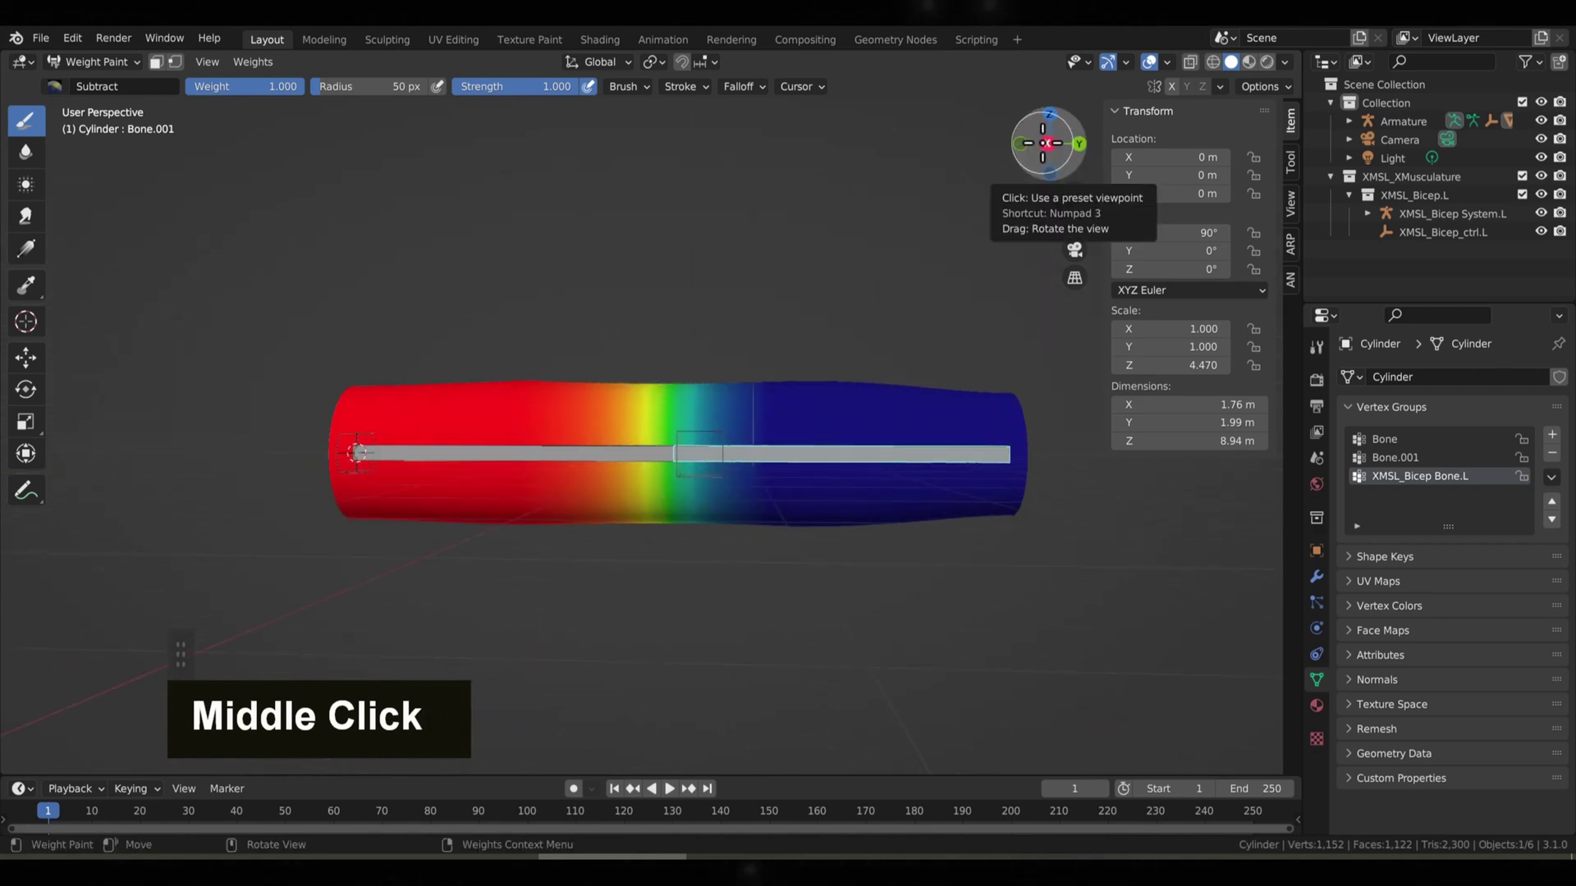
pyautogui.click(1043, 144)
pyautogui.moveTo(736, 344)
pyautogui.mouseDown()
pyautogui.moveTo(745, 546)
pyautogui.moveTo(714, 409)
pyautogui.mouseUp()
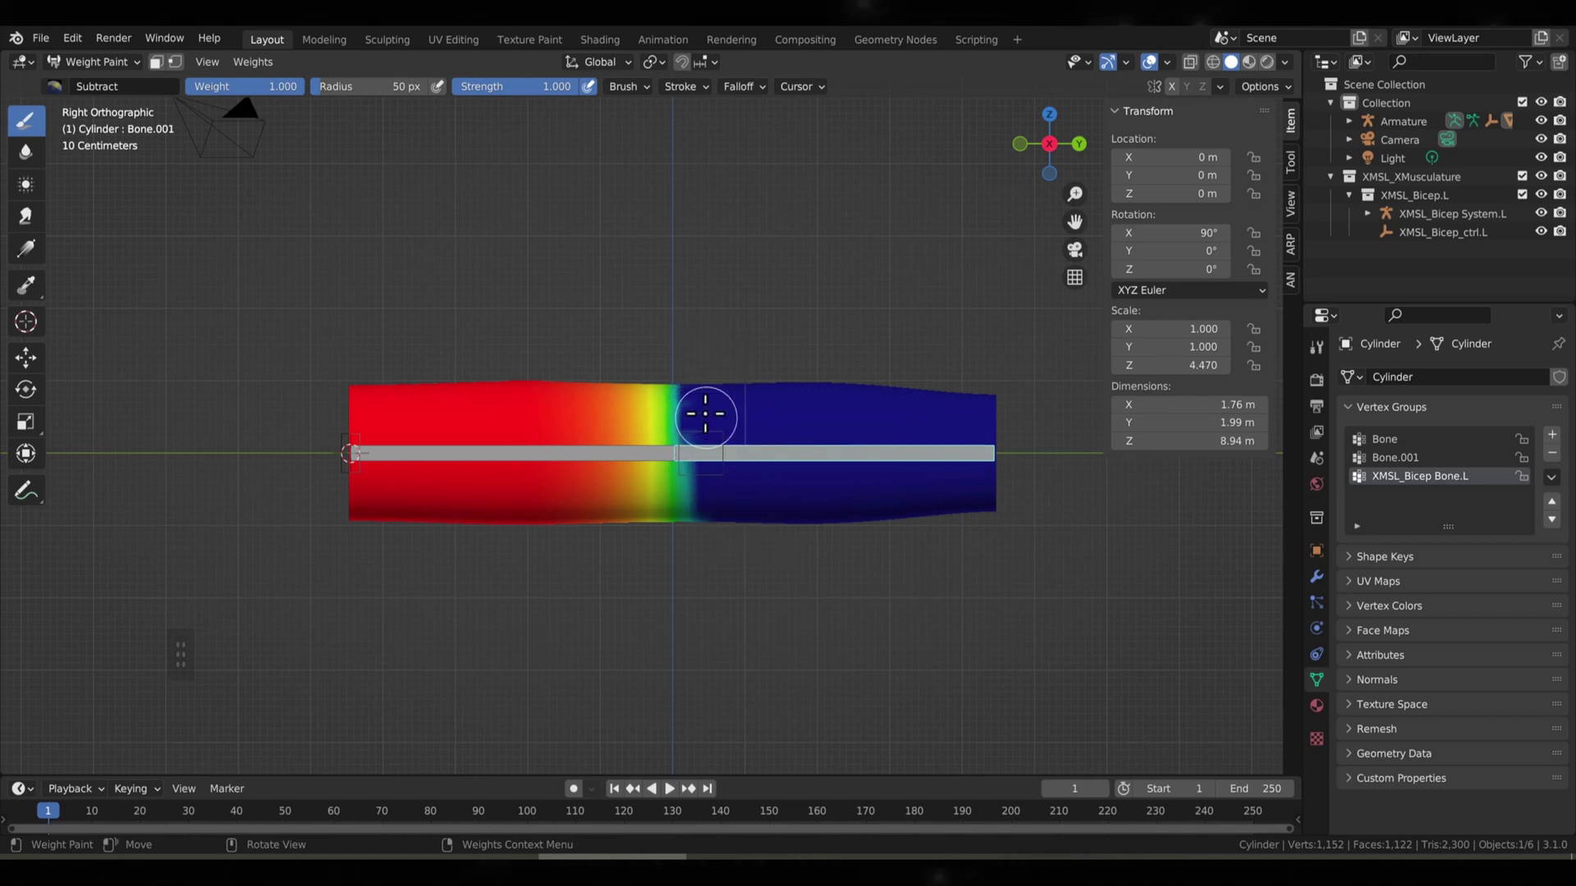
pyautogui.moveTo(671, 370); pyautogui.dragTo(684, 411)
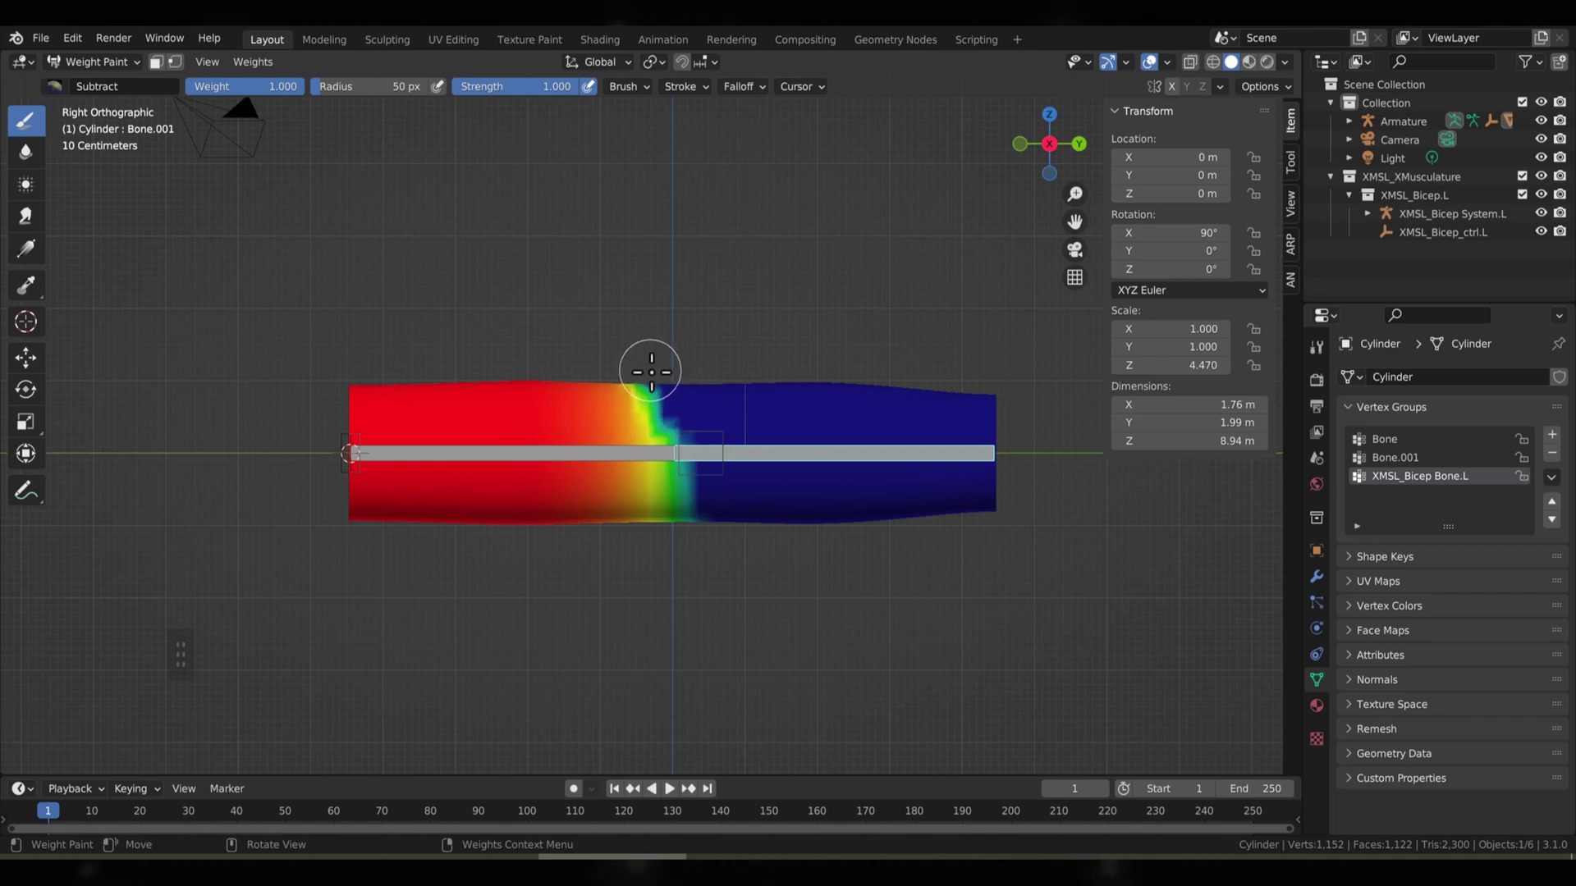
pyautogui.moveTo(605, 292); pyautogui.dragTo(624, 341, button='middle')
pyautogui.scroll(1, 622, 342)
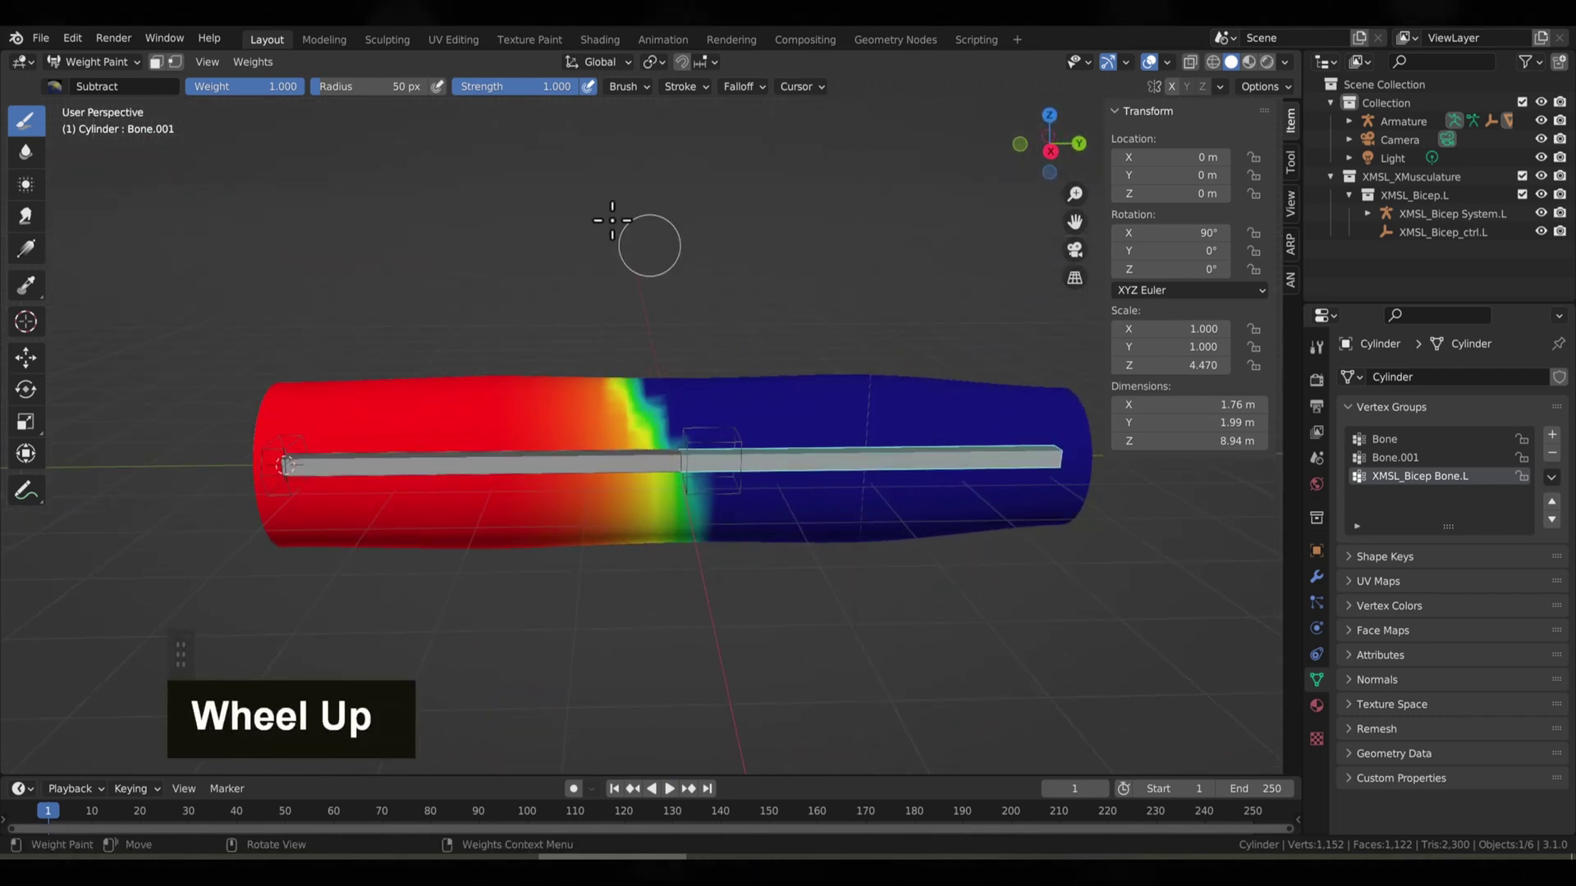
pyautogui.click(114, 61)
# - Return to Object Mode, test-rotate the lower bone about X in Pose Mode, then select the cylinder
pyautogui.click(118, 80)
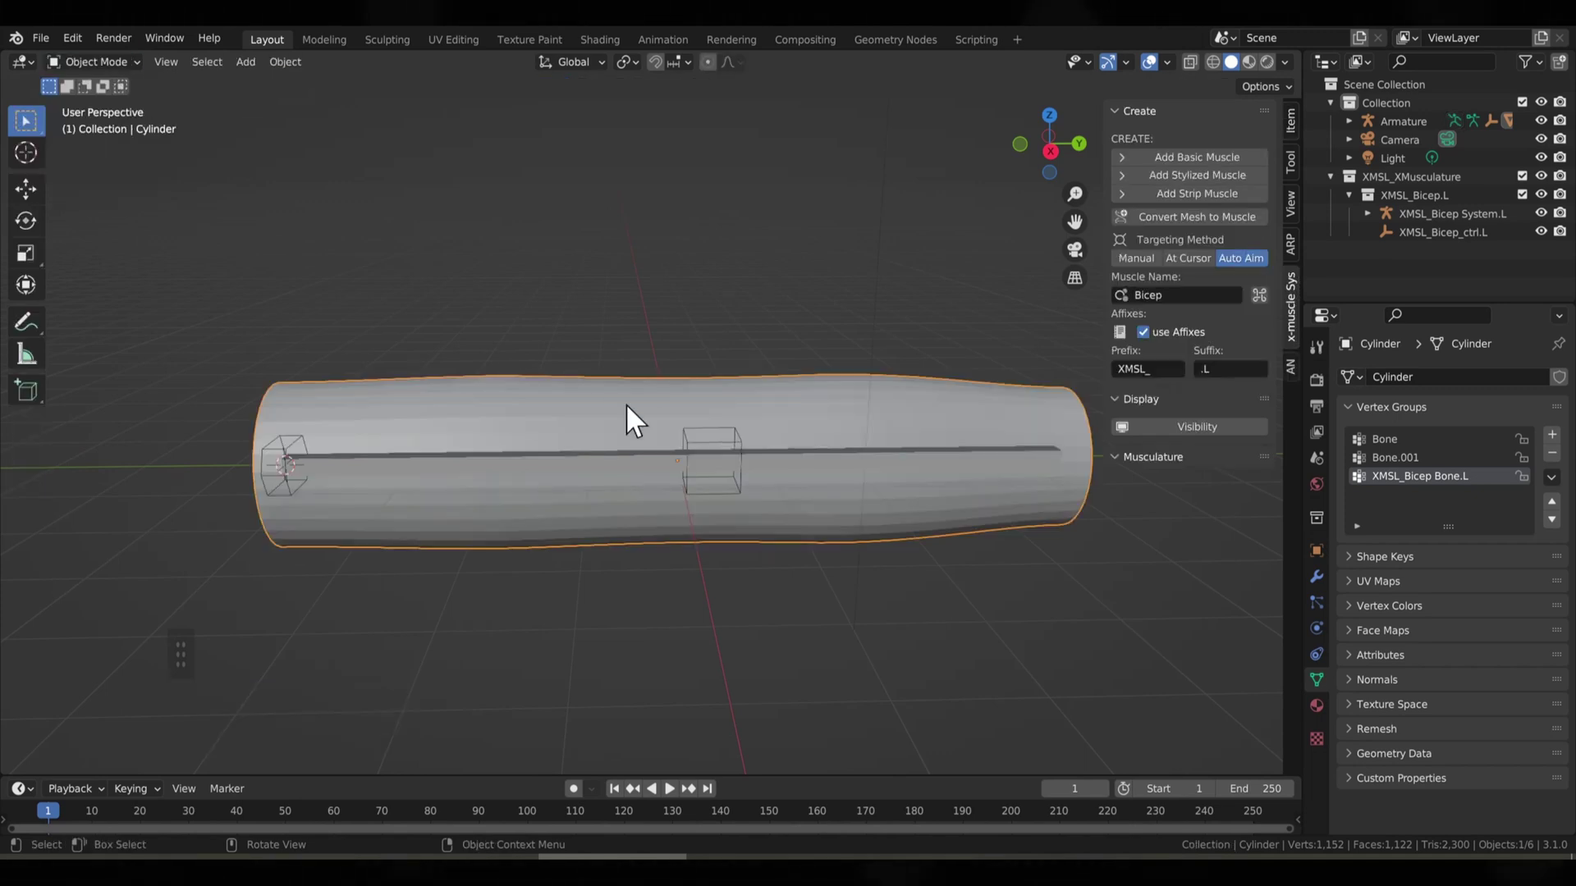
pyautogui.click(803, 467)
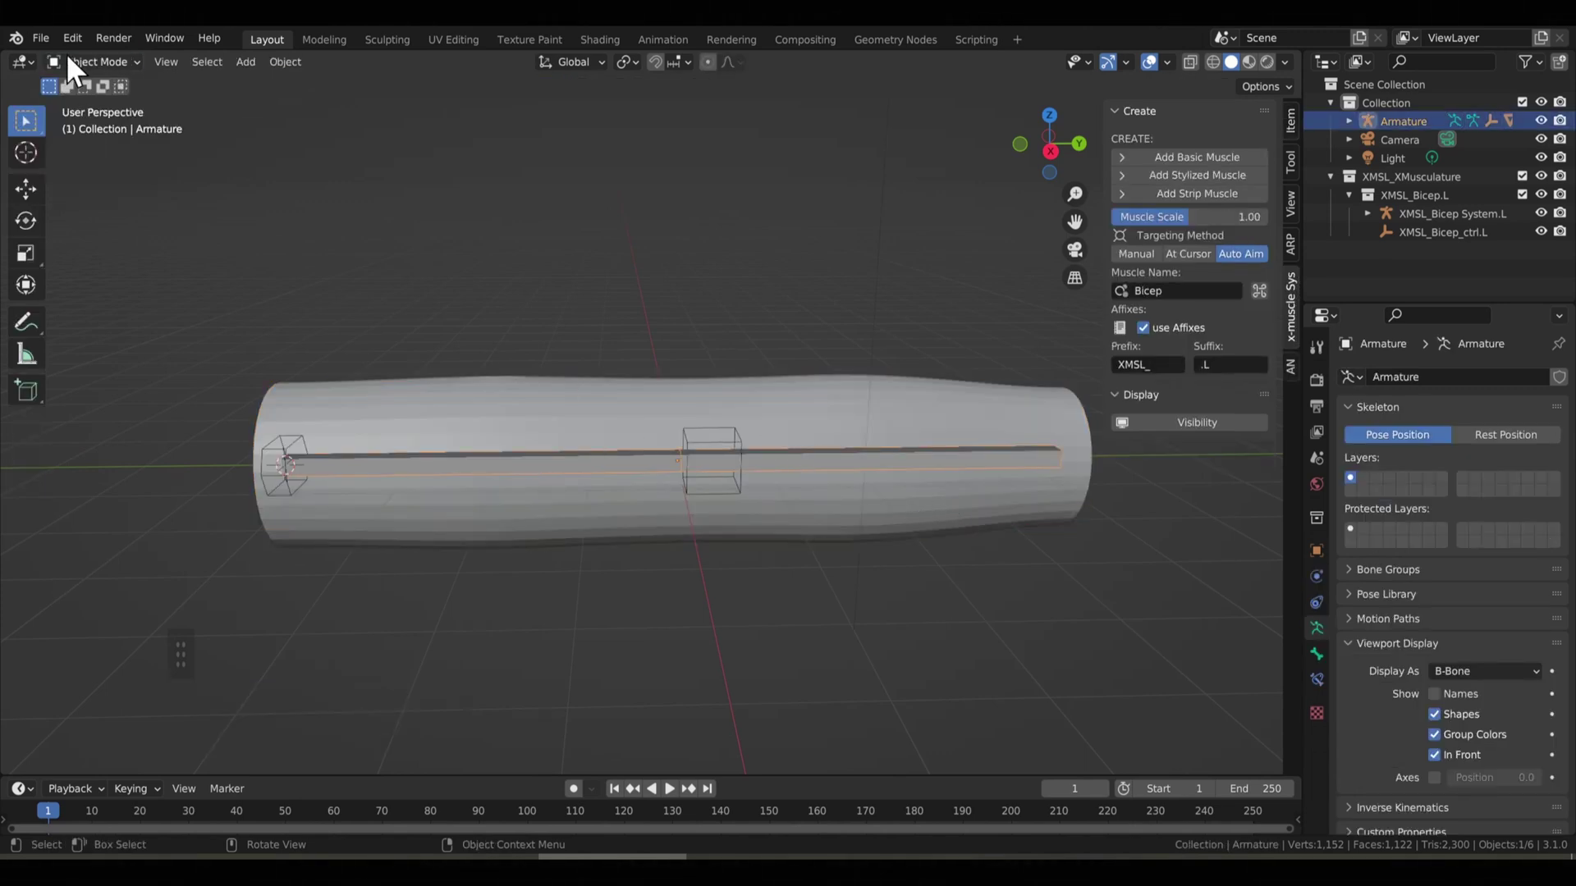
pyautogui.hotkey('ctrl', 'Tab')
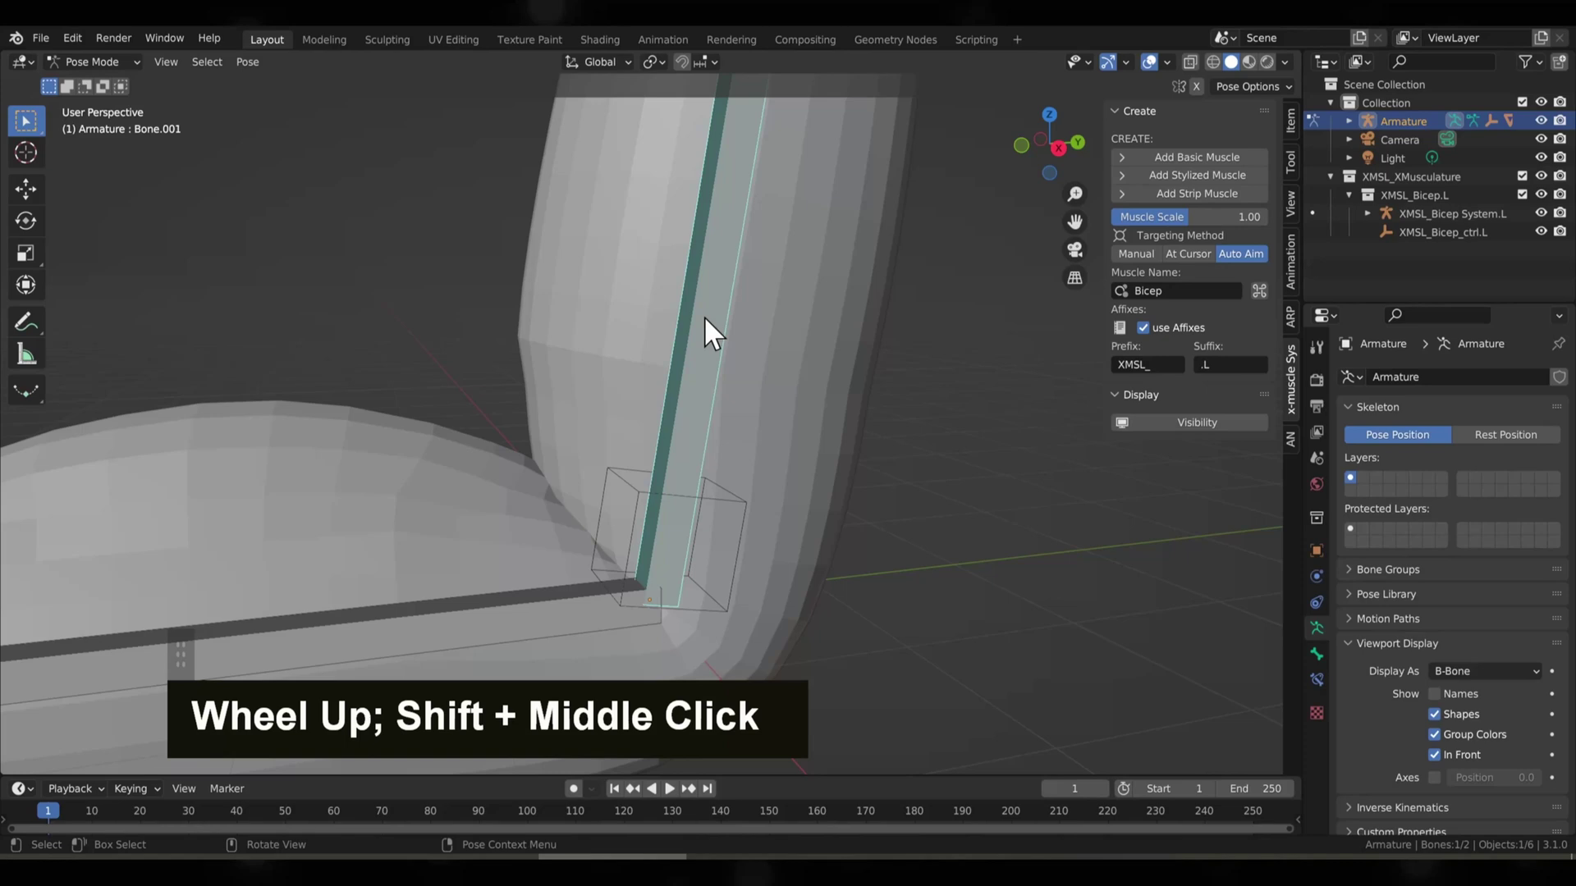
pyautogui.press('r')
pyautogui.press('x')
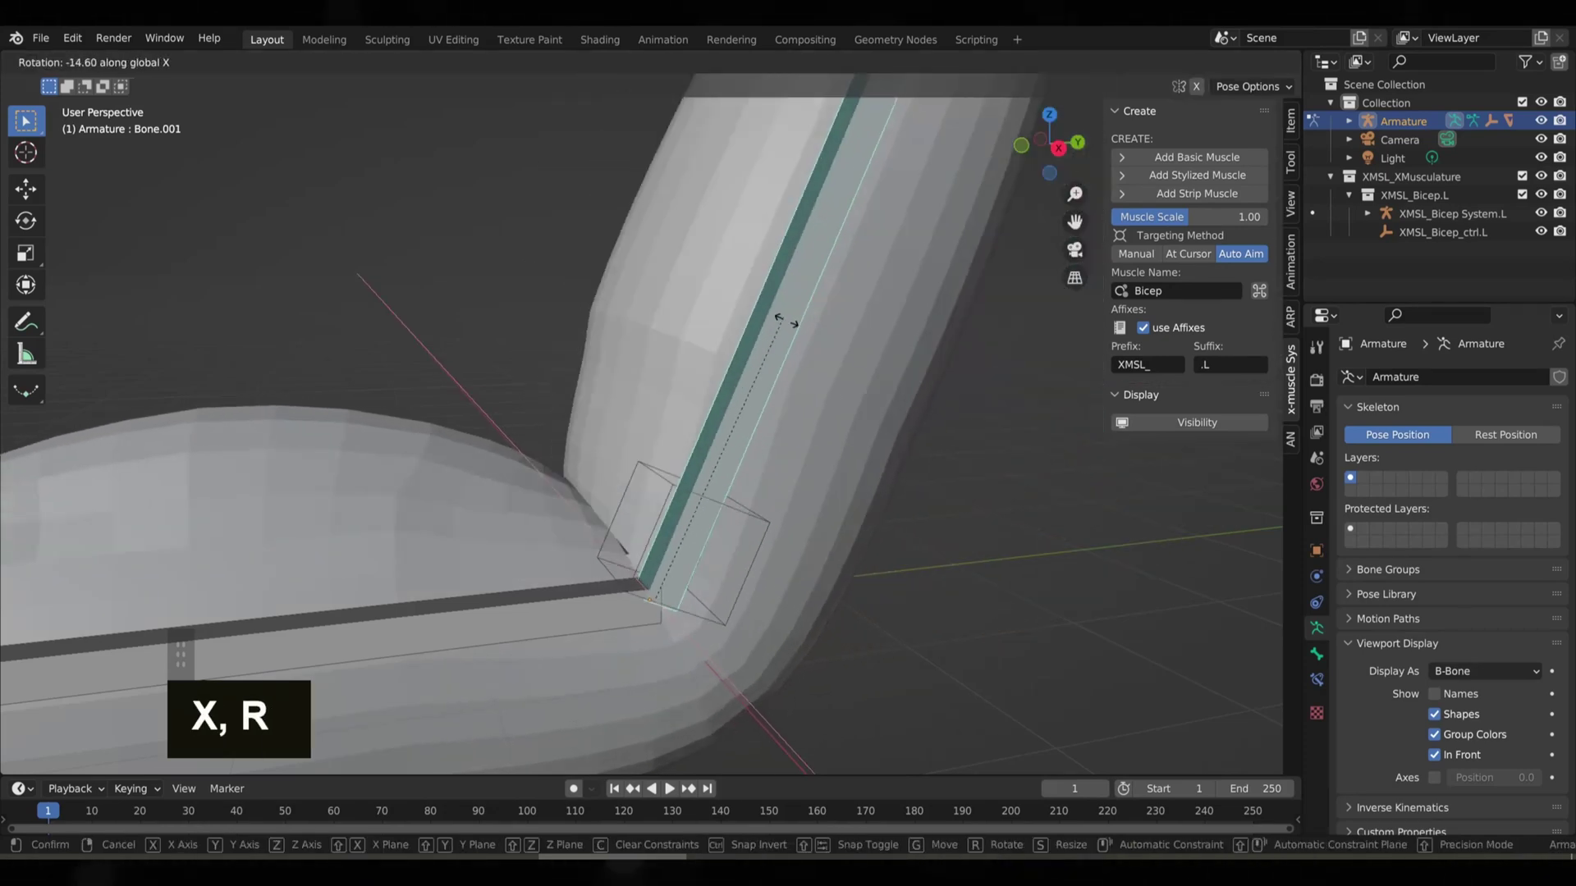
pyautogui.rightClick(830, 597)
pyautogui.click(575, 246)
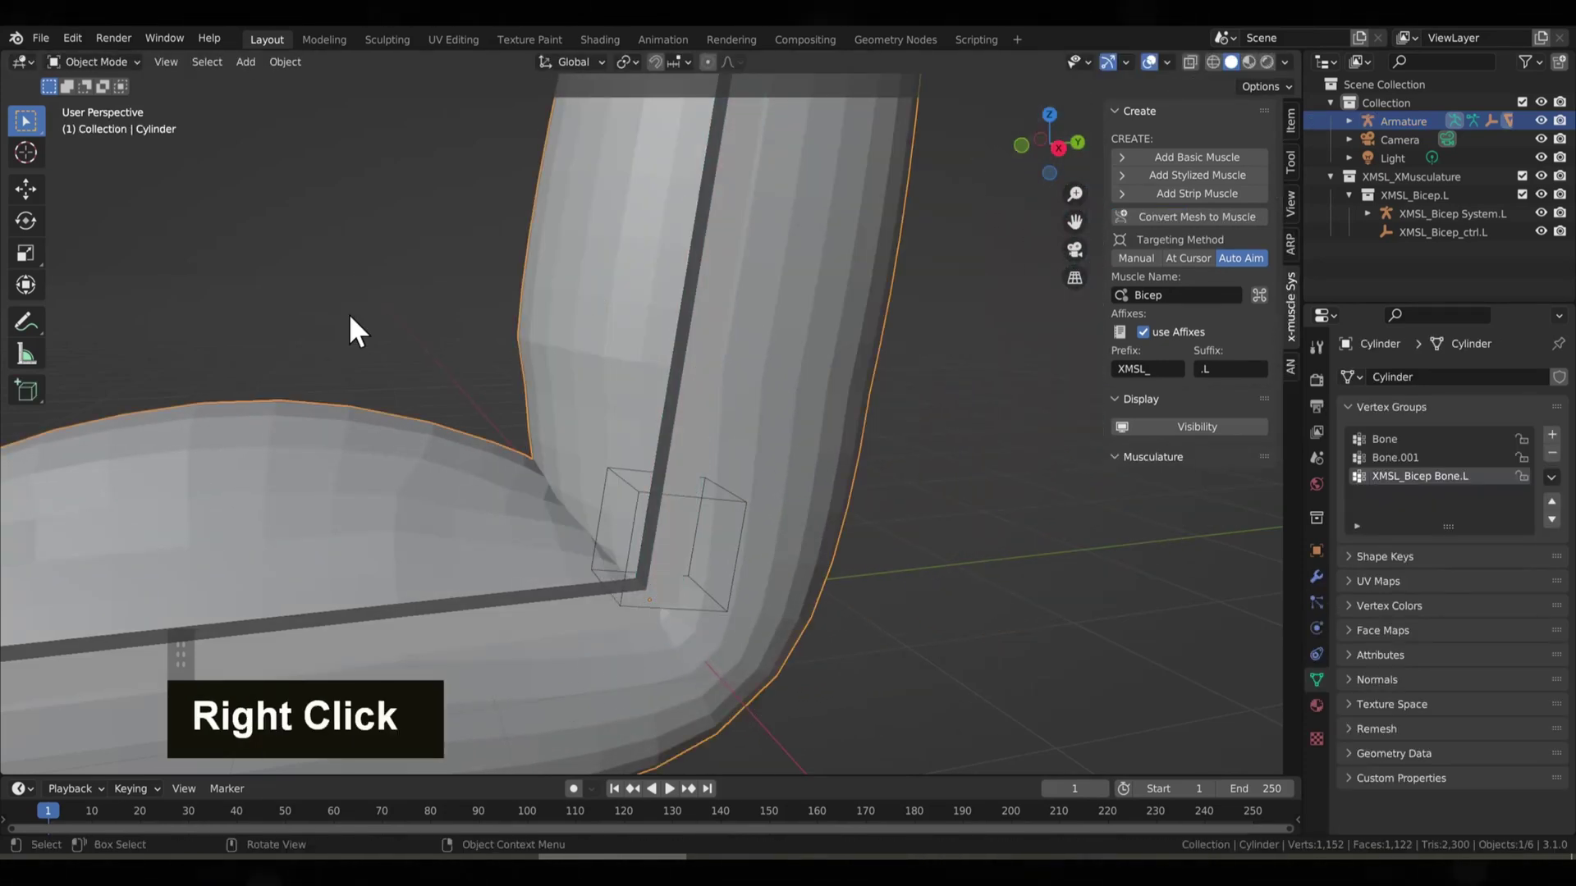
pyautogui.scroll(2, 394, 246)
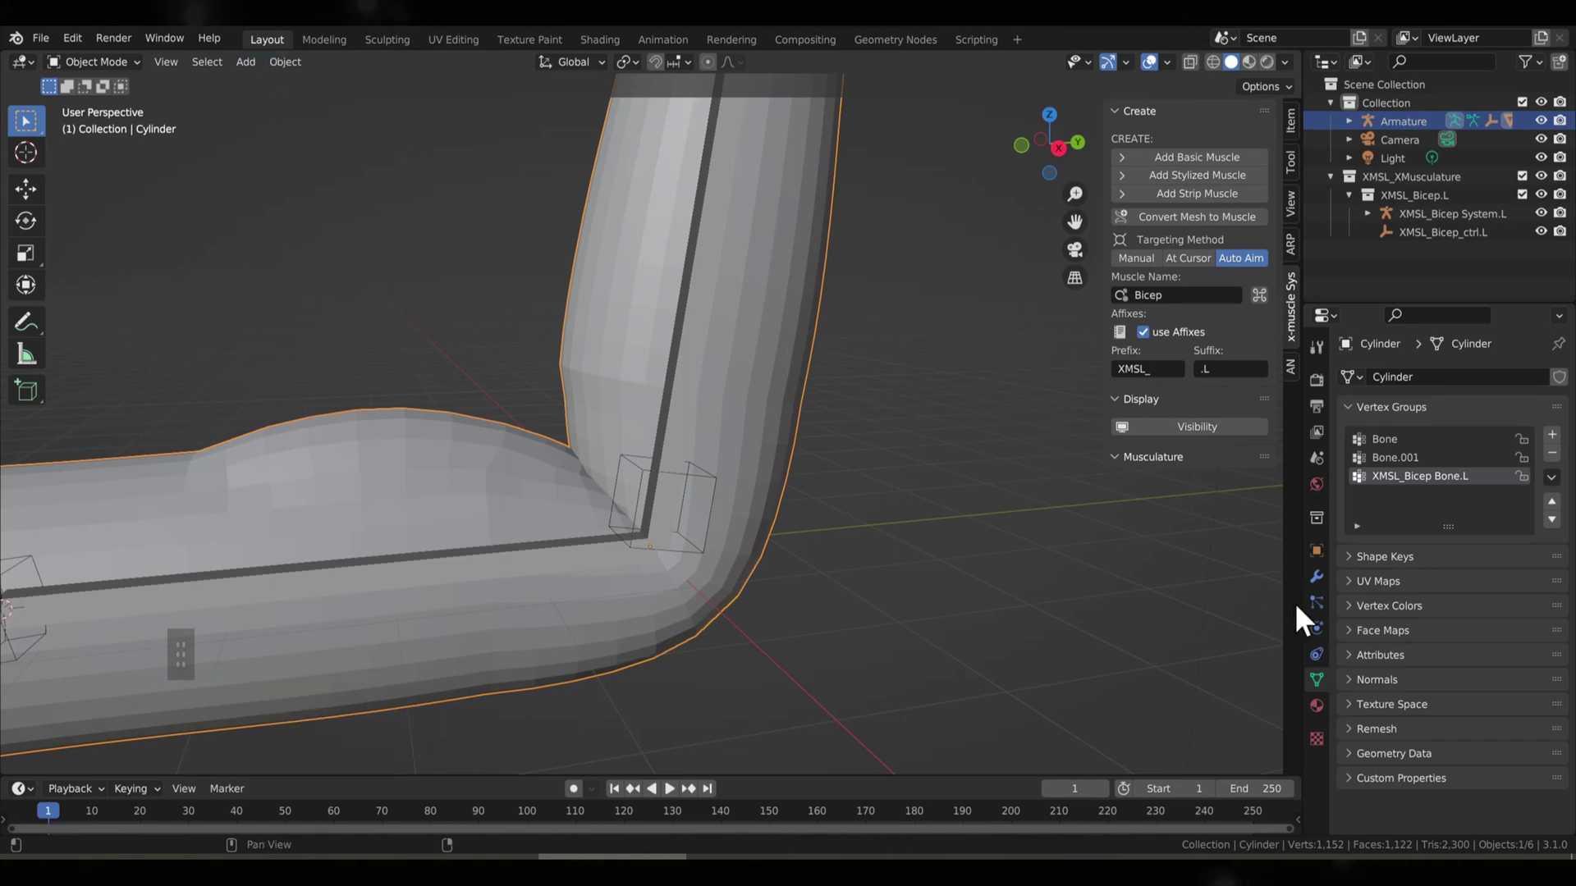
# - Add a Subdivision Surface modifier to the cylinder and move it above the XMSL modifier
pyautogui.click(1317, 576)
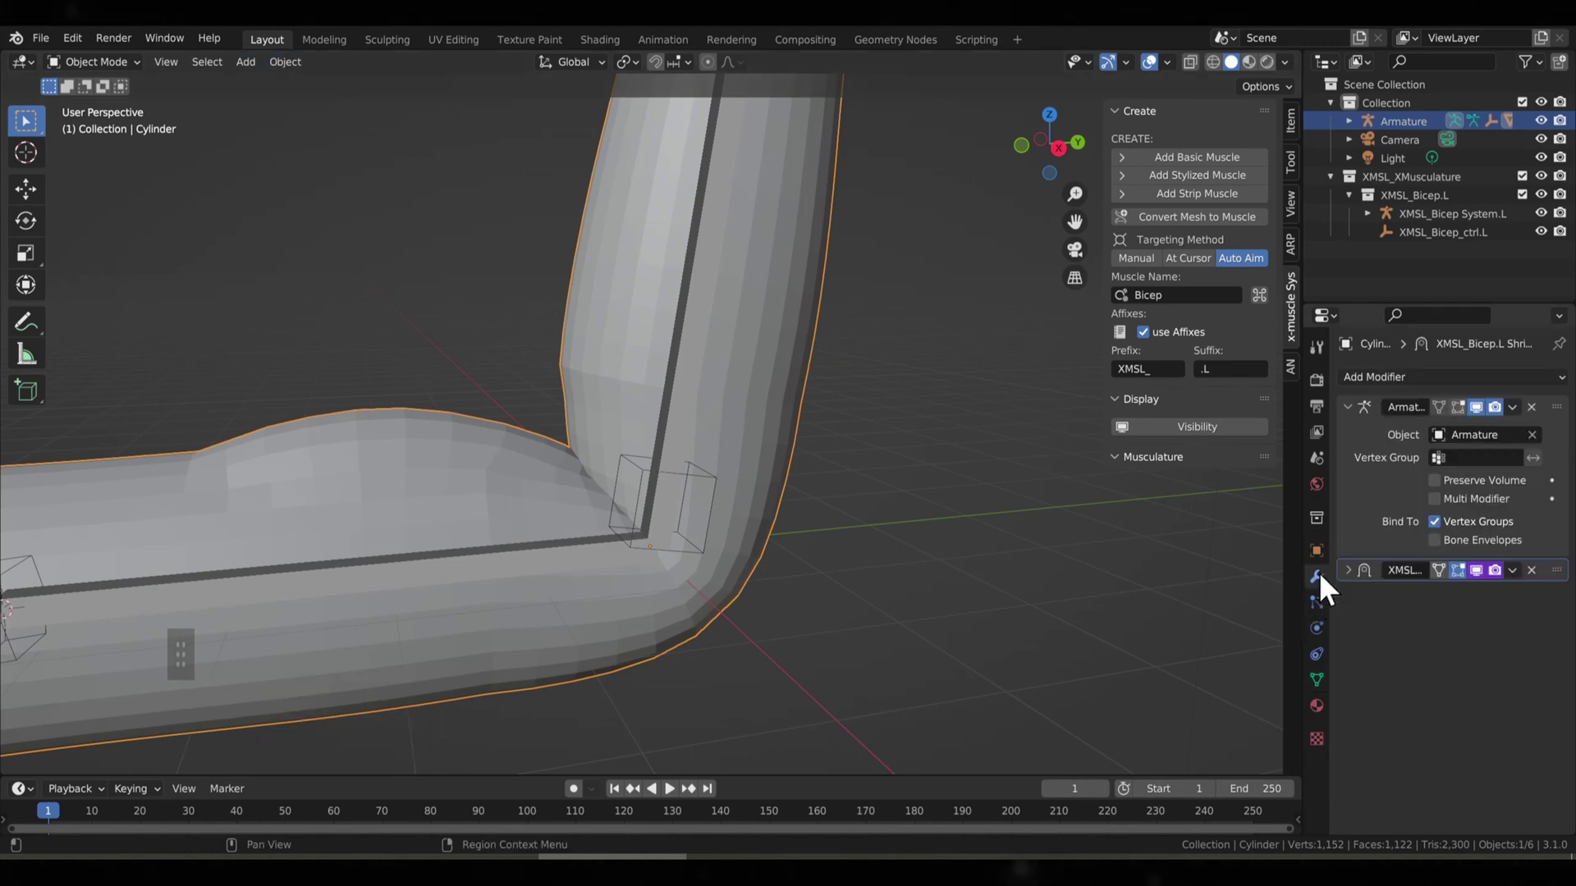
pyautogui.click(1462, 376)
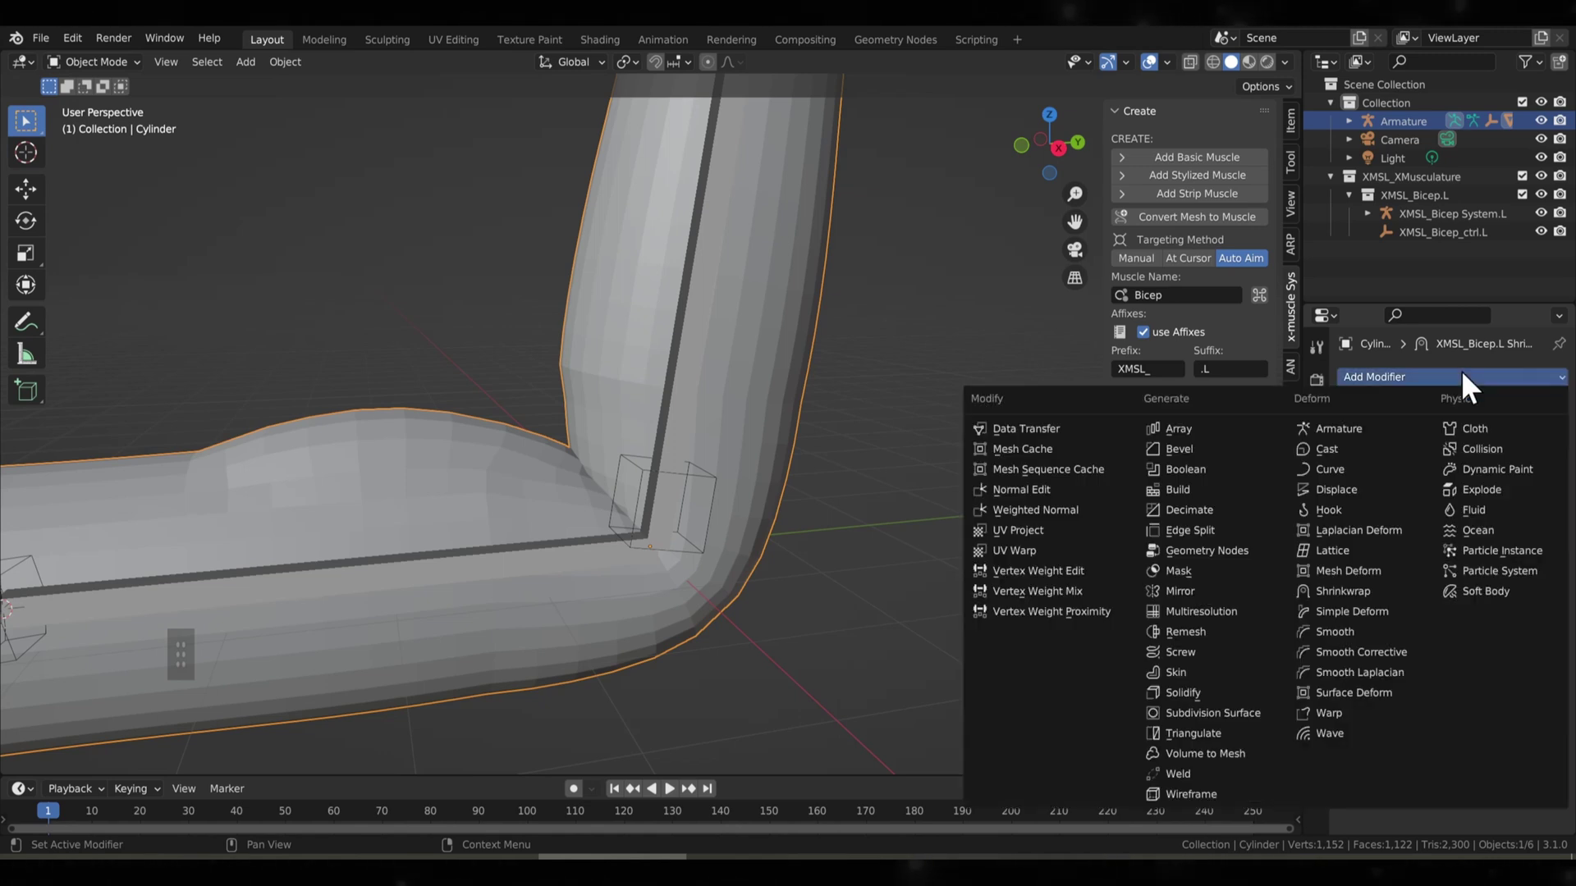
pyautogui.click(1251, 712)
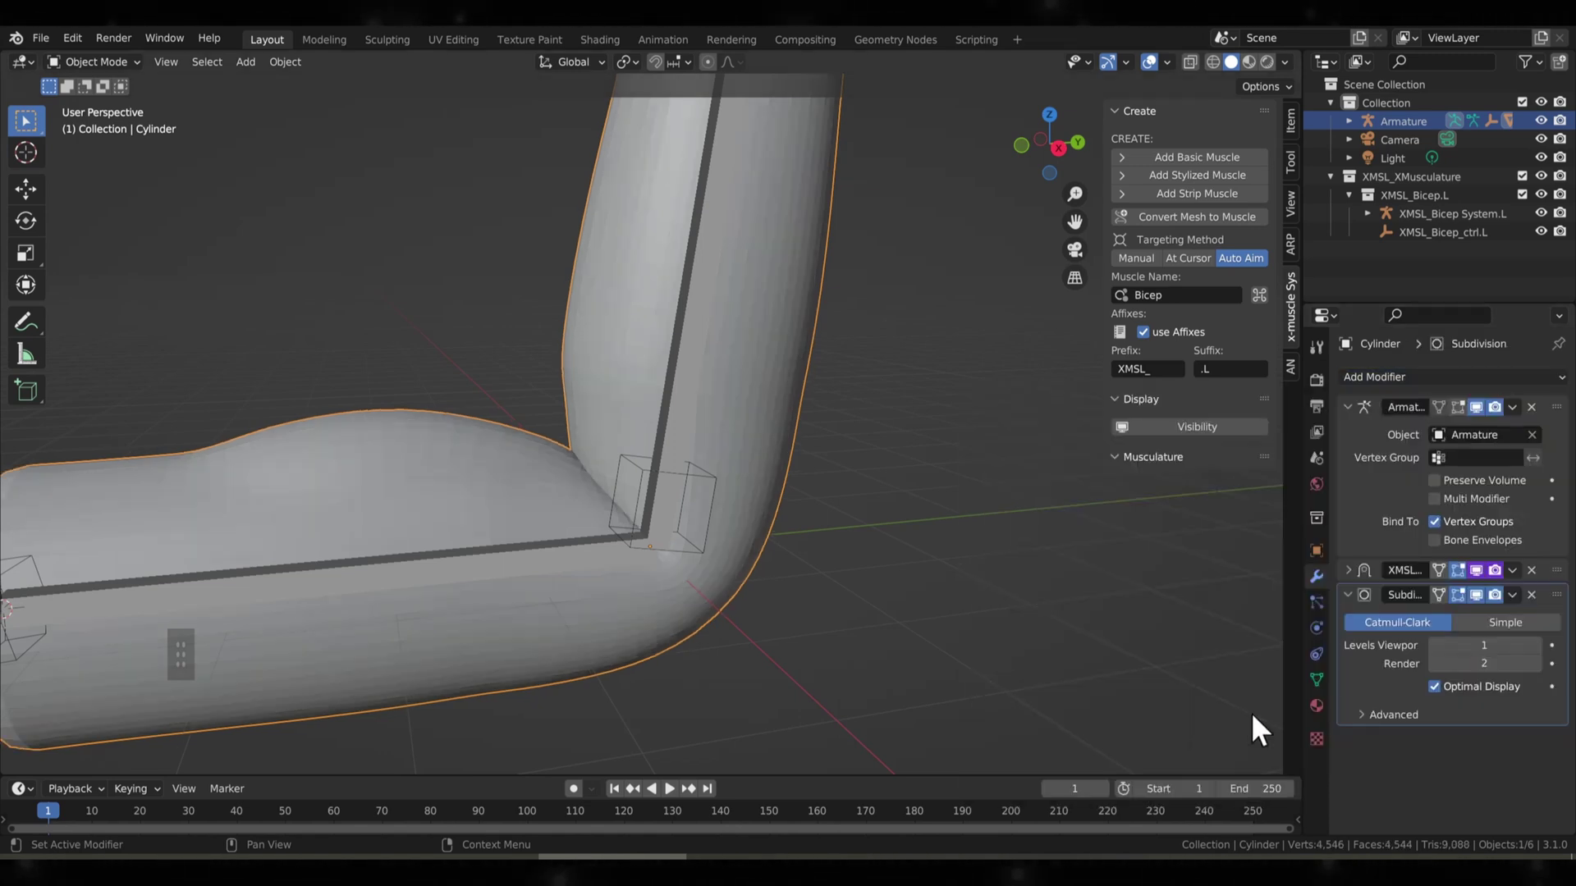
pyautogui.click(1537, 647)
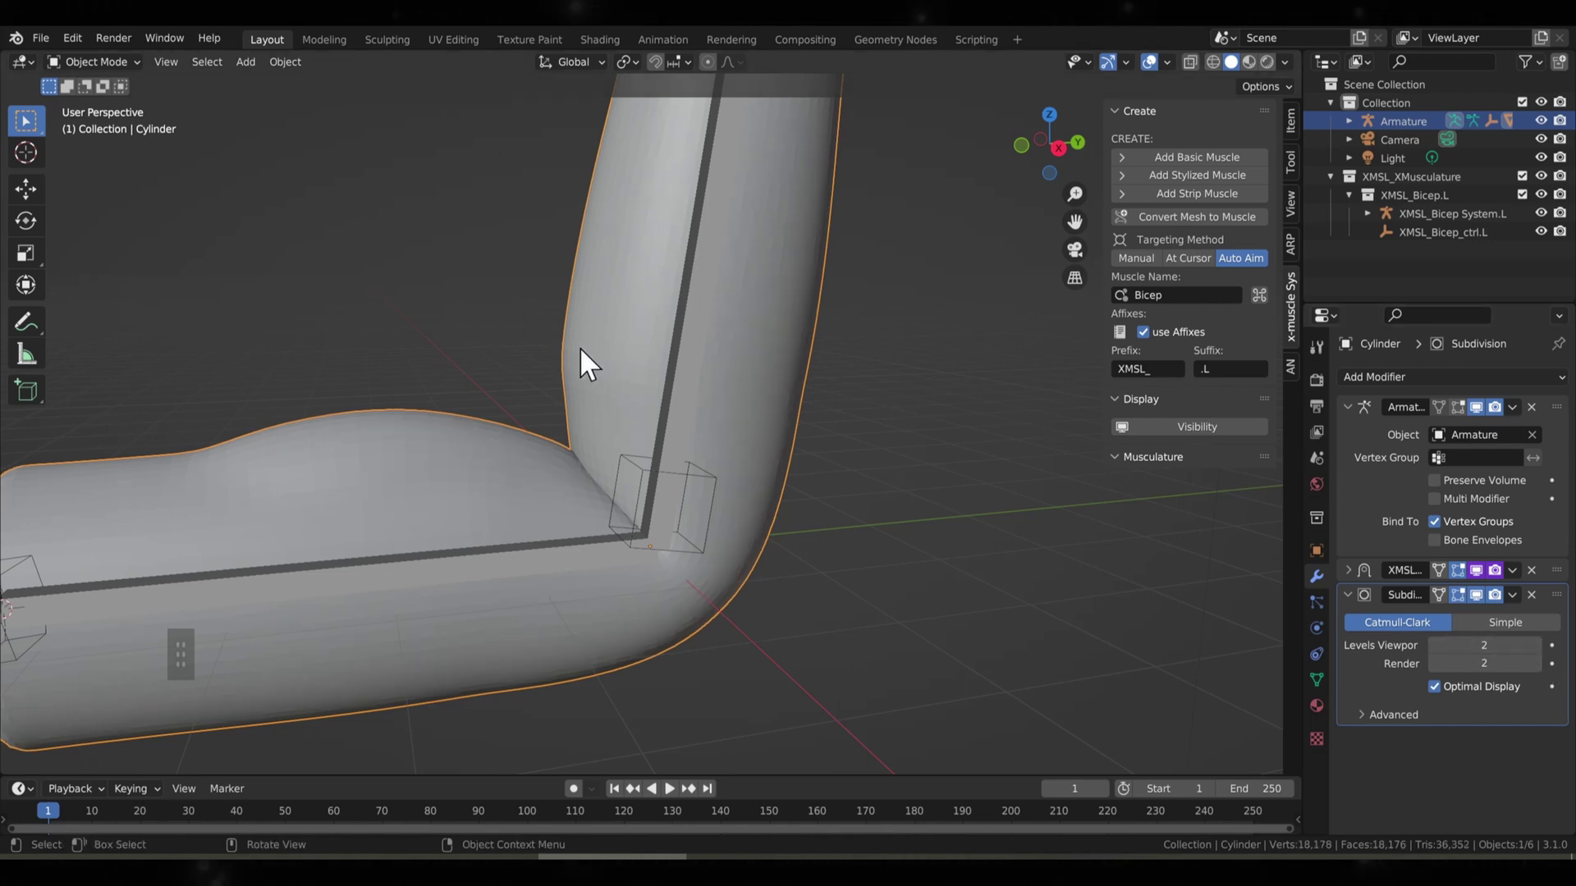
pyautogui.moveTo(1553, 595); pyautogui.dragTo(1557, 568)
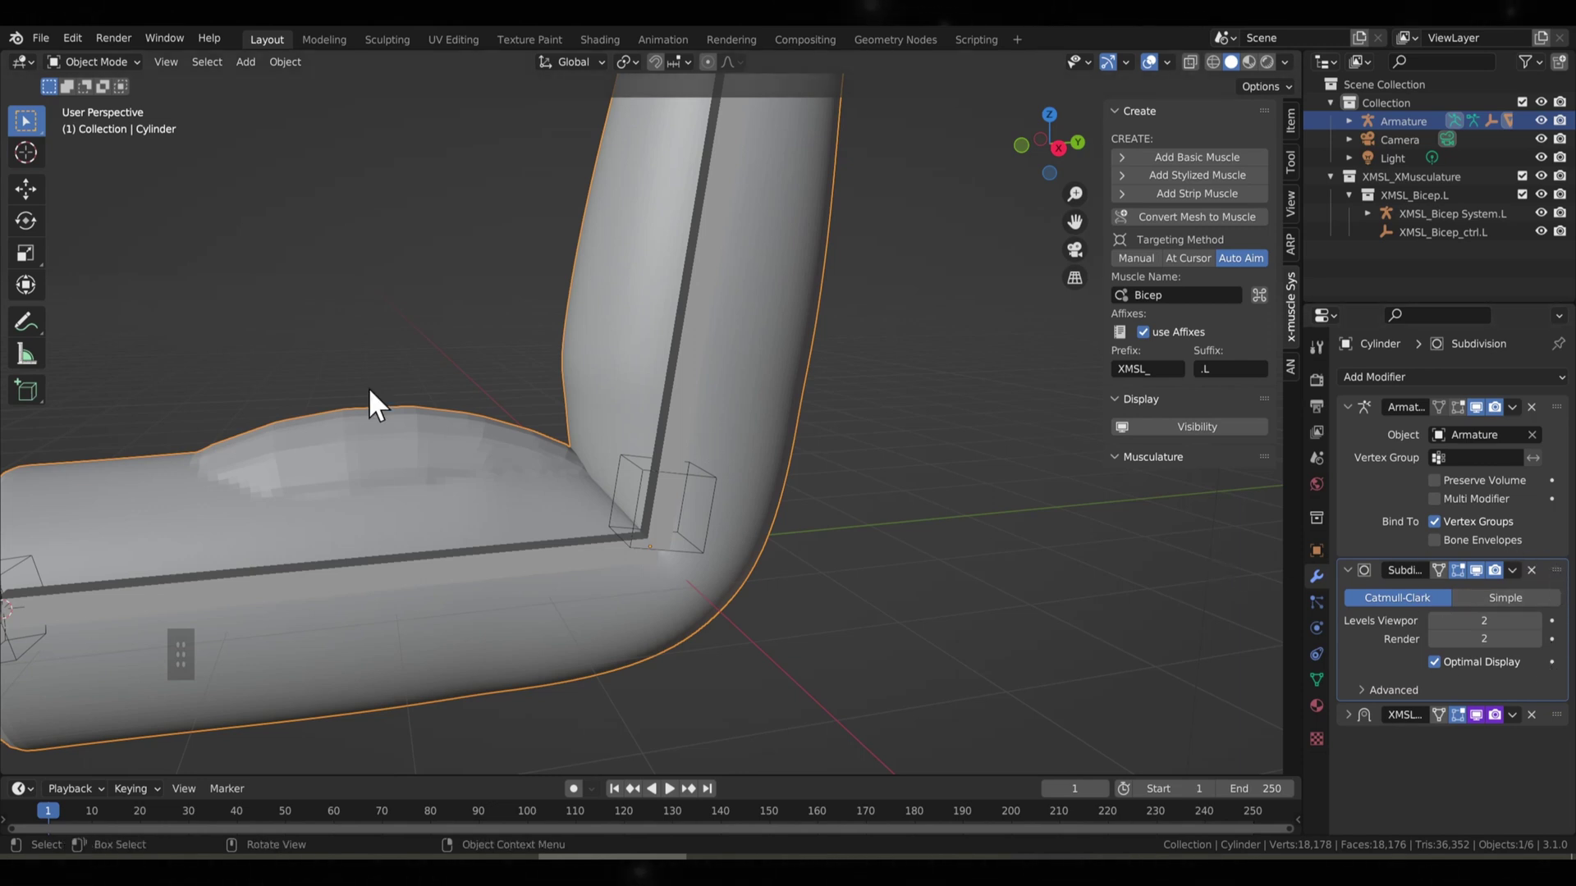
# - Set the Subdivision viewport and render levels both to 3
pyautogui.scroll(3, 267, 410)
pyautogui.keyDown('shift'); pyautogui.moveTo(260, 431); pyautogui.dragTo(1020, 547, button='middle'); pyautogui.keyUp('shift')
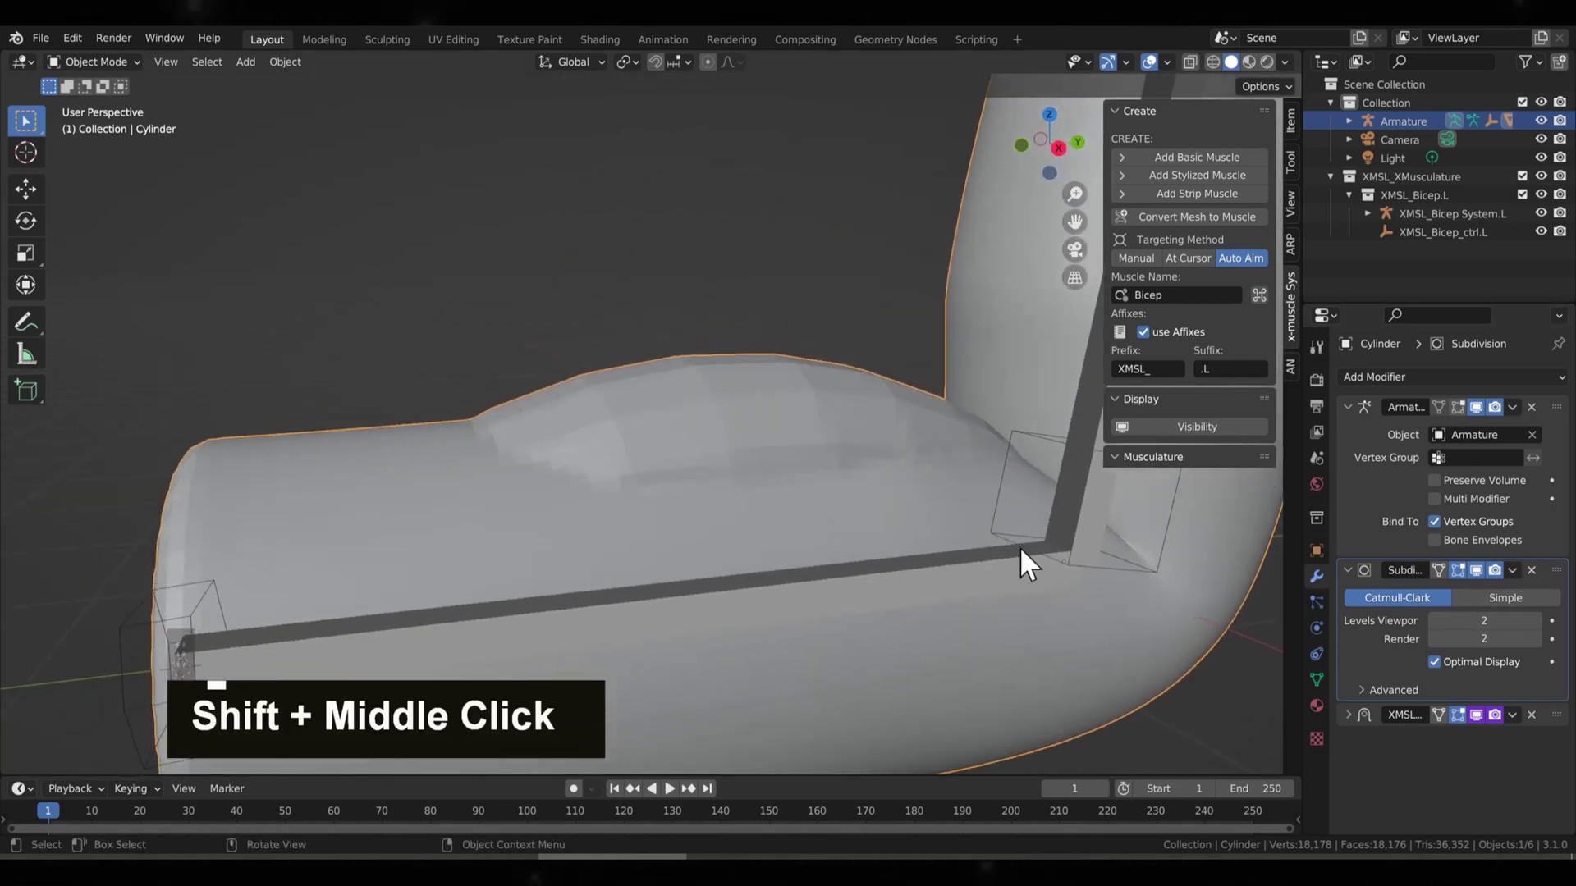
pyautogui.click(1538, 620)
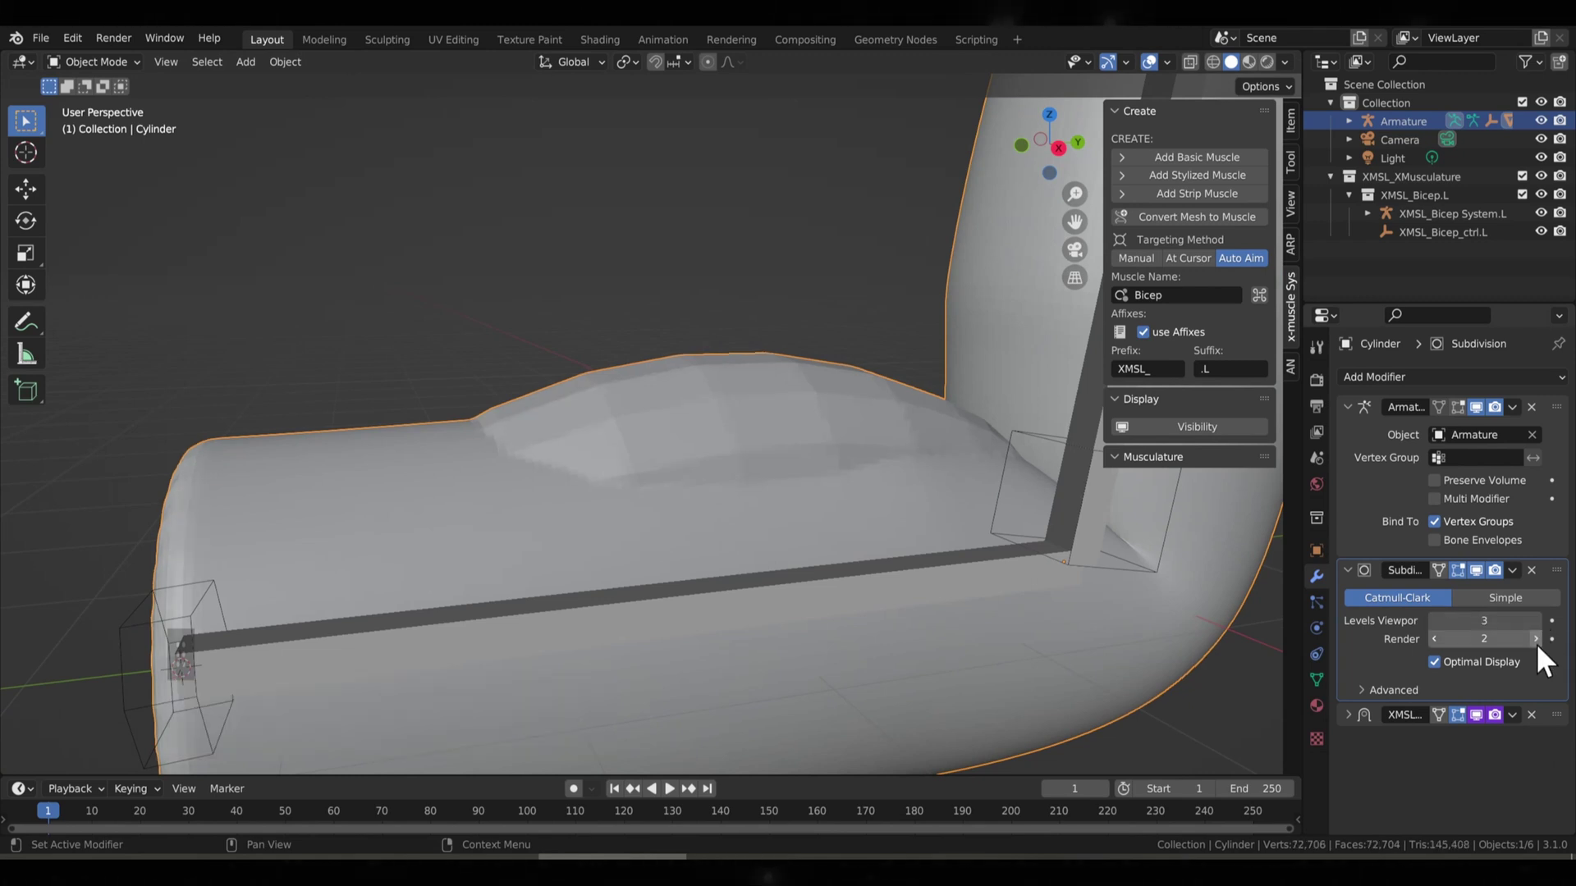
pyautogui.click(1536, 640)
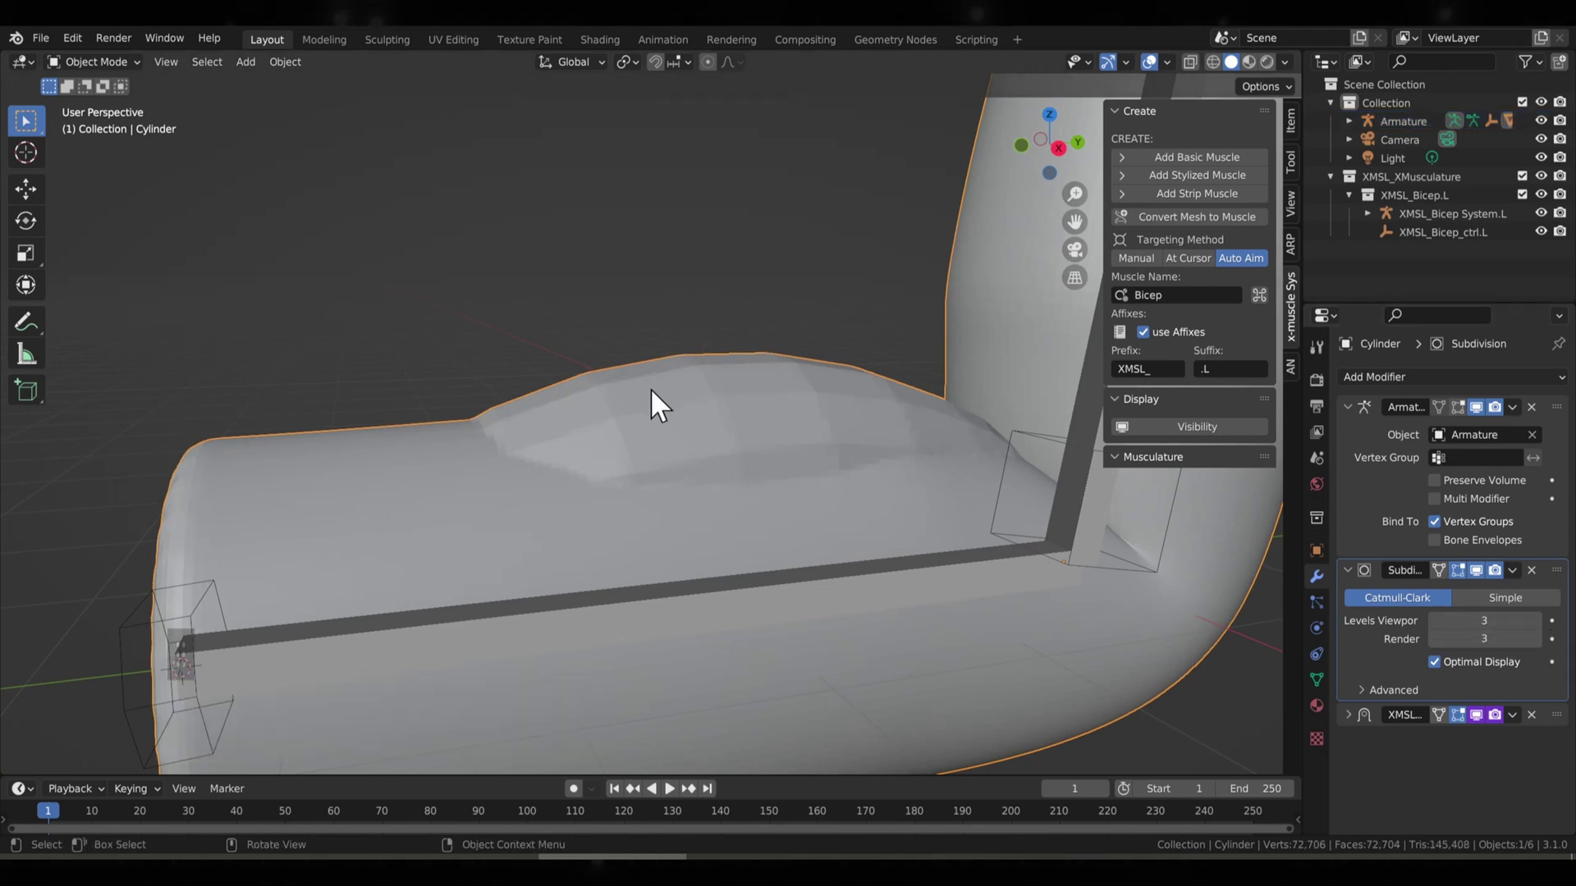
# - Test-rotate the forearm bone about X to check the smoothed arm, then cancel
pyautogui.scroll(-4, 894, 420)
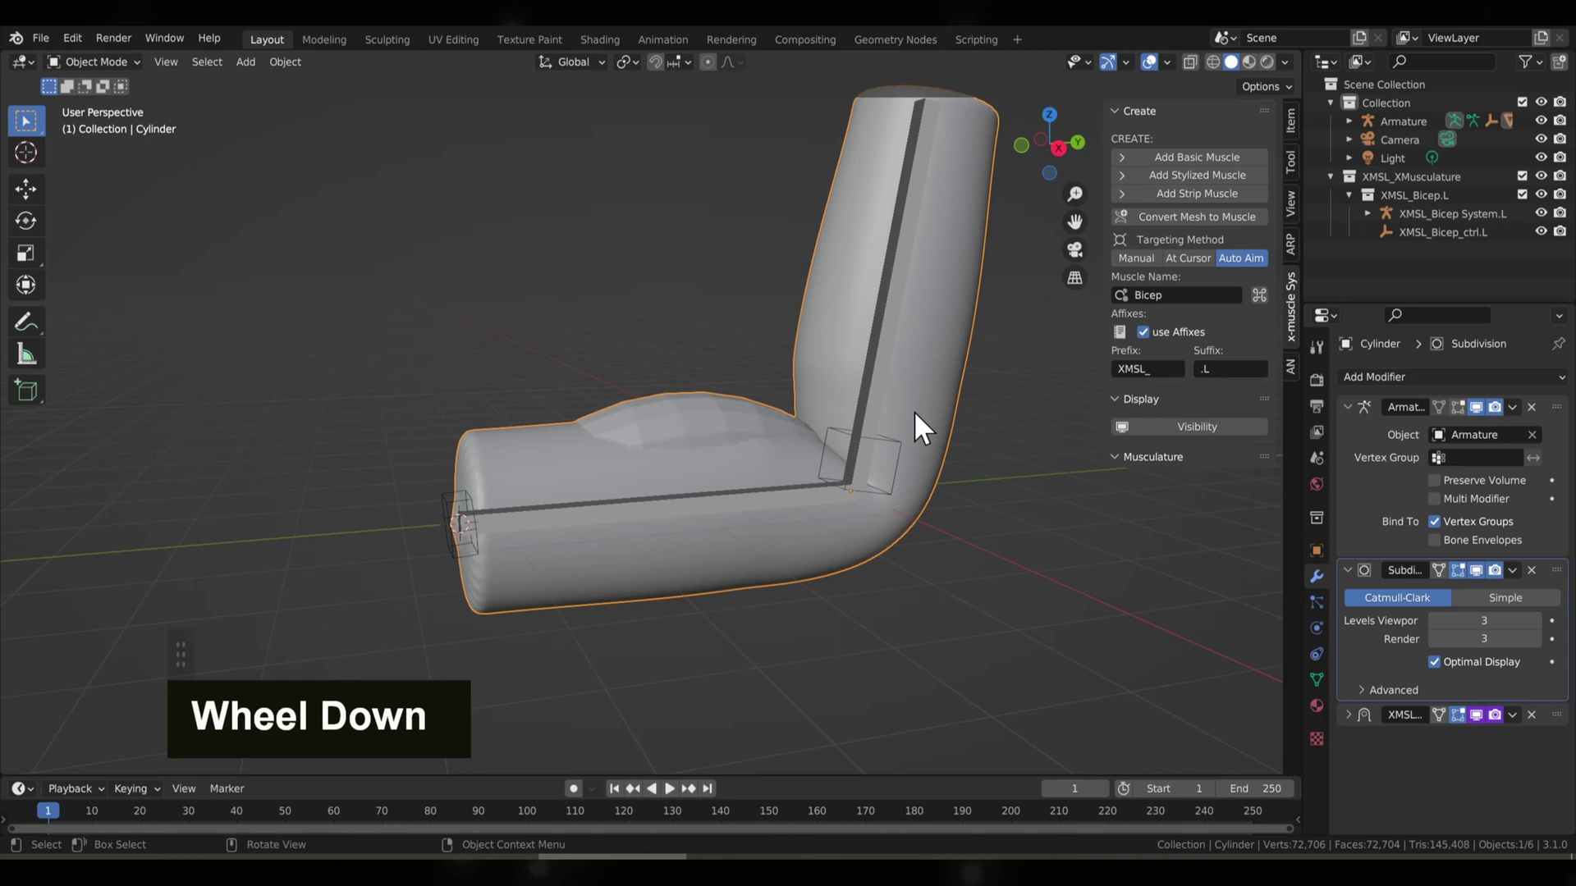
pyautogui.doubleClick(870, 369)
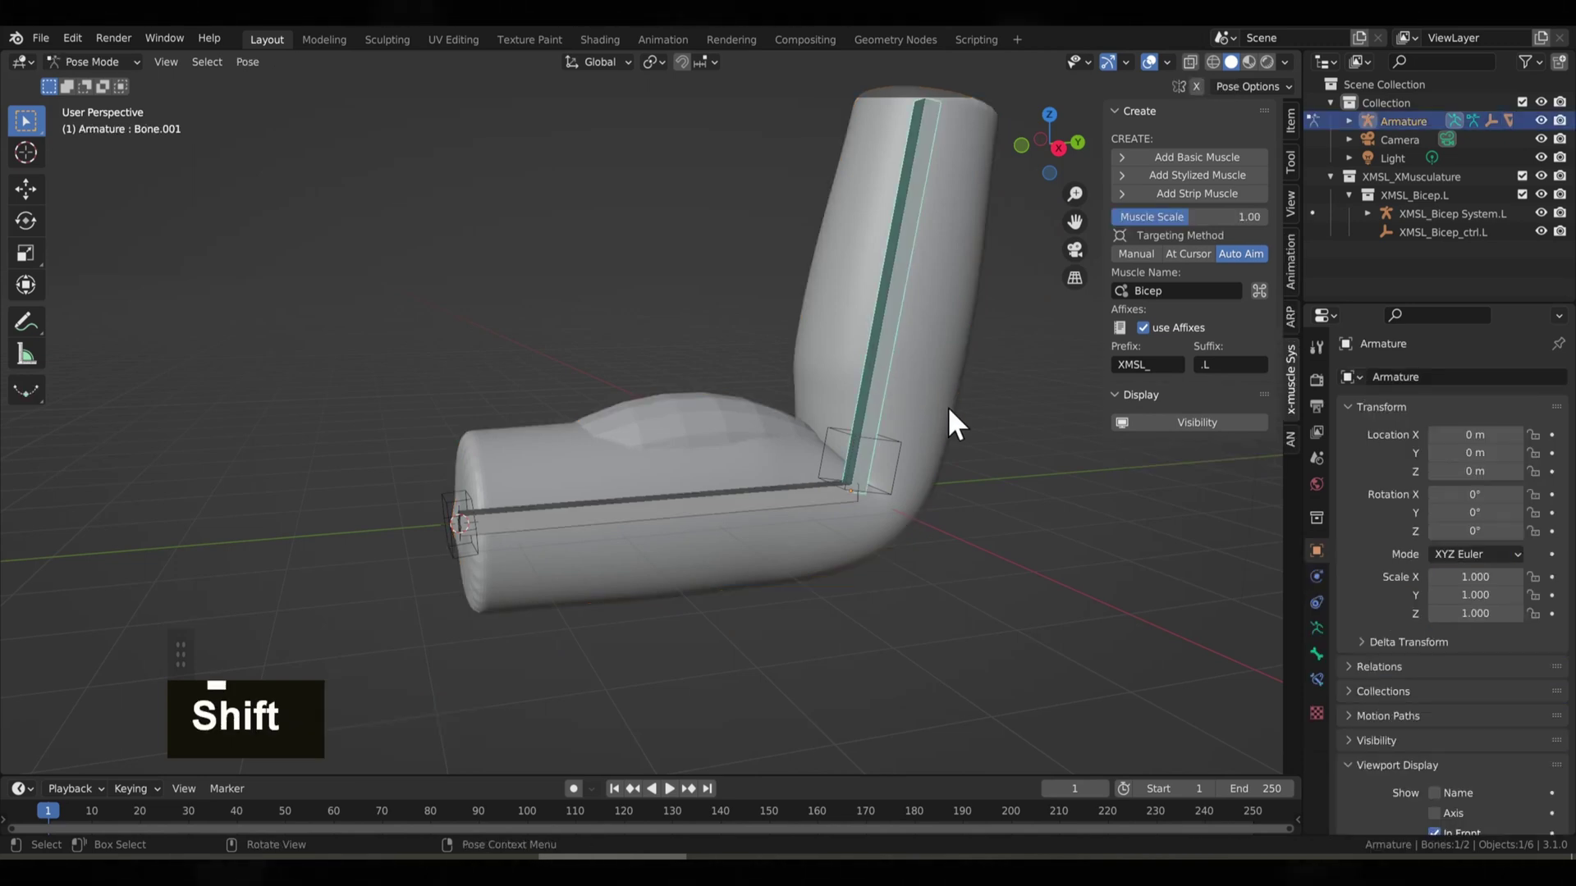
pyautogui.press('r')
pyautogui.press('x')
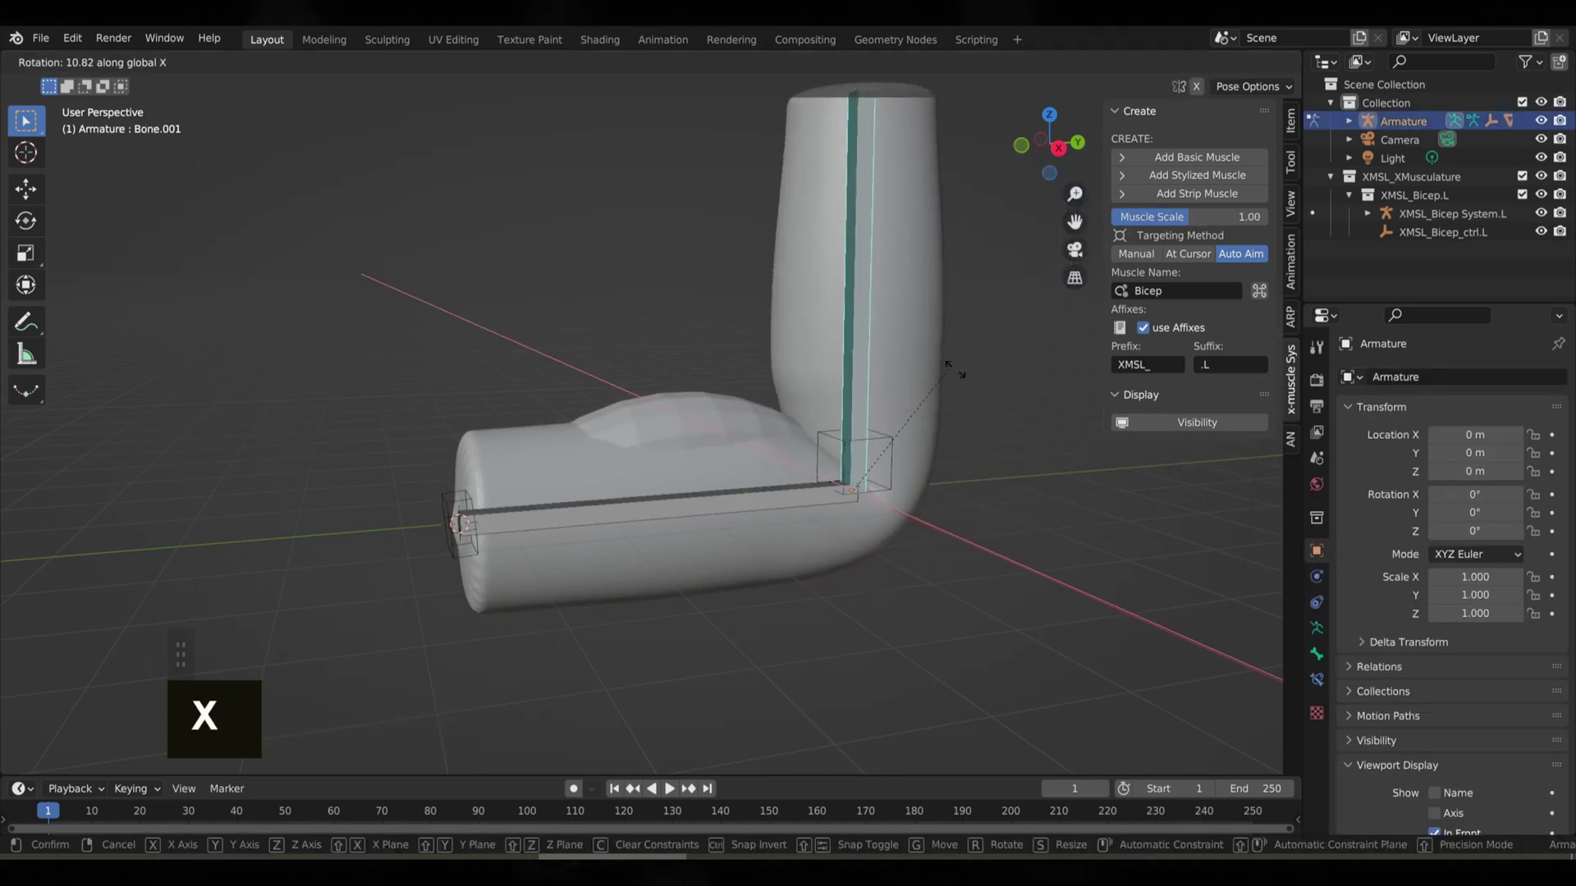
pyautogui.rightClick(903, 379)
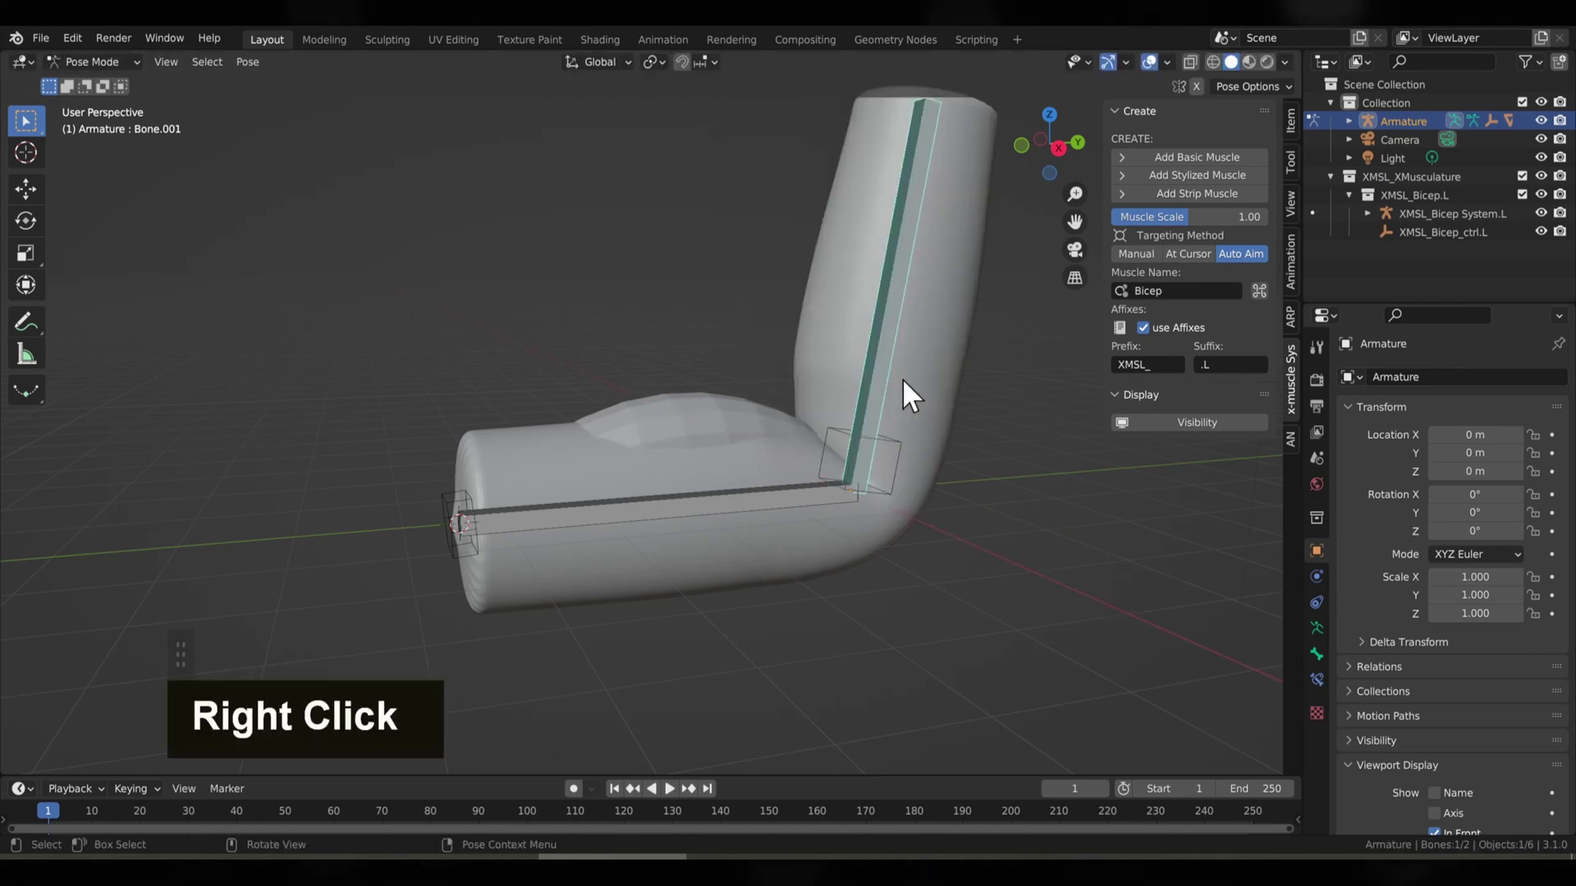
pyautogui.moveTo(903, 379); pyautogui.dragTo(936, 444, button='middle')
pyautogui.scroll(3, 796, 509)
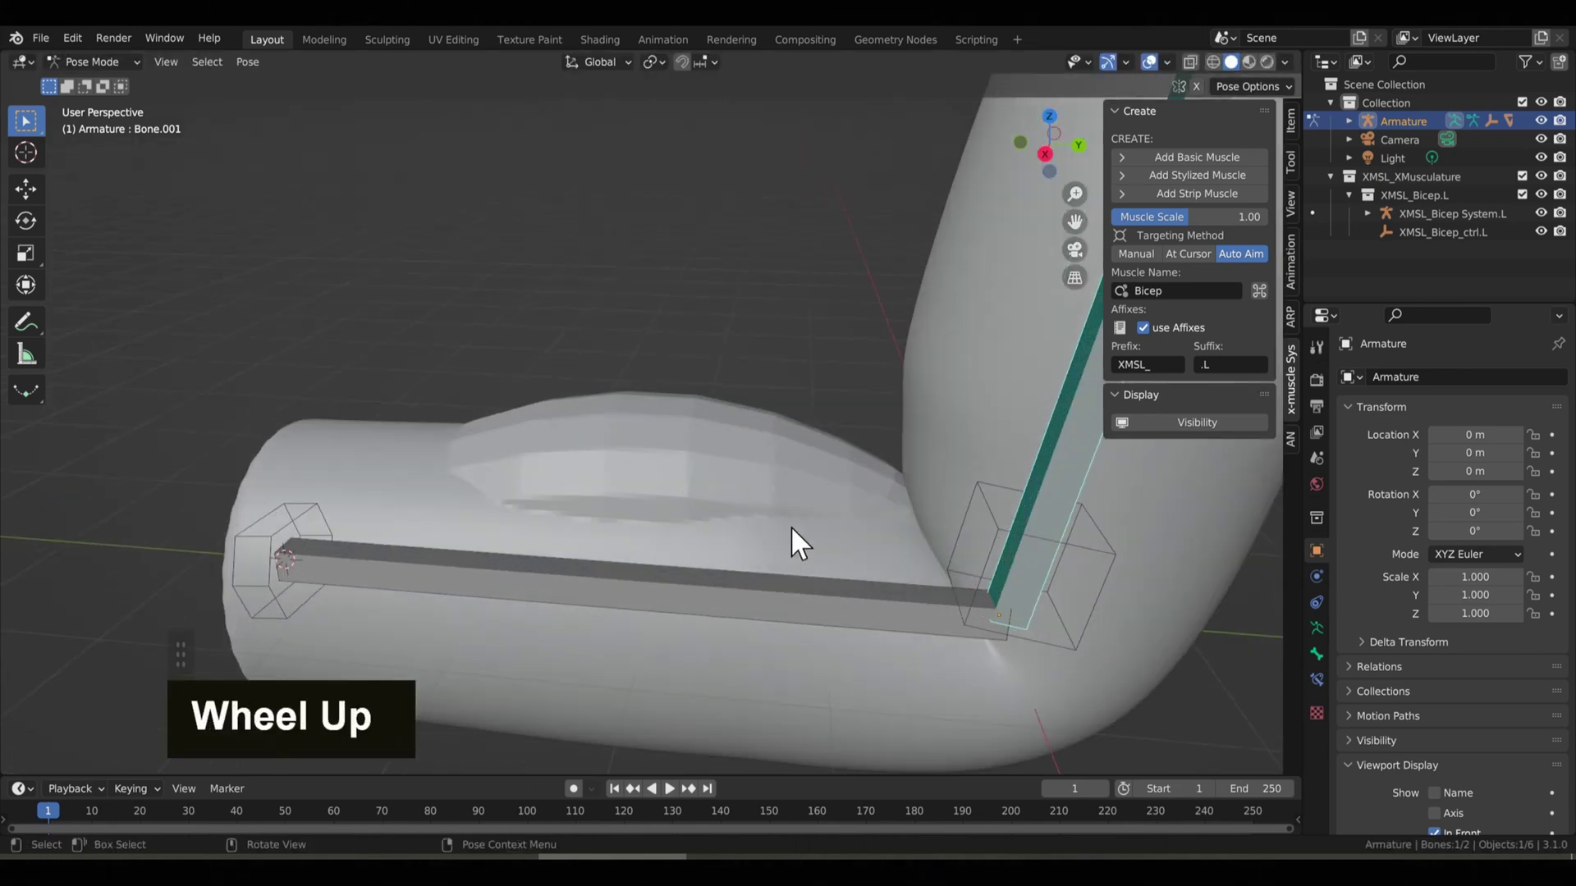
pyautogui.scroll(-3, 796, 525)
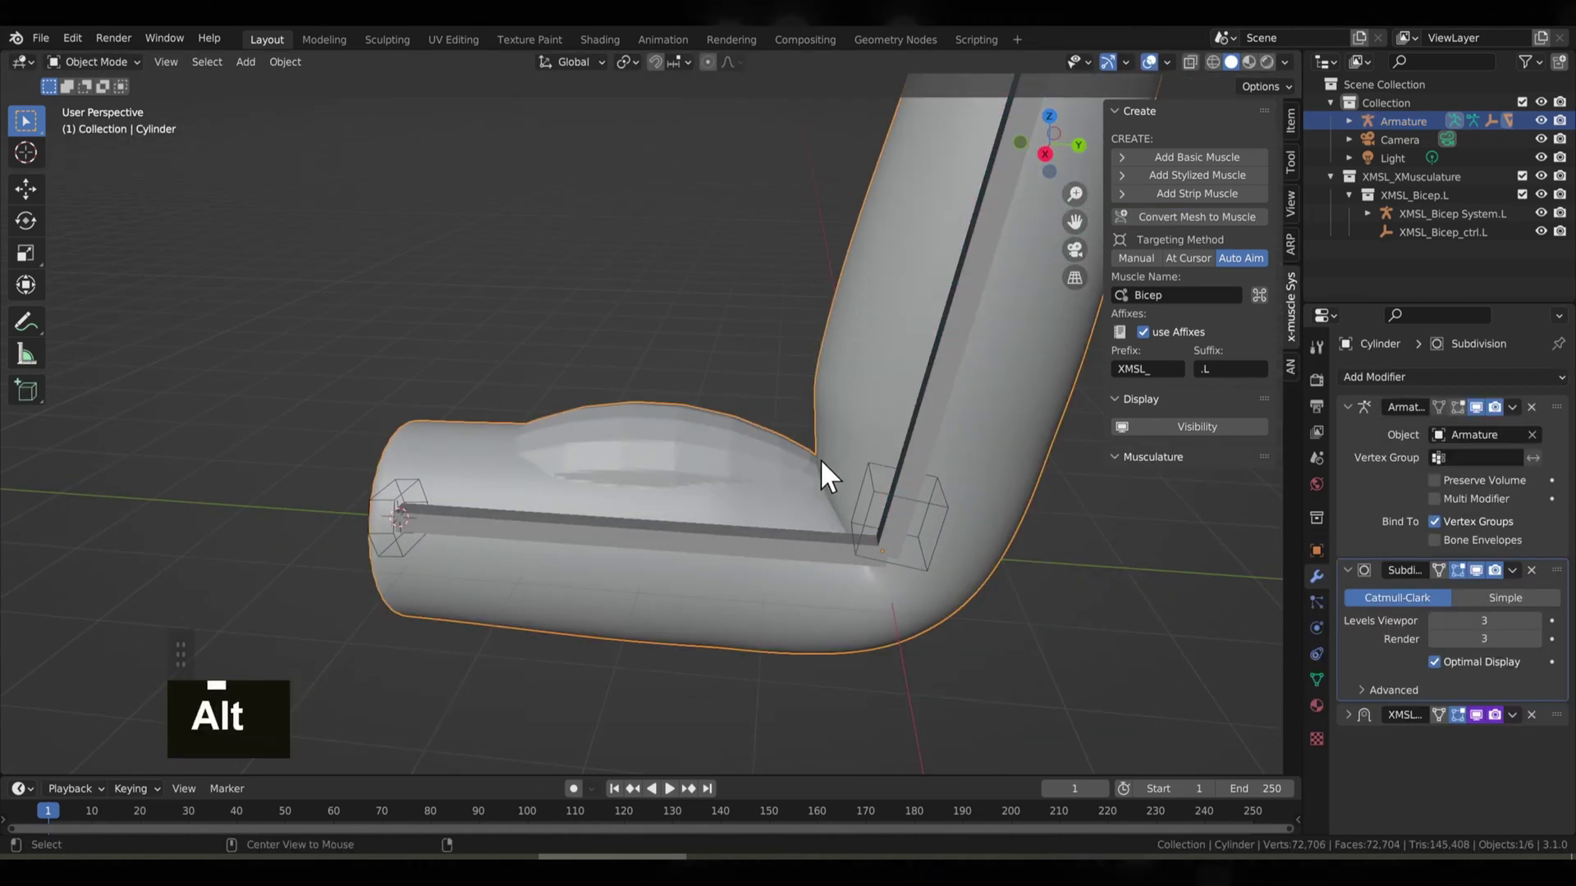
# - Reveal the red bicep muscle and raise its viewport resolution to 3
pyautogui.hotkey('alt', 'h')
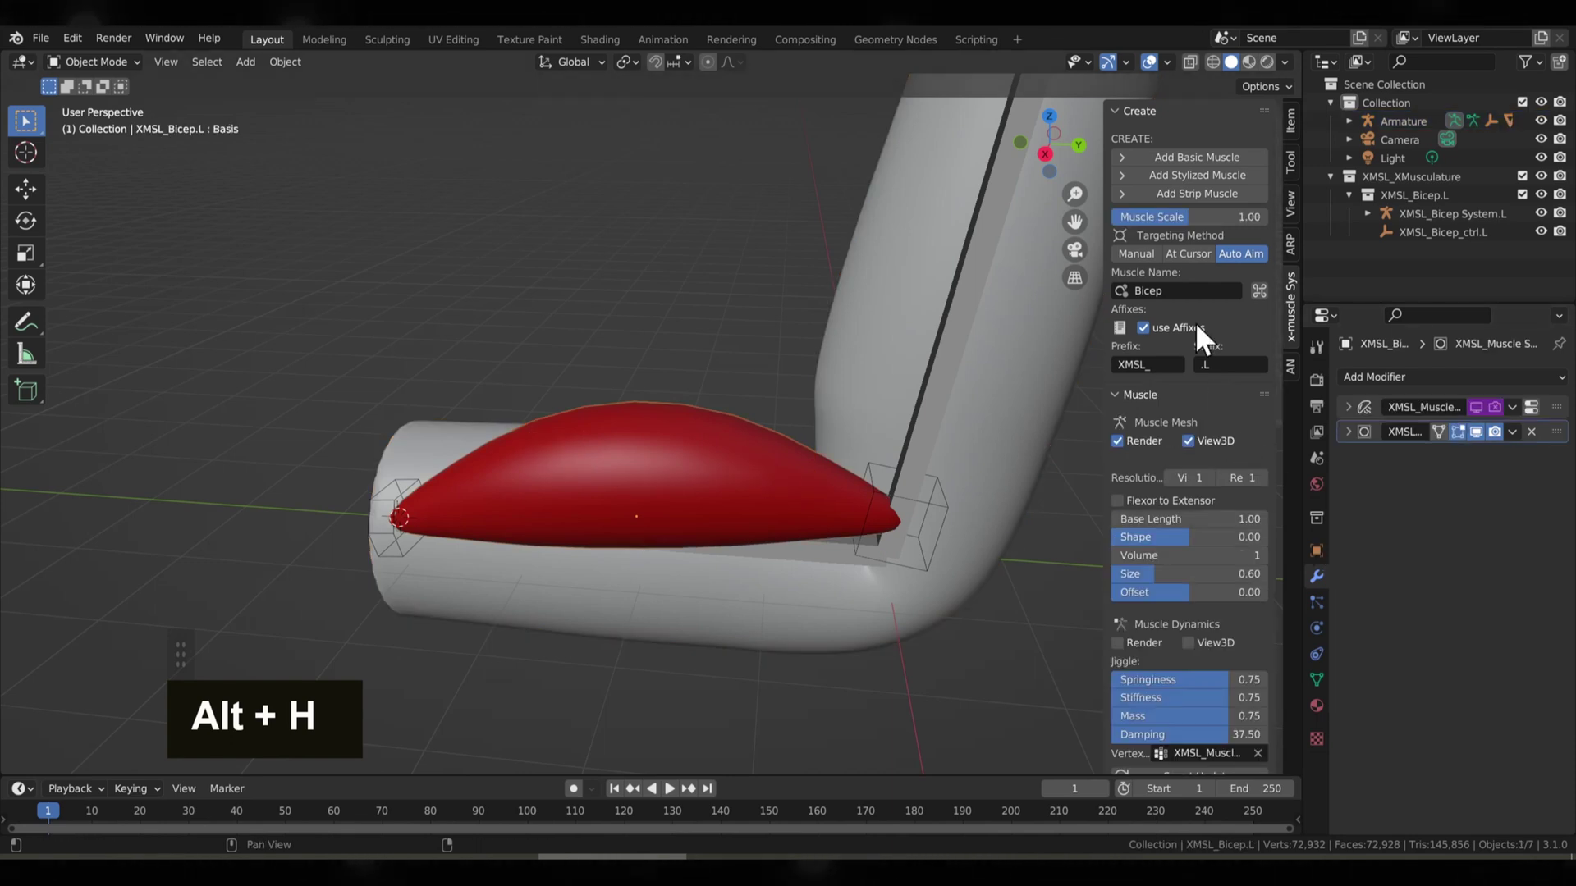
pyautogui.scroll(-2, 1194, 303)
pyautogui.scroll(-3, 1206, 336)
pyautogui.scroll(5, 1203, 443)
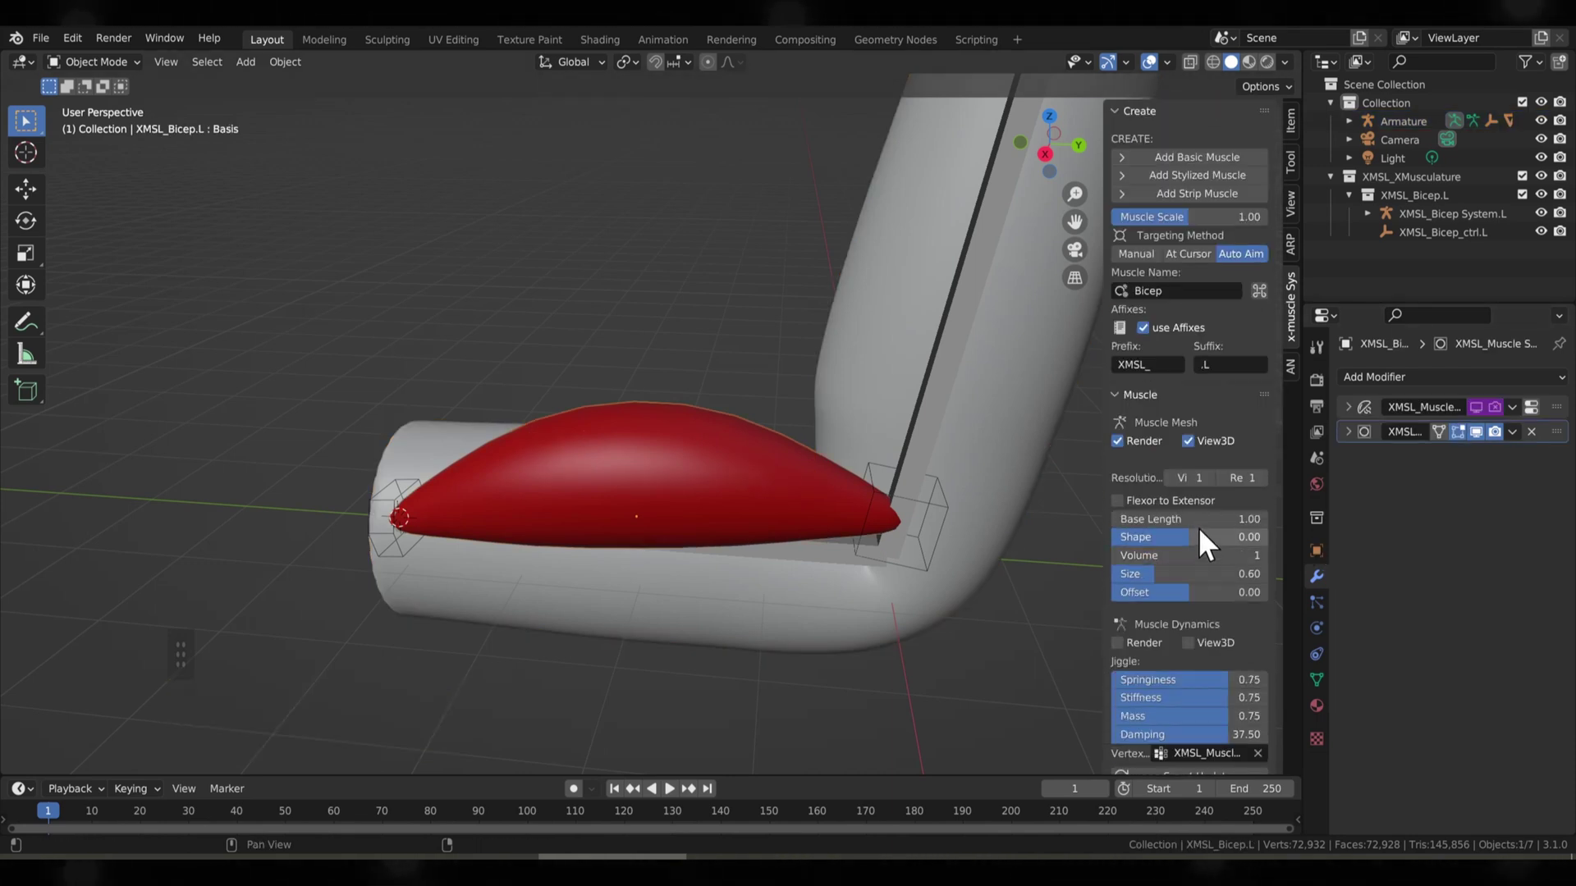
pyautogui.click(1209, 478)
pyautogui.click(1210, 478)
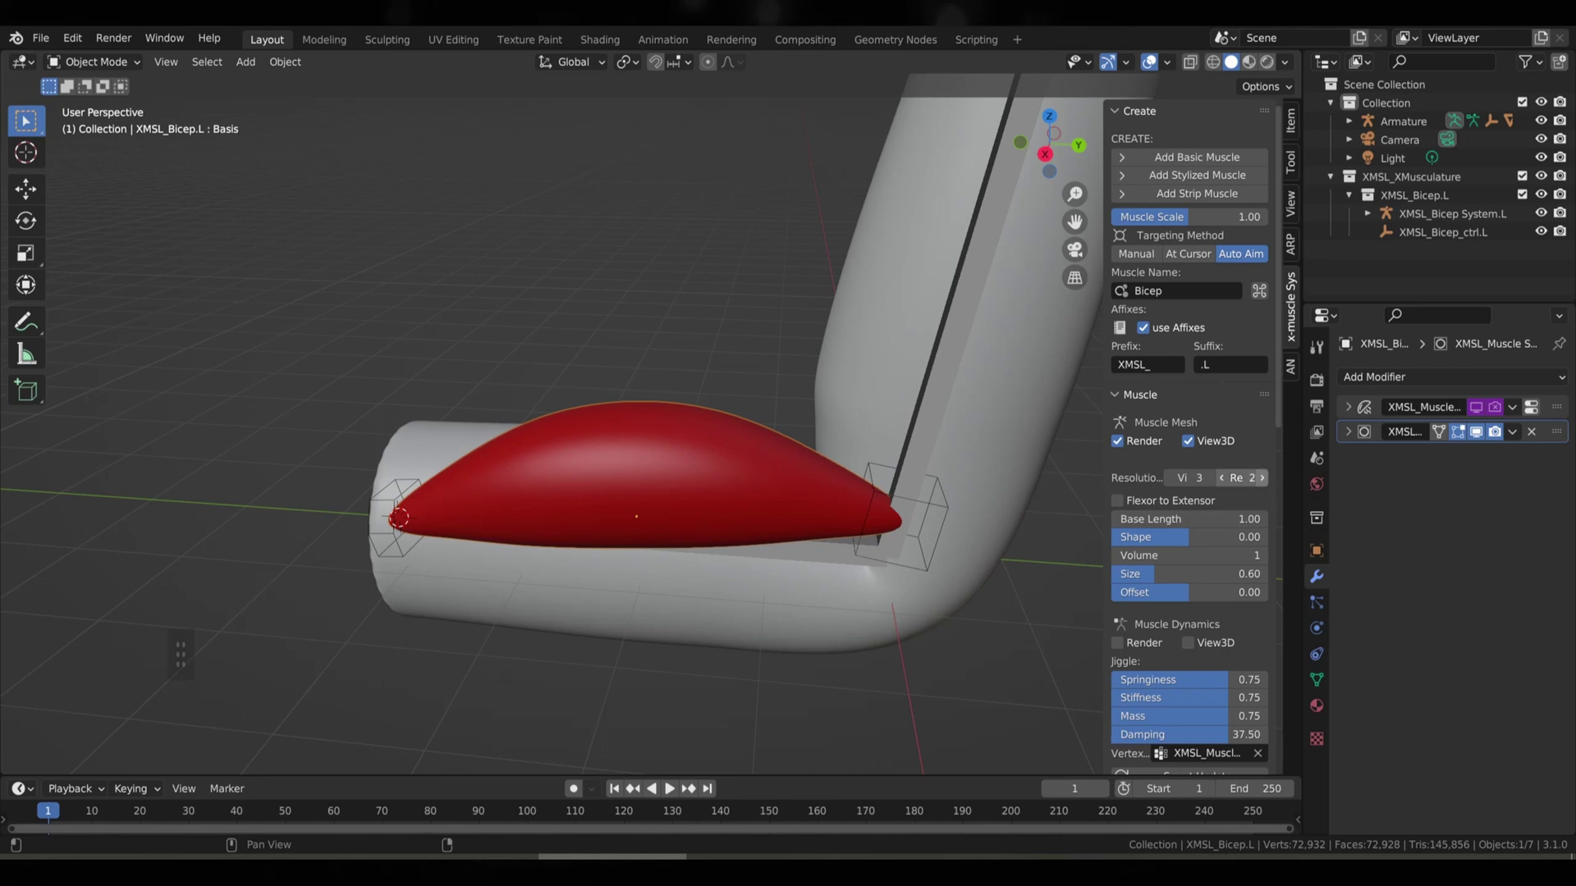
# - Rotate the forearm to bend the elbow, then cancel the bend
pyautogui.press('r')
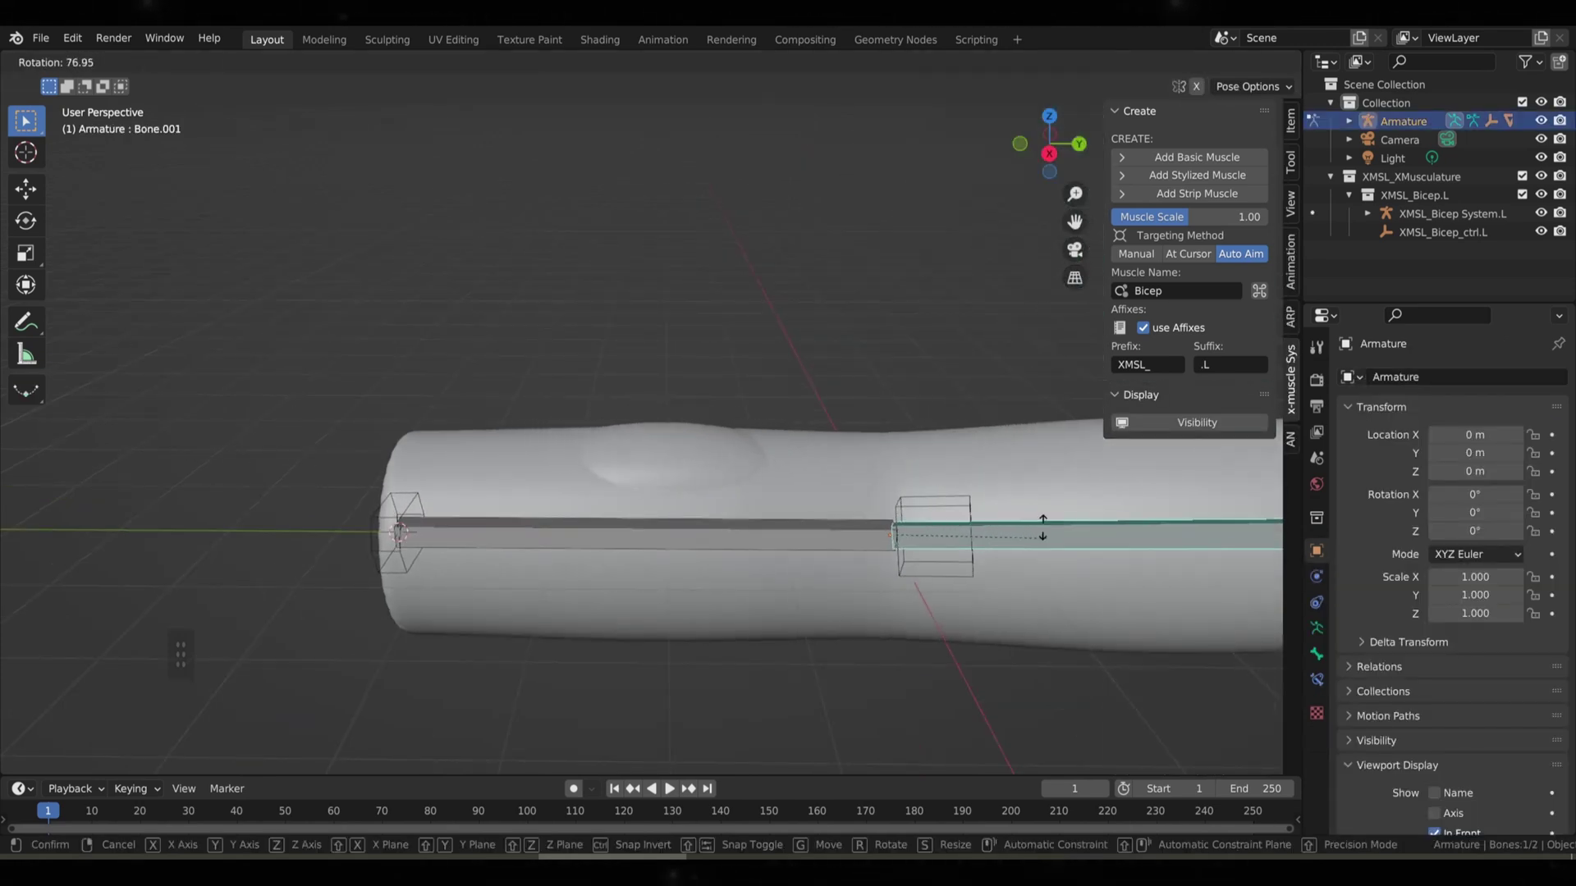
pyautogui.rightClick(603, 516)
pyautogui.scroll(2, 486, 520)
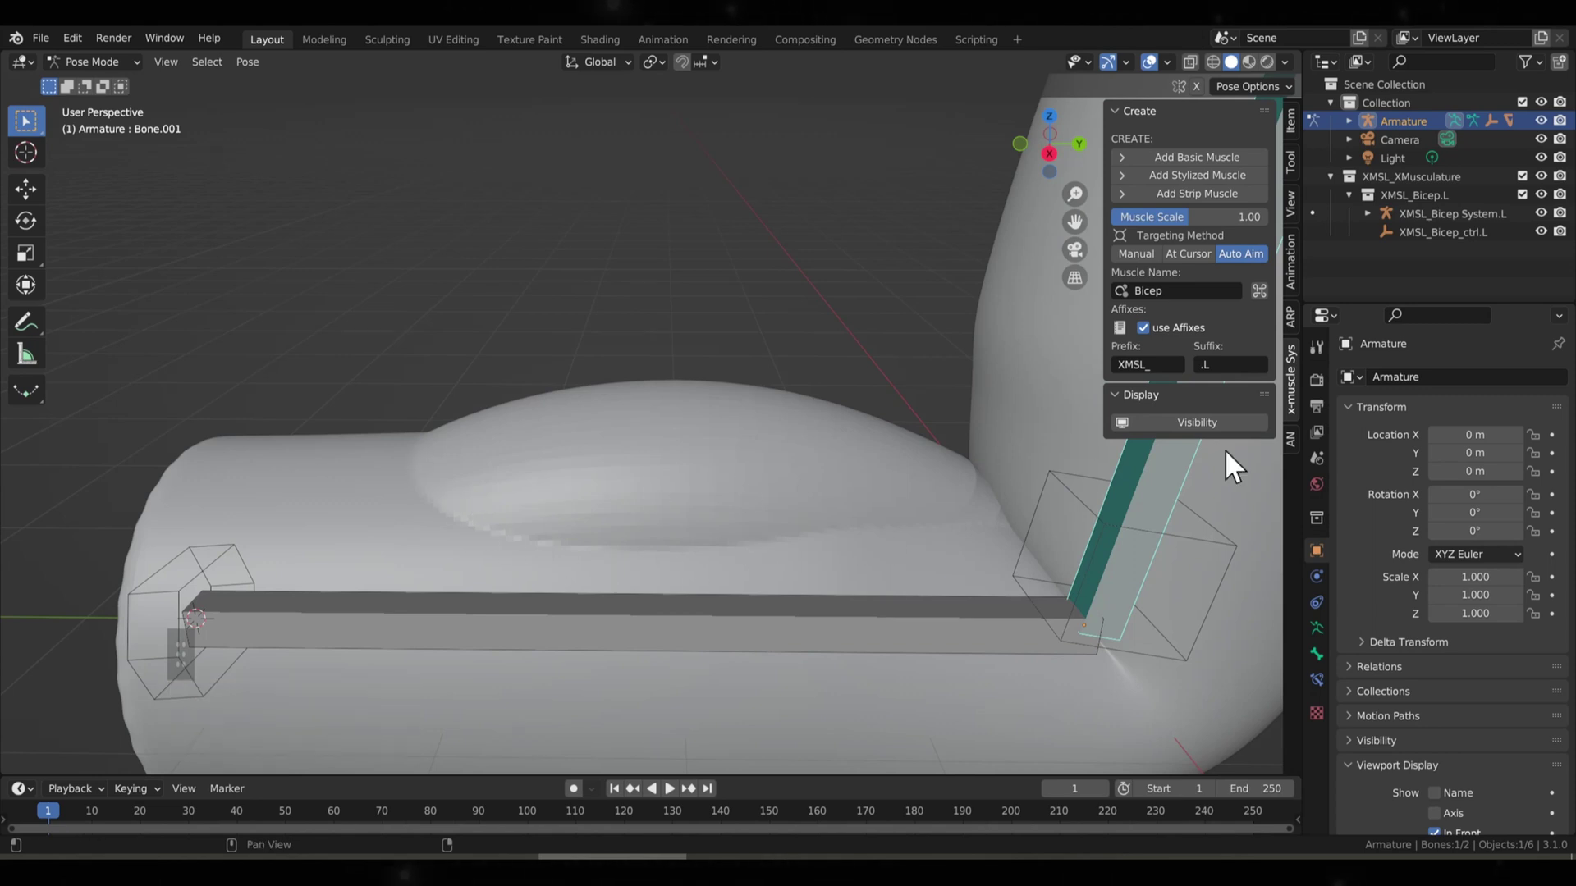
pyautogui.scroll(-2, 1399, 529)
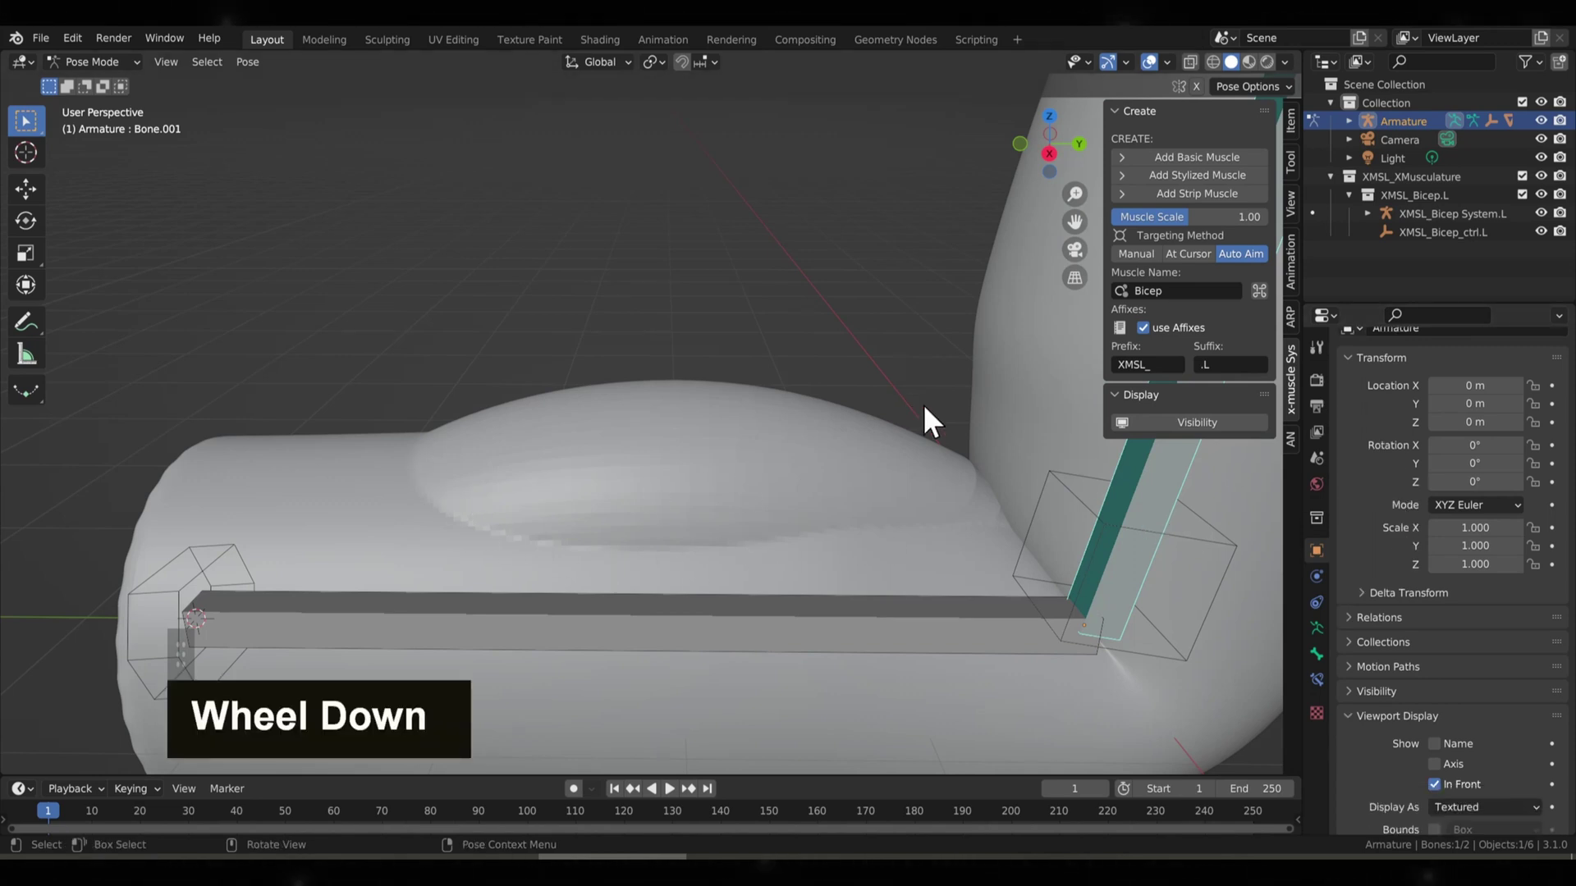
# - Move the cylinder's Subdivision modifier below the muscle modifier
pyautogui.click(1043, 424)
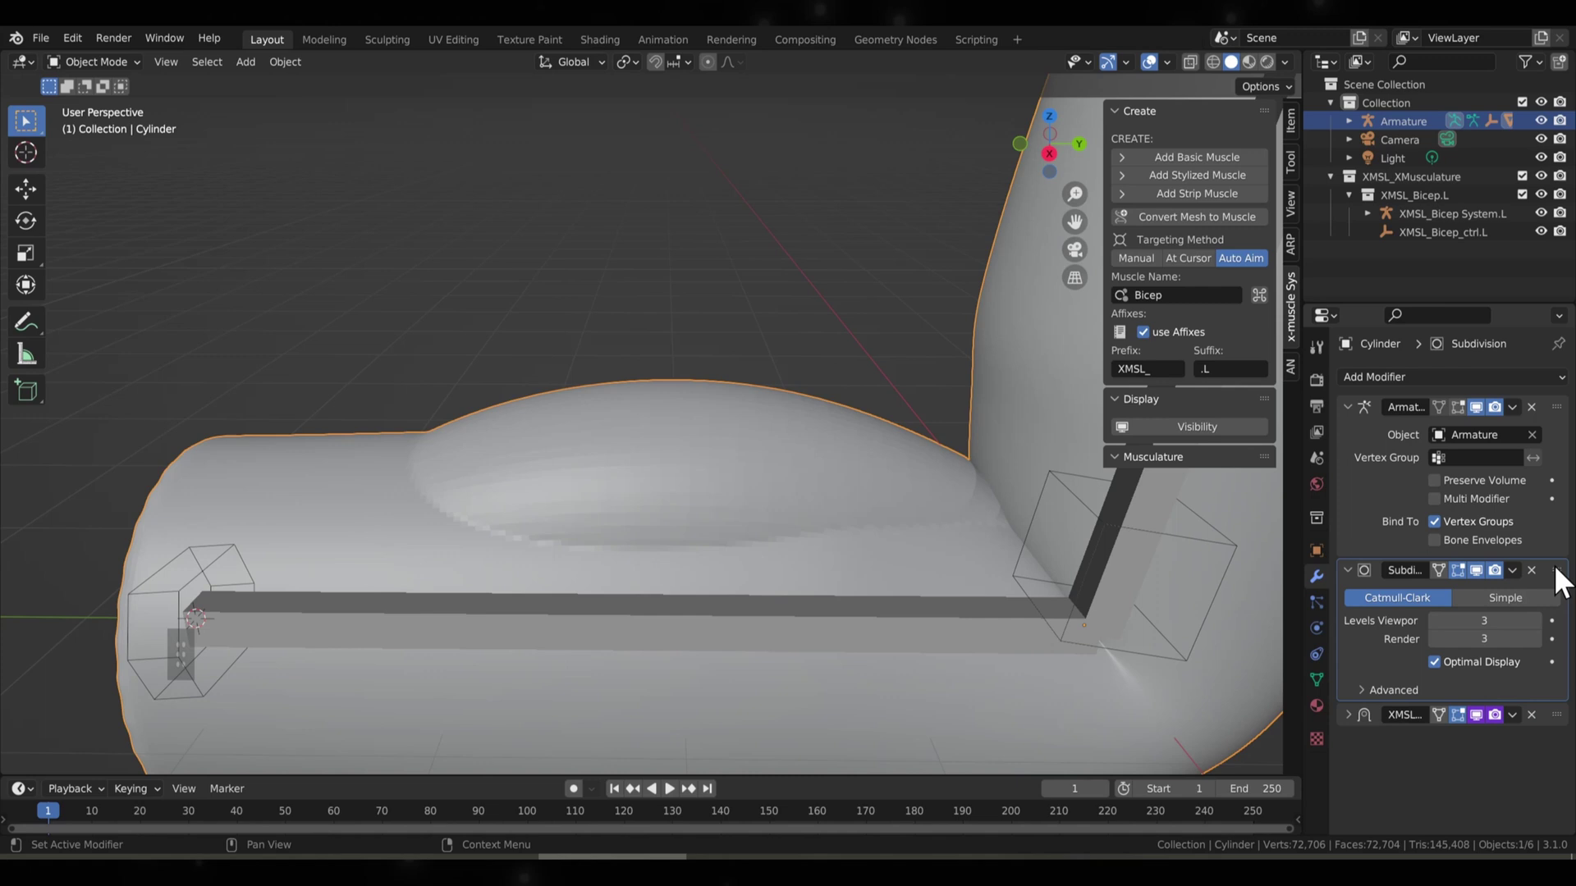
pyautogui.moveTo(1557, 574); pyautogui.dragTo(1551, 657)
pyautogui.scroll(-2, 855, 484)
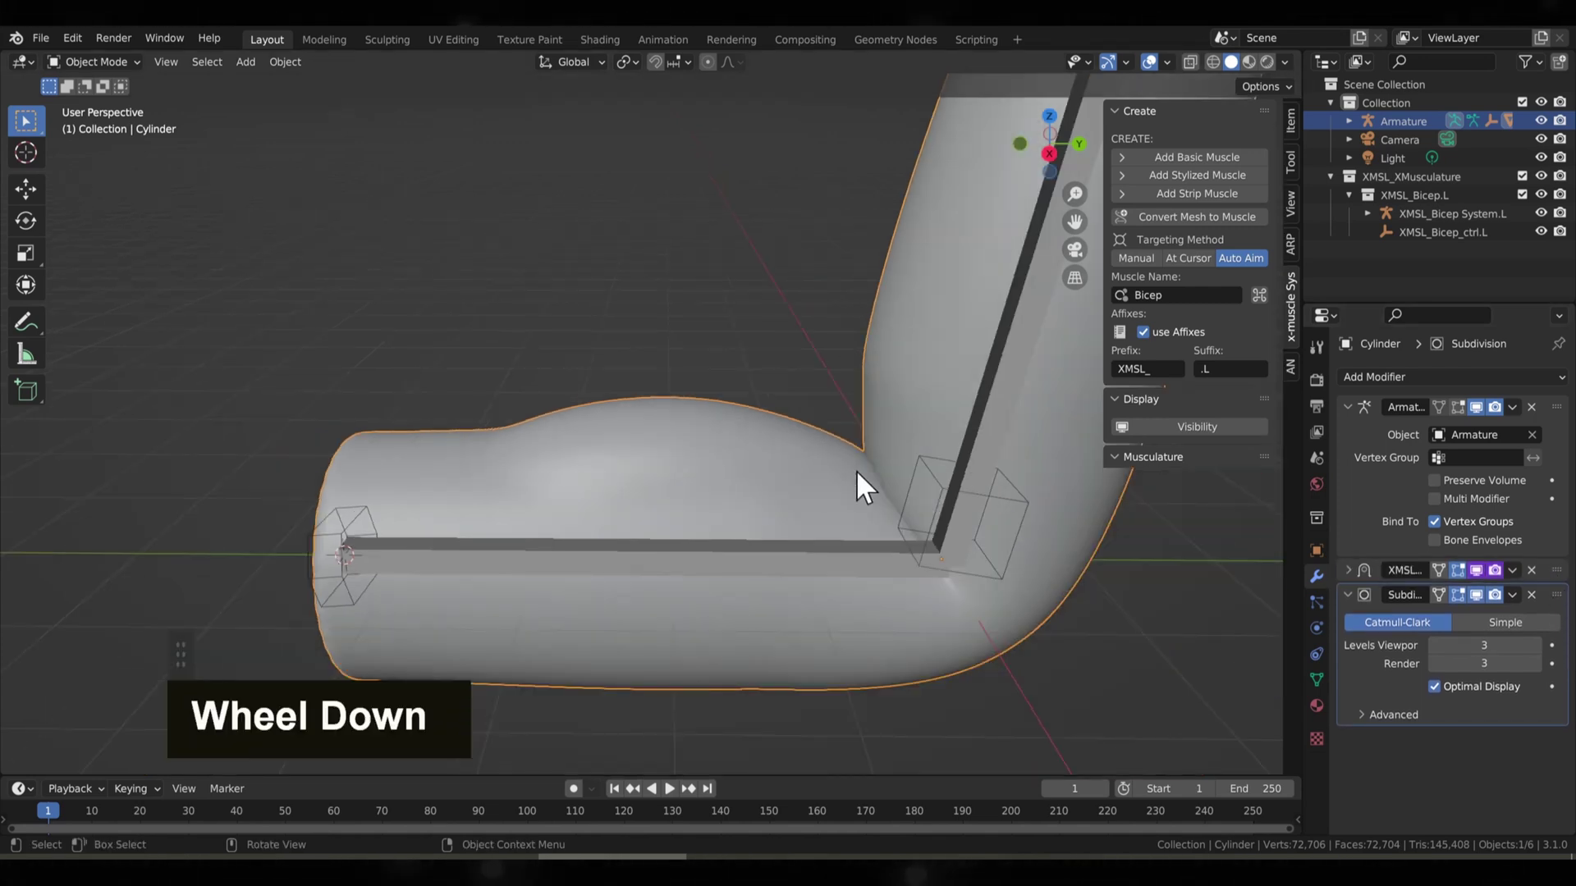
# - Test-rotate the forearm bone about X, then cancel
pyautogui.click(993, 420)
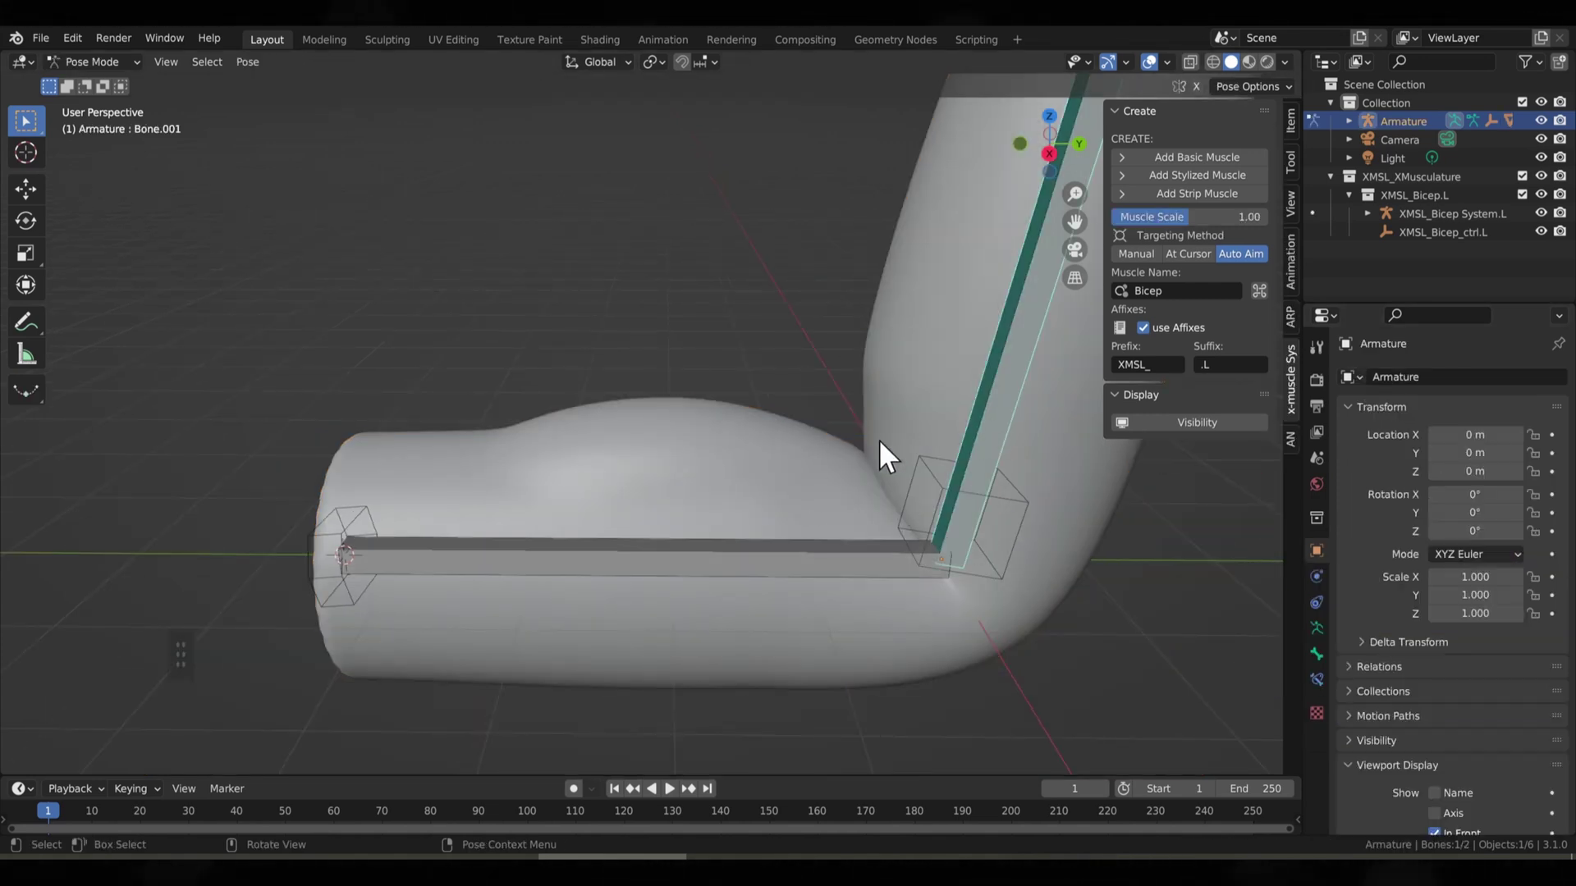
pyautogui.press('r')
pyautogui.press('x')
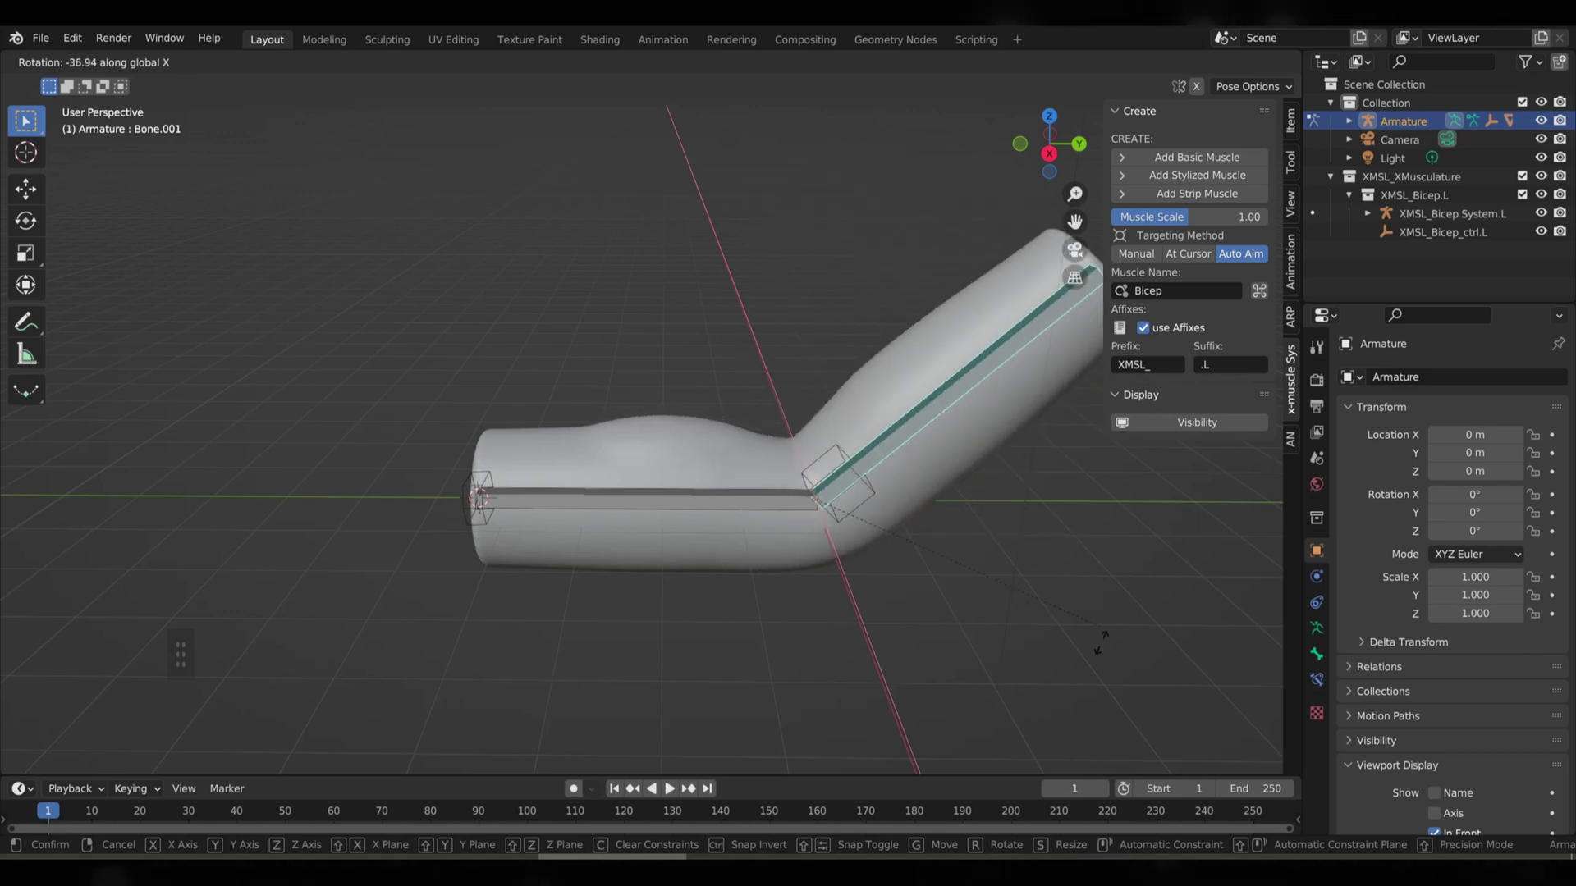
pyautogui.rightClick(694, 507)
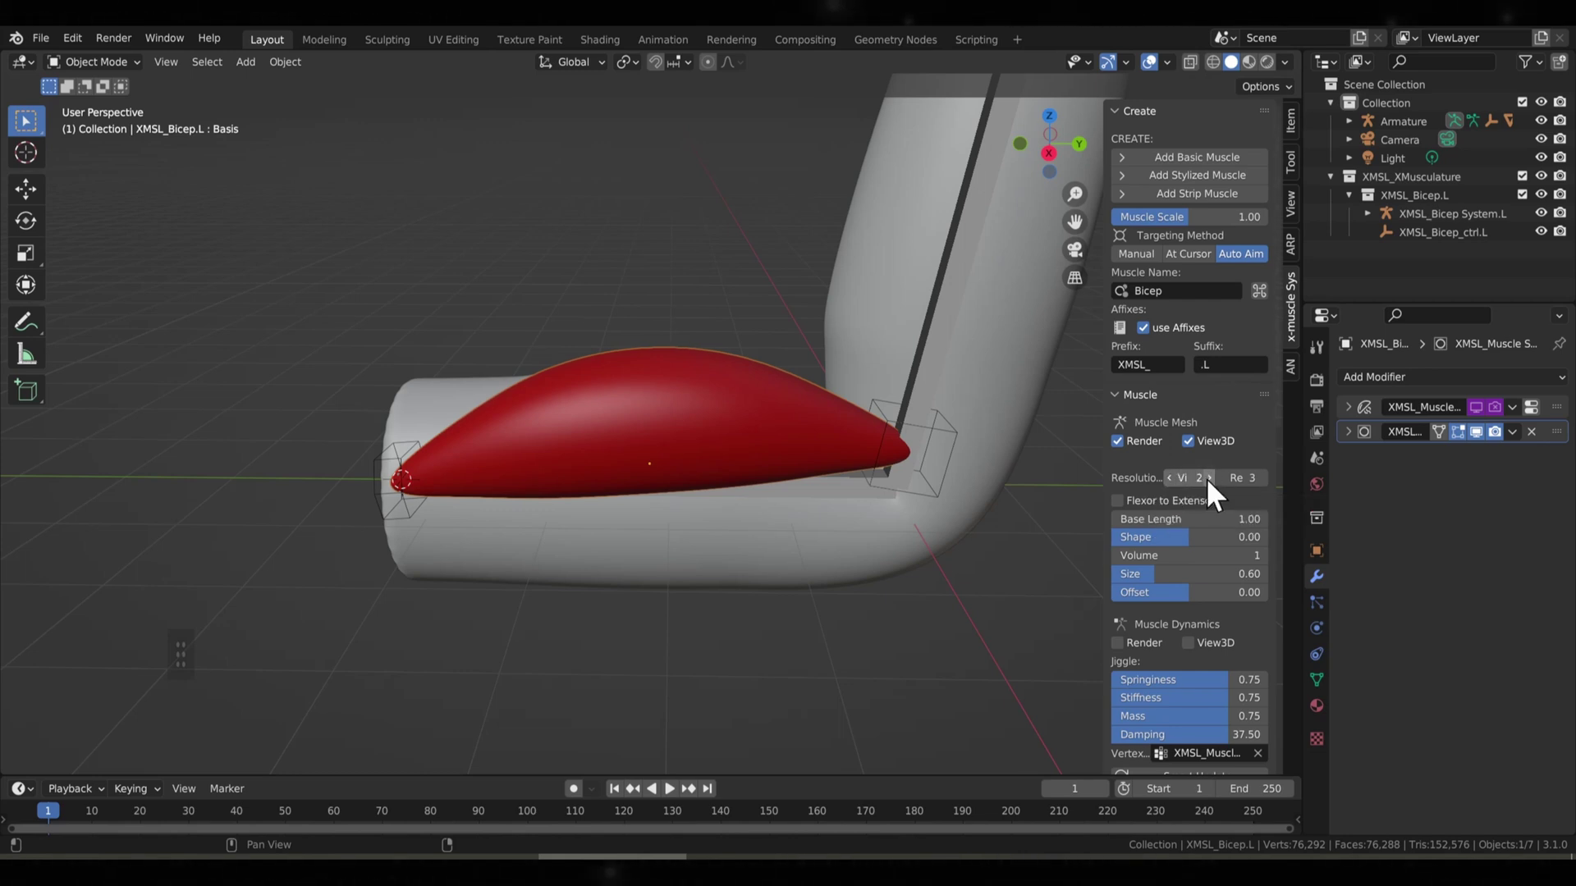
# - Set the bicep muscle's viewport and render resolution to 1 and hide it
pyautogui.click(1167, 477)
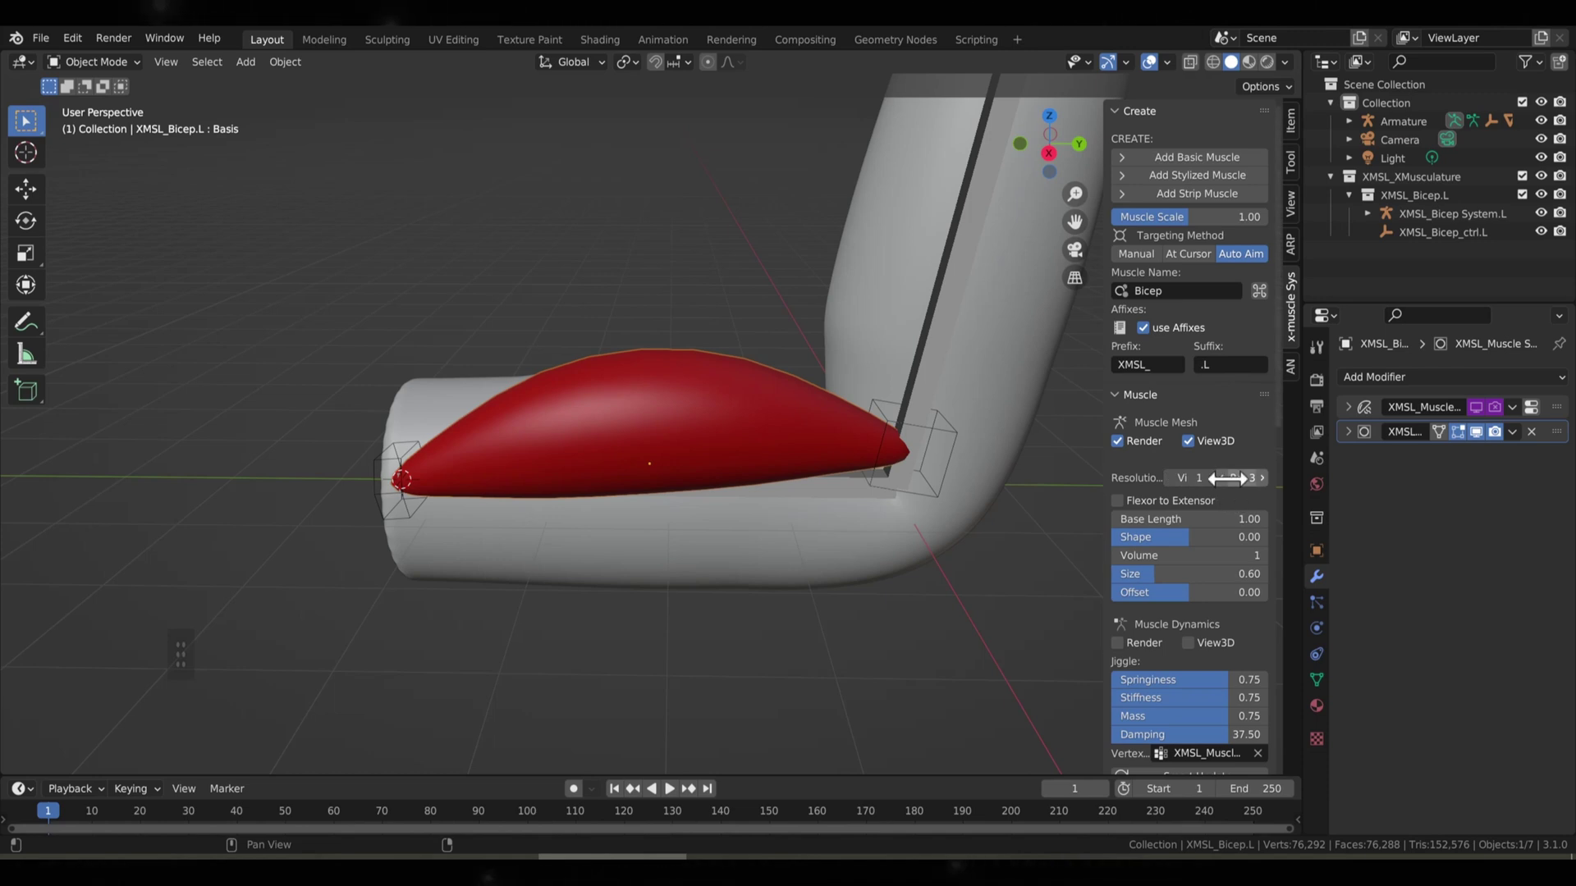
pyautogui.click(1223, 477)
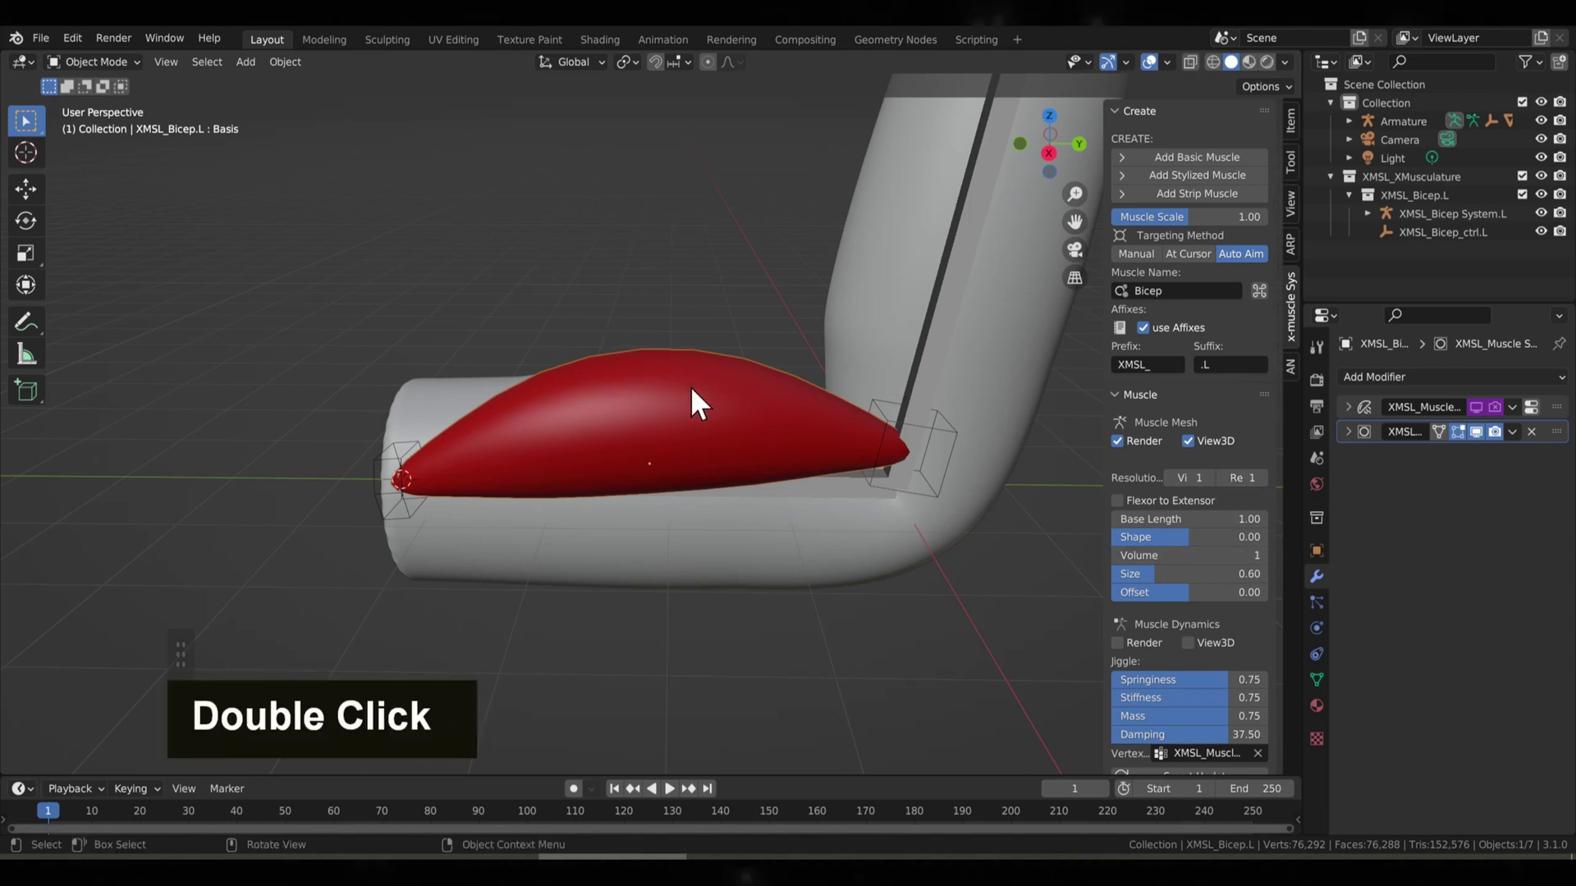
pyautogui.press('h')
pyautogui.scroll(3, 692, 394)
pyautogui.scroll(-2, 706, 394)
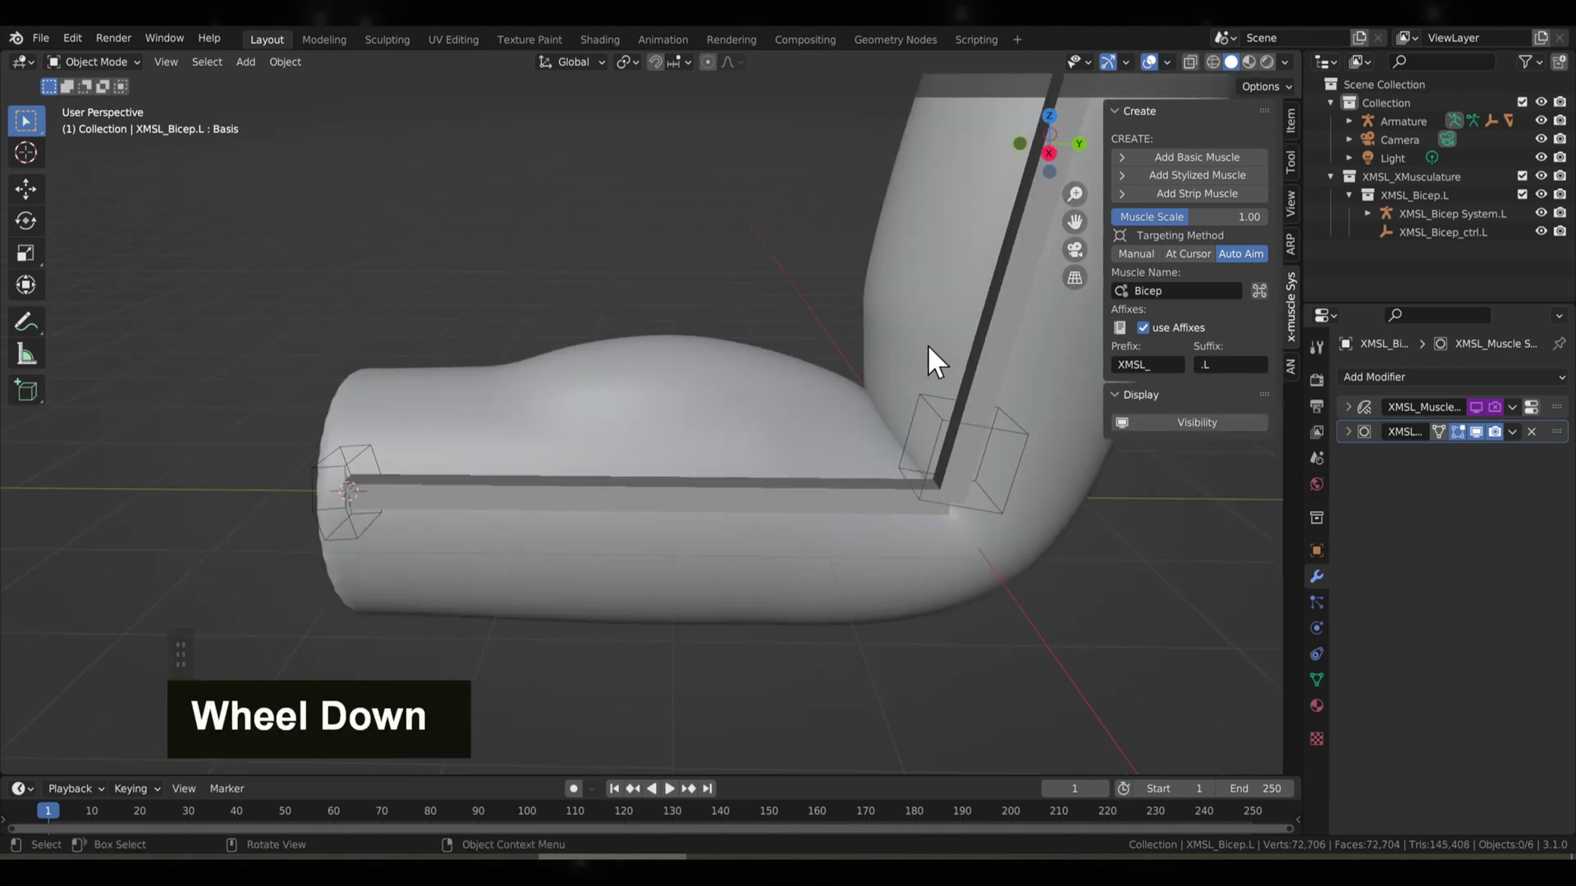
# - Test-rotate the forearm bone to check the arm's bend, cancelling each rotation
pyautogui.click(983, 342)
pyautogui.click(984, 342)
pyautogui.press('r')
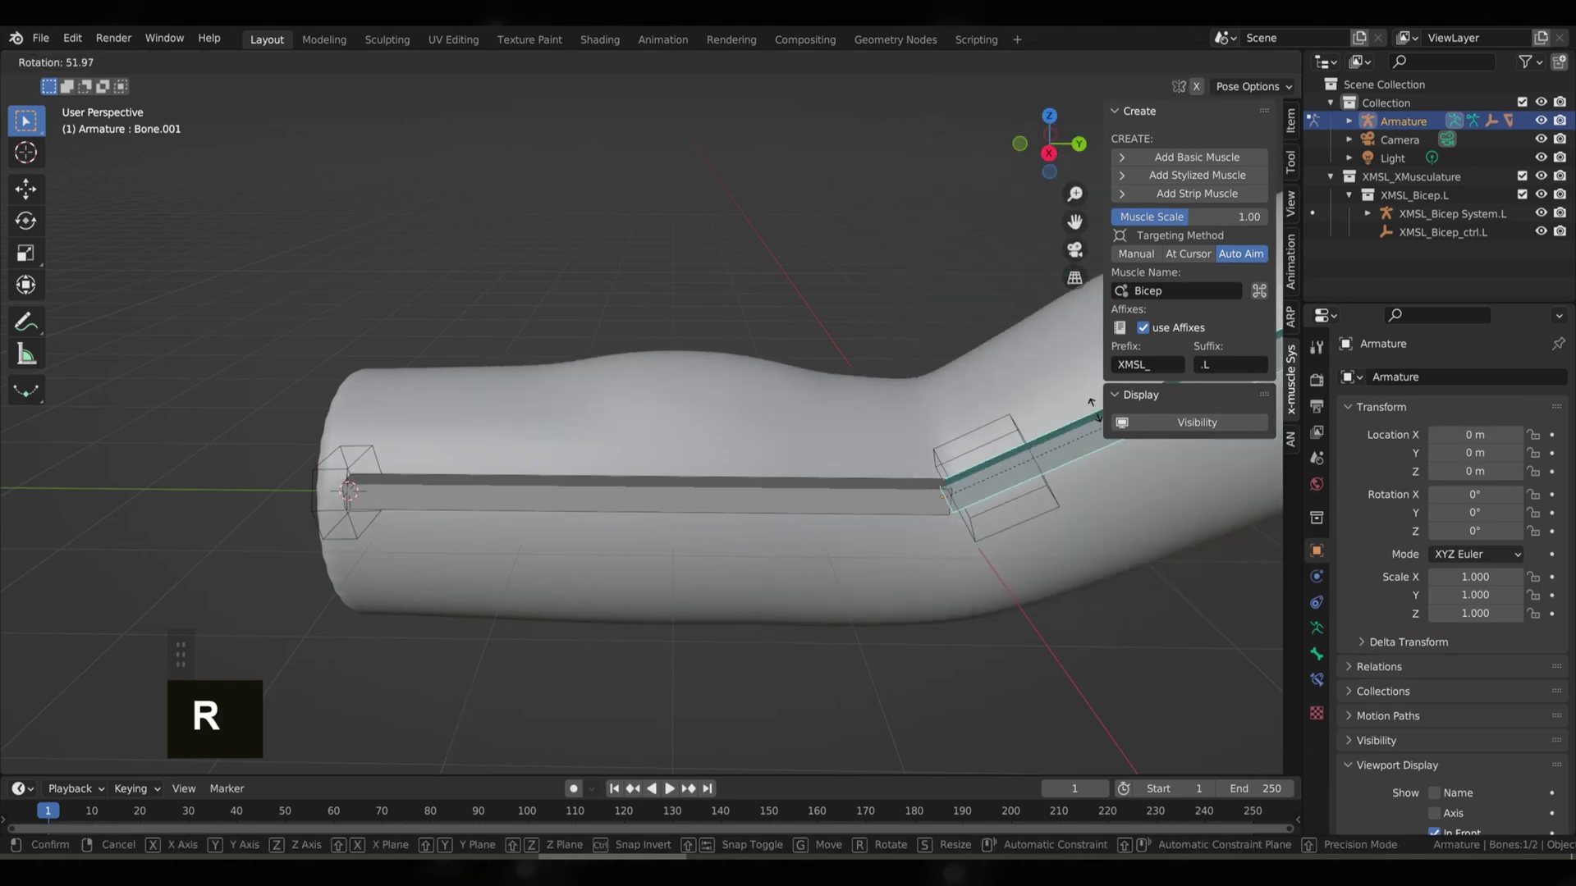
pyautogui.rightClick(794, 361)
pyautogui.moveTo(795, 361); pyautogui.dragTo(720, 361, button='middle')
pyautogui.scroll(-2, 720, 362)
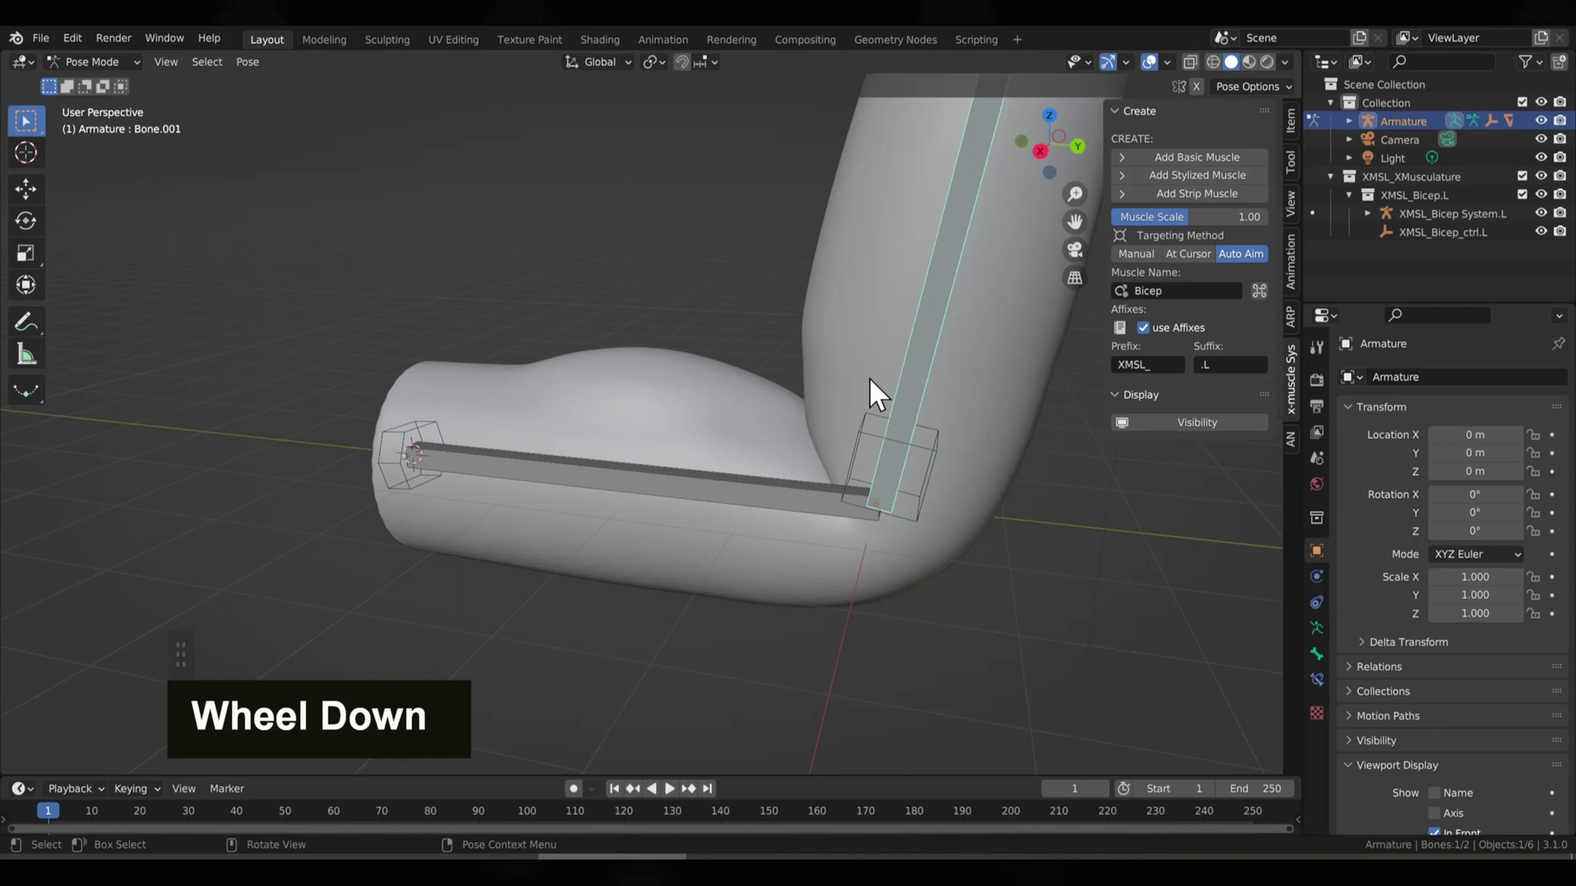
pyautogui.press('r')
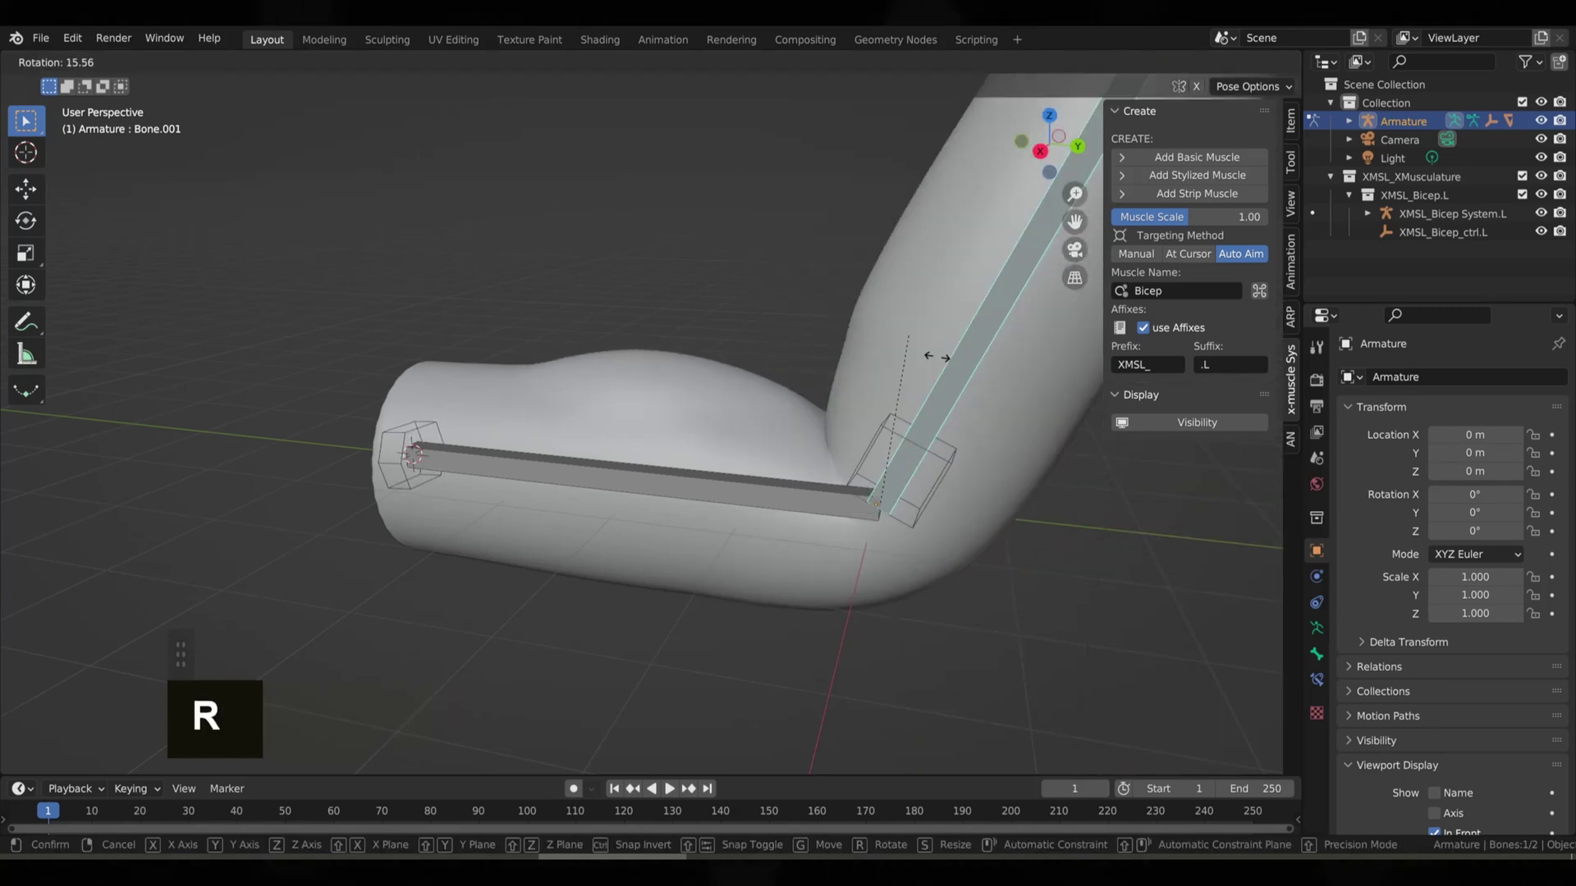
pyautogui.rightClick(787, 283)
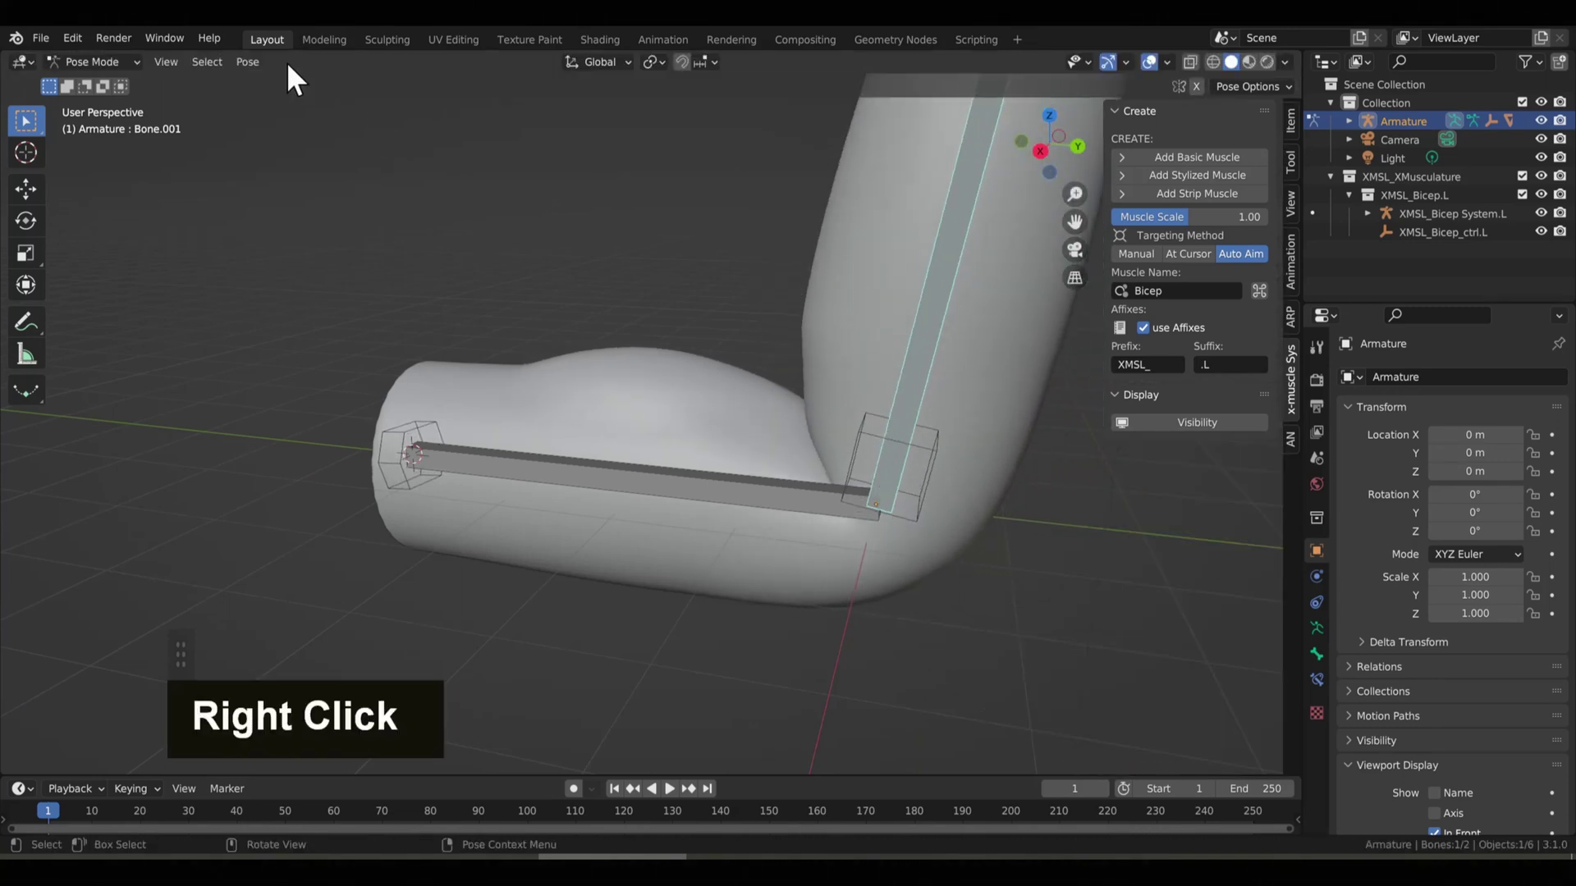
# - Switch to Object Mode and apply Shade Smooth to the arm cylinder
pyautogui.click(246, 62)
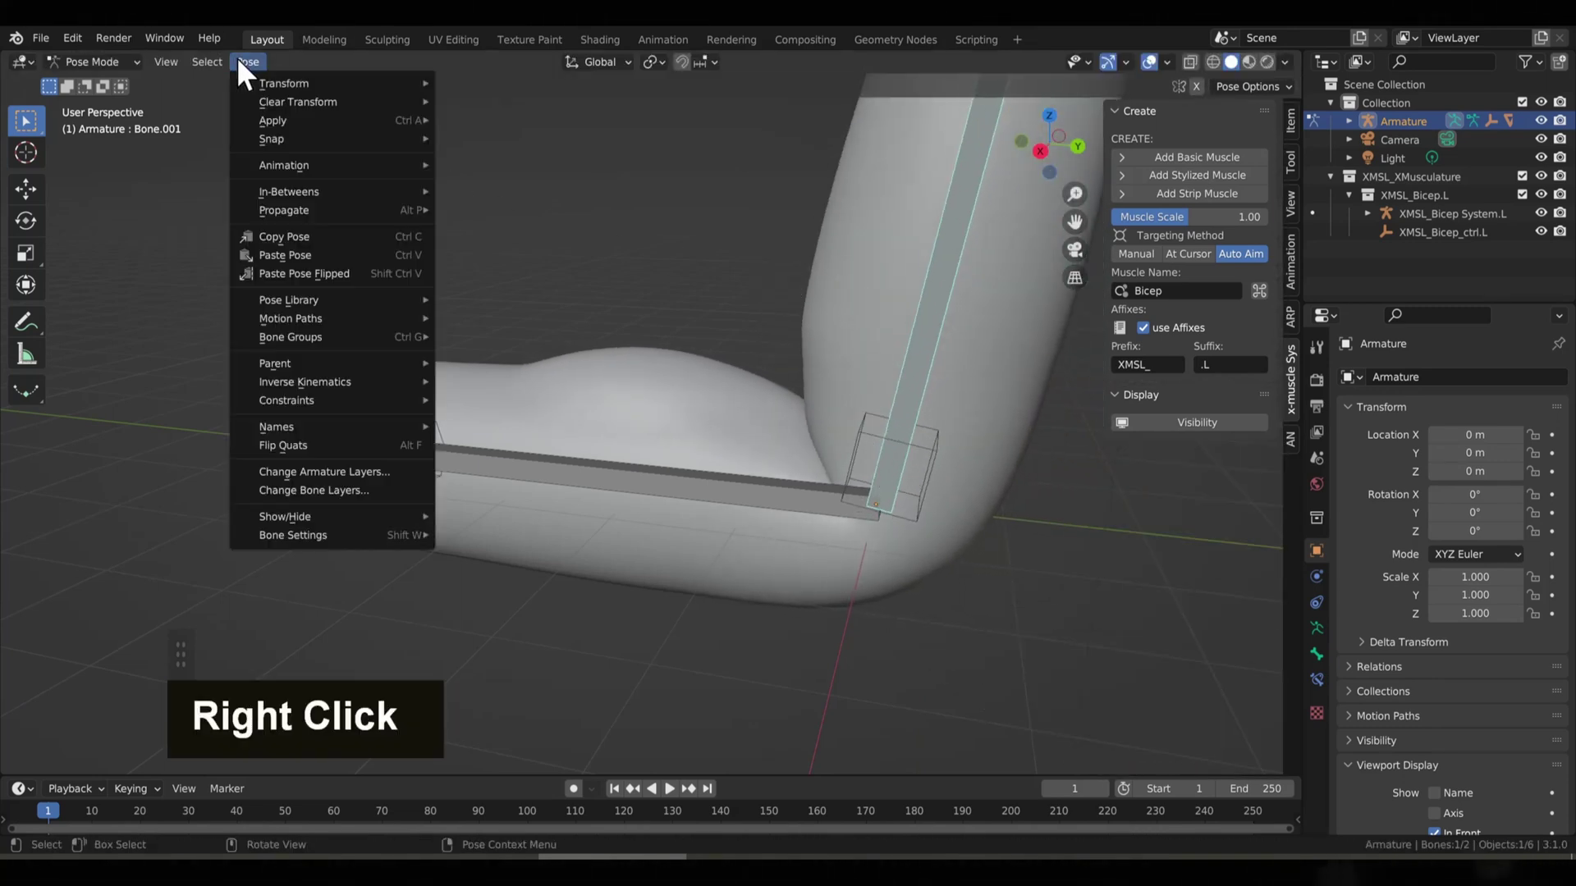
pyautogui.click(632, 432)
pyautogui.click(284, 62)
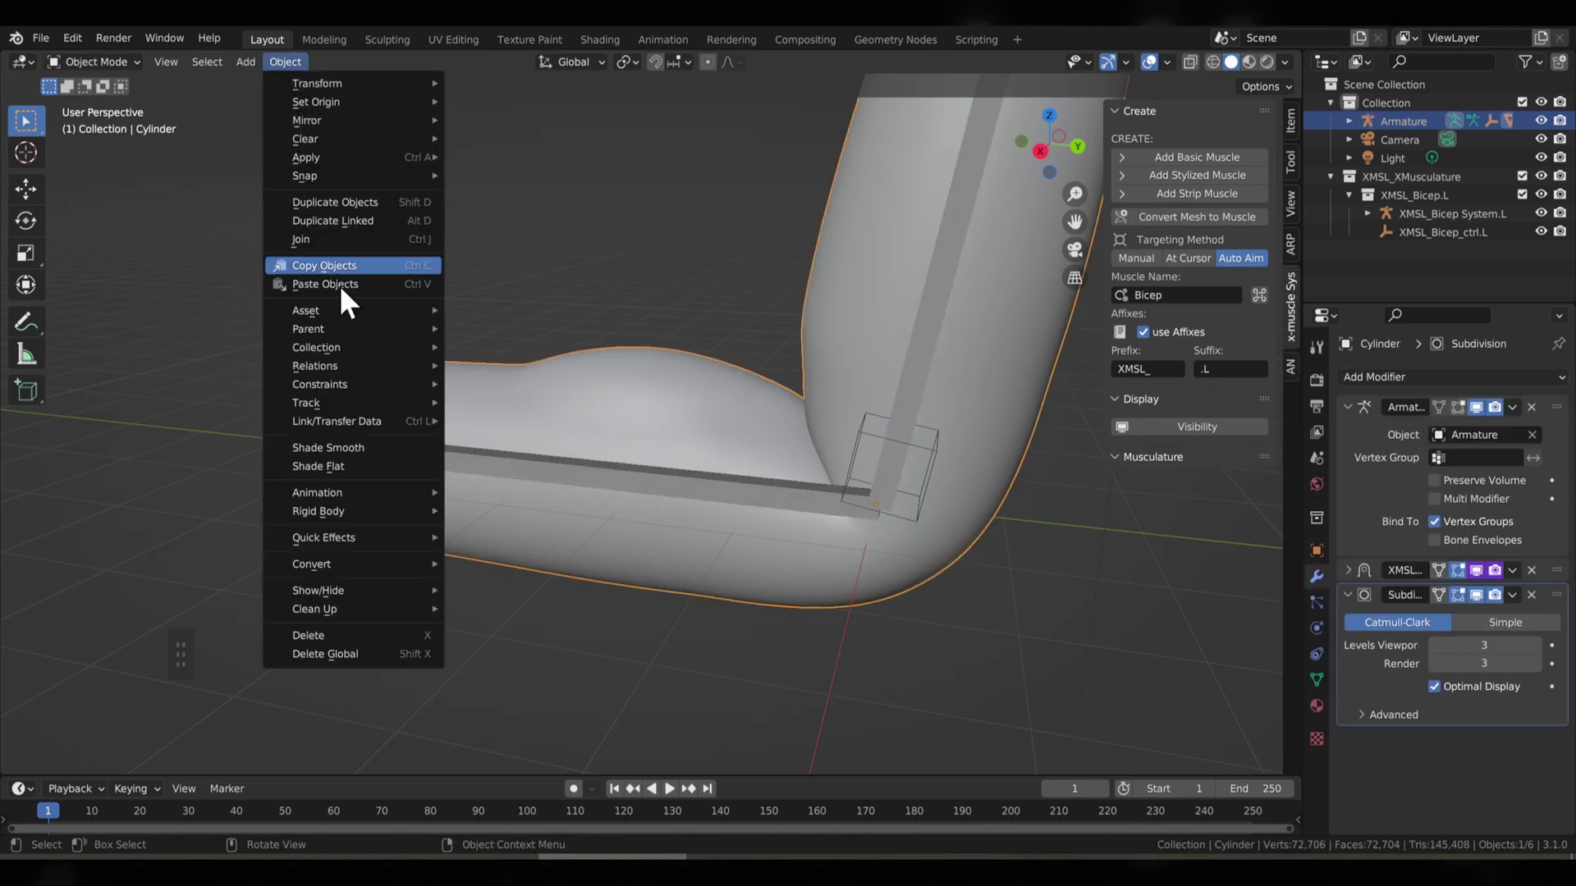
pyautogui.click(354, 452)
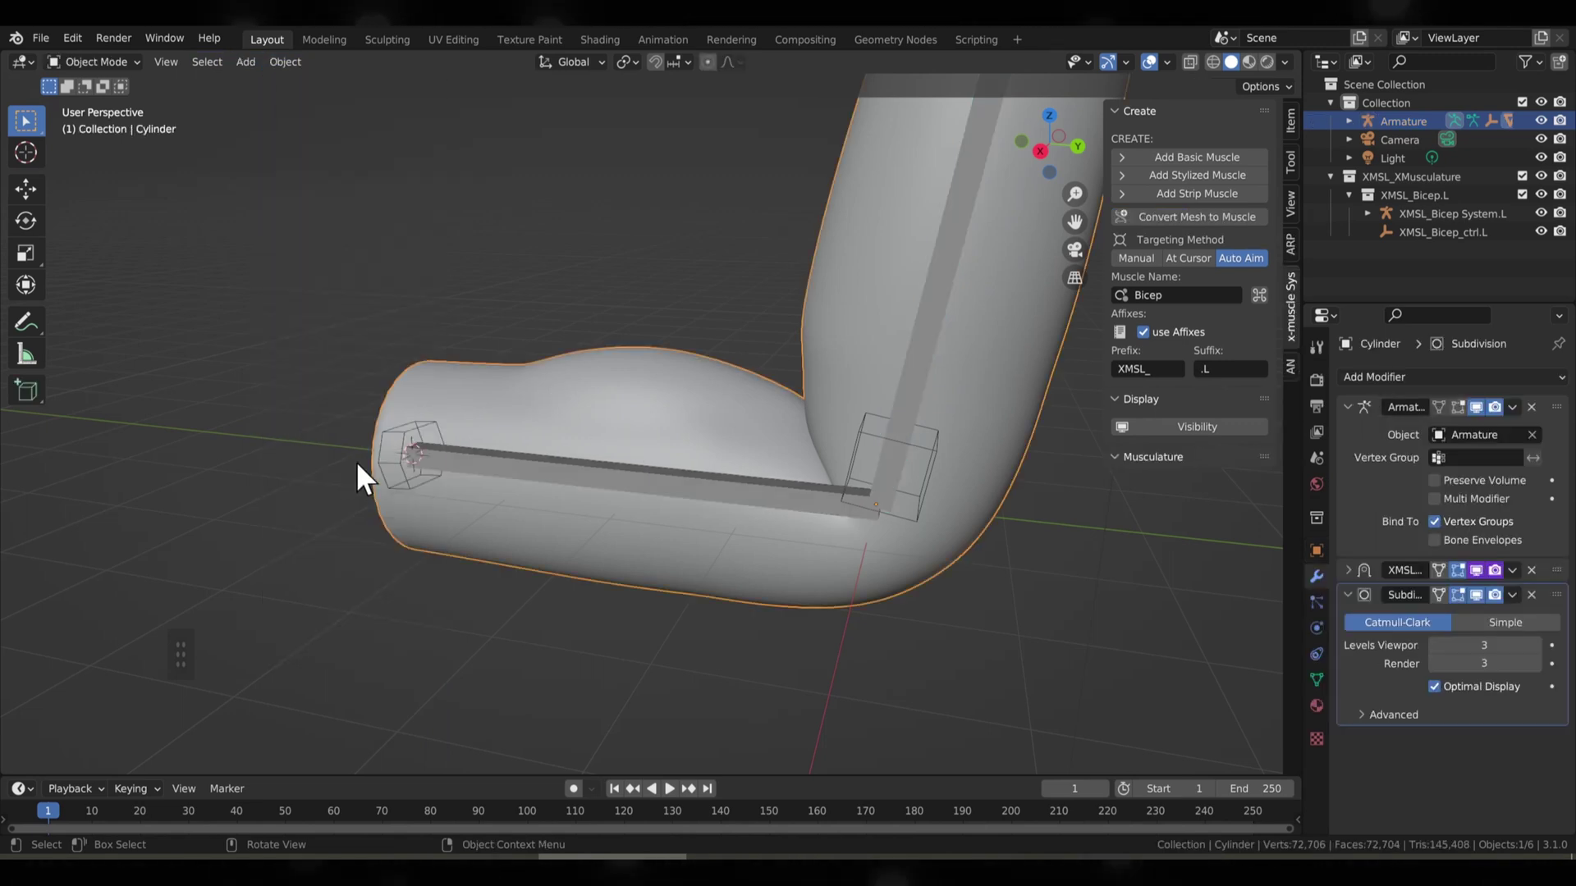
pyautogui.scroll(6, 514, 450)
pyautogui.scroll(-5, 525, 463)
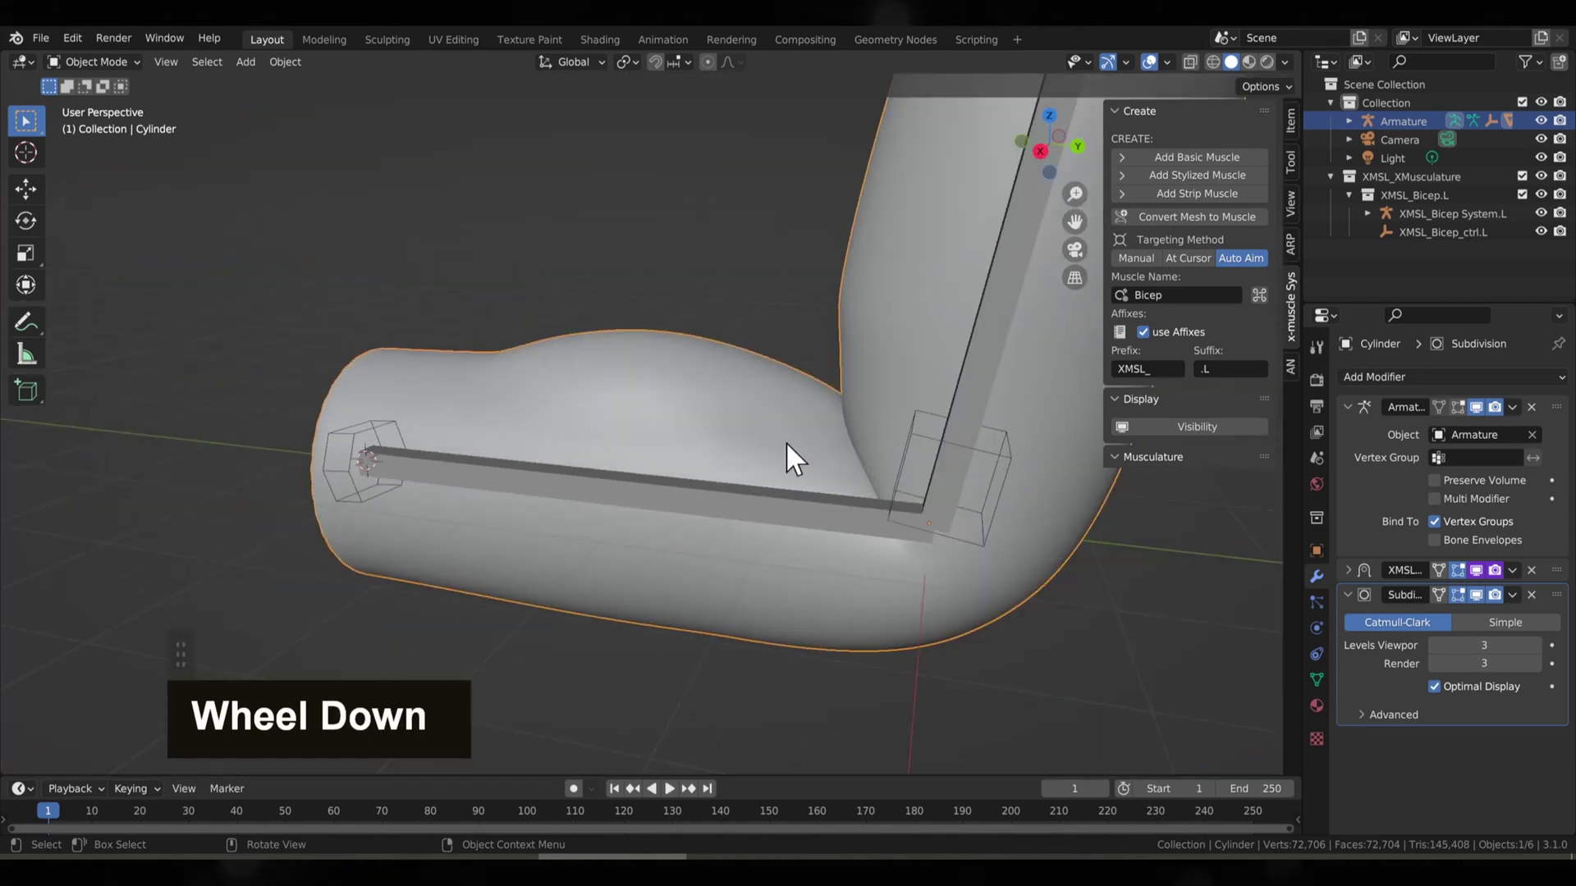
# - Bend the forearm bone around global X to check the smooth arm, then cancel
pyautogui.click(872, 342)
pyautogui.press('r')
pyautogui.press('x')
pyautogui.rightClick(879, 369)
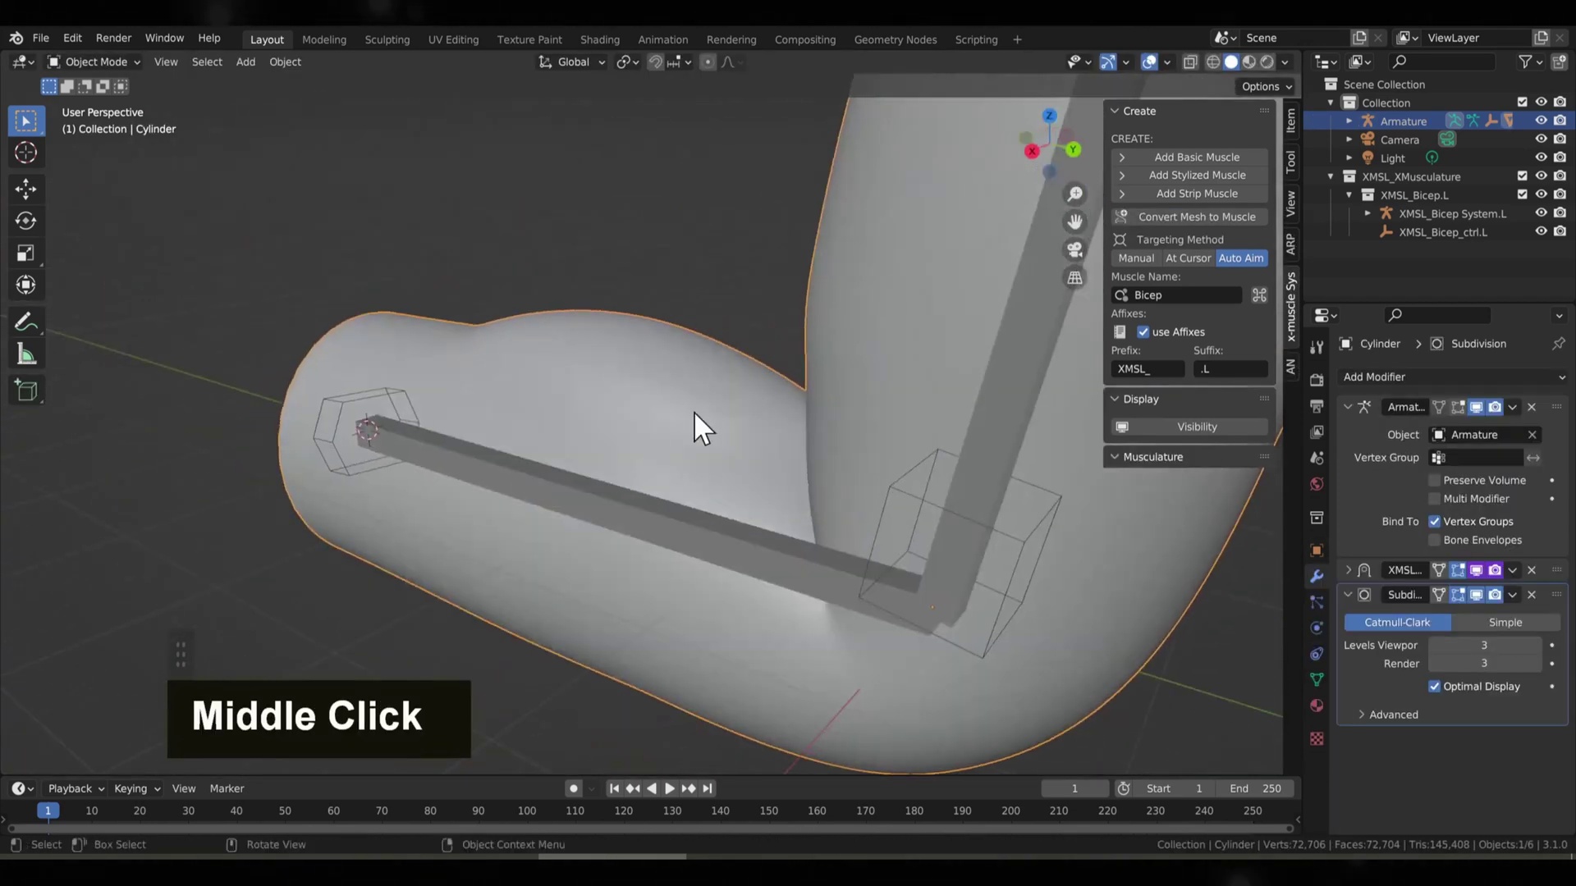
pyautogui.scroll(-3, 696, 404)
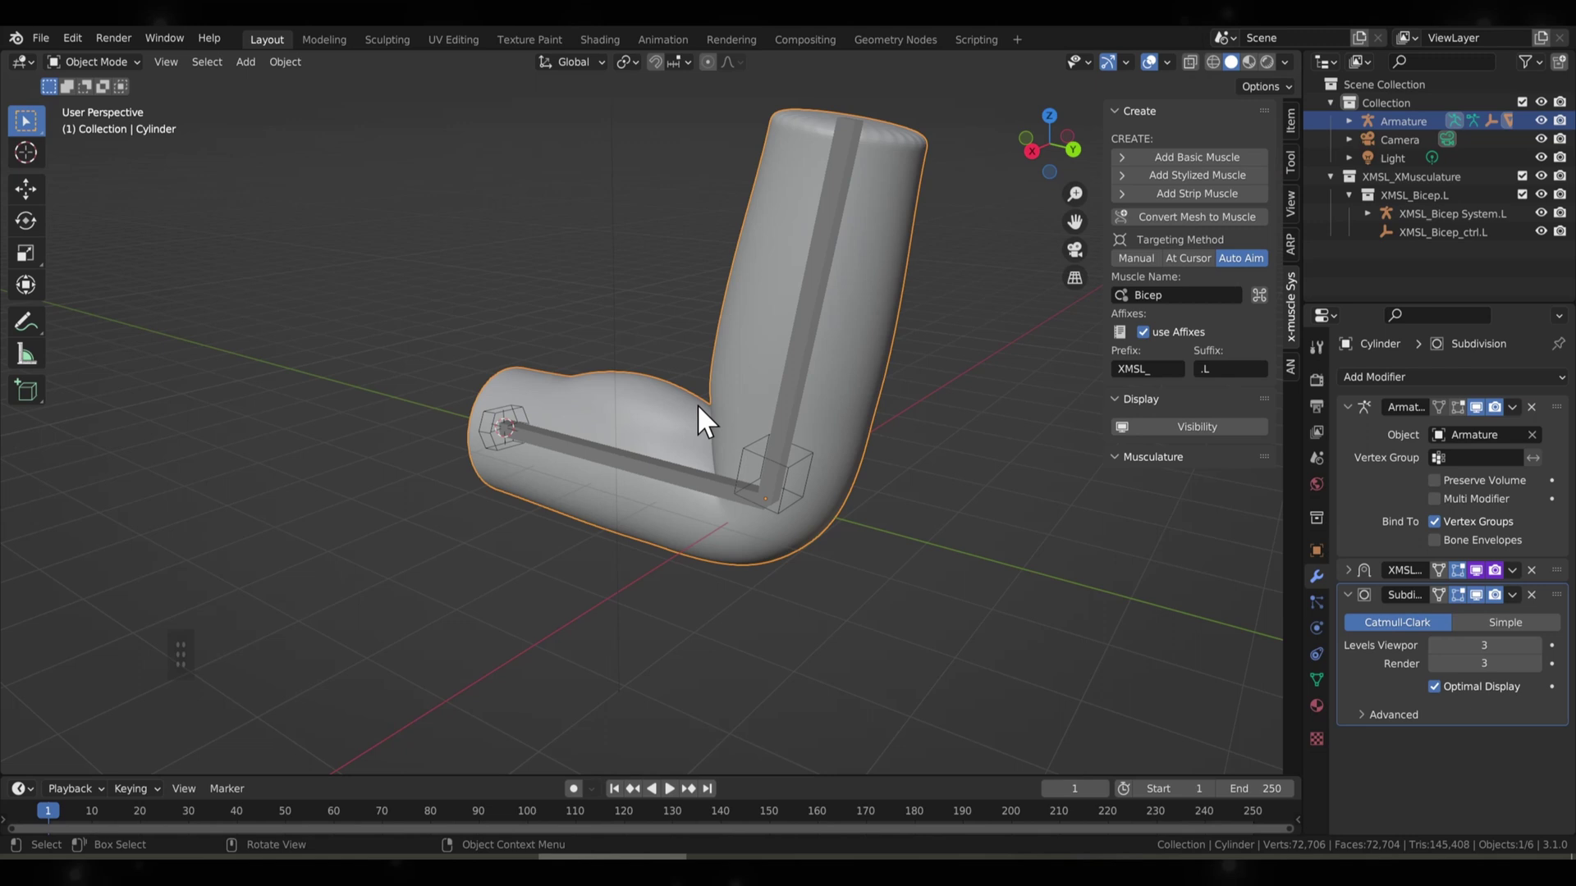
# - Re-test the forearm's X-axis bend from a different viewing angle, restoring the pose afterwards
pyautogui.moveTo(786, 424); pyautogui.dragTo(944, 405, button='middle')
pyautogui.scroll(-3, 806, 405)
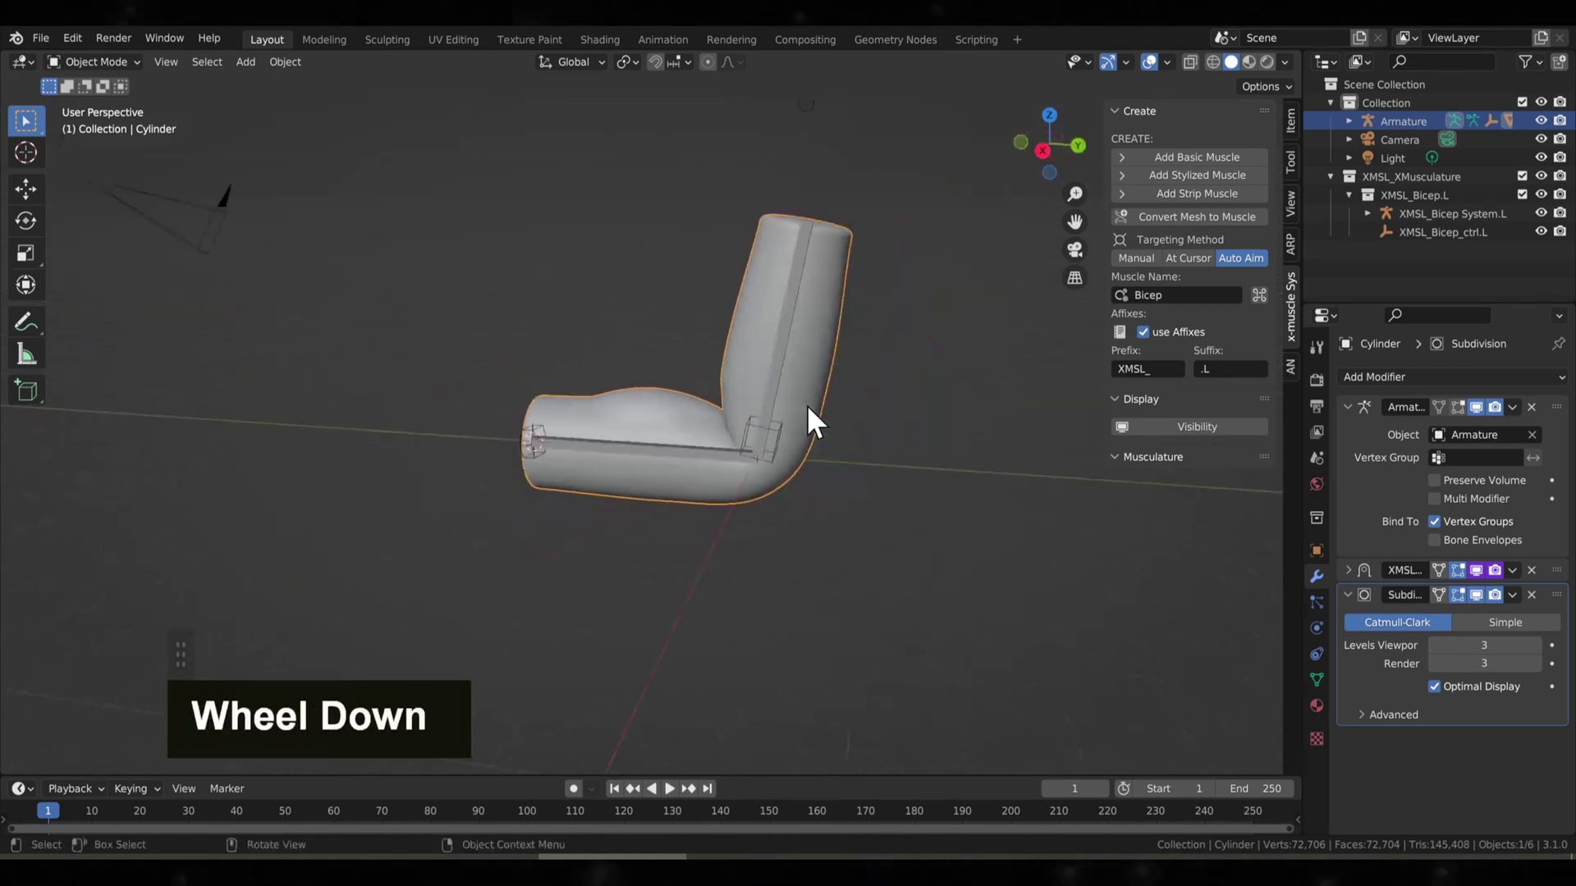
pyautogui.moveTo(785, 419); pyautogui.dragTo(814, 416, button='middle')
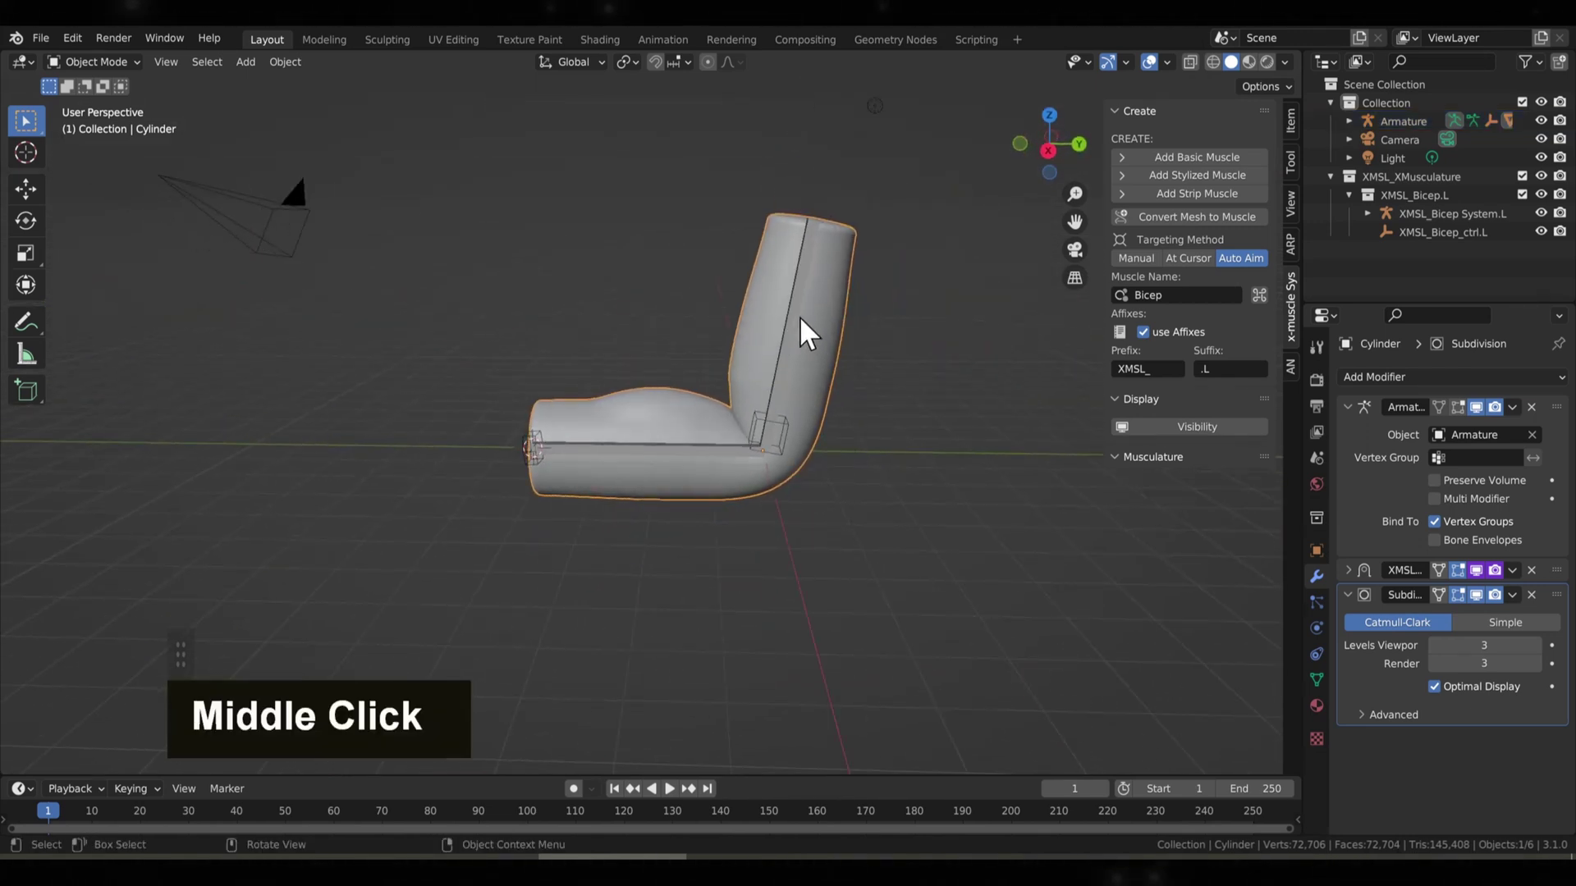
pyautogui.doubleClick(717, 426)
pyautogui.moveTo(718, 426); pyautogui.dragTo(652, 415, button='middle')
pyautogui.scroll(2, 651, 415)
pyautogui.scroll(-1, 653, 412)
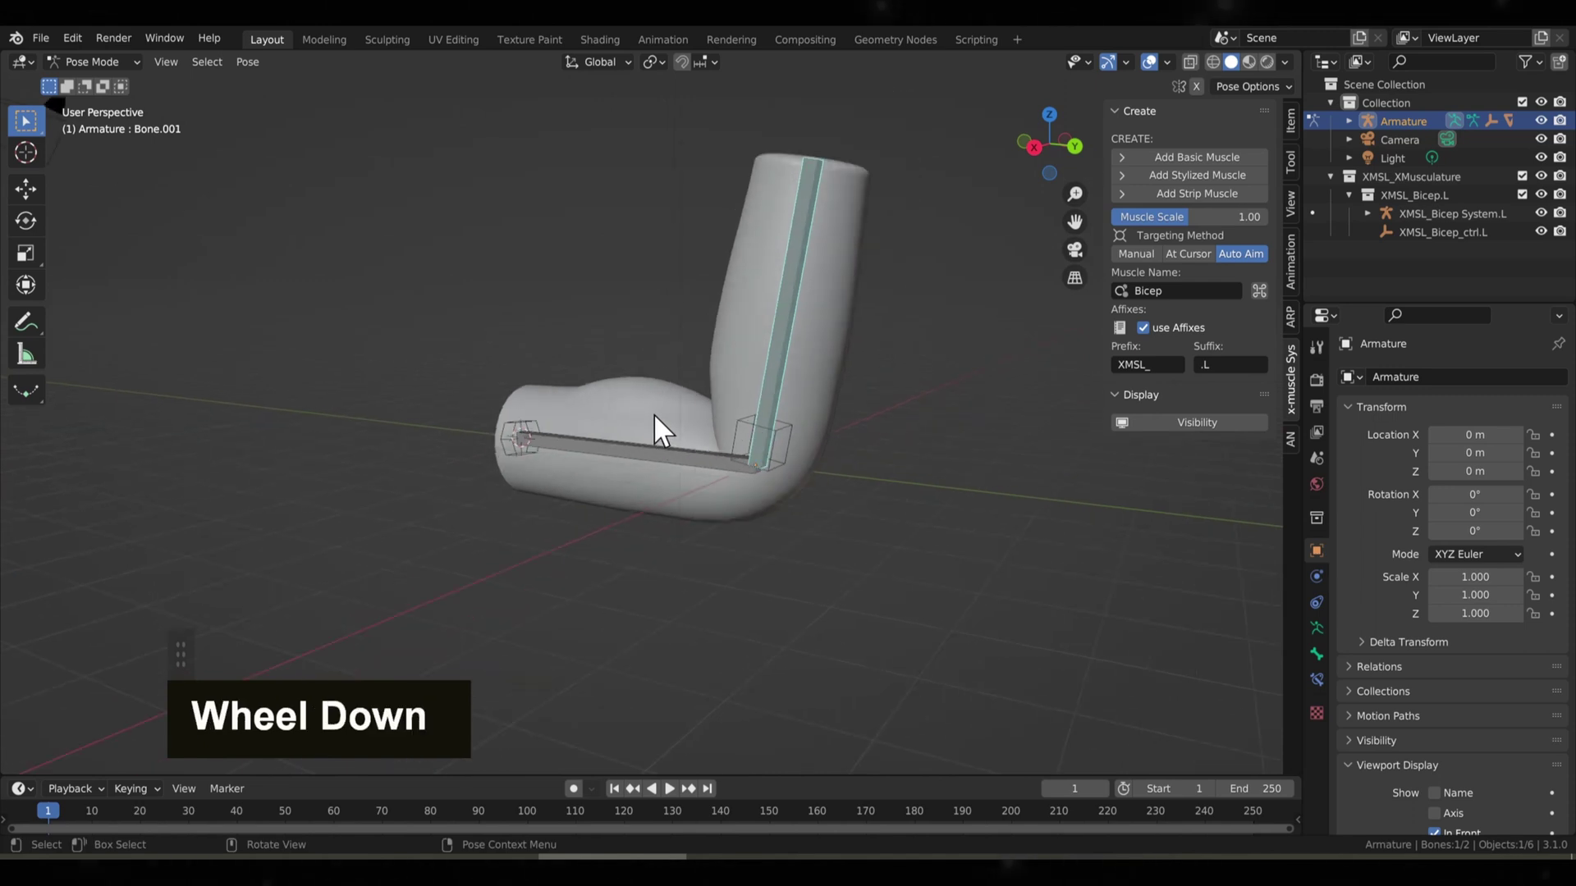
pyautogui.press('r')
pyautogui.press('x')
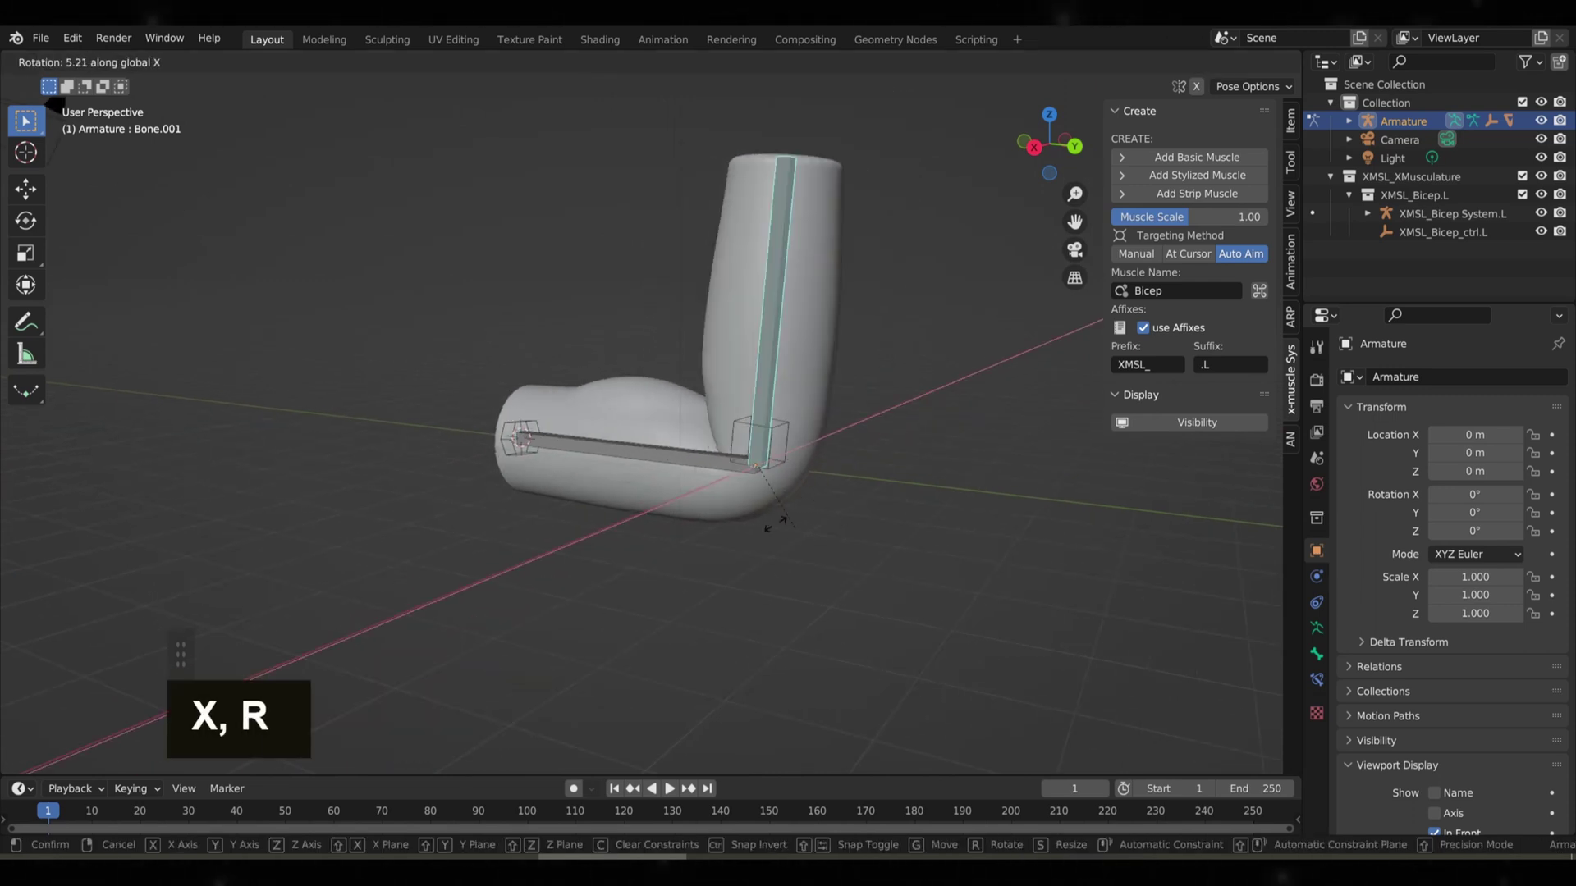
pyautogui.rightClick(813, 528)
pyautogui.moveTo(812, 528); pyautogui.dragTo(639, 461, button='middle')
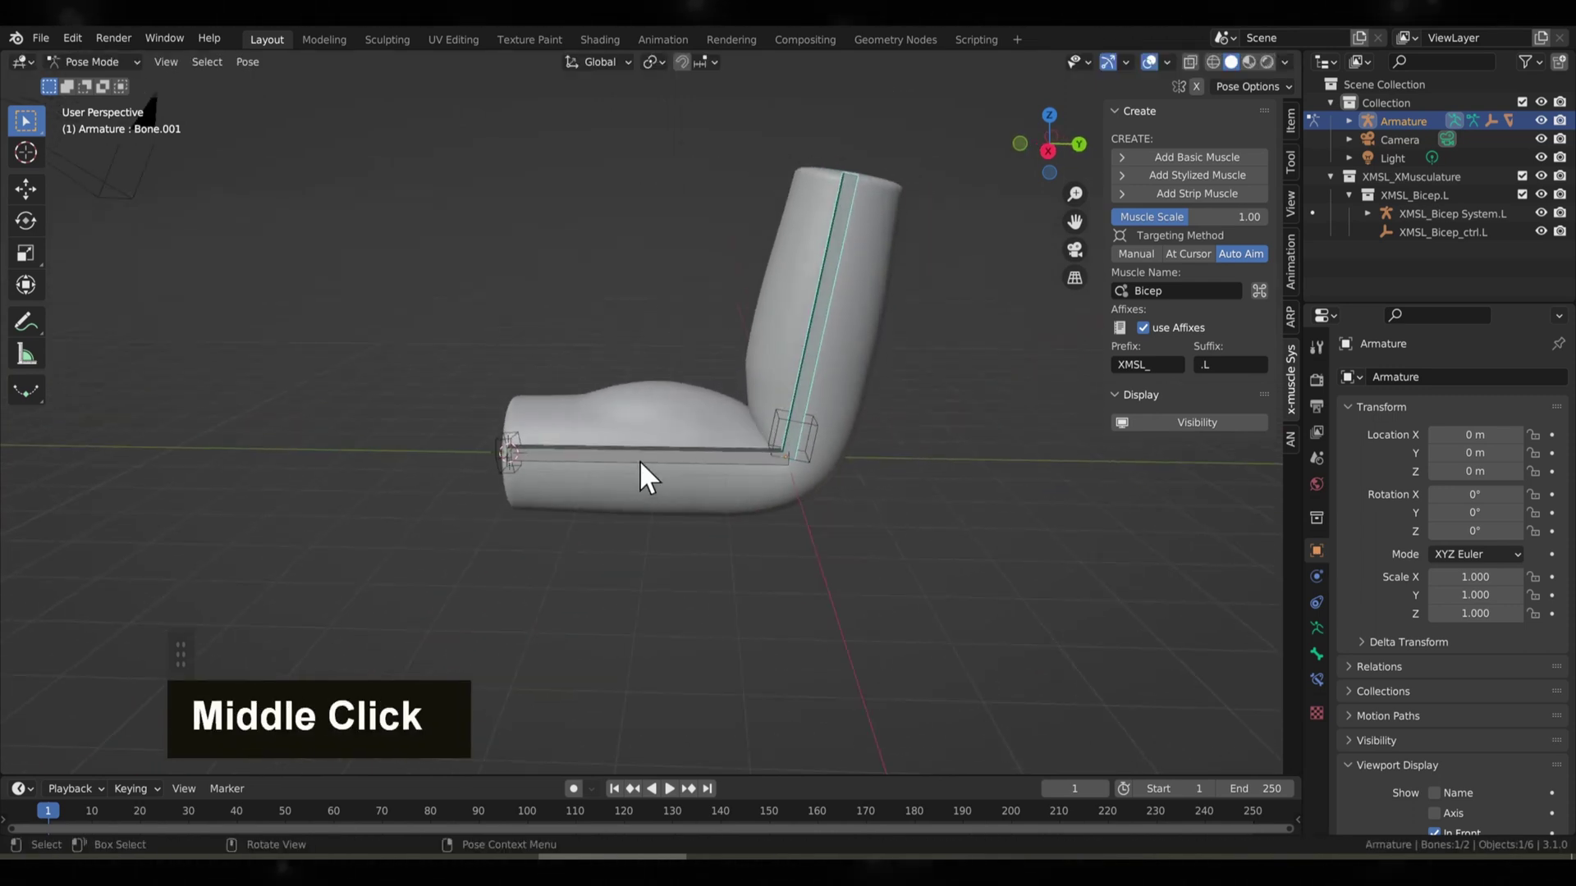
# - Select the red bicep muscle inside the arm, showing its resolution-1 viewport and render settings
pyautogui.click(657, 443)
pyautogui.scroll(2, 673, 425)
pyautogui.keyDown('alt'); pyautogui.click(673, 425); pyautogui.keyUp('alt')
pyautogui.scroll(1, 697, 392)
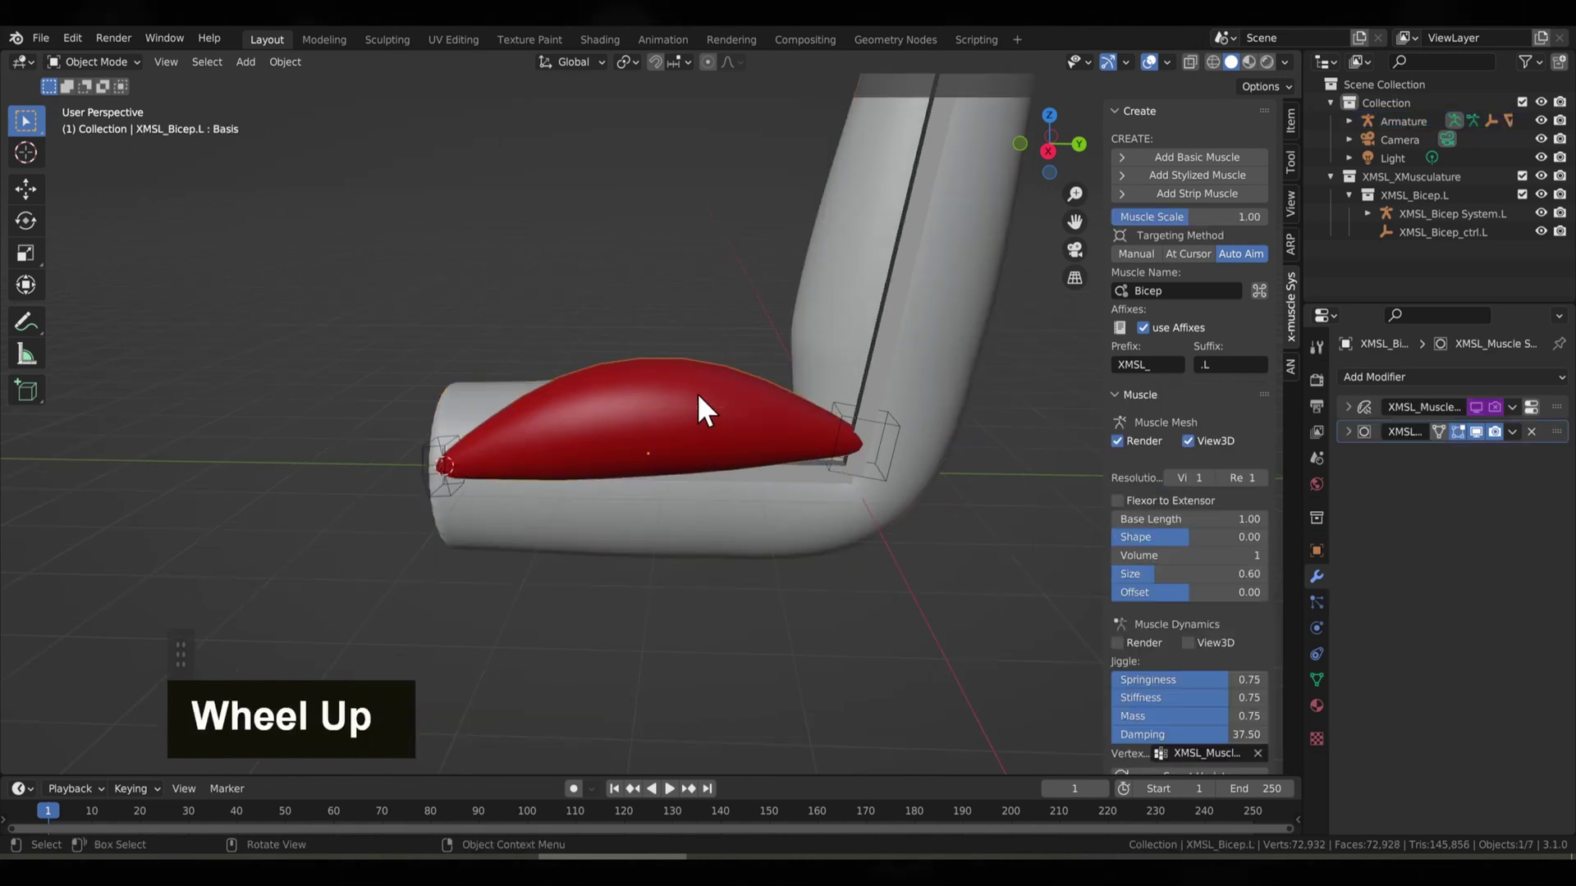